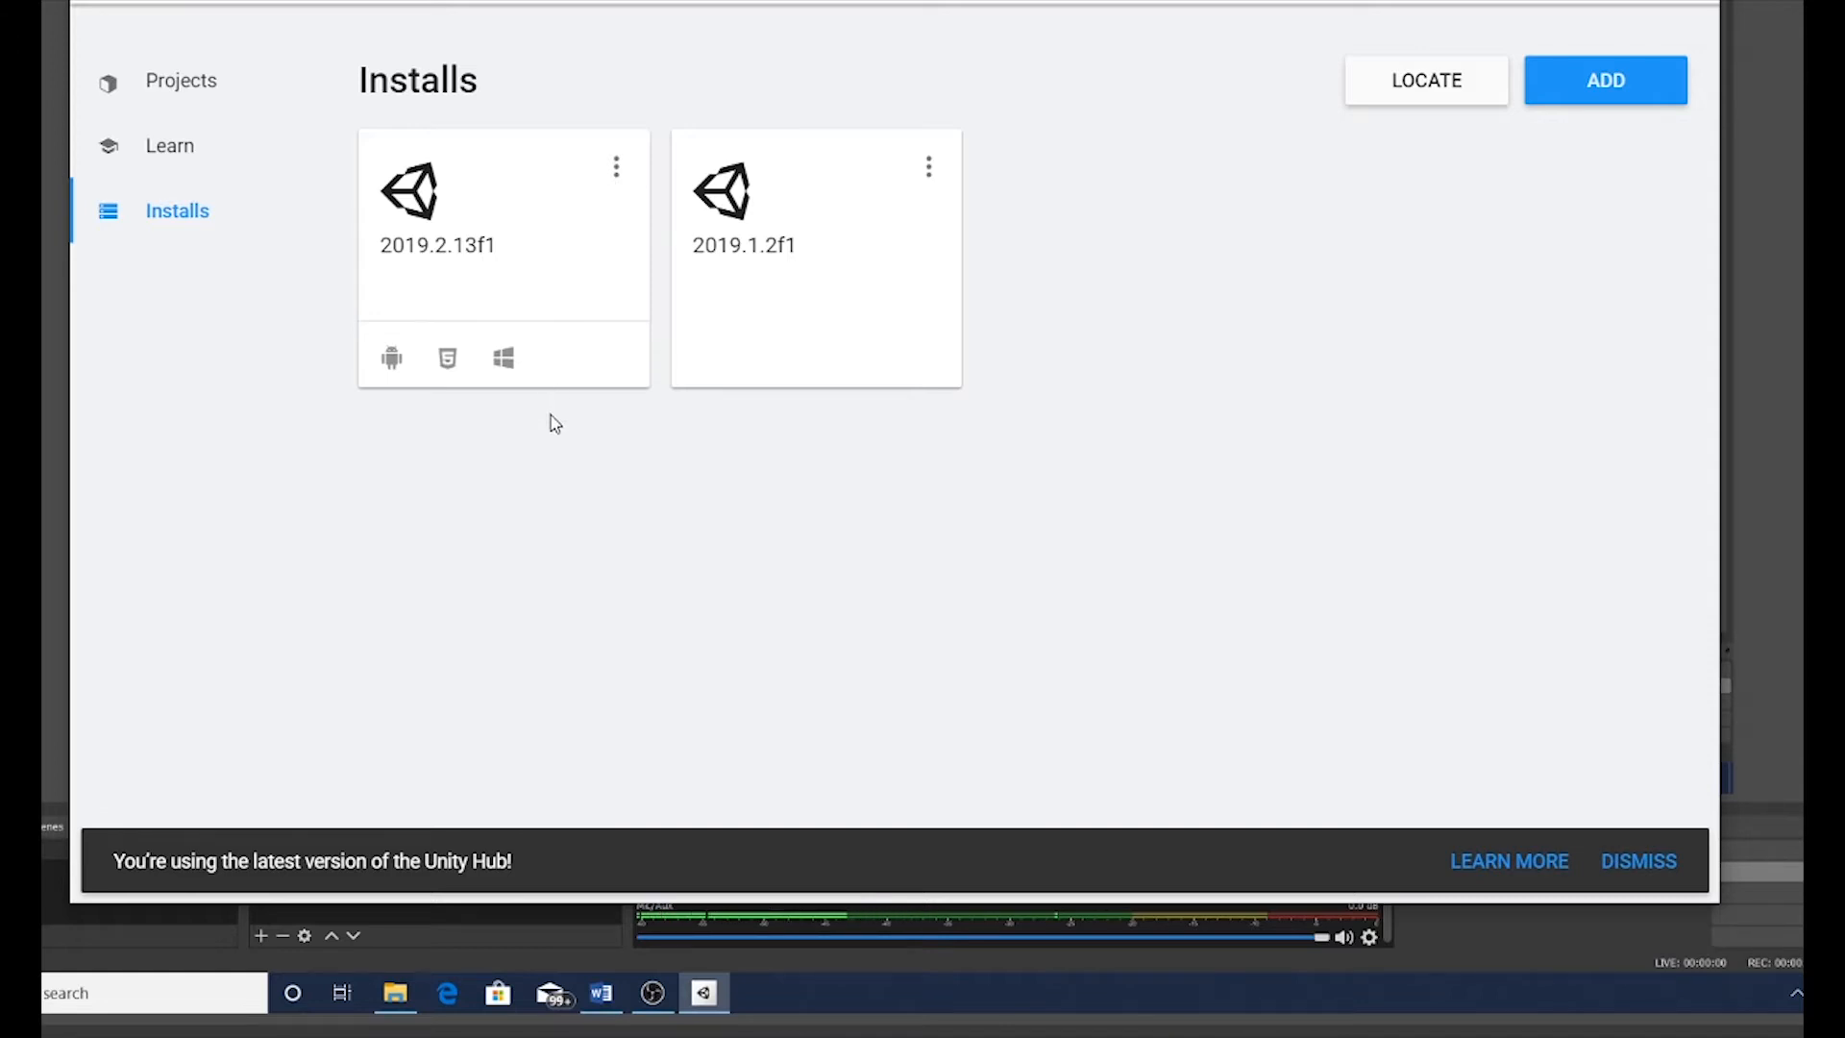
# Step: Check which Android Build Support modules are installed for Unity 2019.2.13f1, then close the module list without changes
pyautogui.click(617, 171)
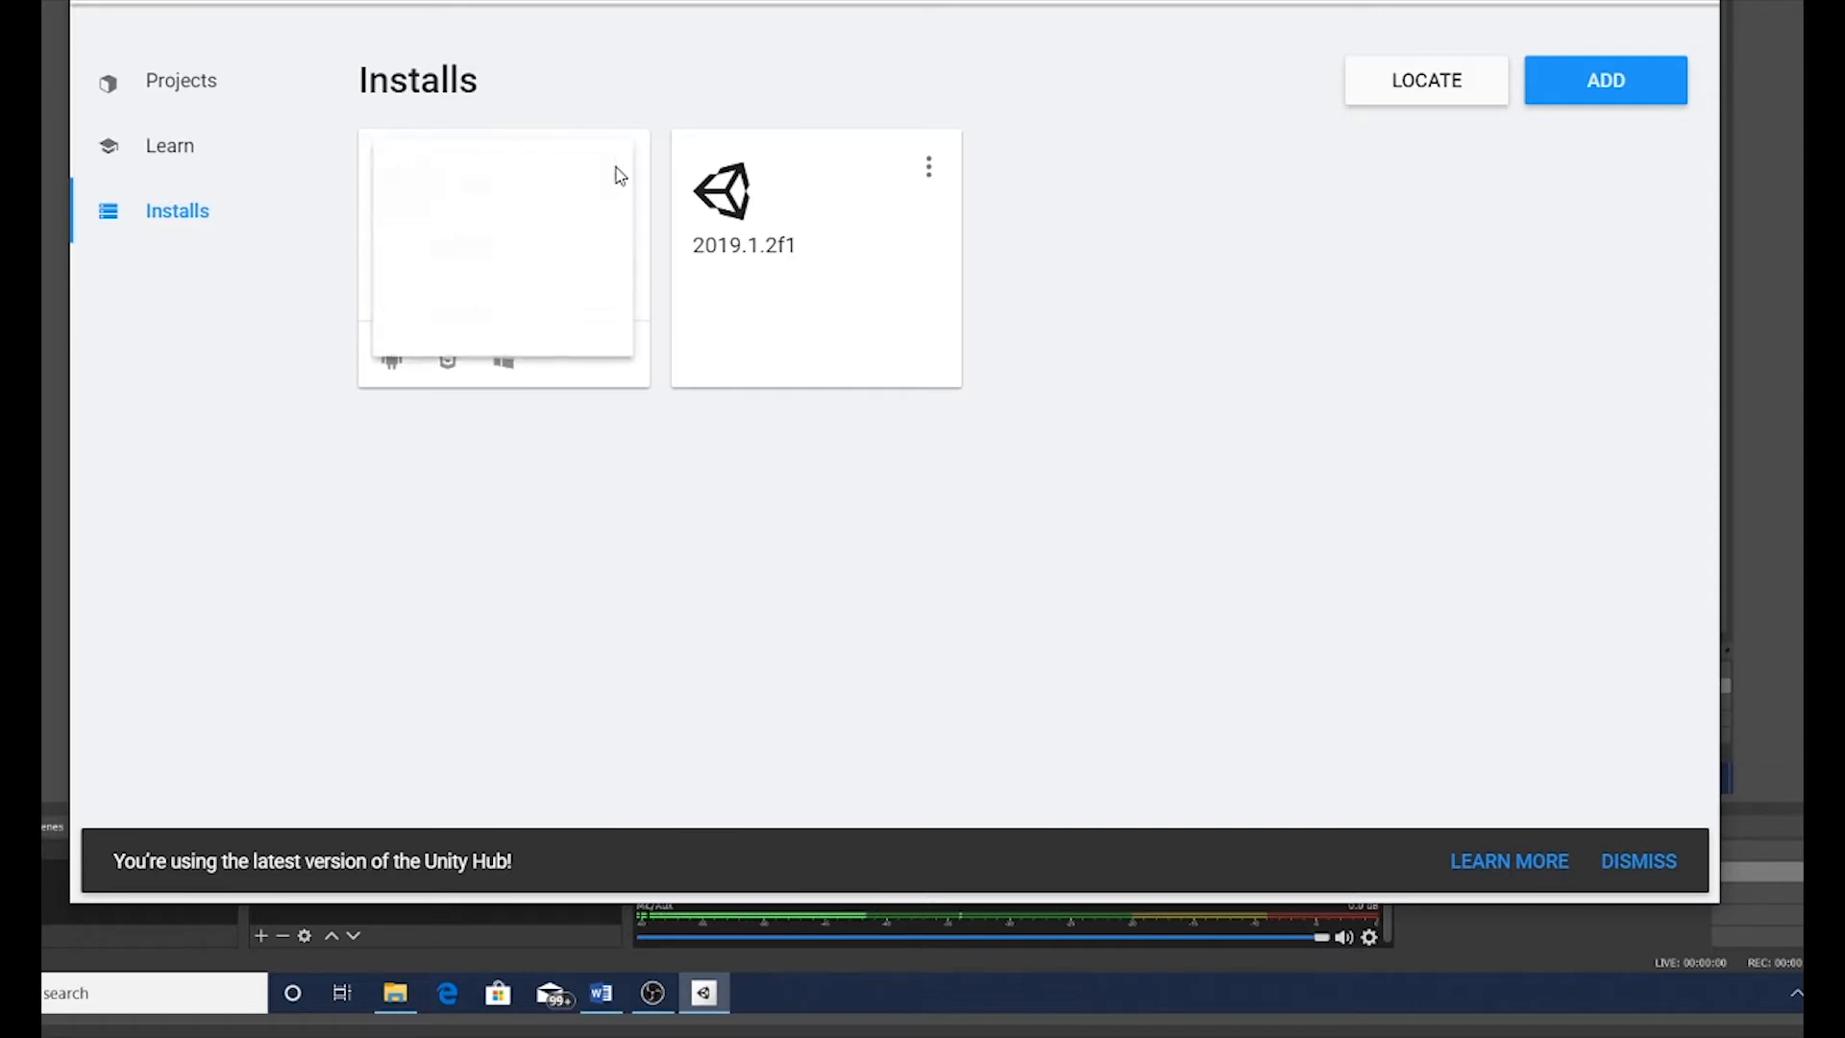
pyautogui.click(451, 187)
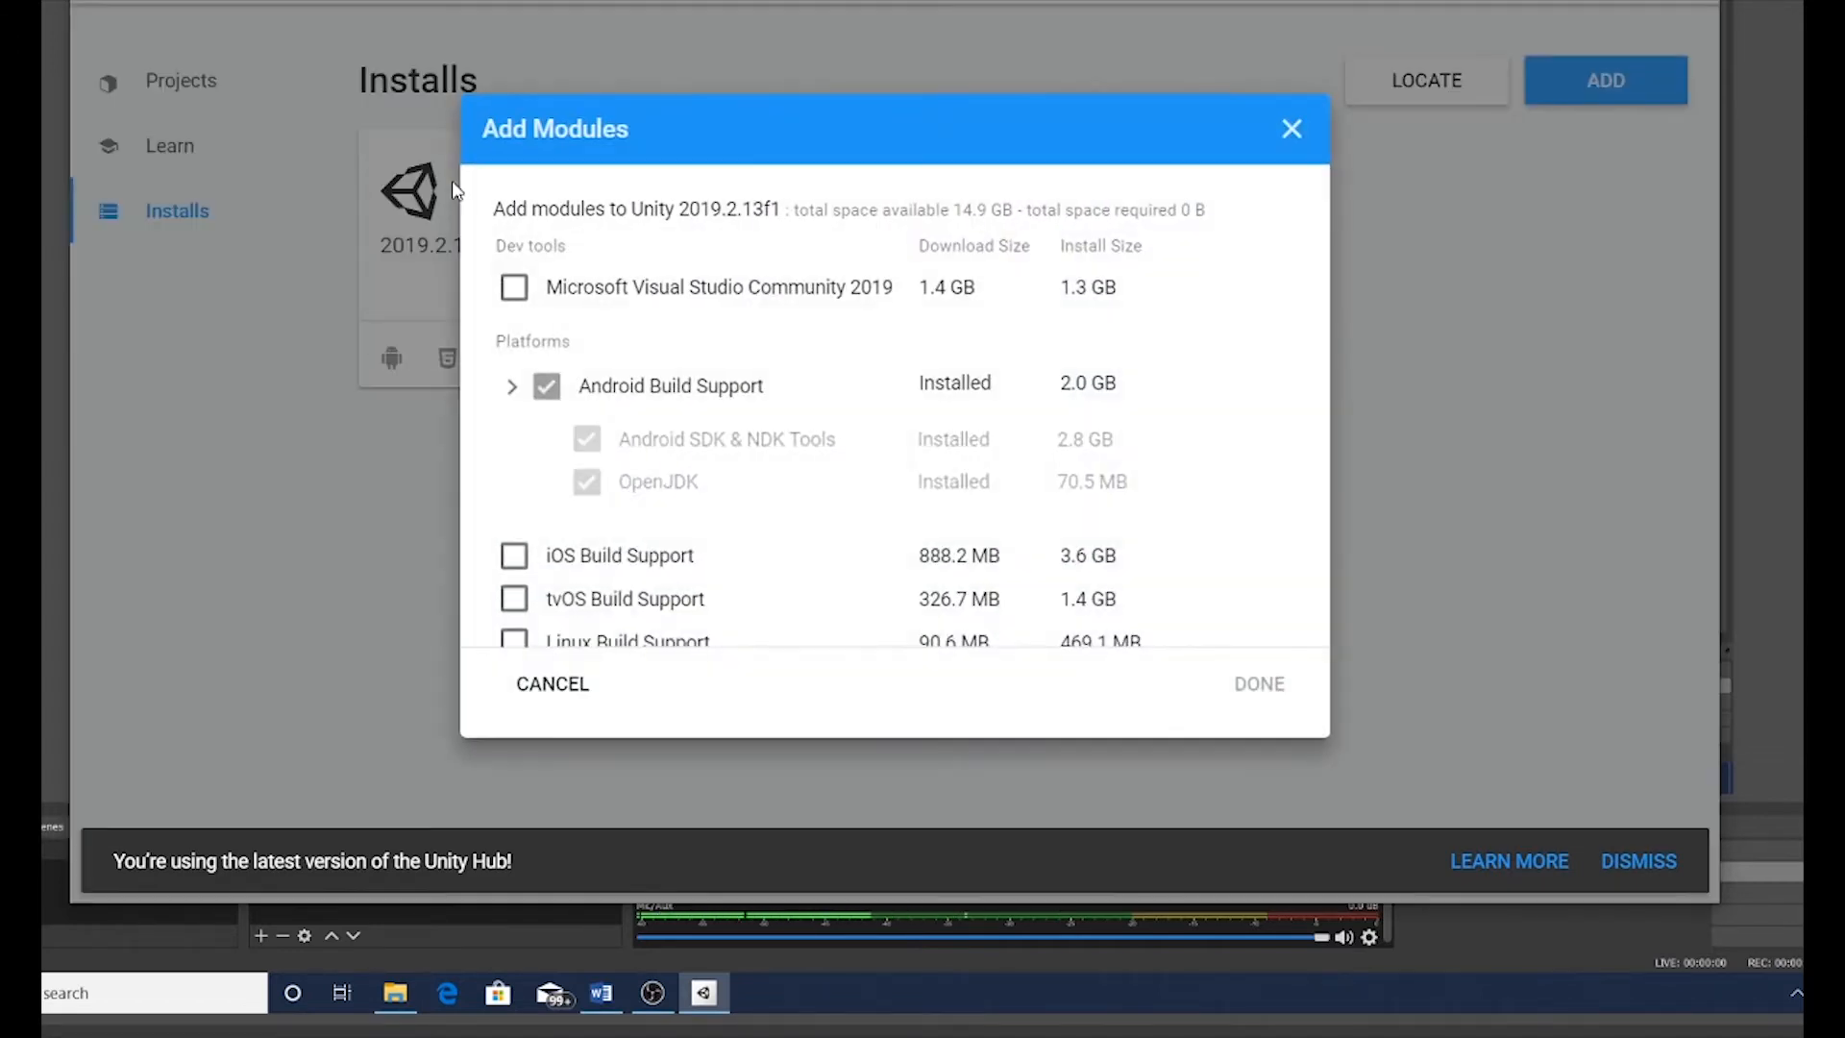
pyautogui.click(498, 384)
pyautogui.click(508, 385)
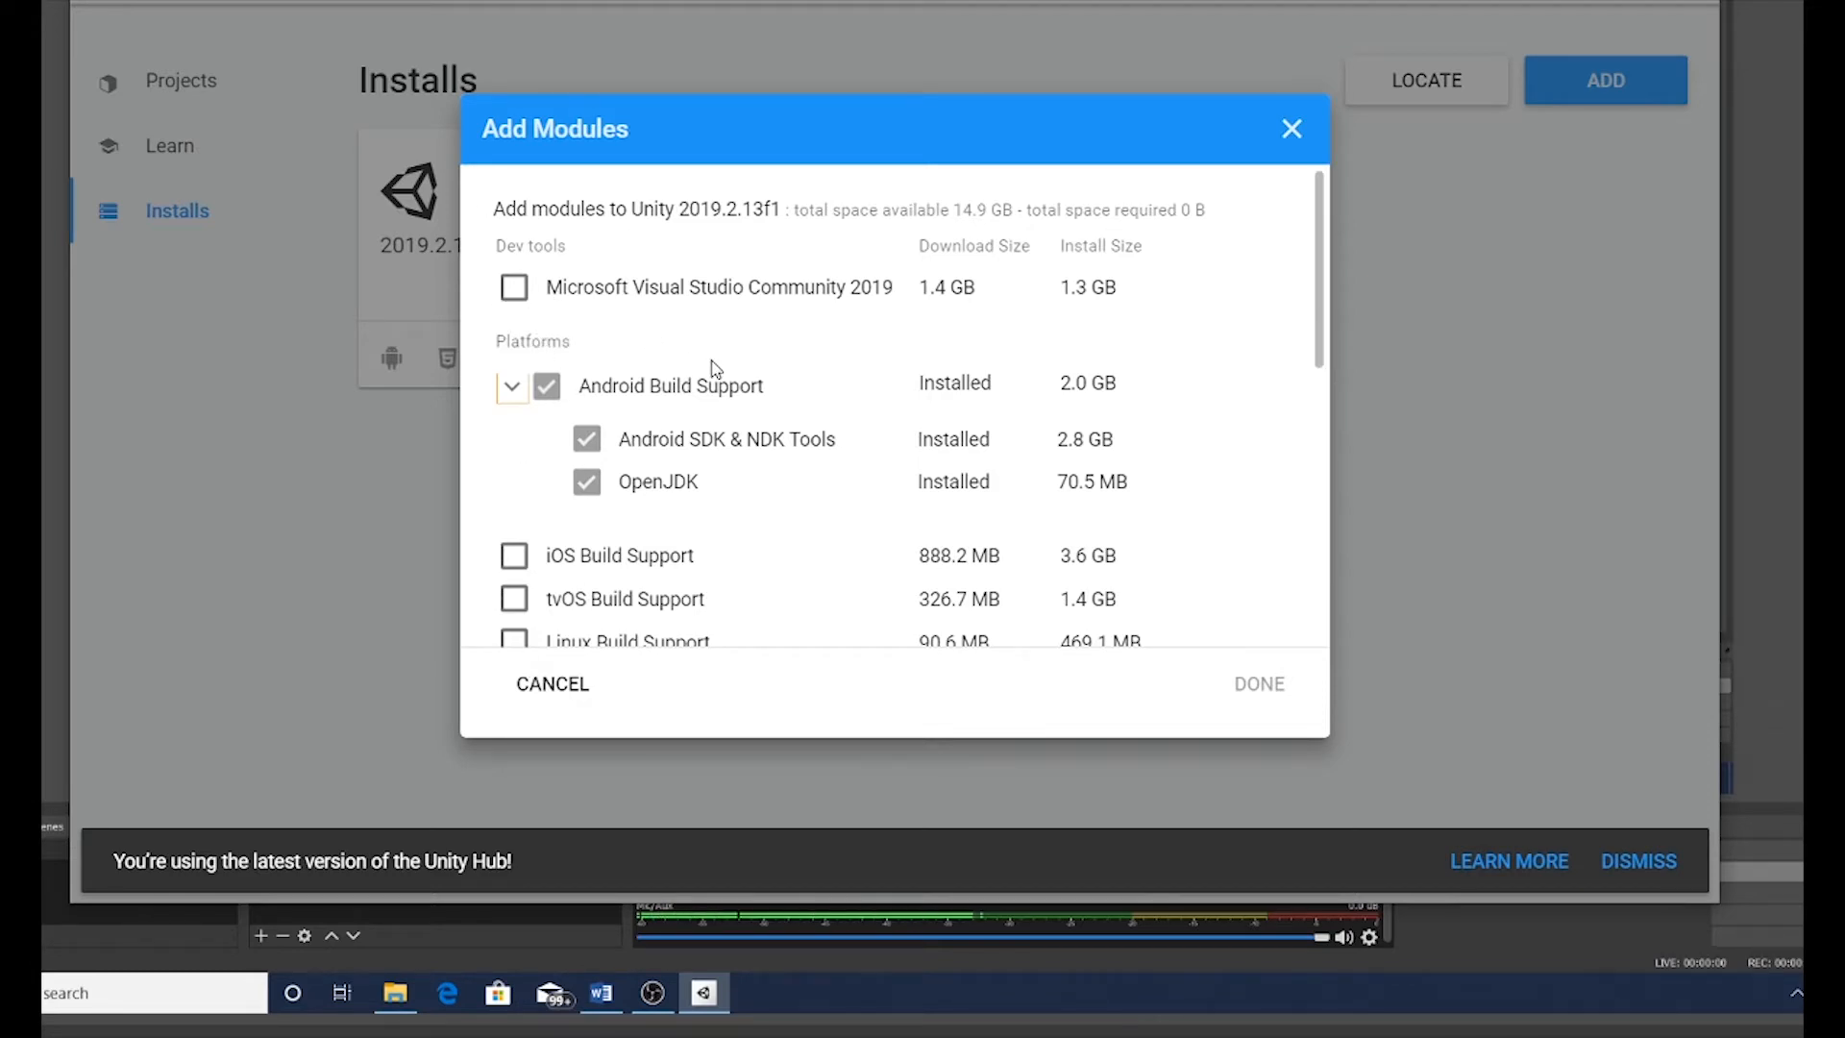
pyautogui.click(551, 704)
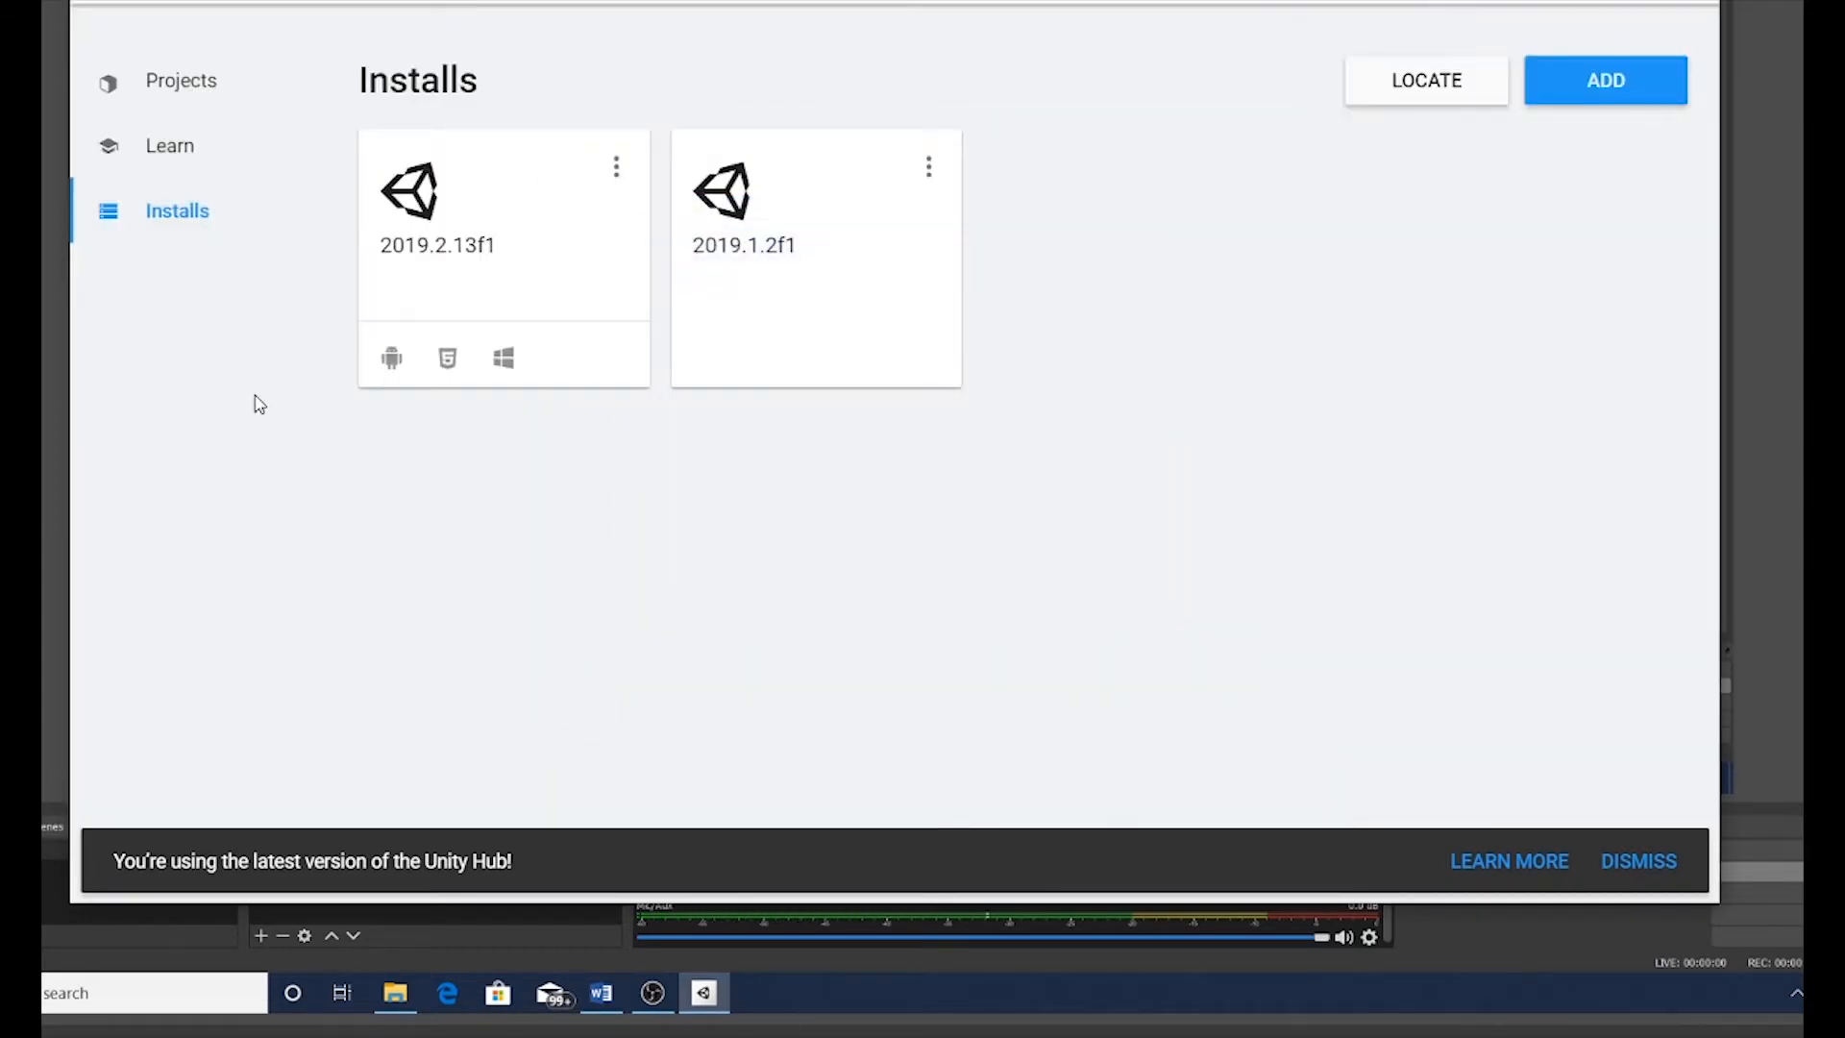
# Step: Start a new 3D project and browse to the Collaboration folder for its location
pyautogui.click(183, 90)
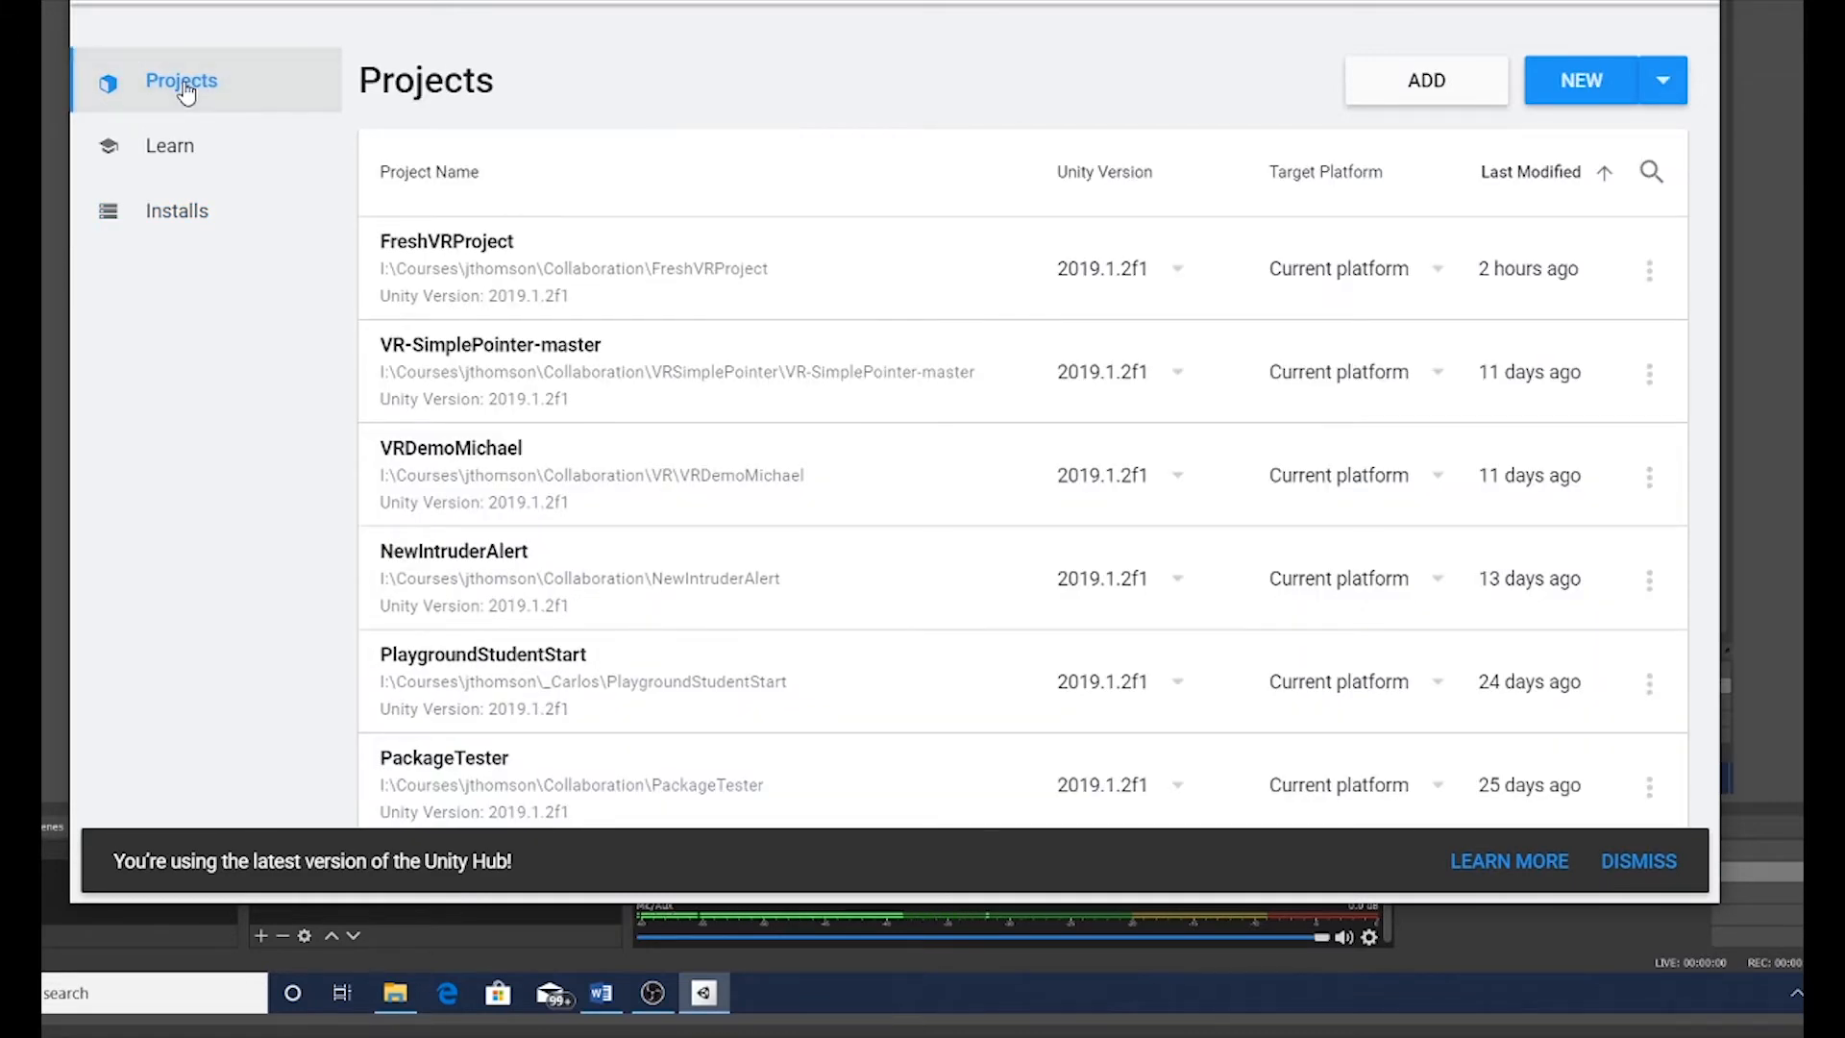
pyautogui.click(1583, 84)
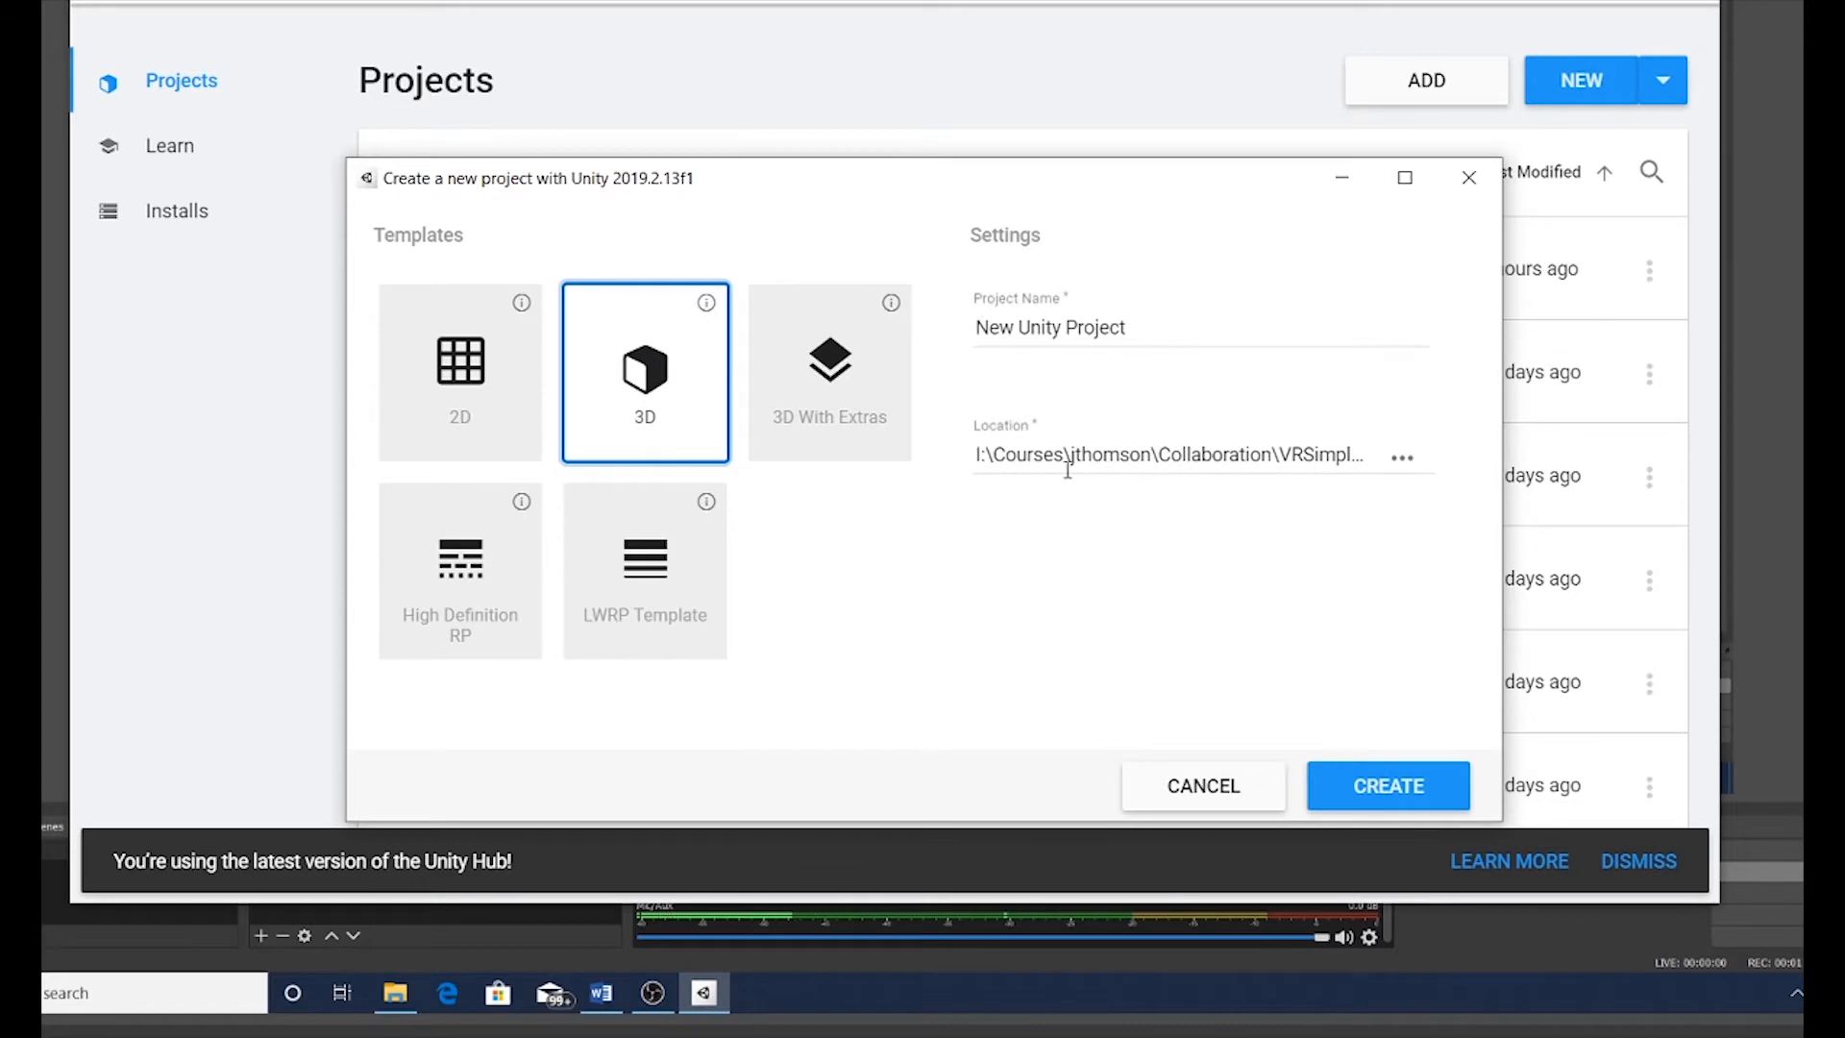
pyautogui.click(1402, 458)
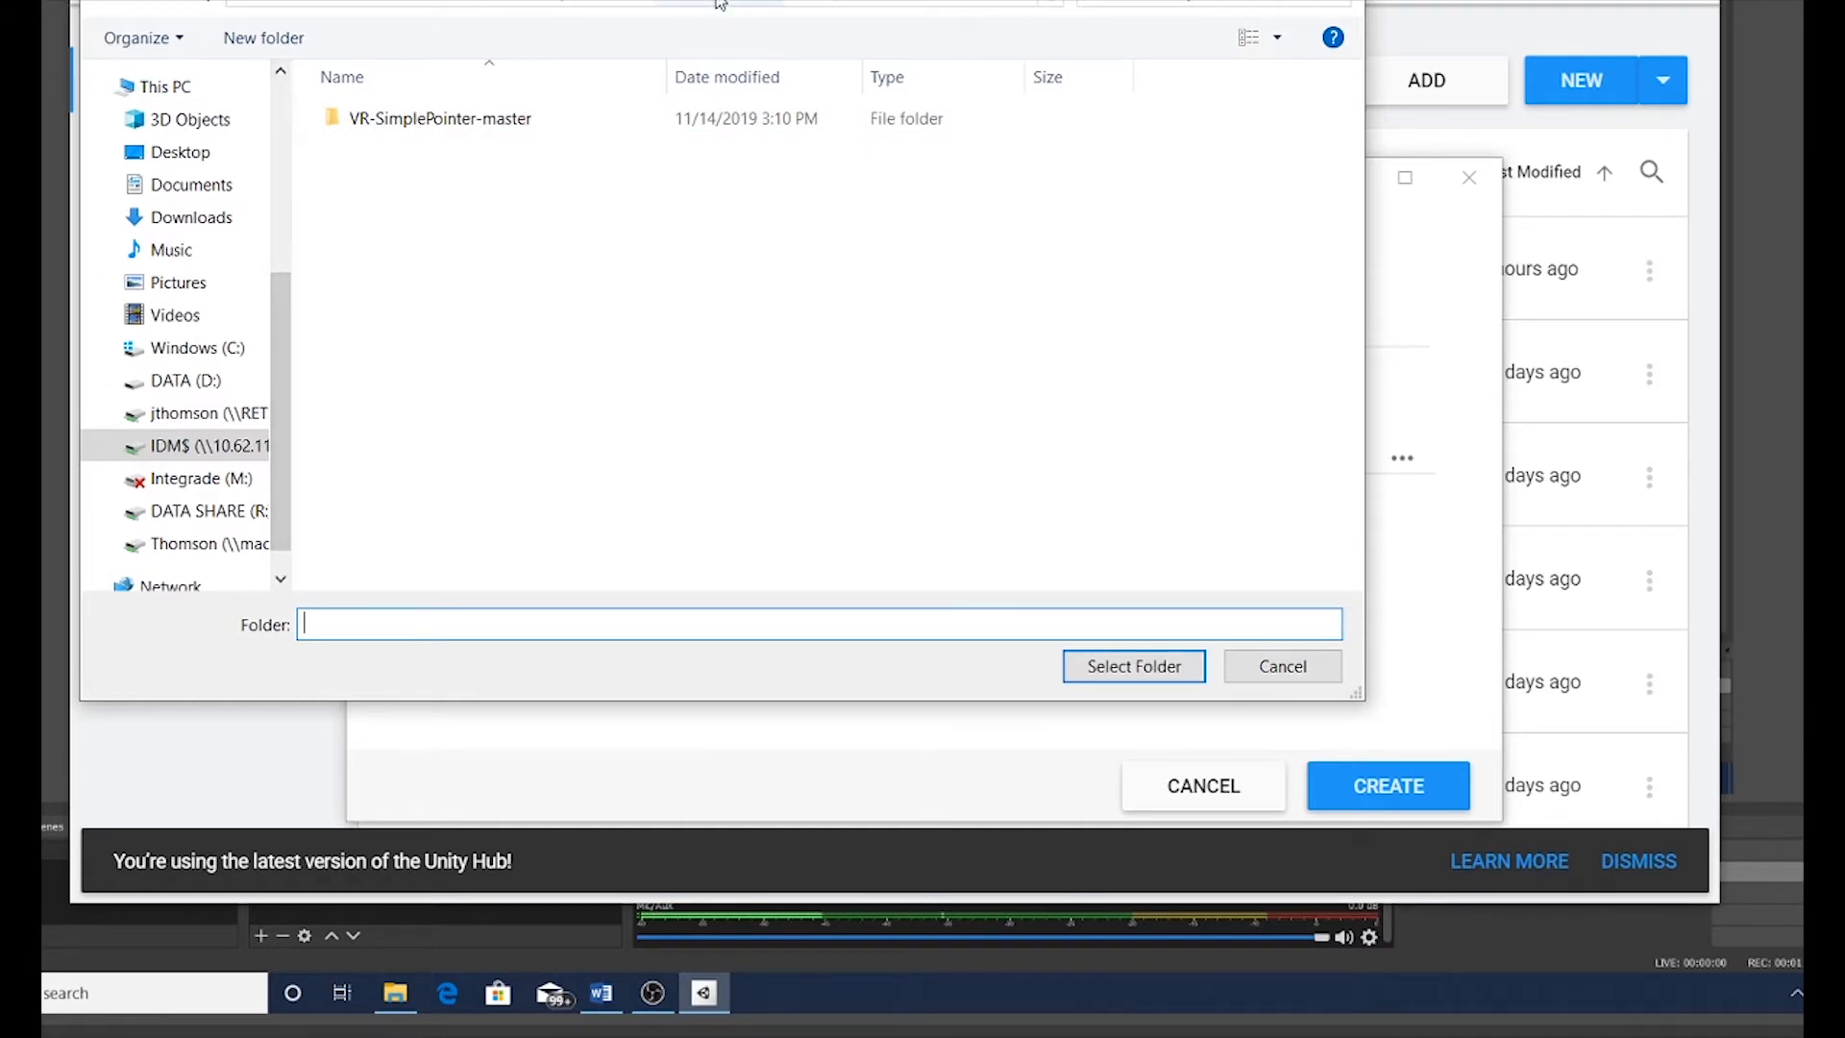
pyautogui.click(680, 18)
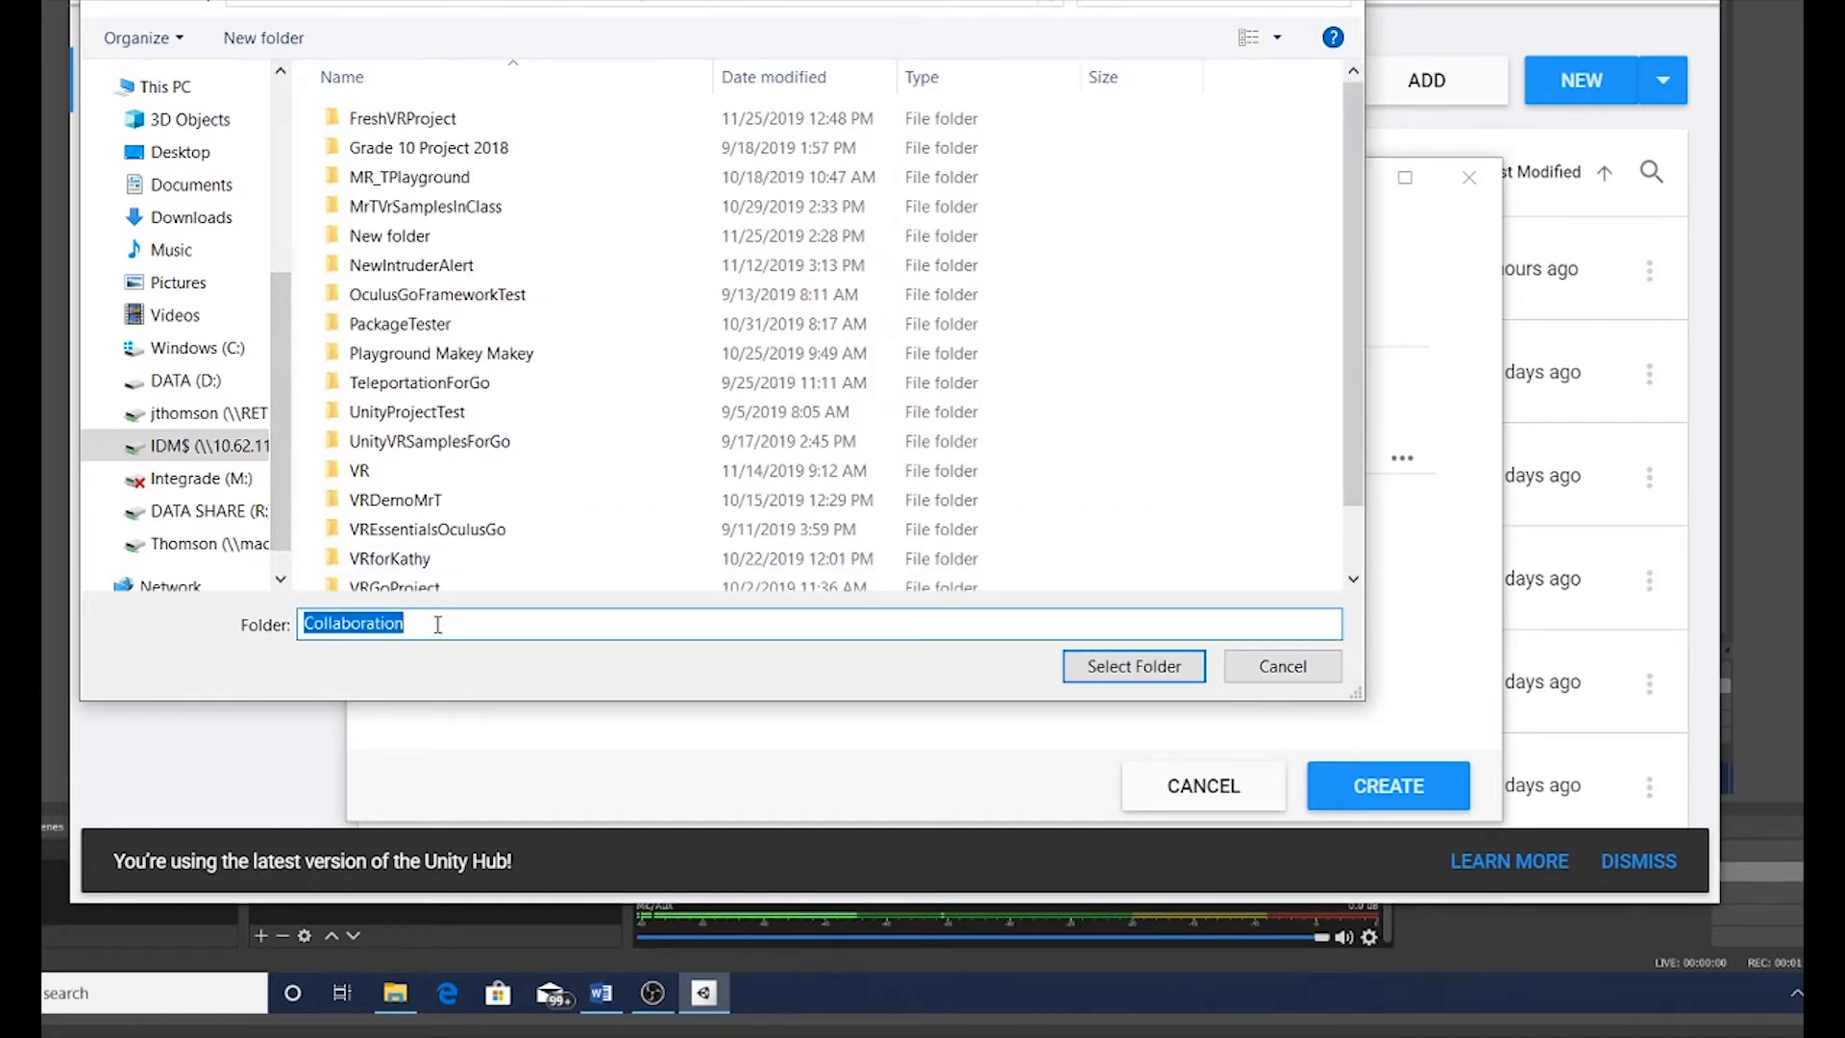
# Step: Create a folder named VRProgramminginUnityForGo inside Collaboration and select it as the project location
pyautogui.click(278, 37)
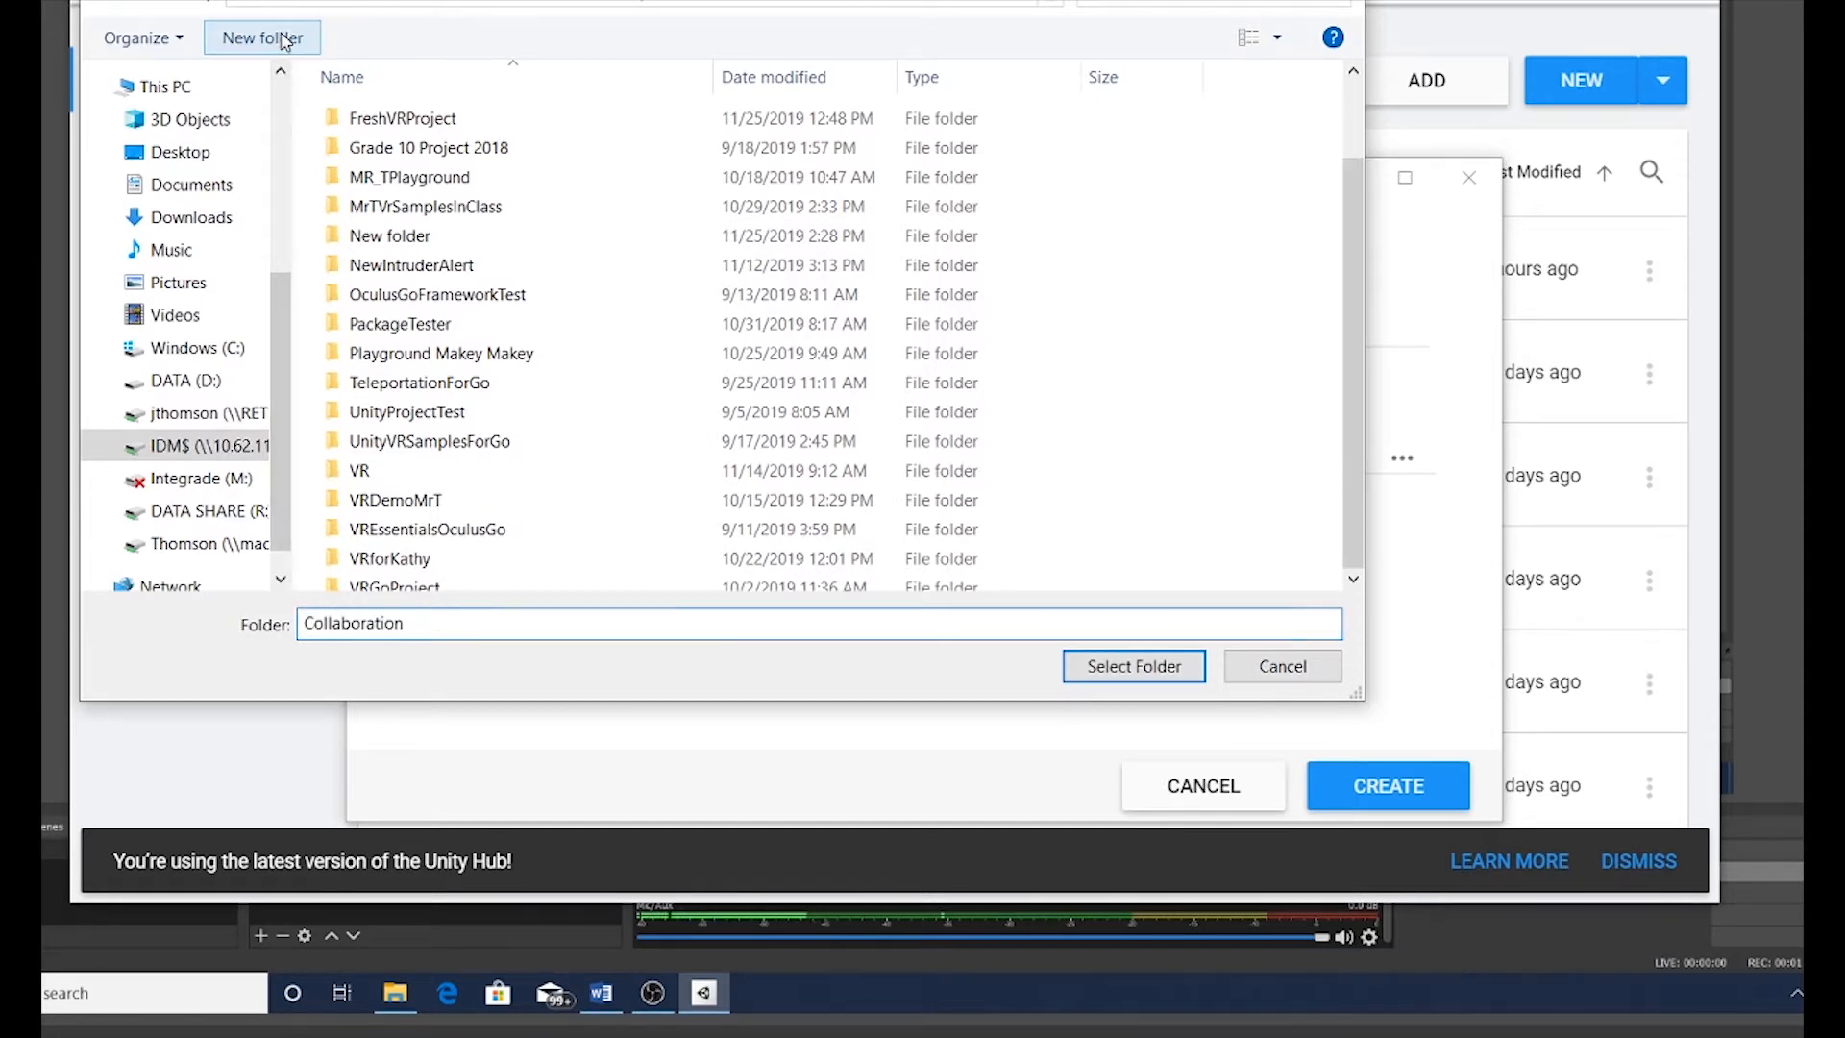
pyautogui.write('V')
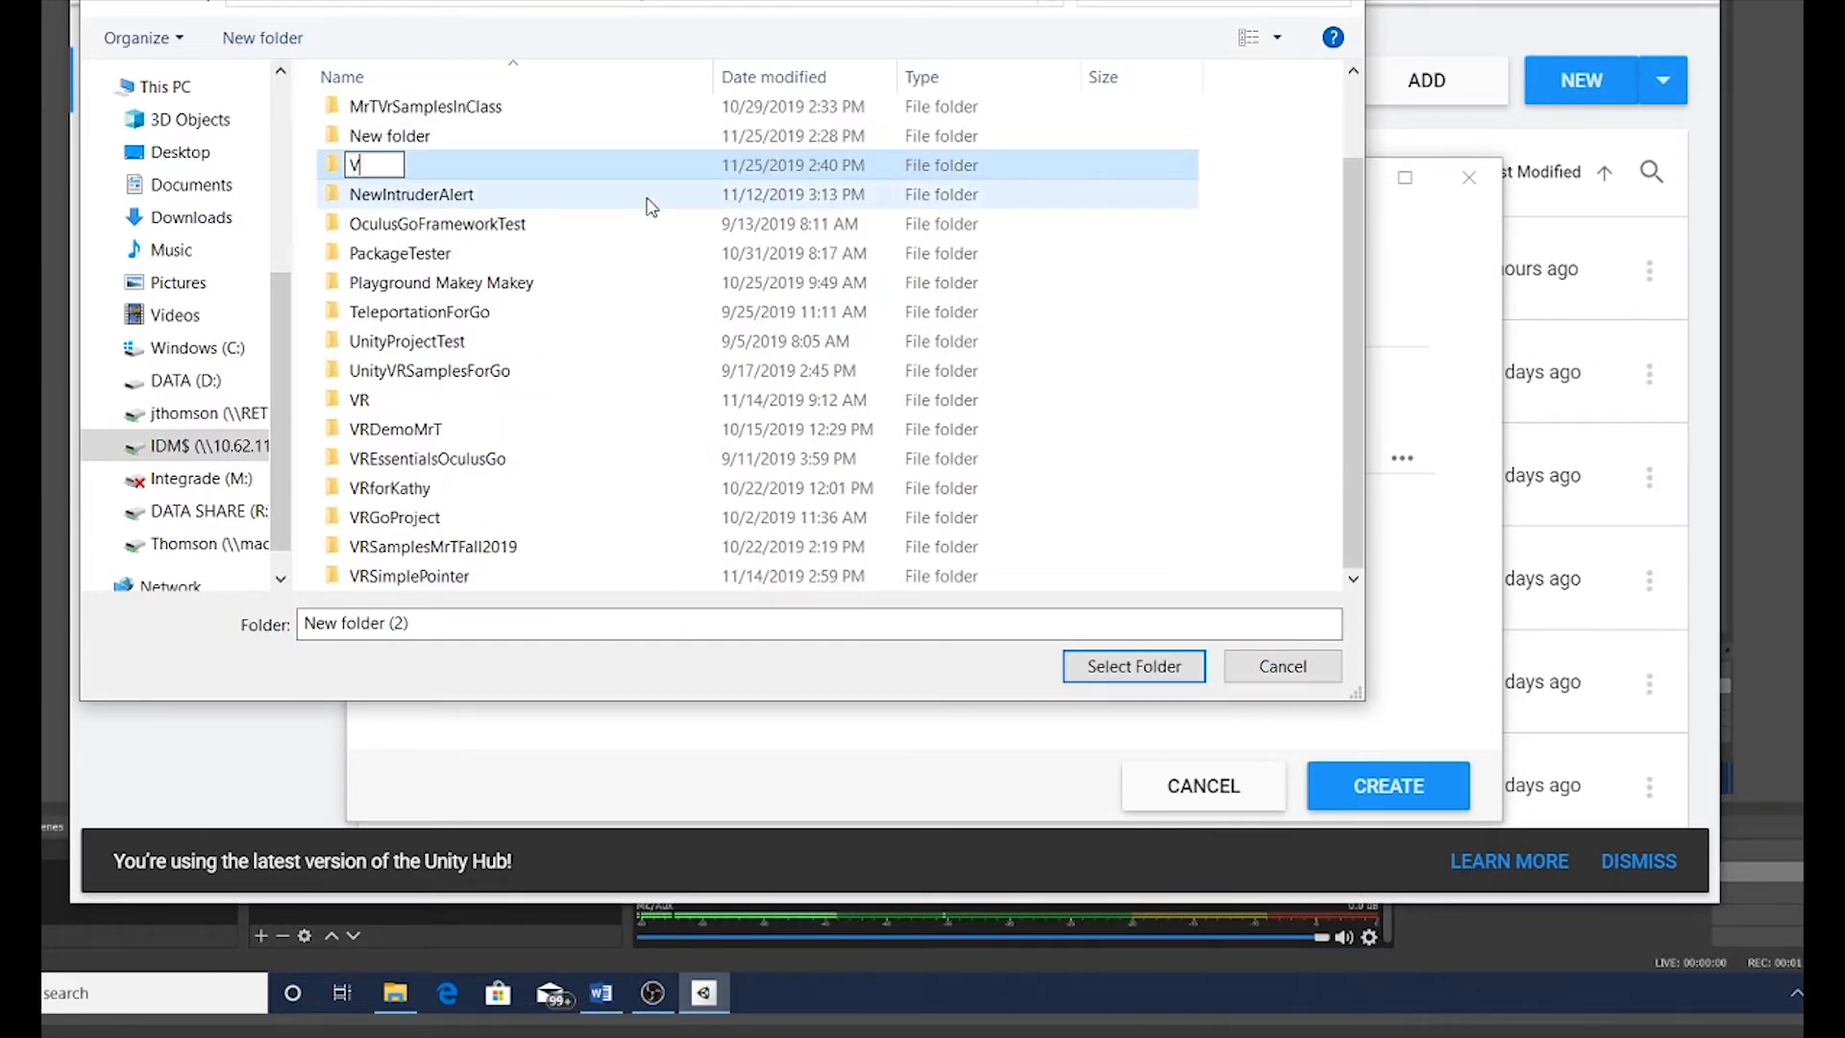
pyautogui.write('RProgr')
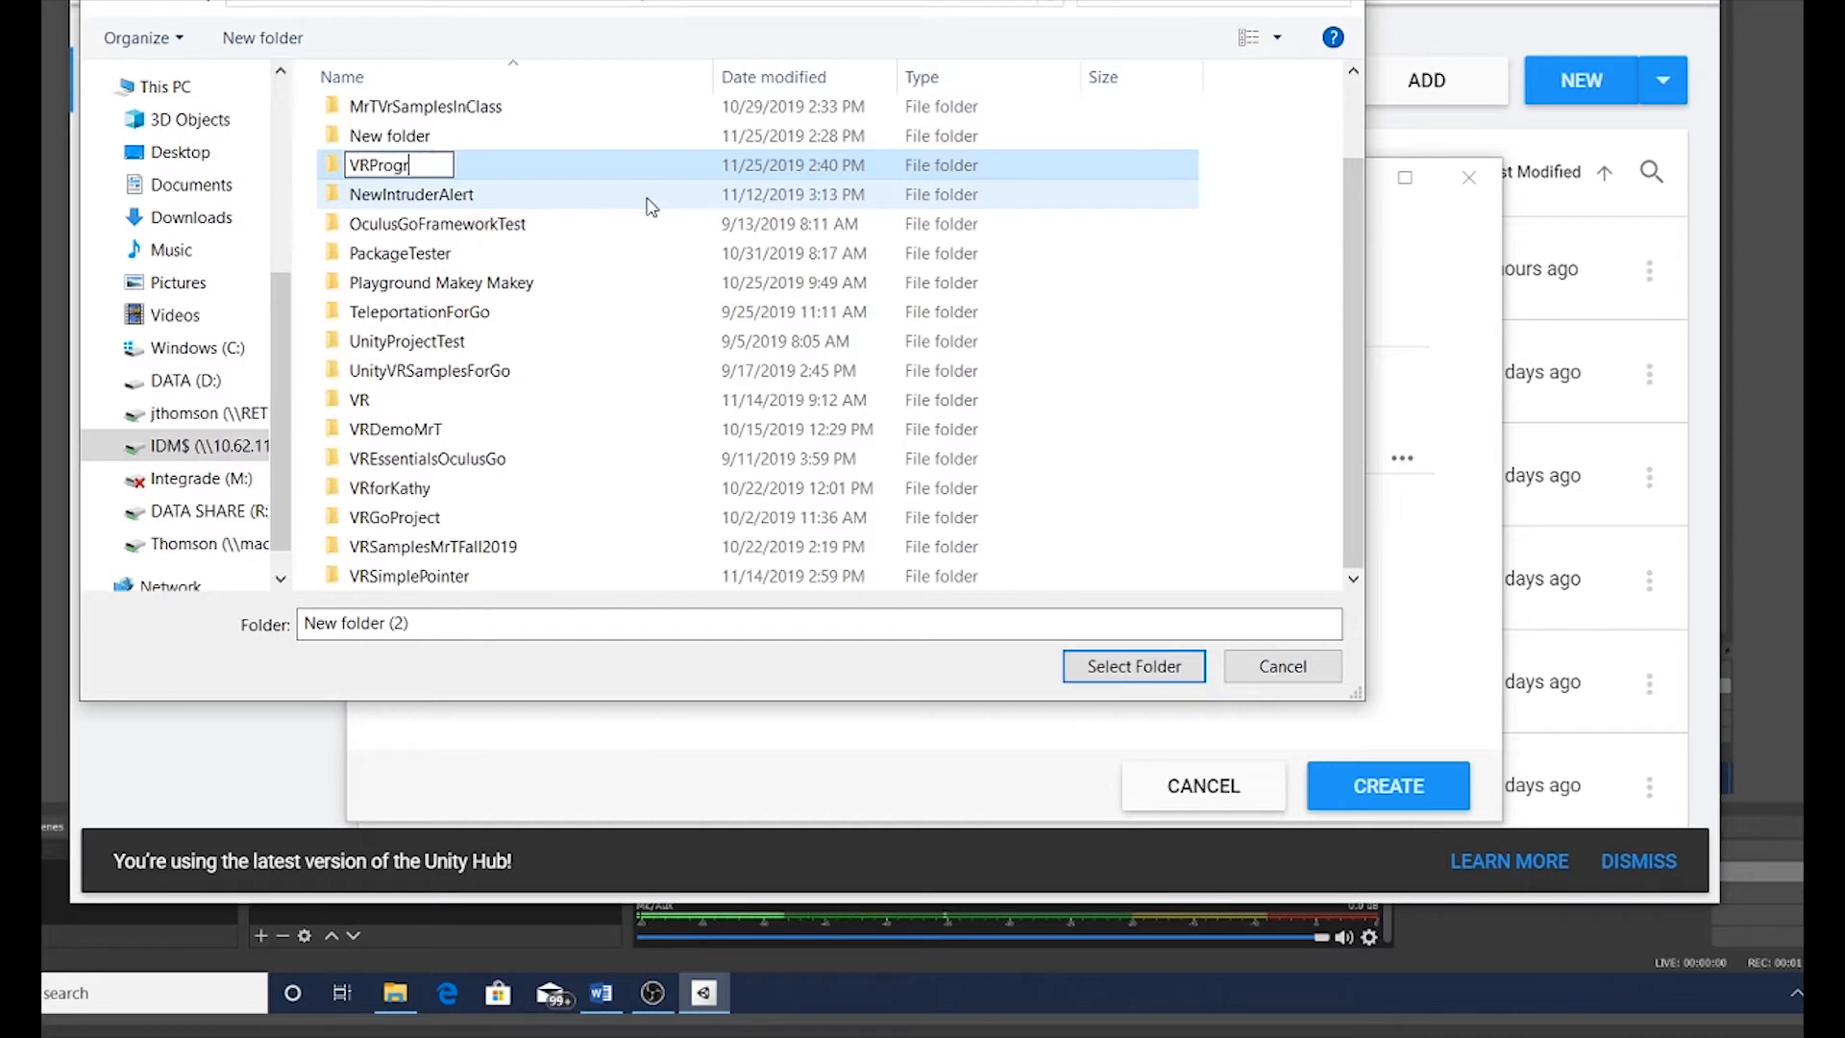
pyautogui.write('ammin')
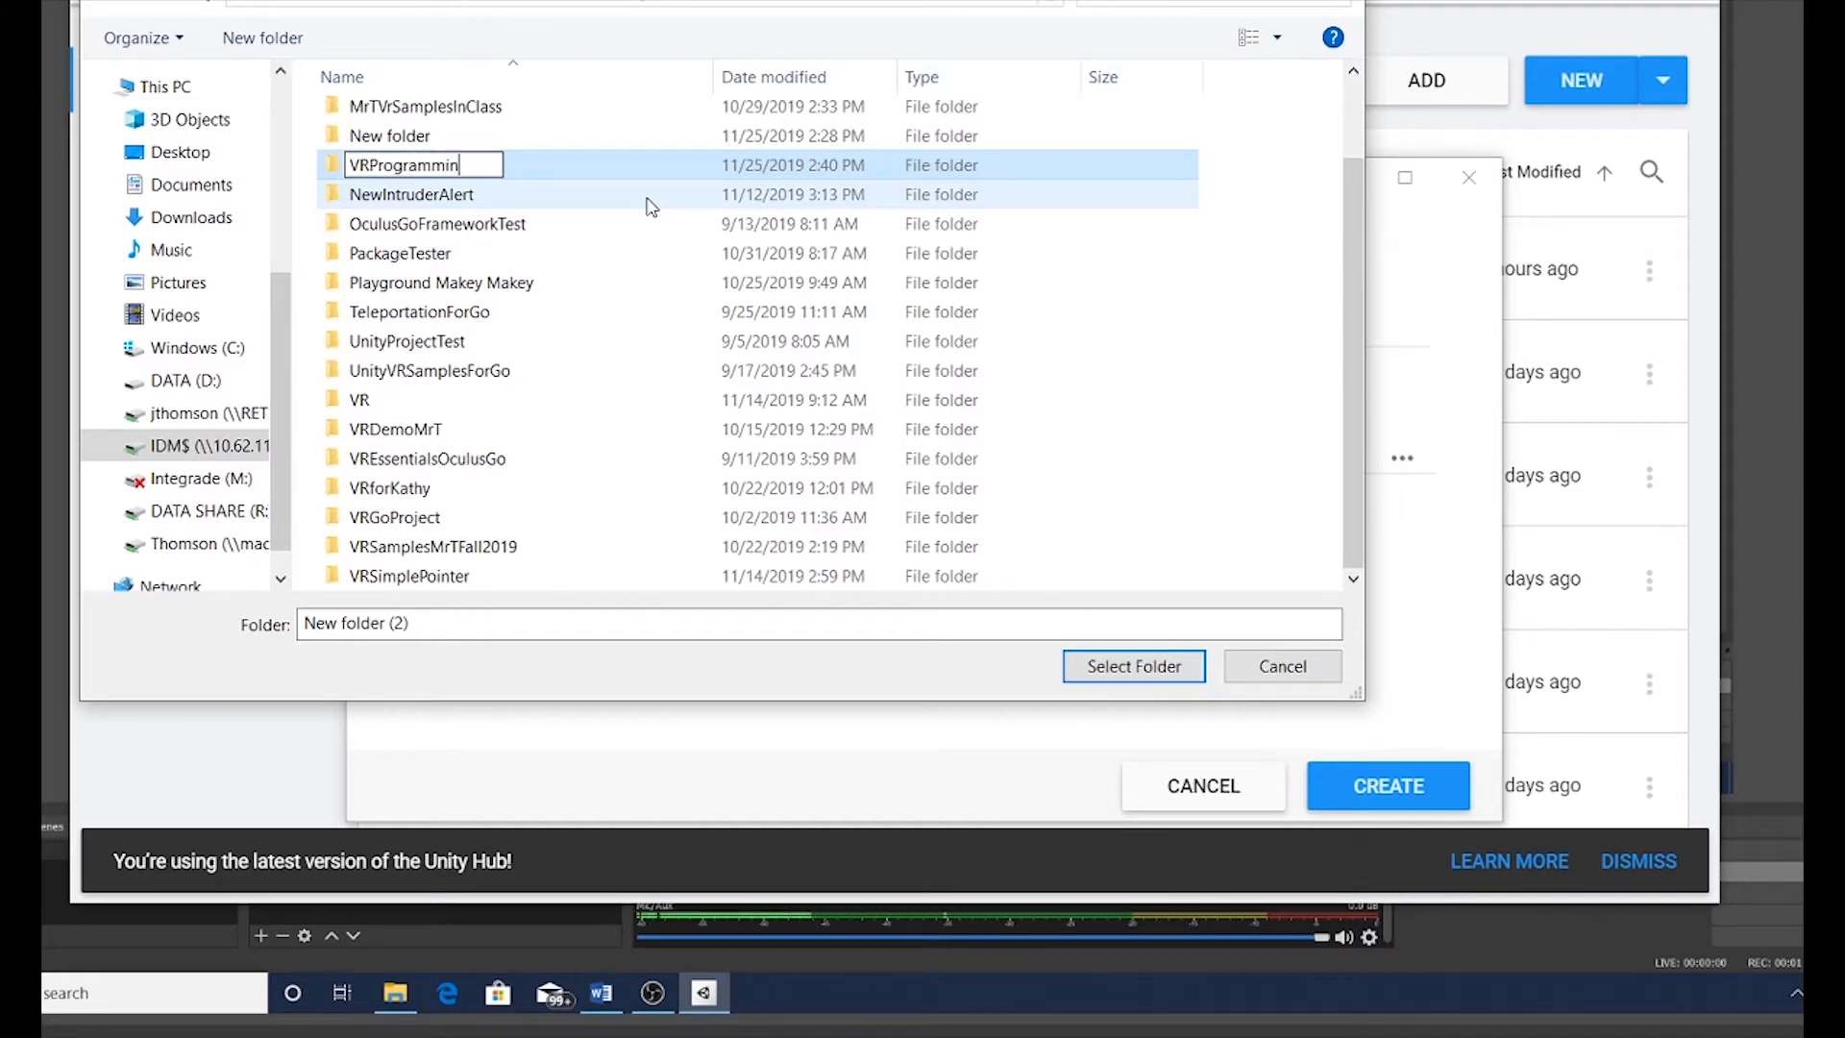
pyautogui.write('ginUnityFo')
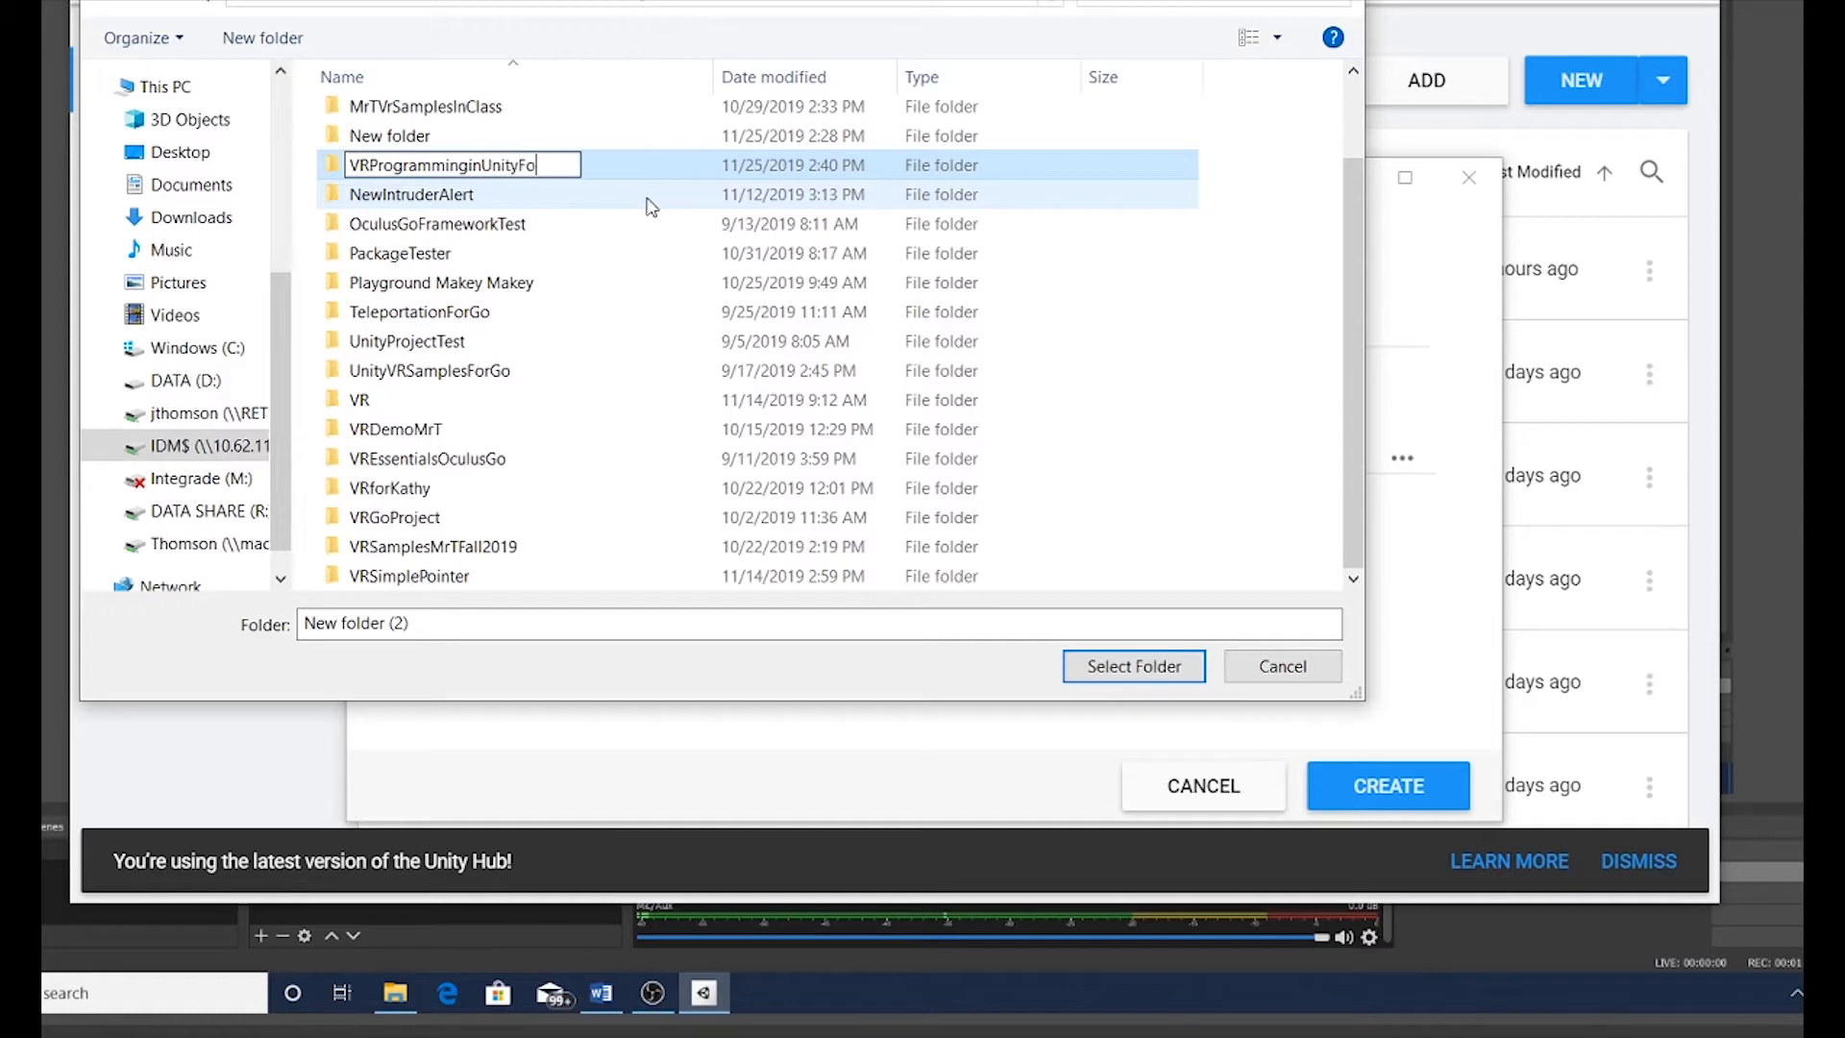
pyautogui.write('rGo')
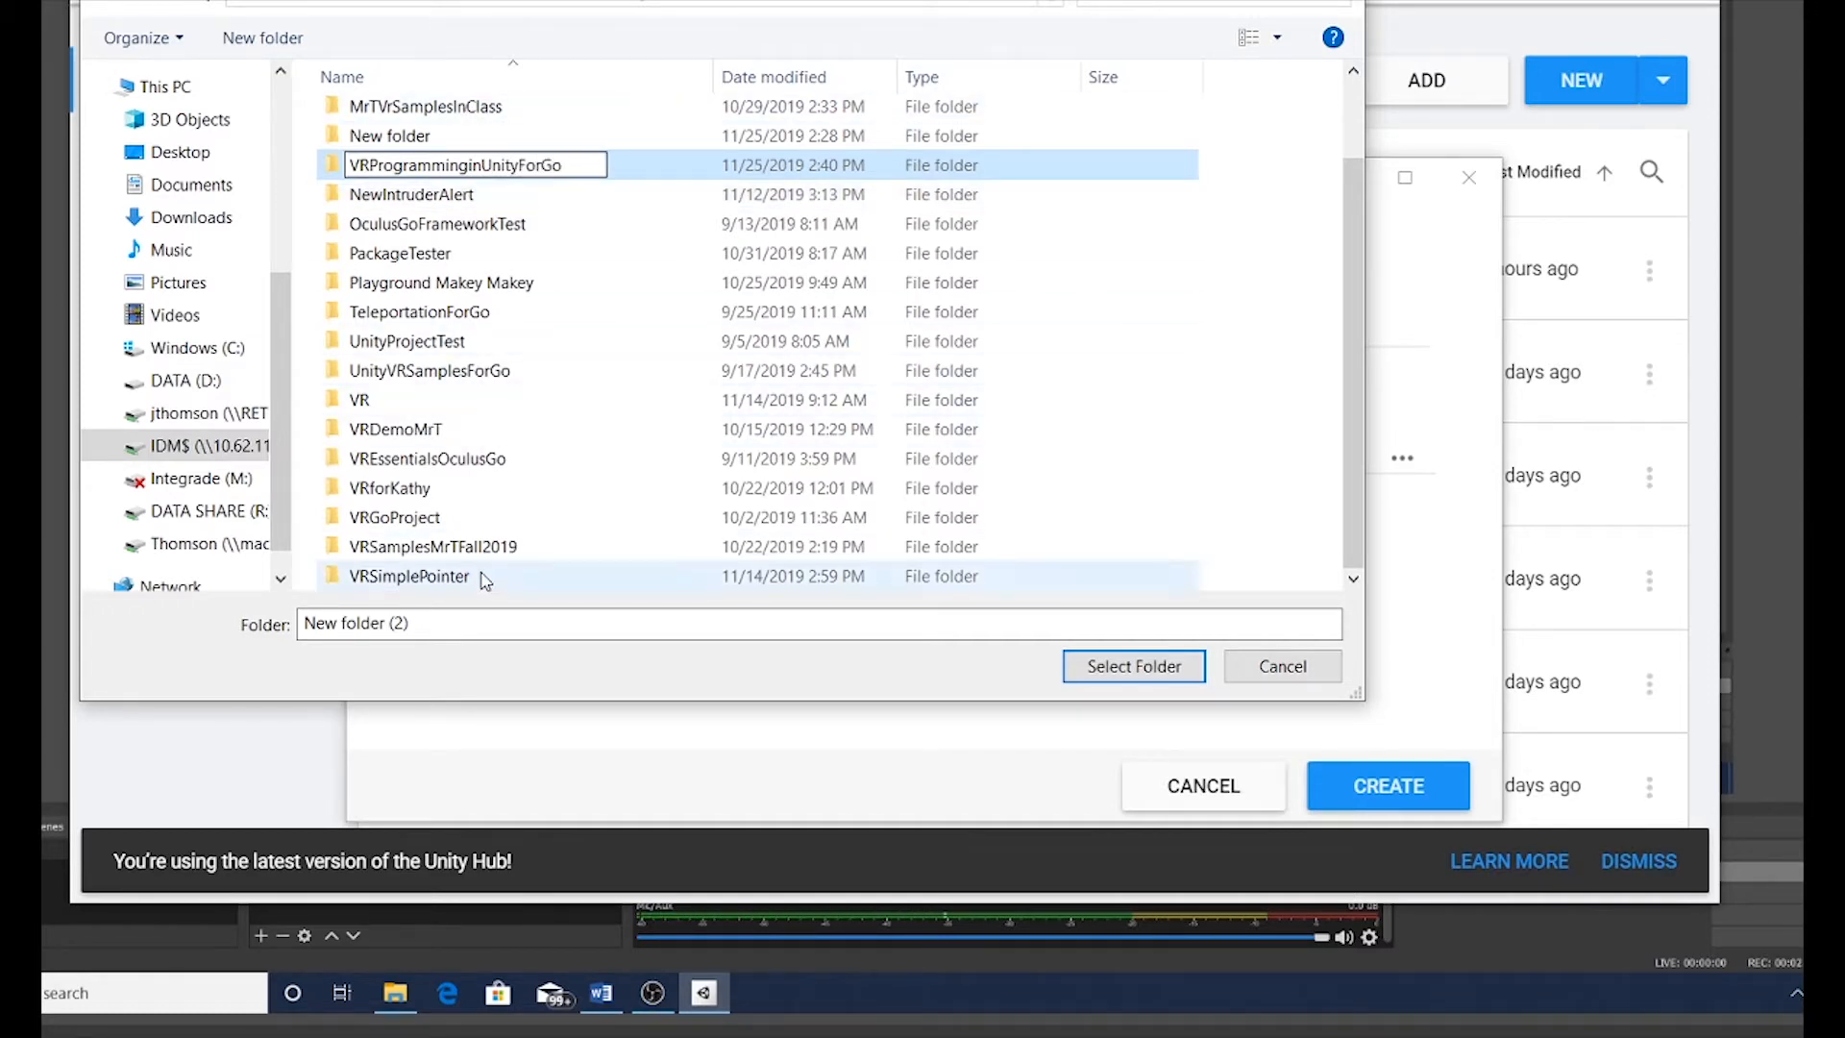
pyautogui.press('Return')
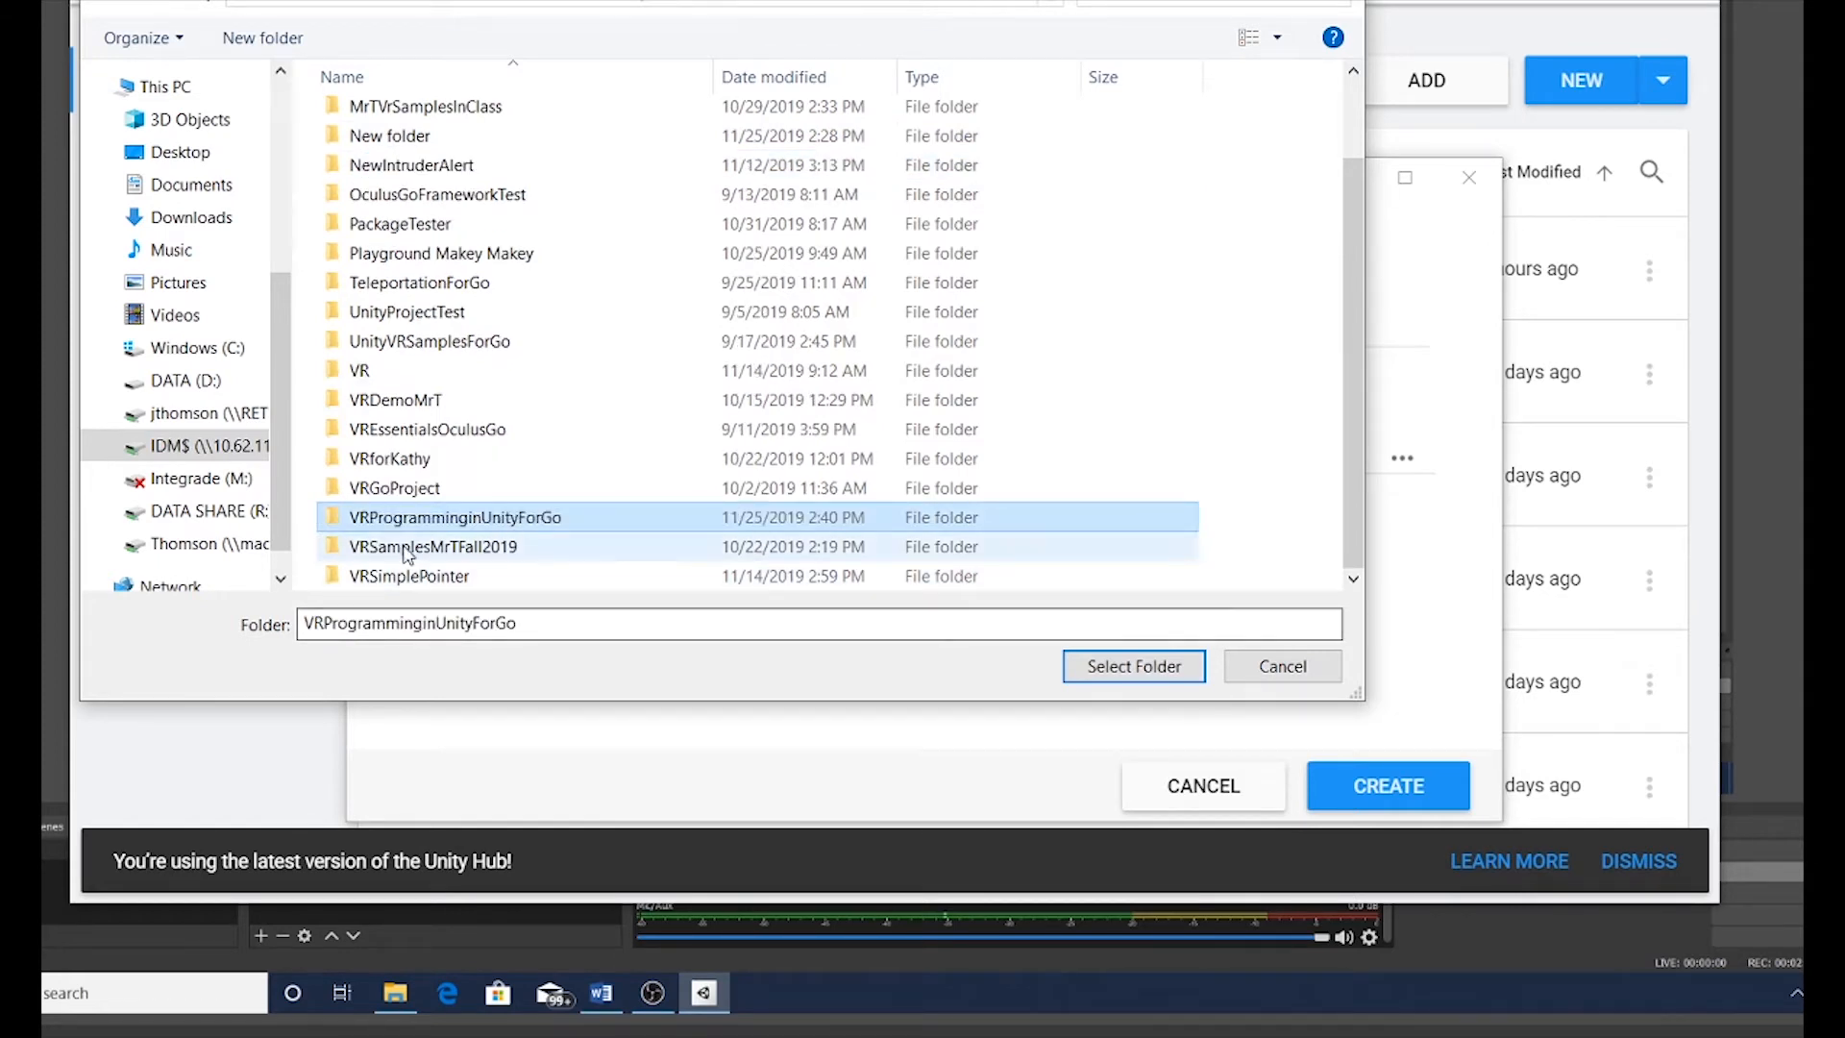
pyautogui.click(397, 520)
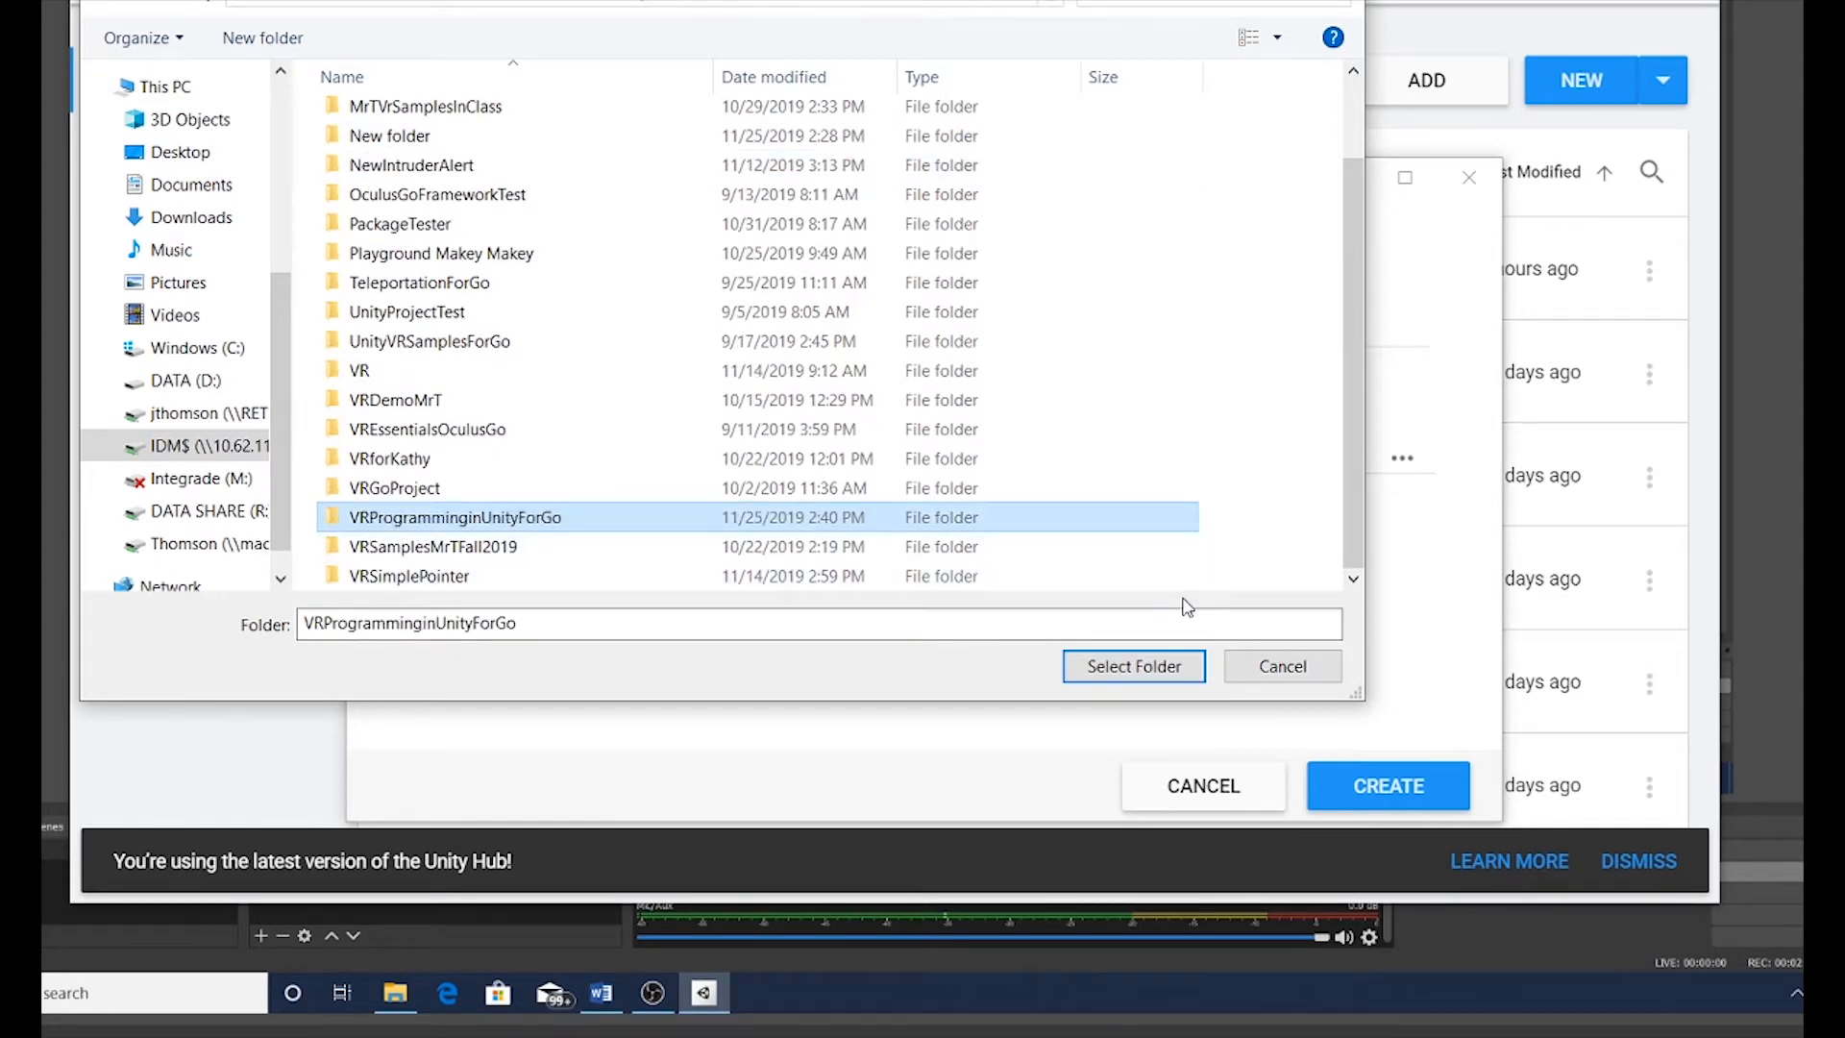
pyautogui.click(1144, 669)
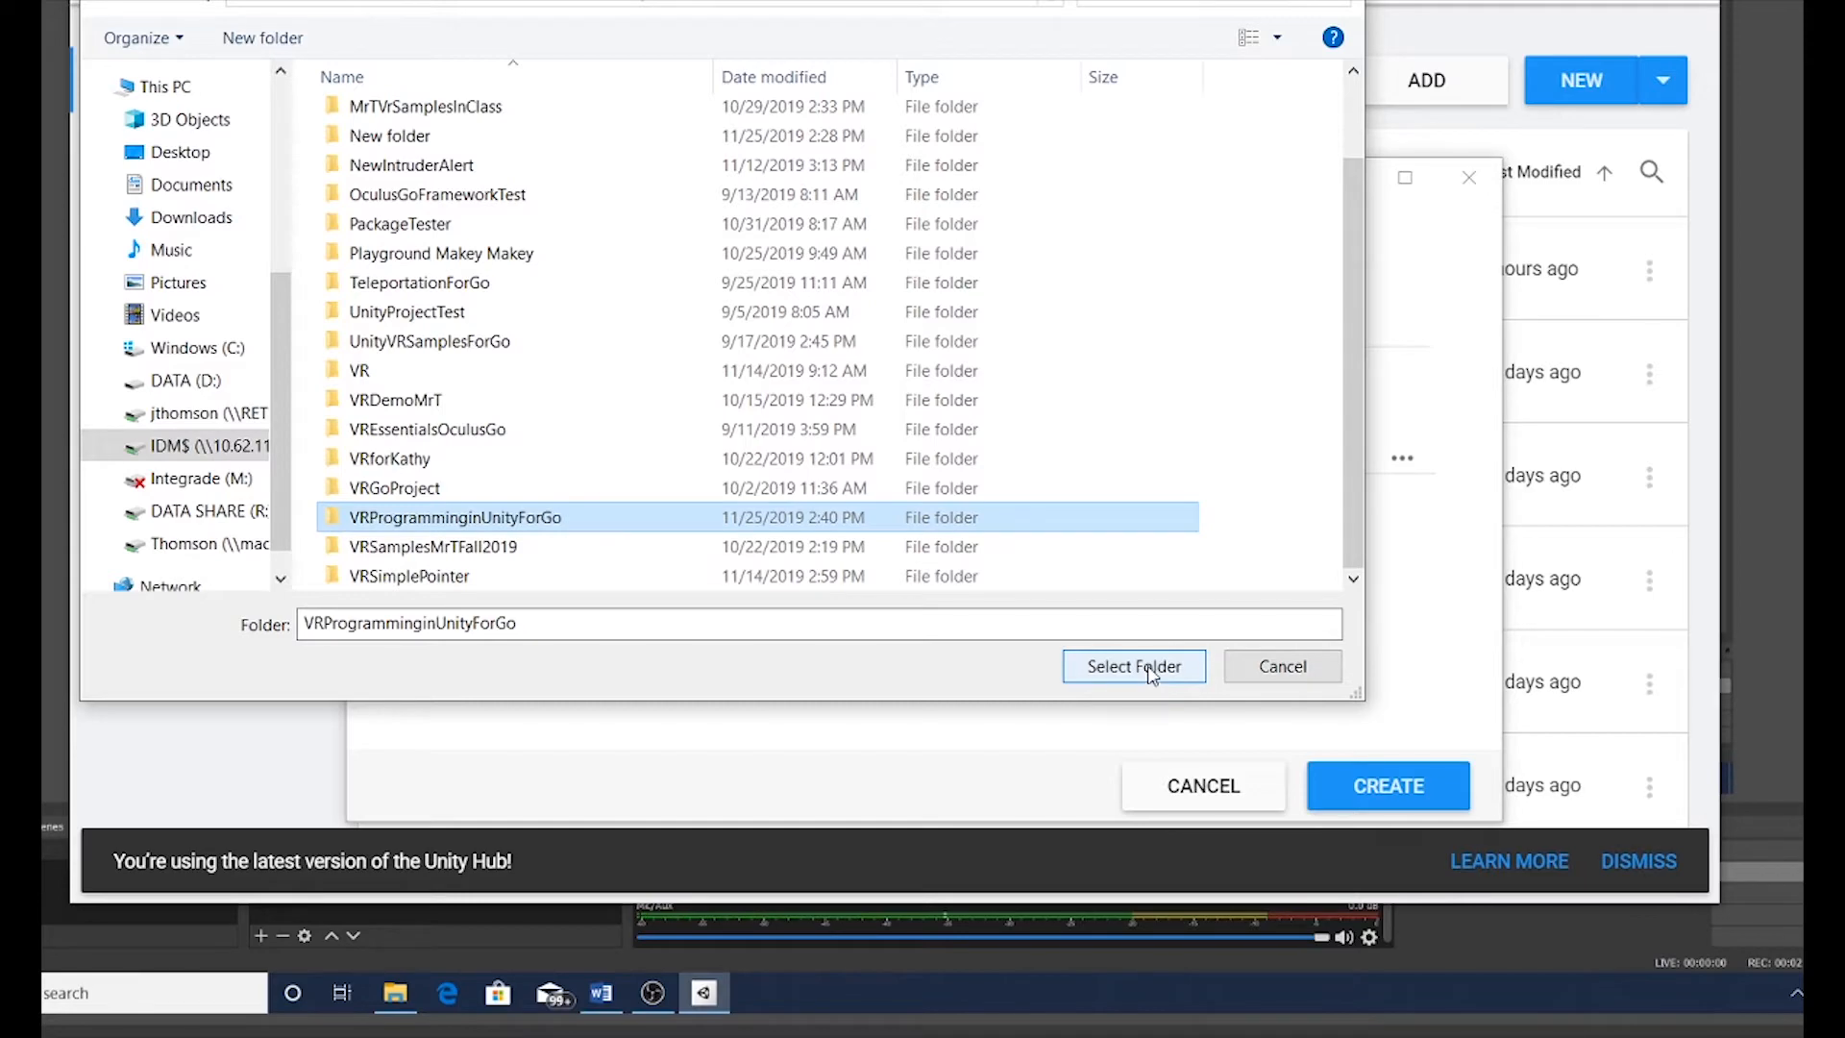
pyautogui.click(1152, 673)
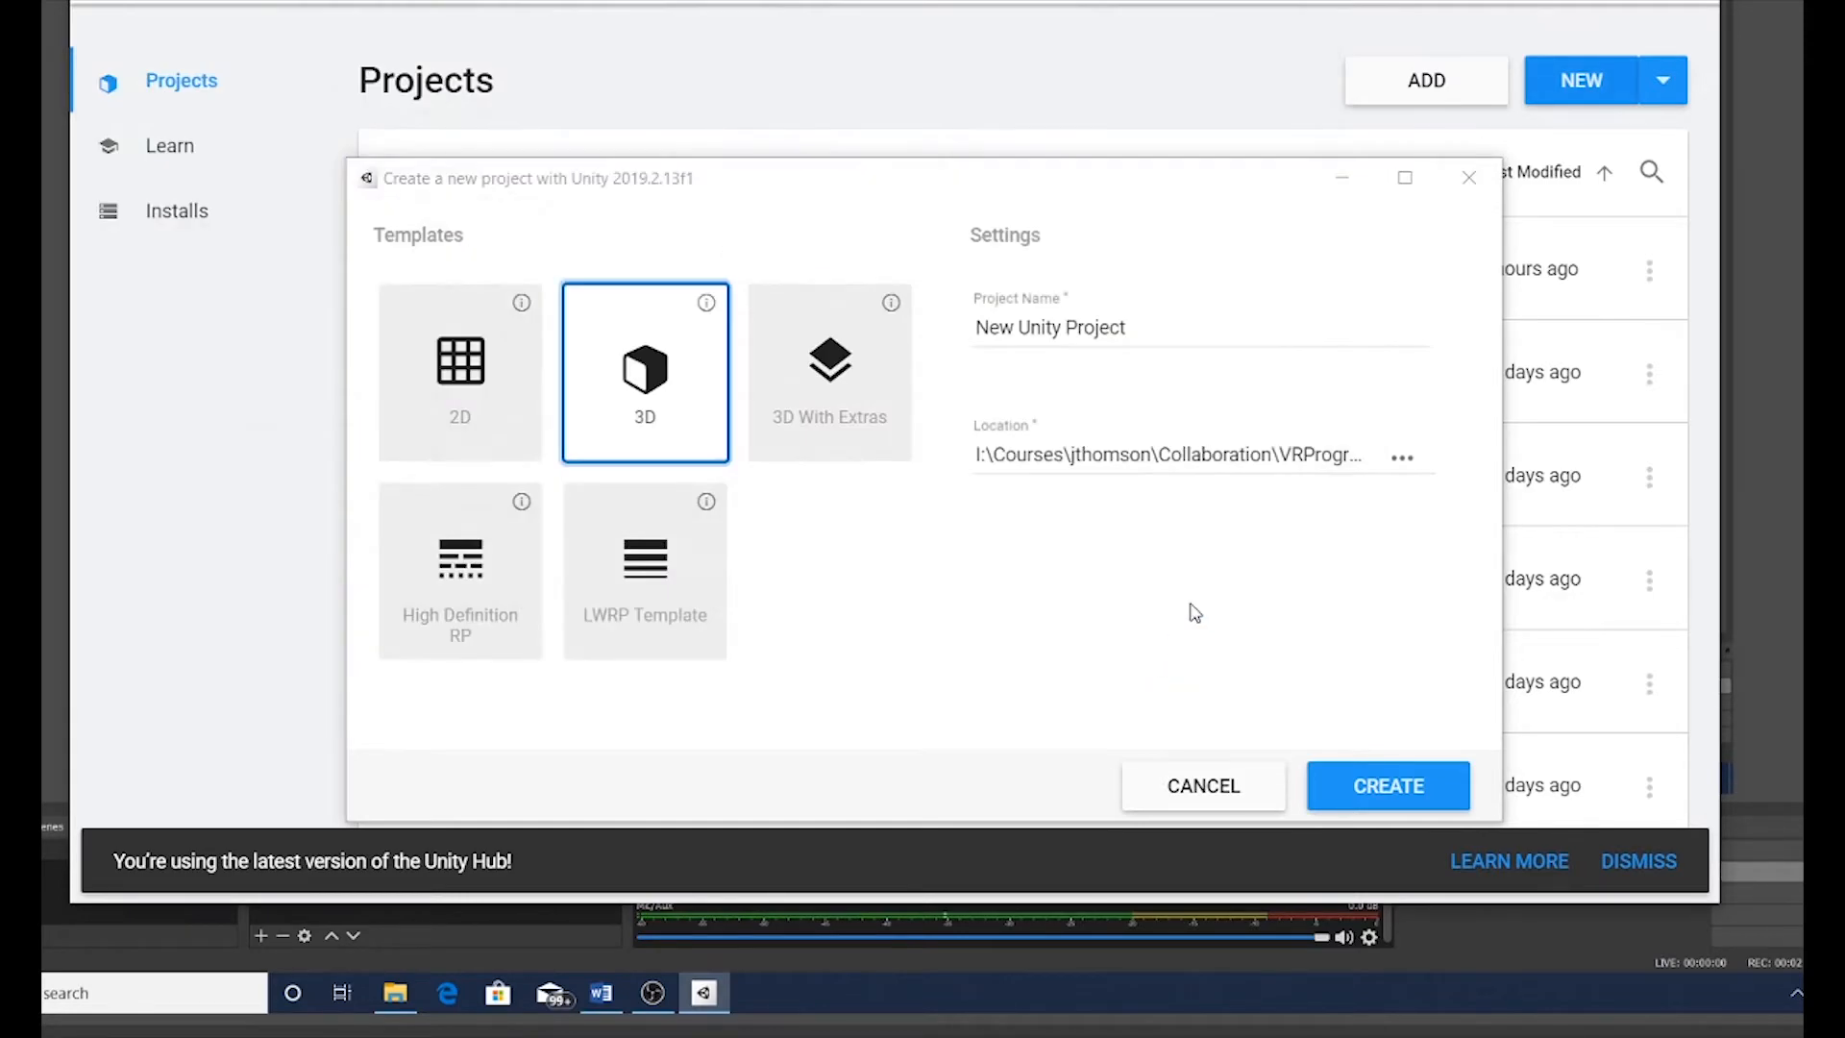
# Step: Name the project VRForGo and create it
pyautogui.click(1163, 313)
pyautogui.hotkey('ctrl', 'a')
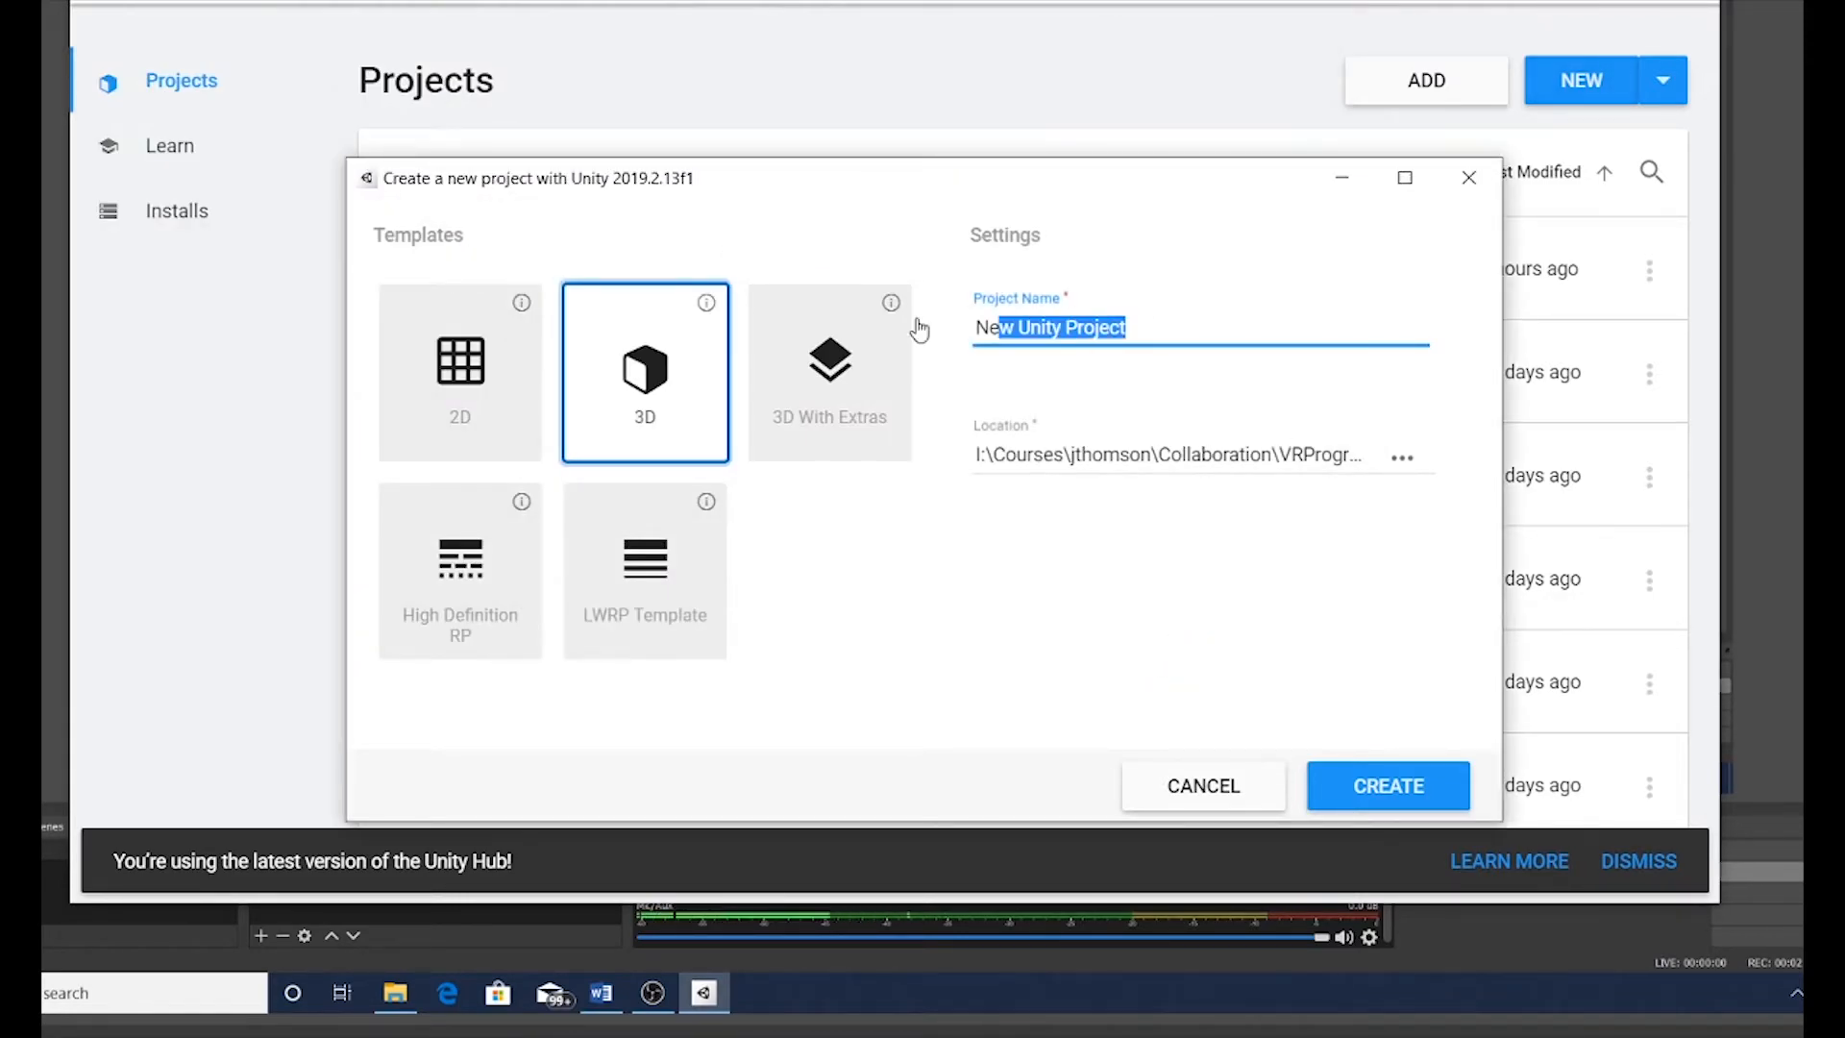
pyautogui.write('VR')
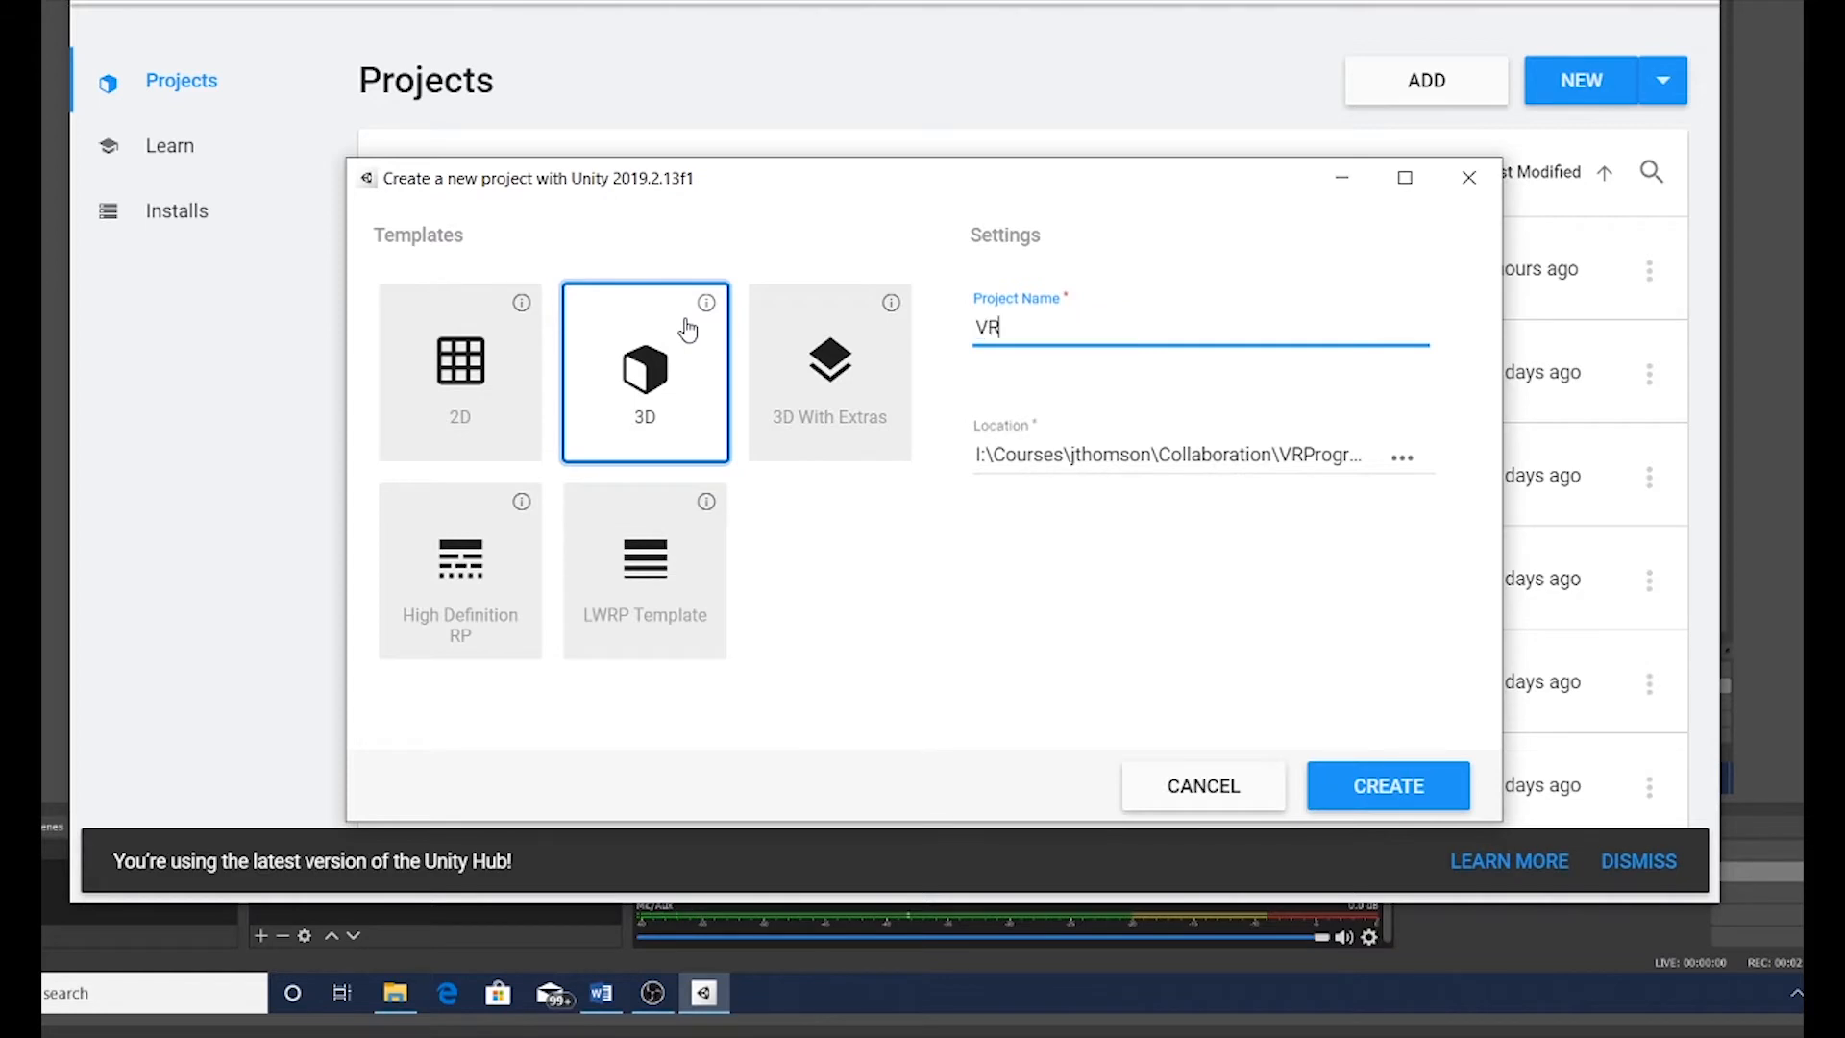
pyautogui.write('ForGo')
pyautogui.click(1390, 803)
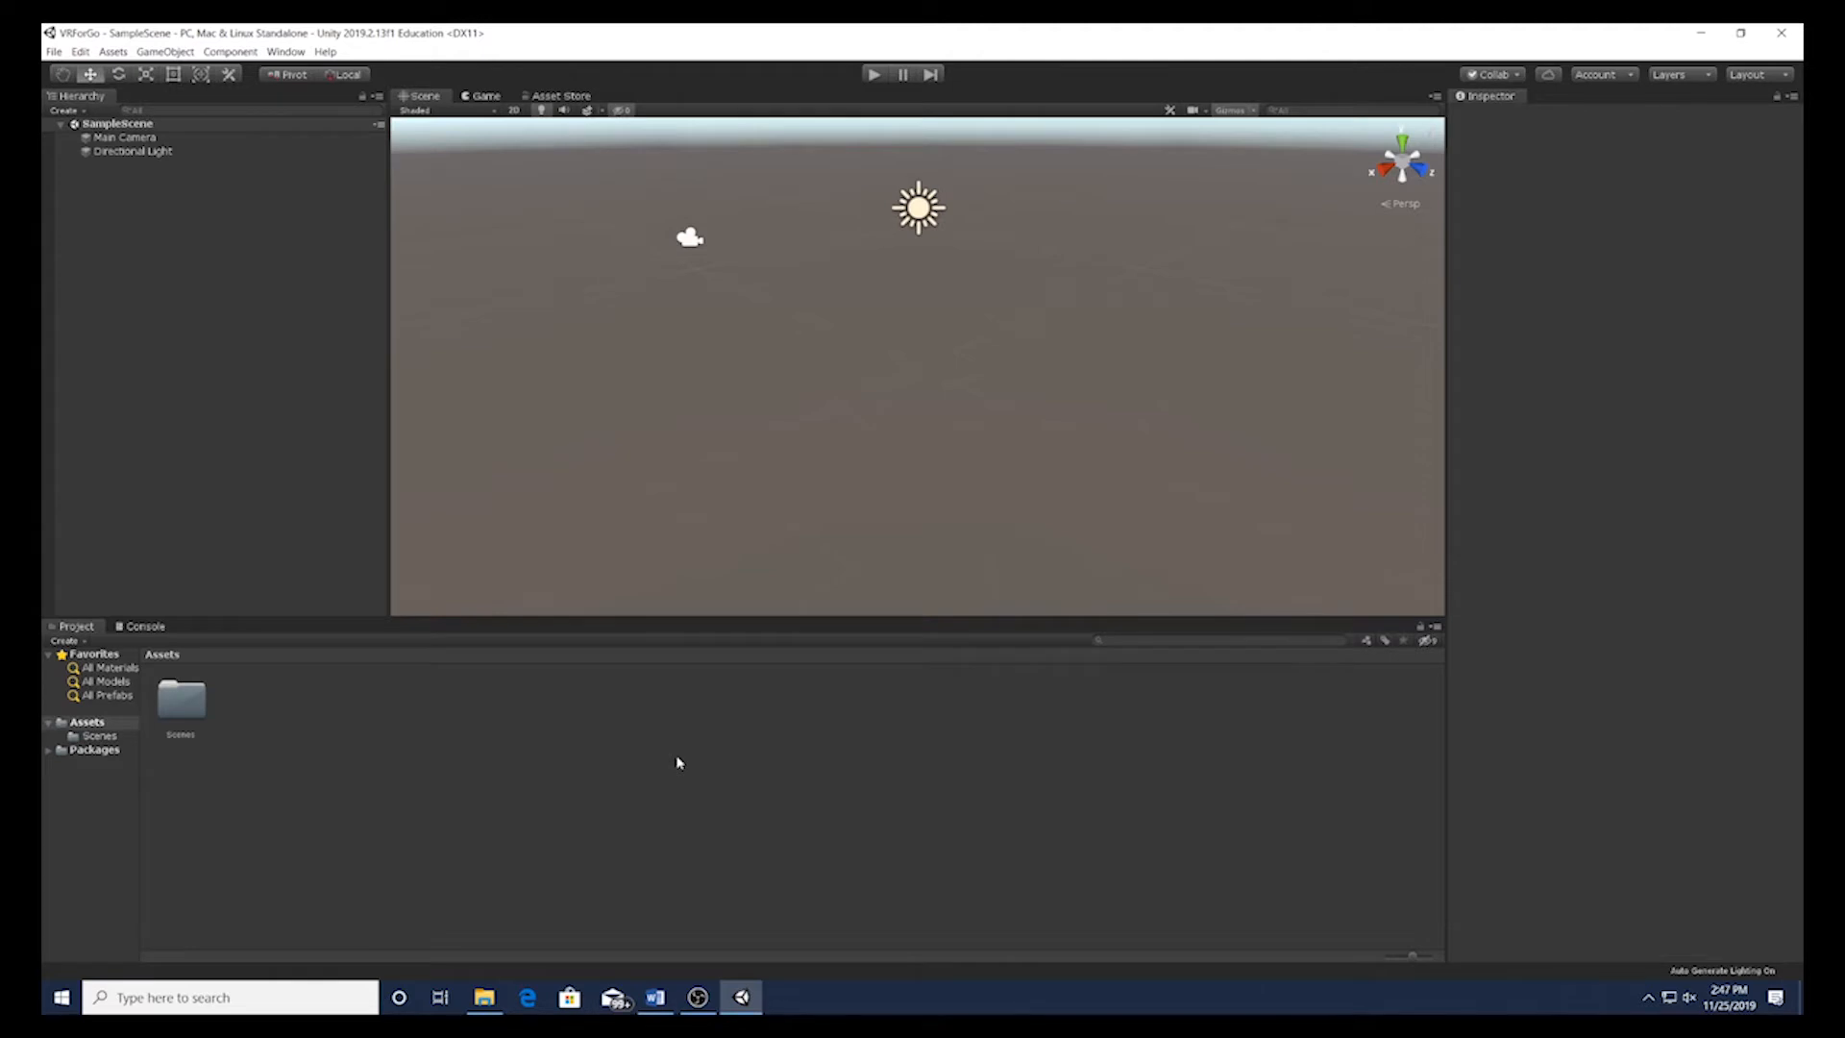
# Step: In the build settings, select the Android platform and add the open SampleScene to the build
pyautogui.click(53, 53)
pyautogui.click(60, 202)
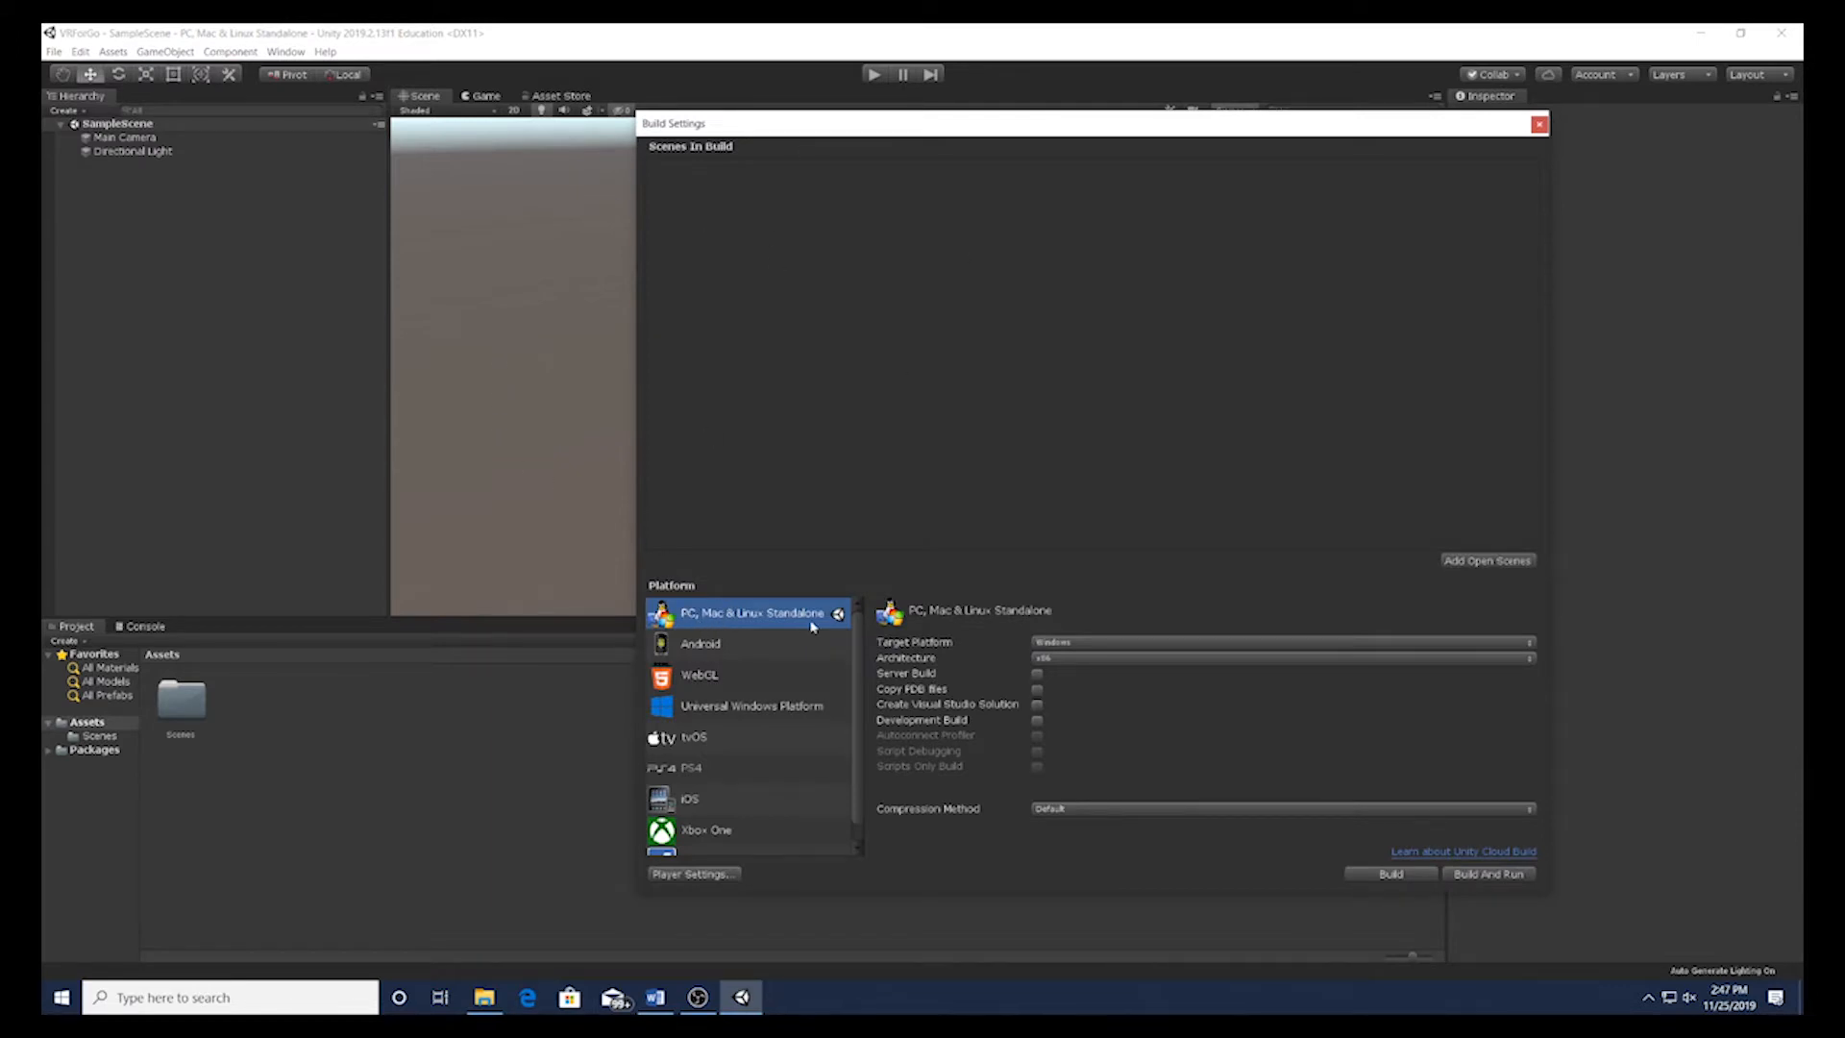
pyautogui.click(698, 645)
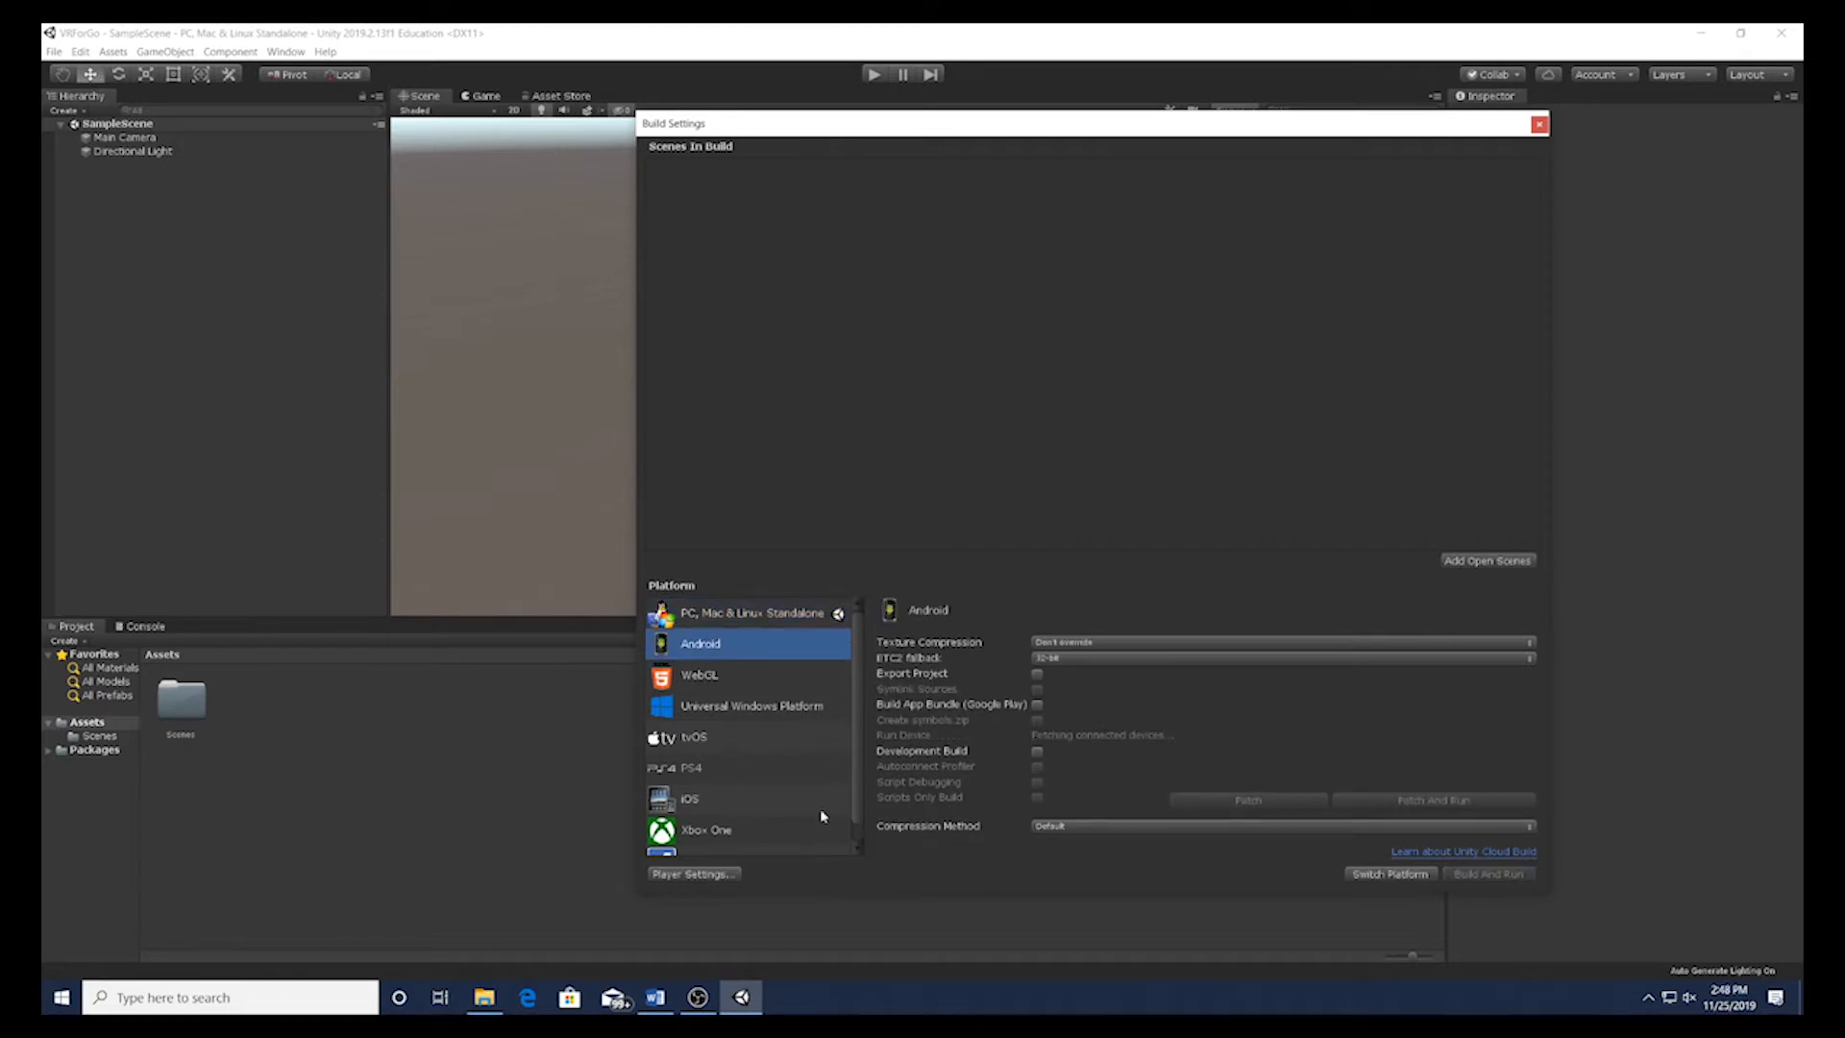
pyautogui.click(1488, 561)
# Step: In the Player settings, replace the default company name and set the product name to VRForGoForTeachers
pyautogui.click(694, 873)
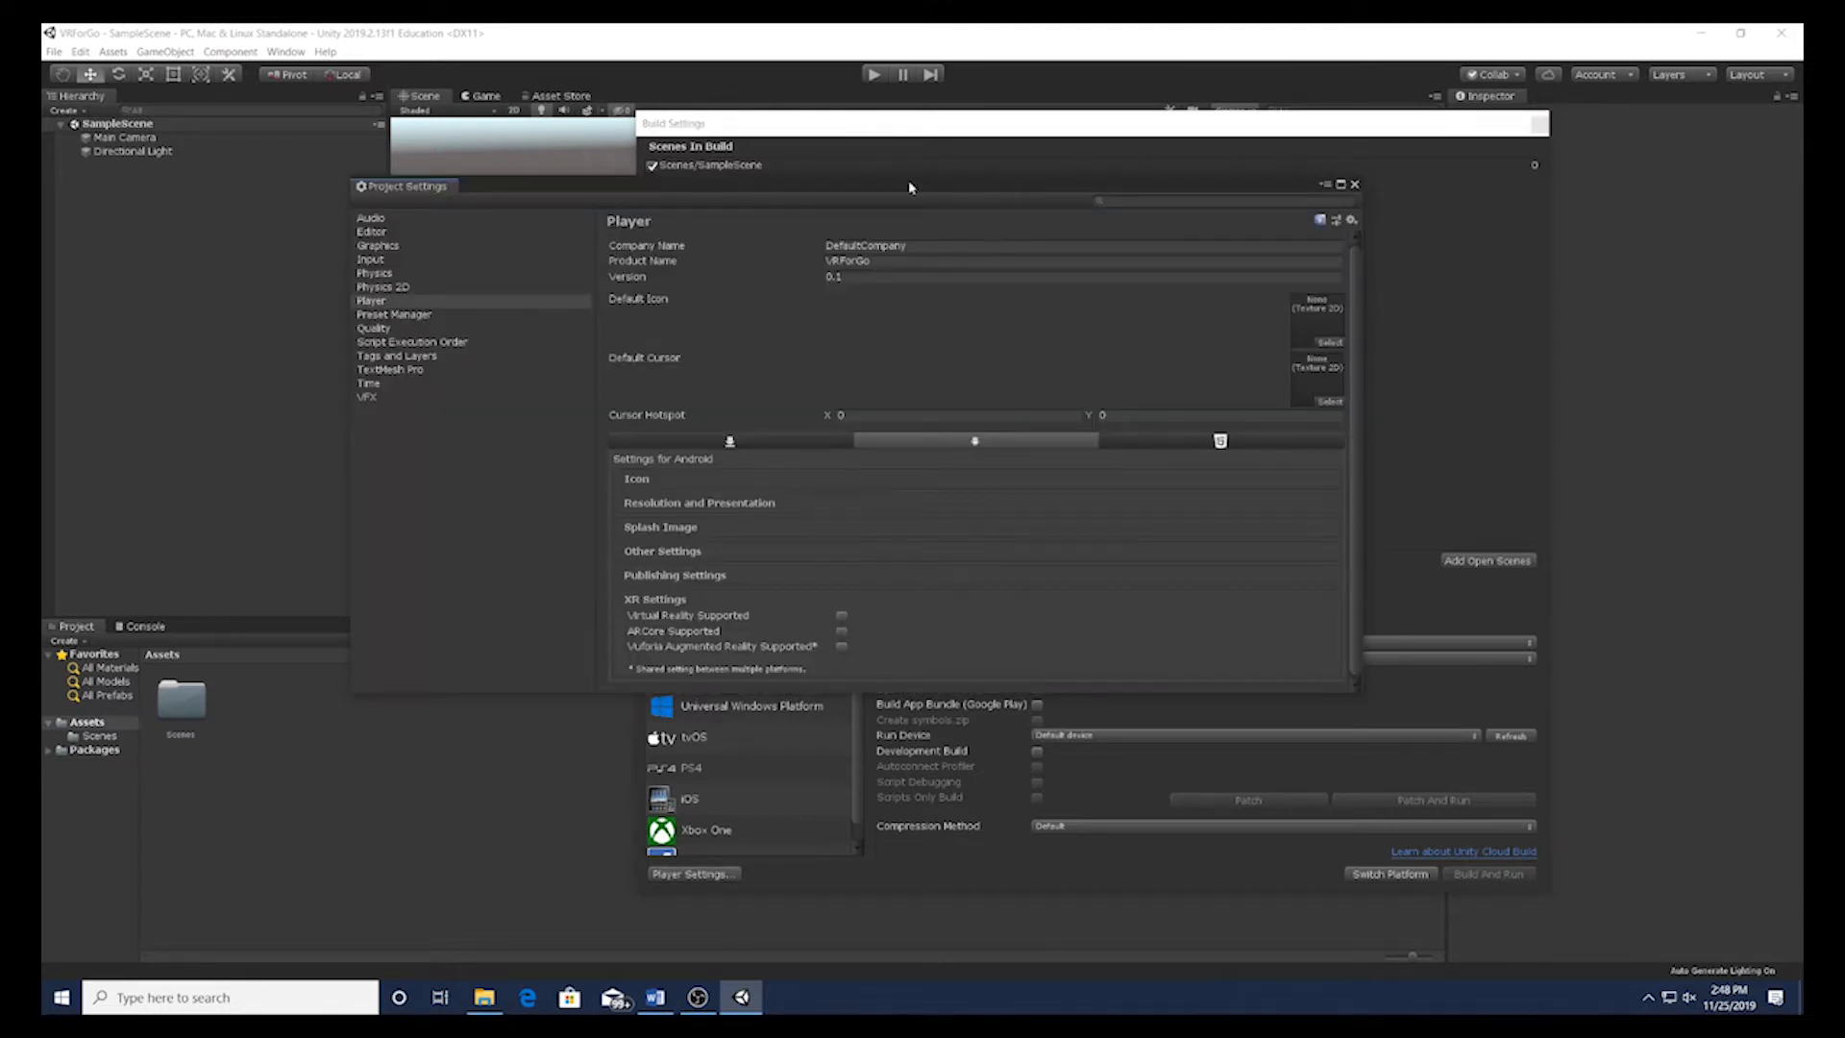
pyautogui.moveTo(773, 189); pyautogui.dragTo(922, 283)
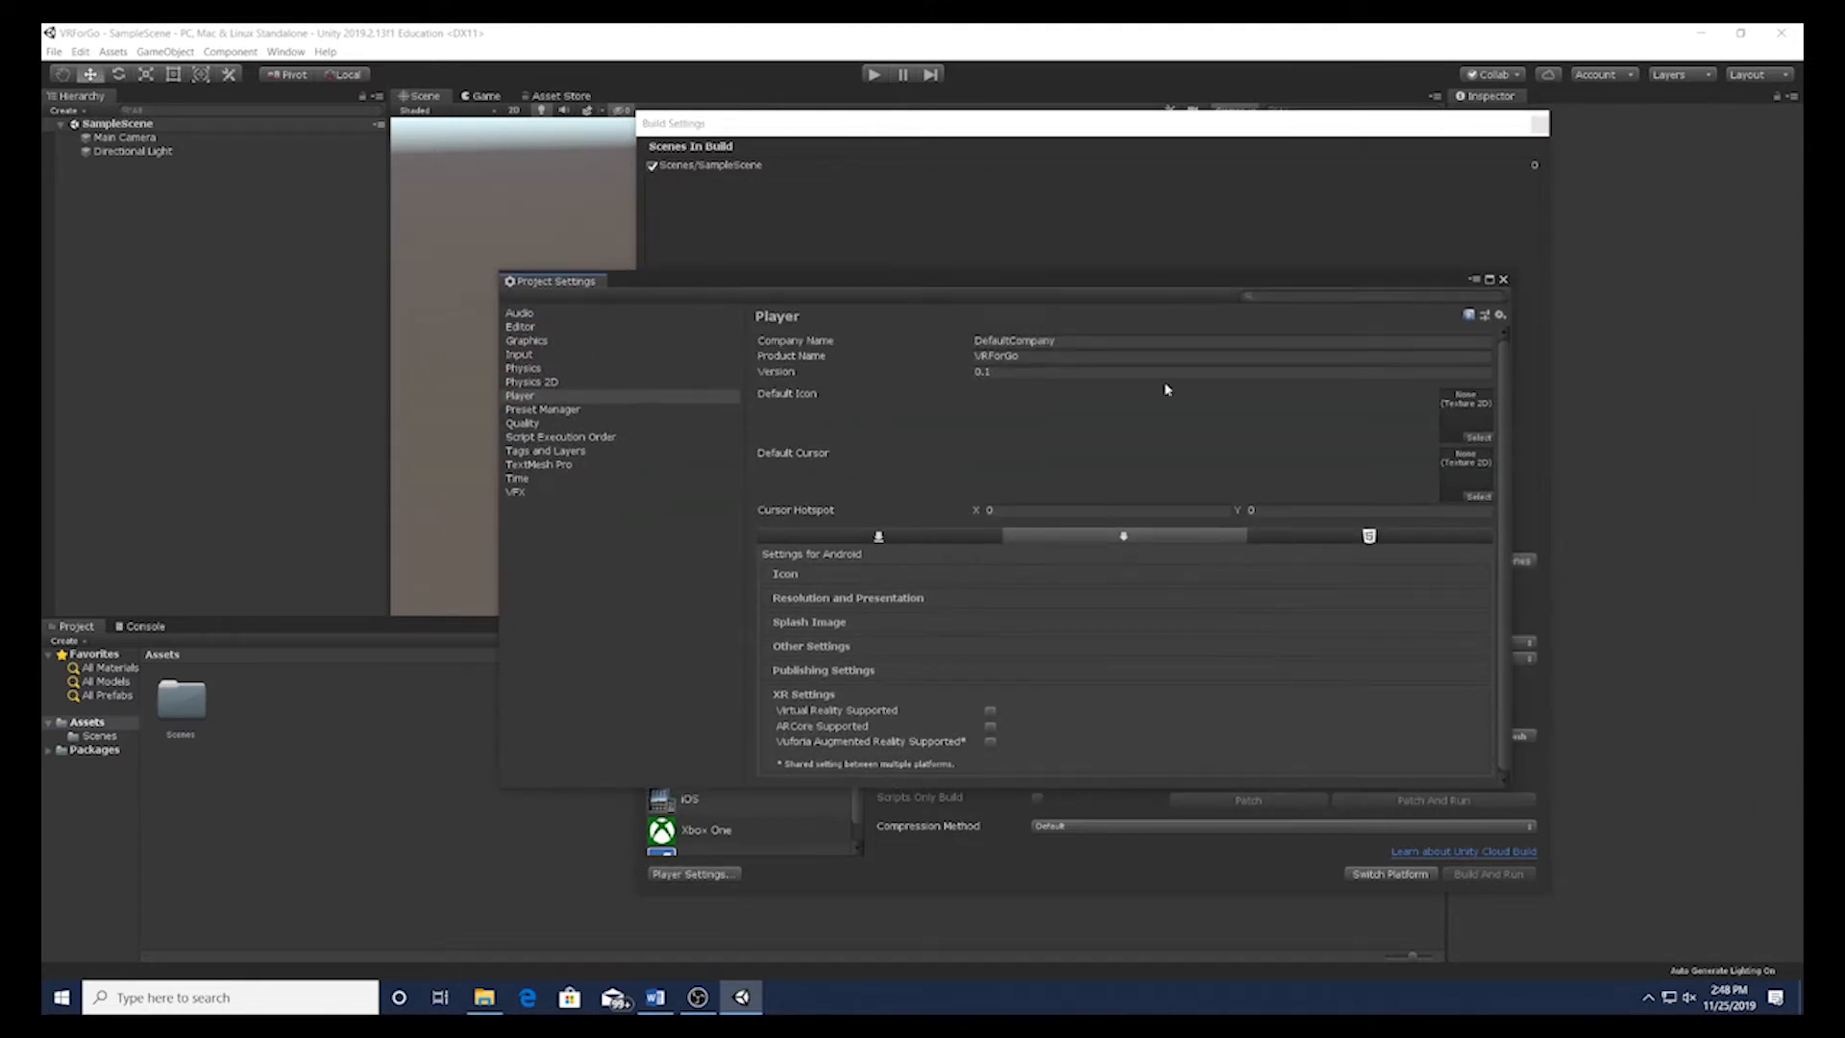
pyautogui.click(1018, 340)
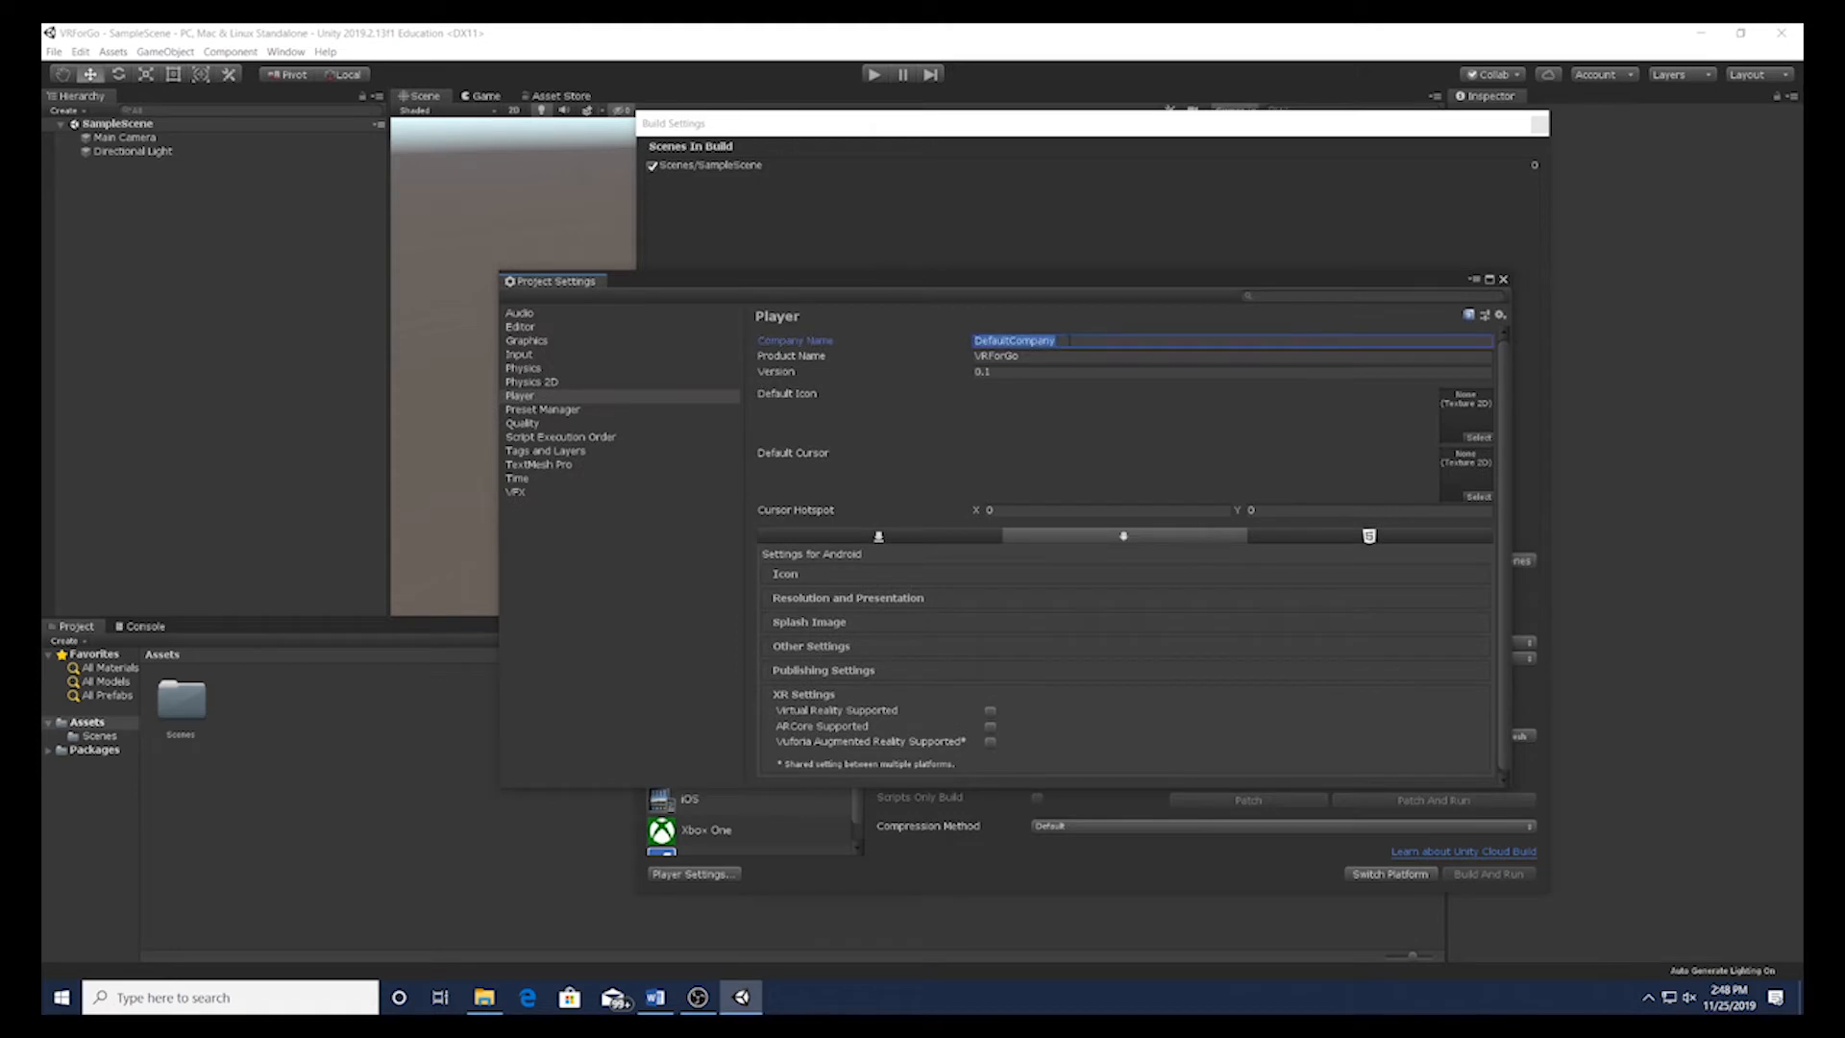
pyautogui.press('BackSpace')
pyautogui.click(1024, 357)
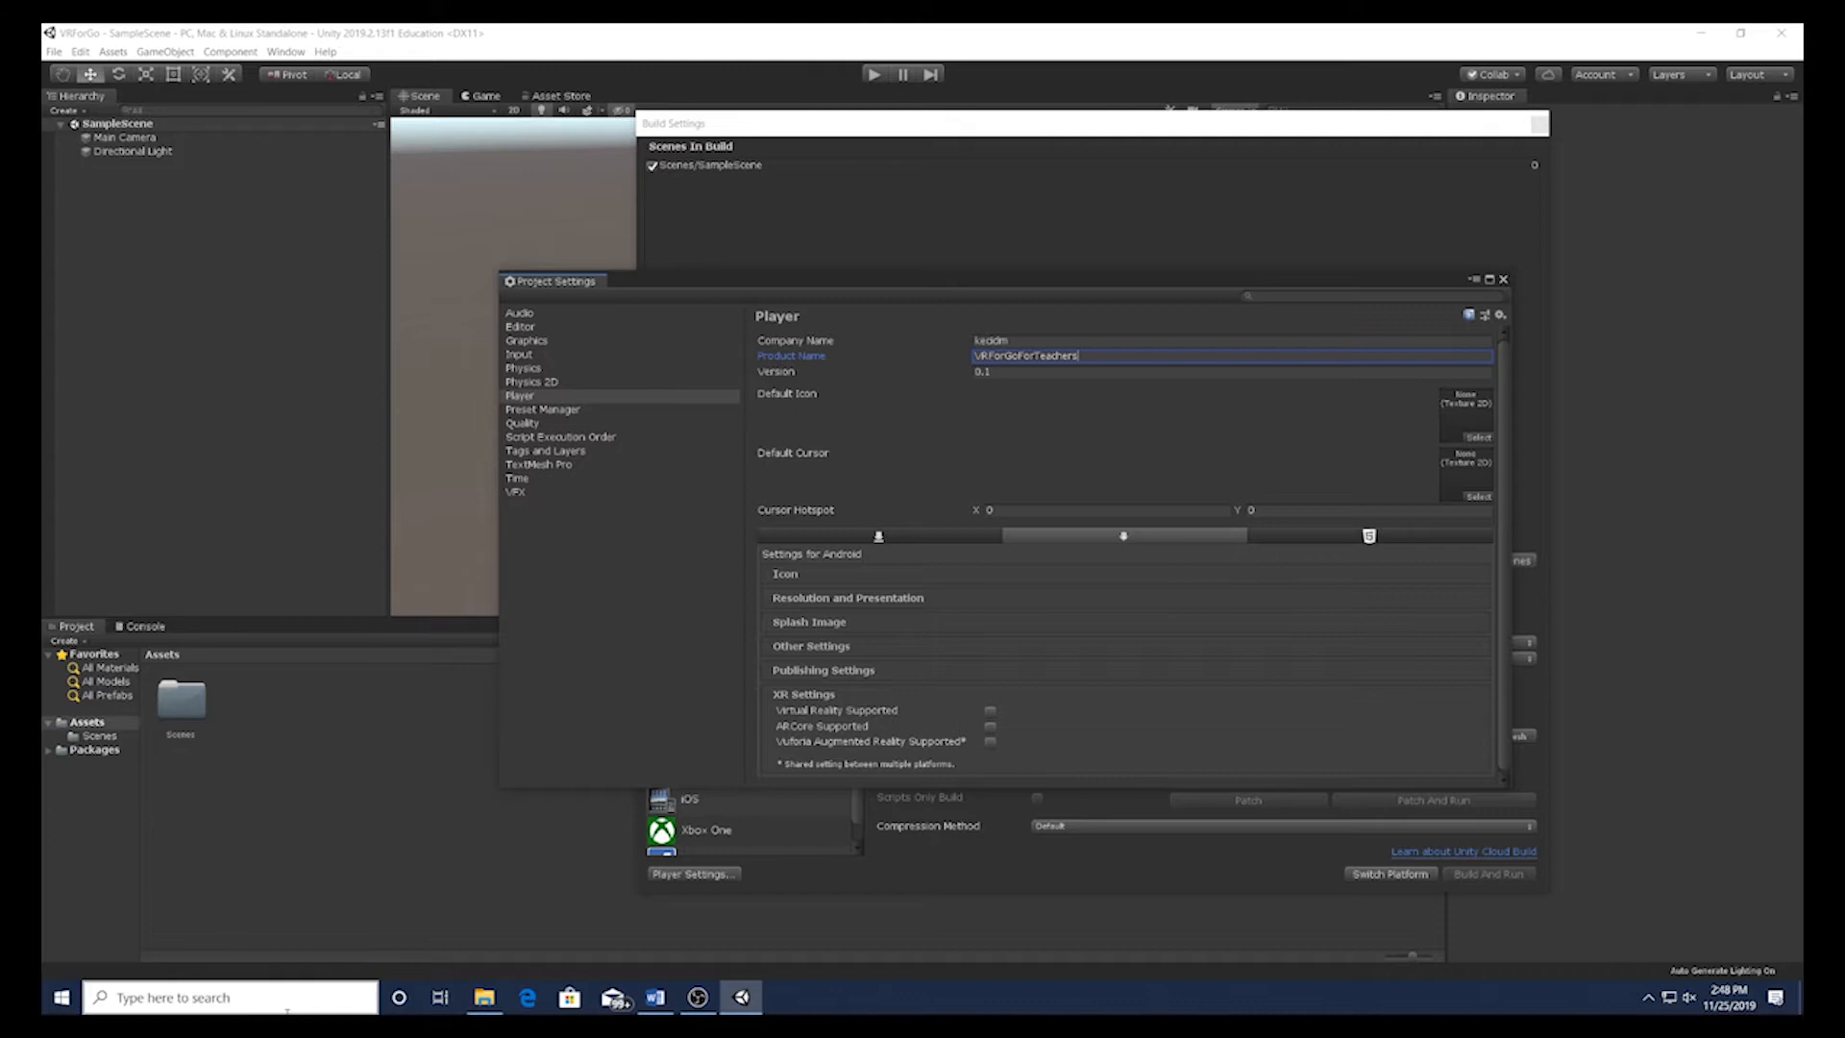
# Step: Switch to File Explorer and search the Downloads folder for "logo"
pyautogui.click(484, 997)
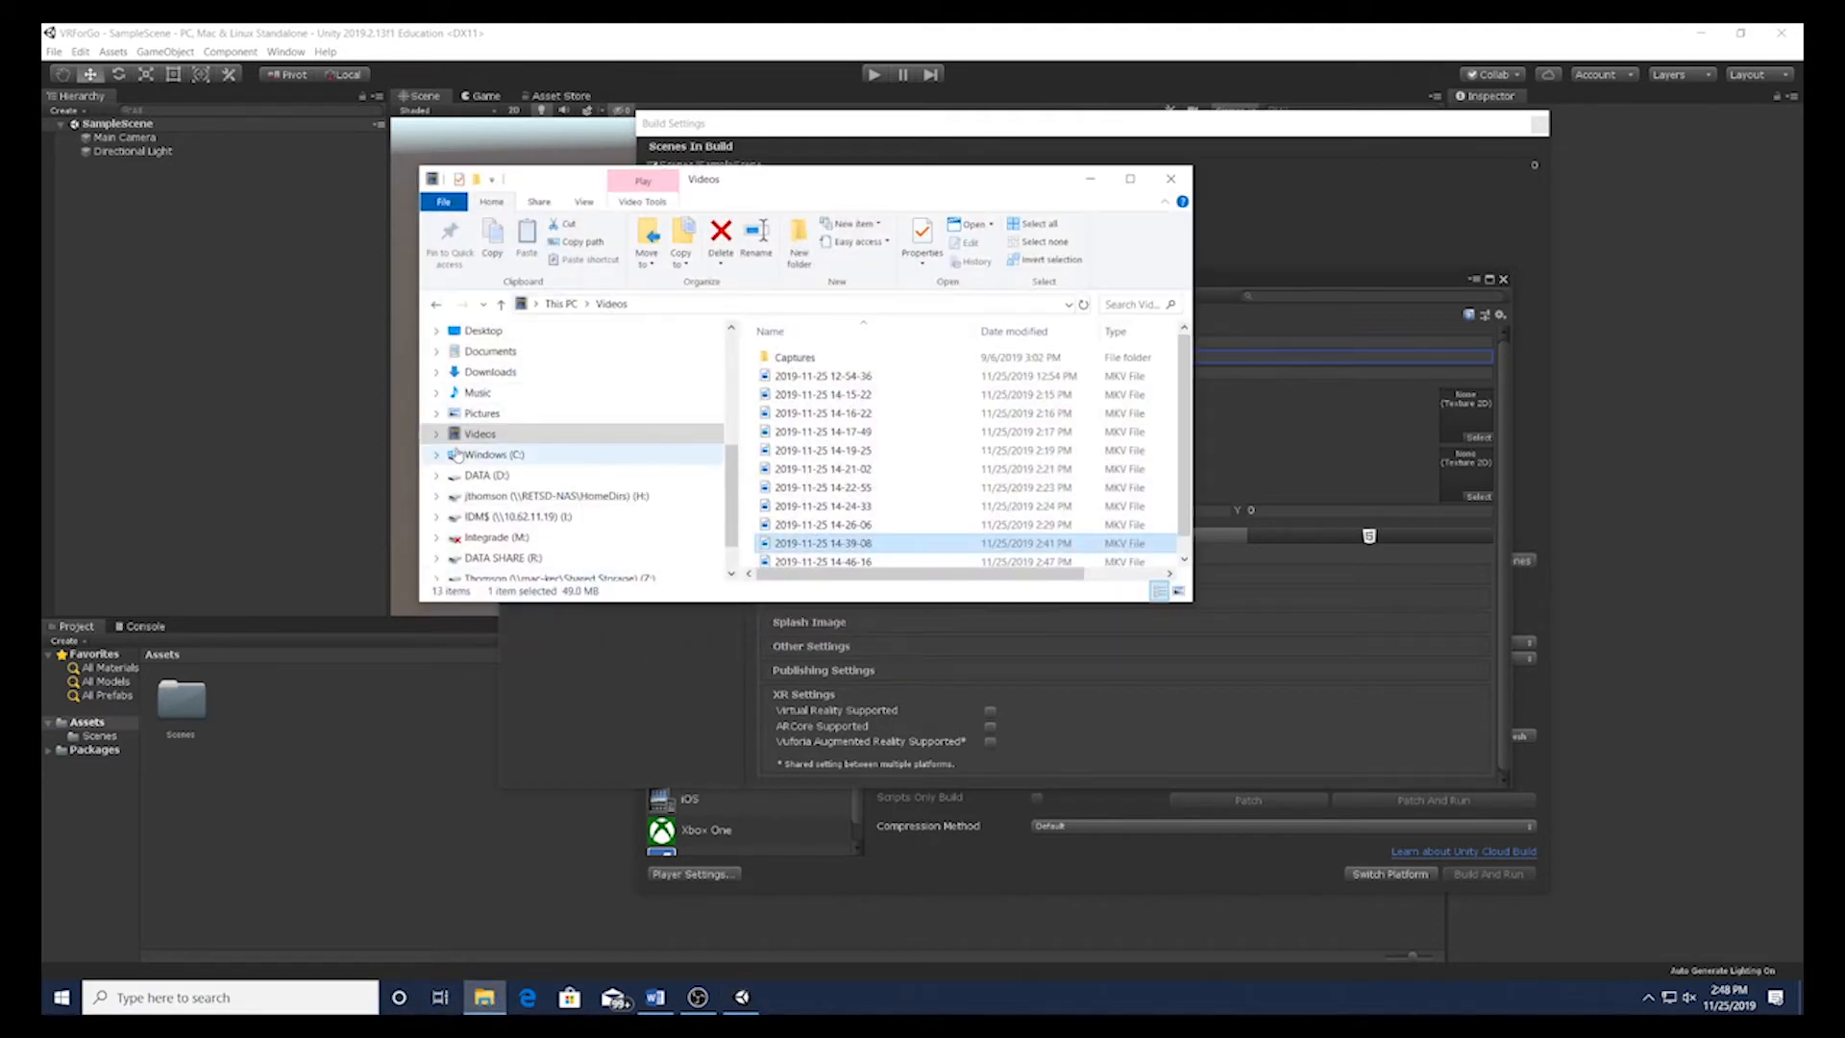
pyautogui.click(513, 372)
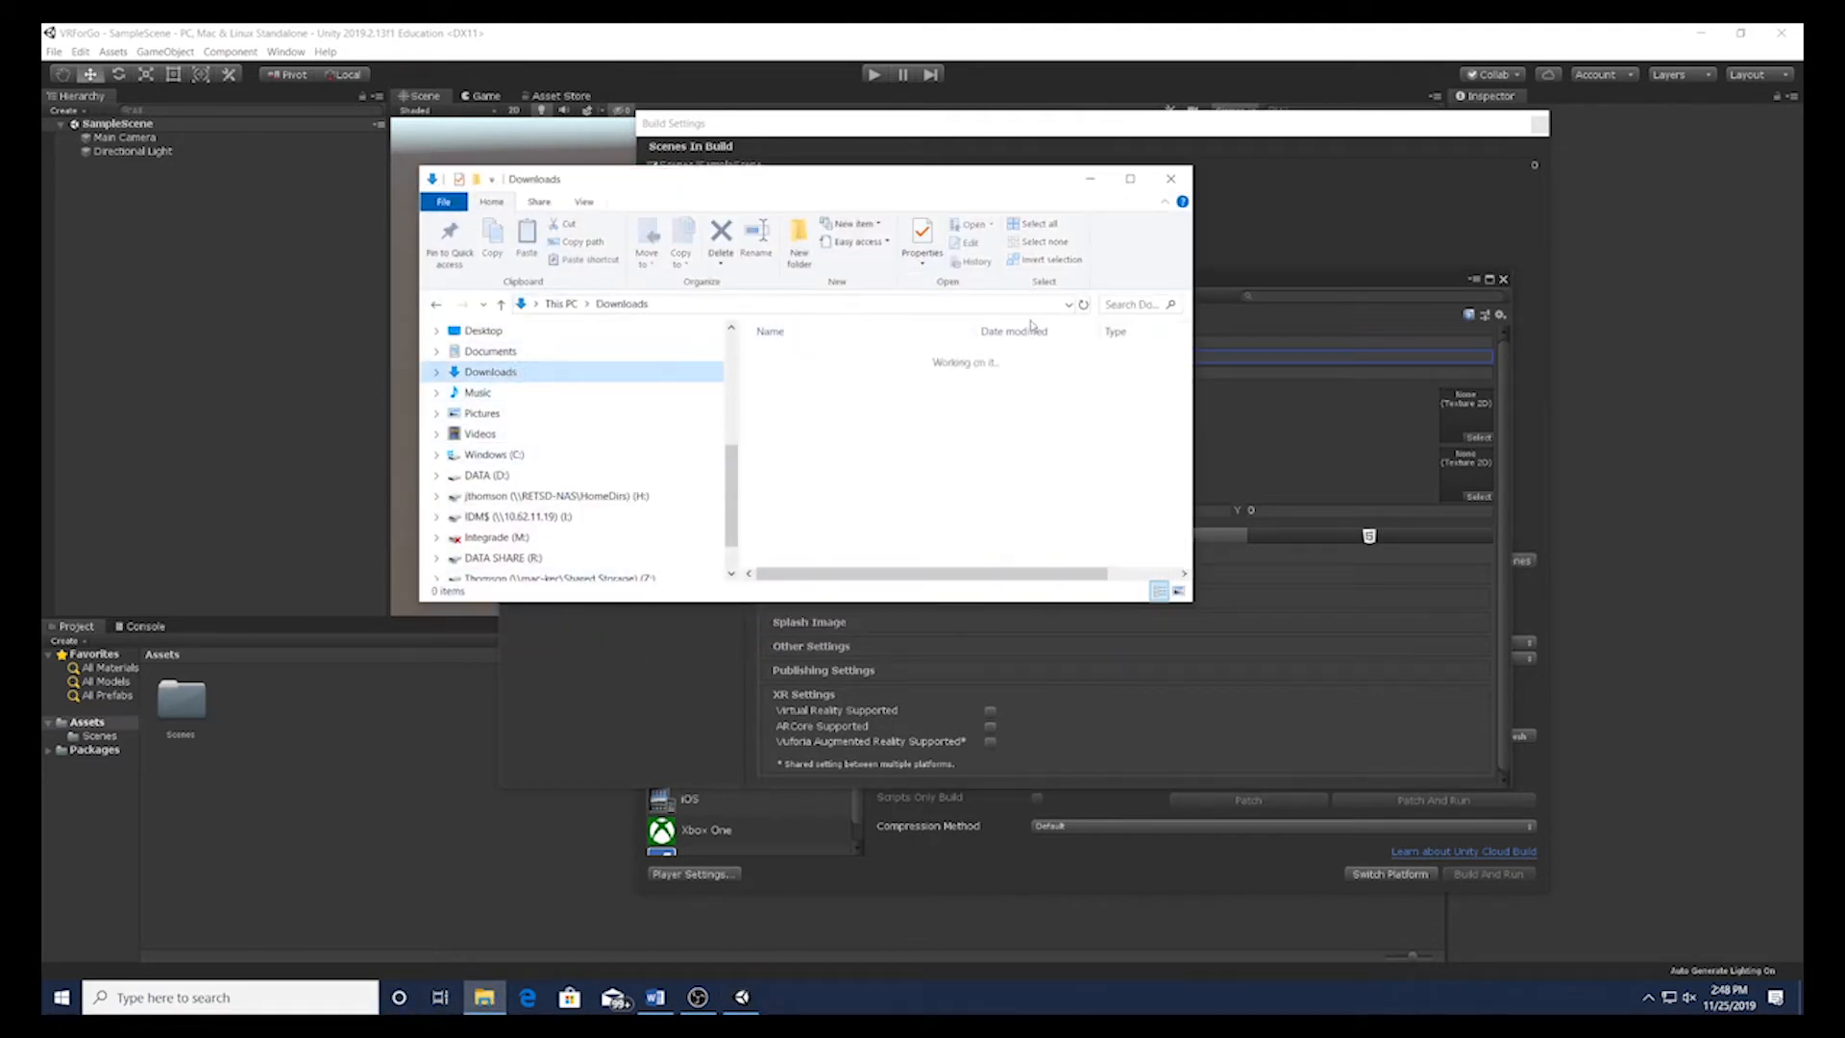
pyautogui.click(1110, 305)
pyautogui.write('logo')
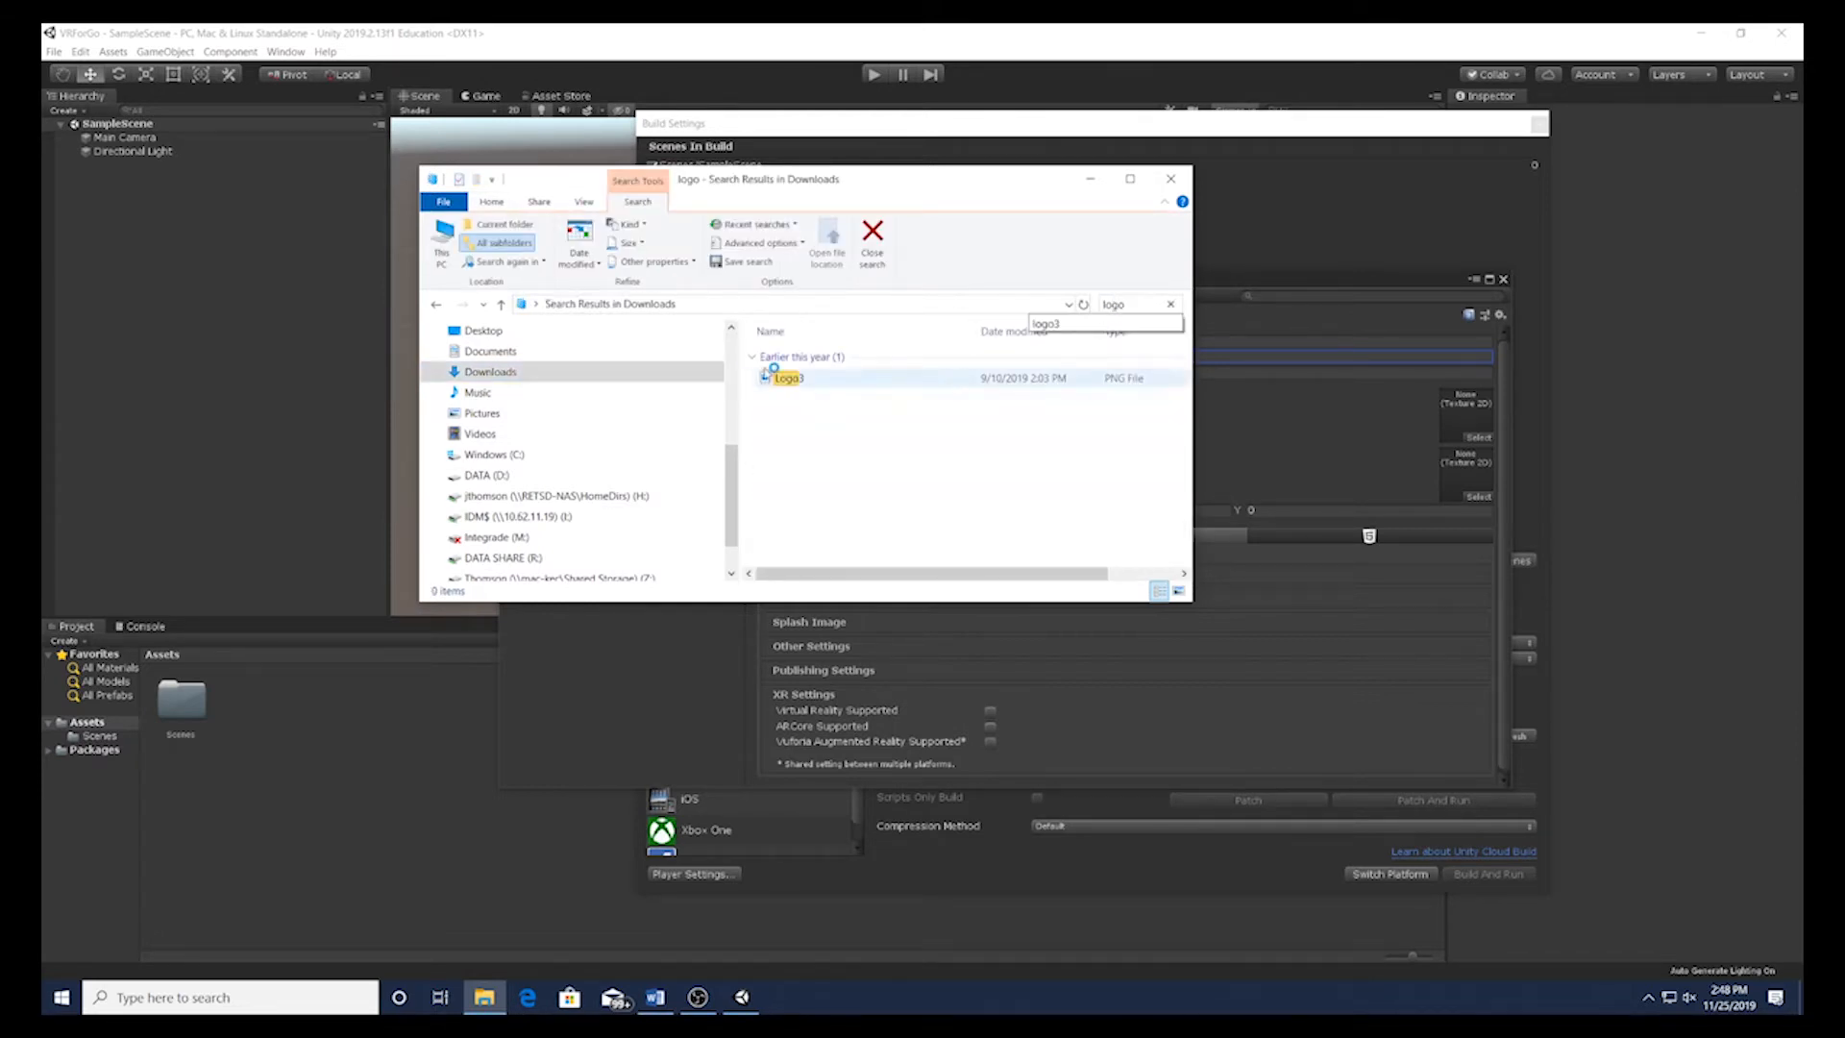
# Step: Move the File Explorer, Build Settings and Project Settings windows aside to uncover the Assets area, and bring the logo search results back to the front
pyautogui.moveTo(941, 183); pyautogui.dragTo(483, 103)
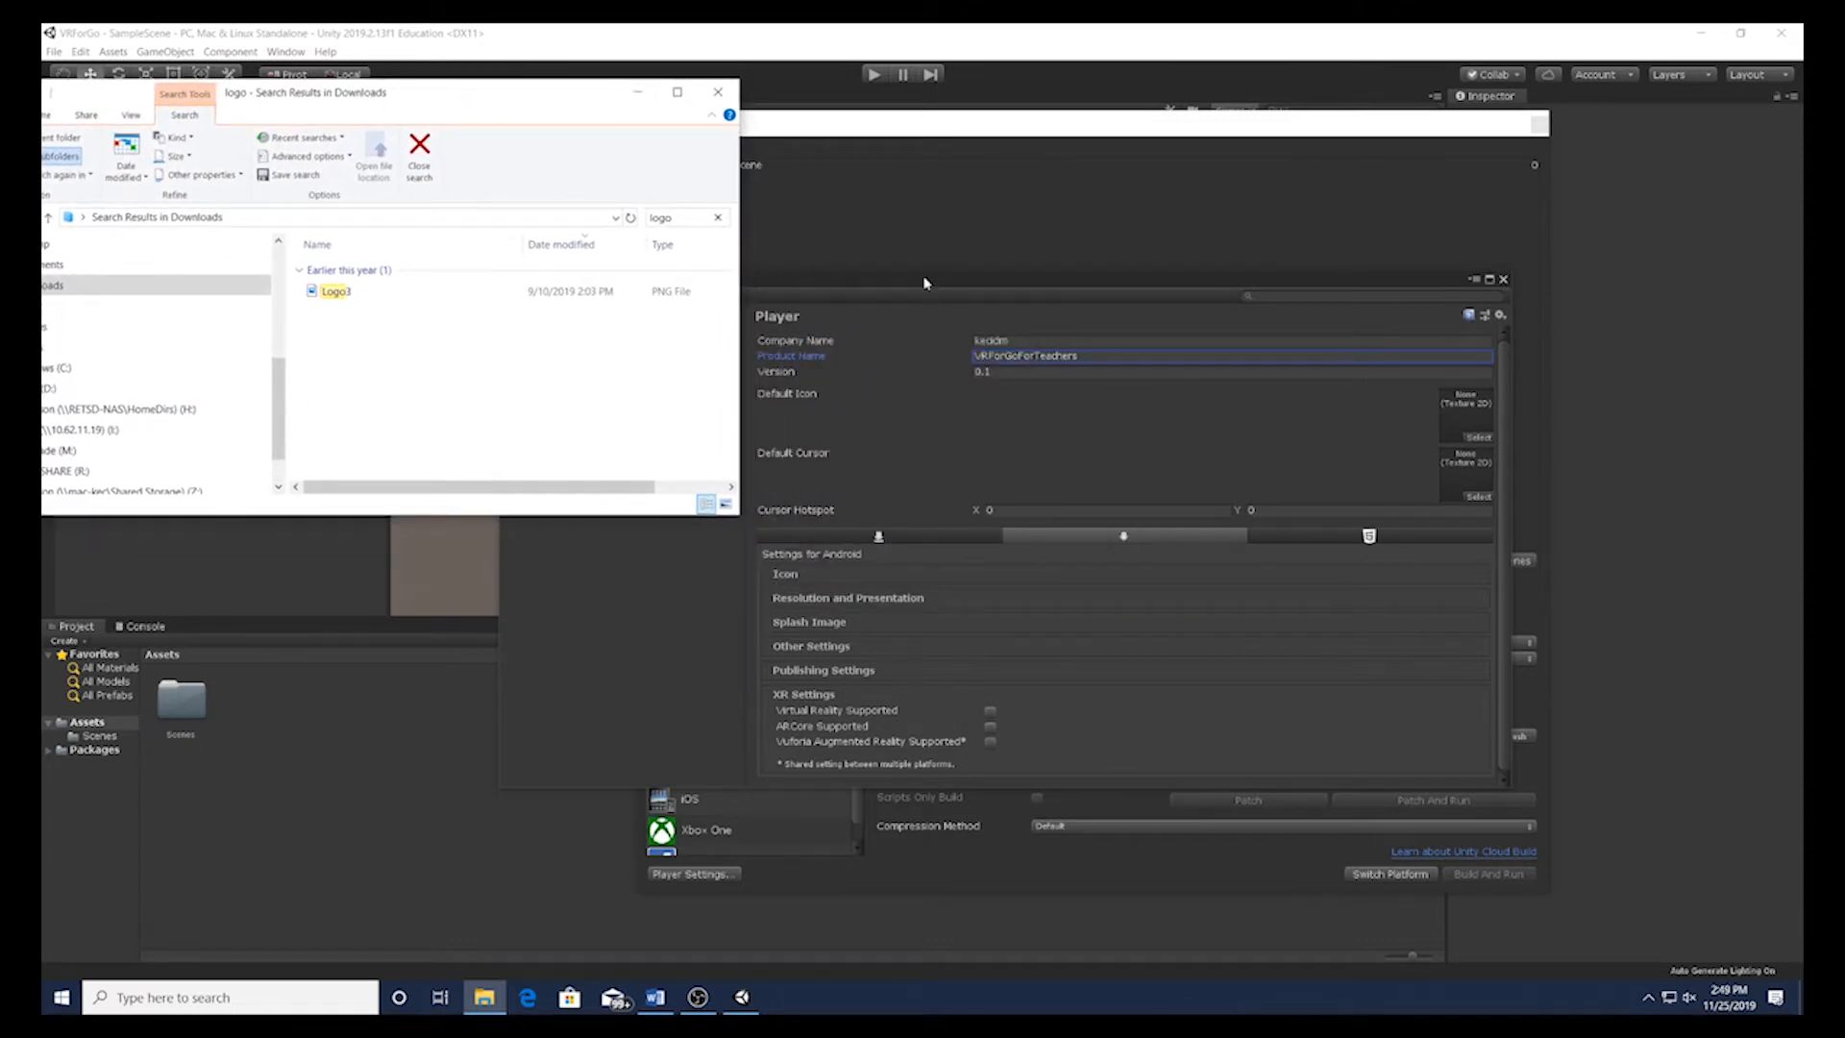
pyautogui.click(1058, 125)
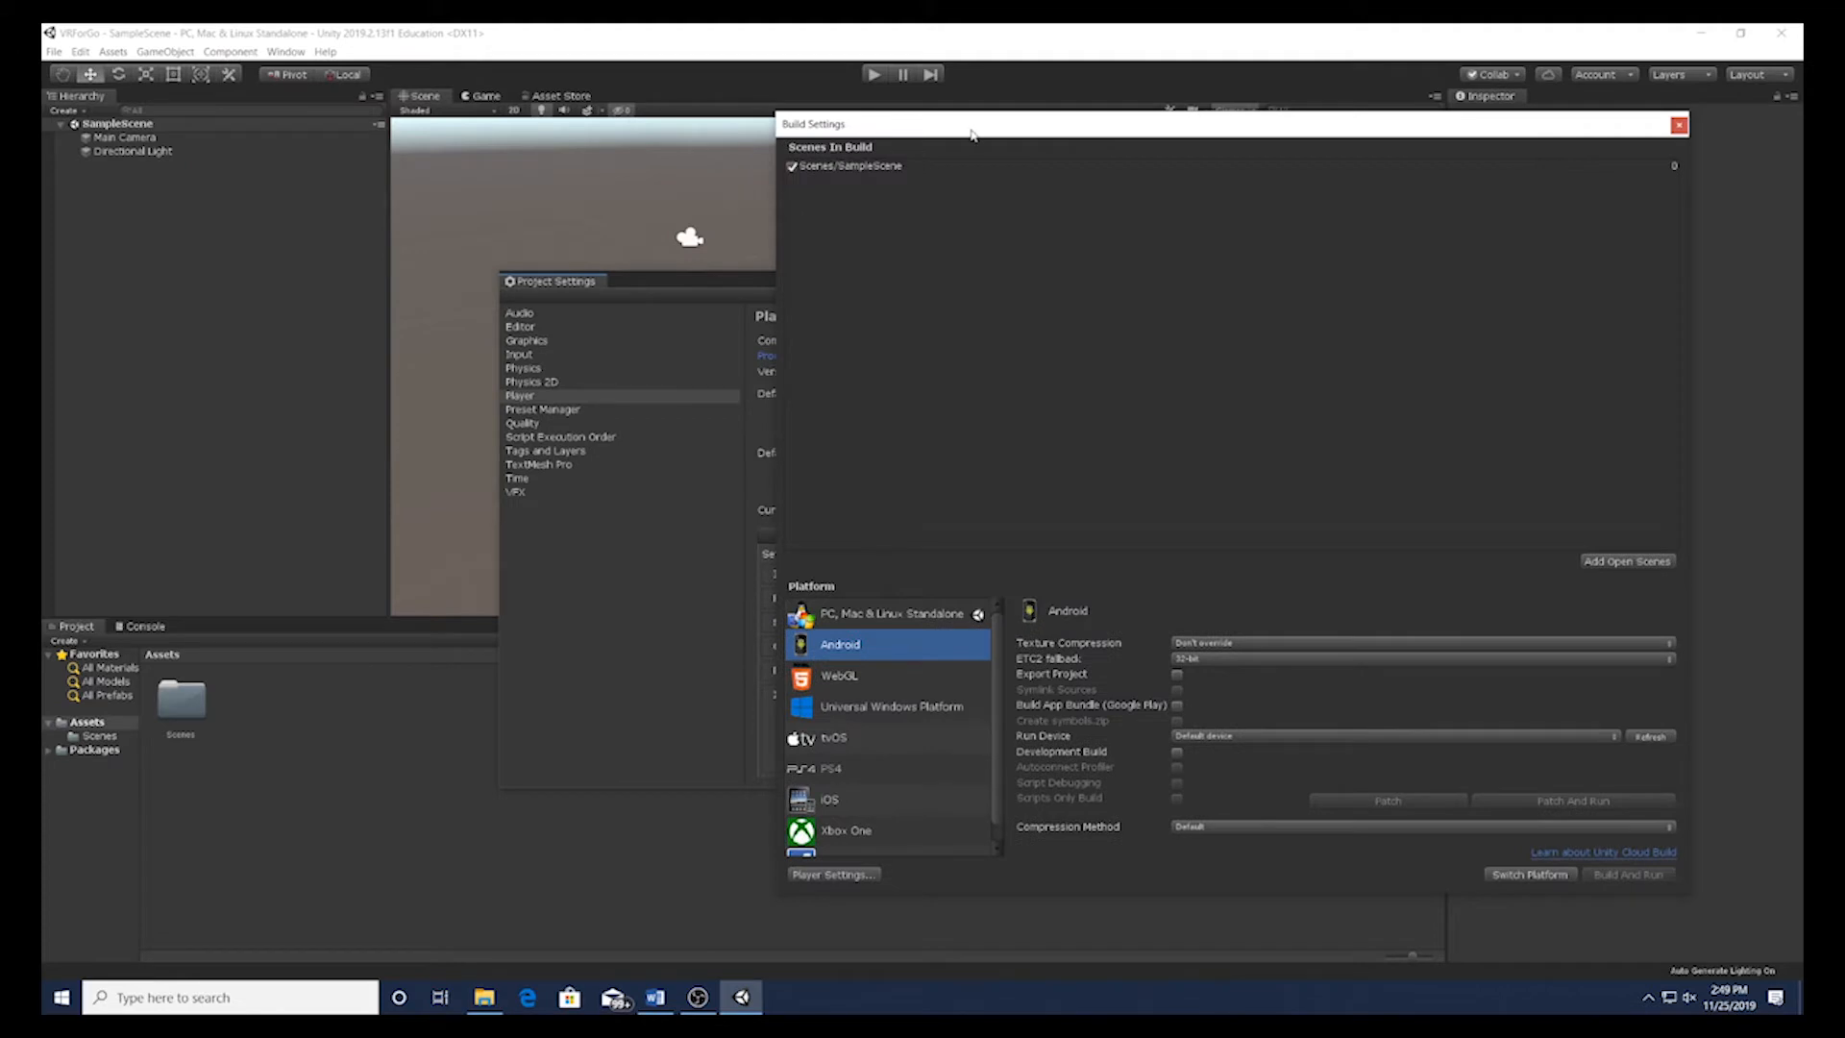
pyautogui.moveTo(974, 133); pyautogui.dragTo(1592, 113)
pyautogui.click(667, 288)
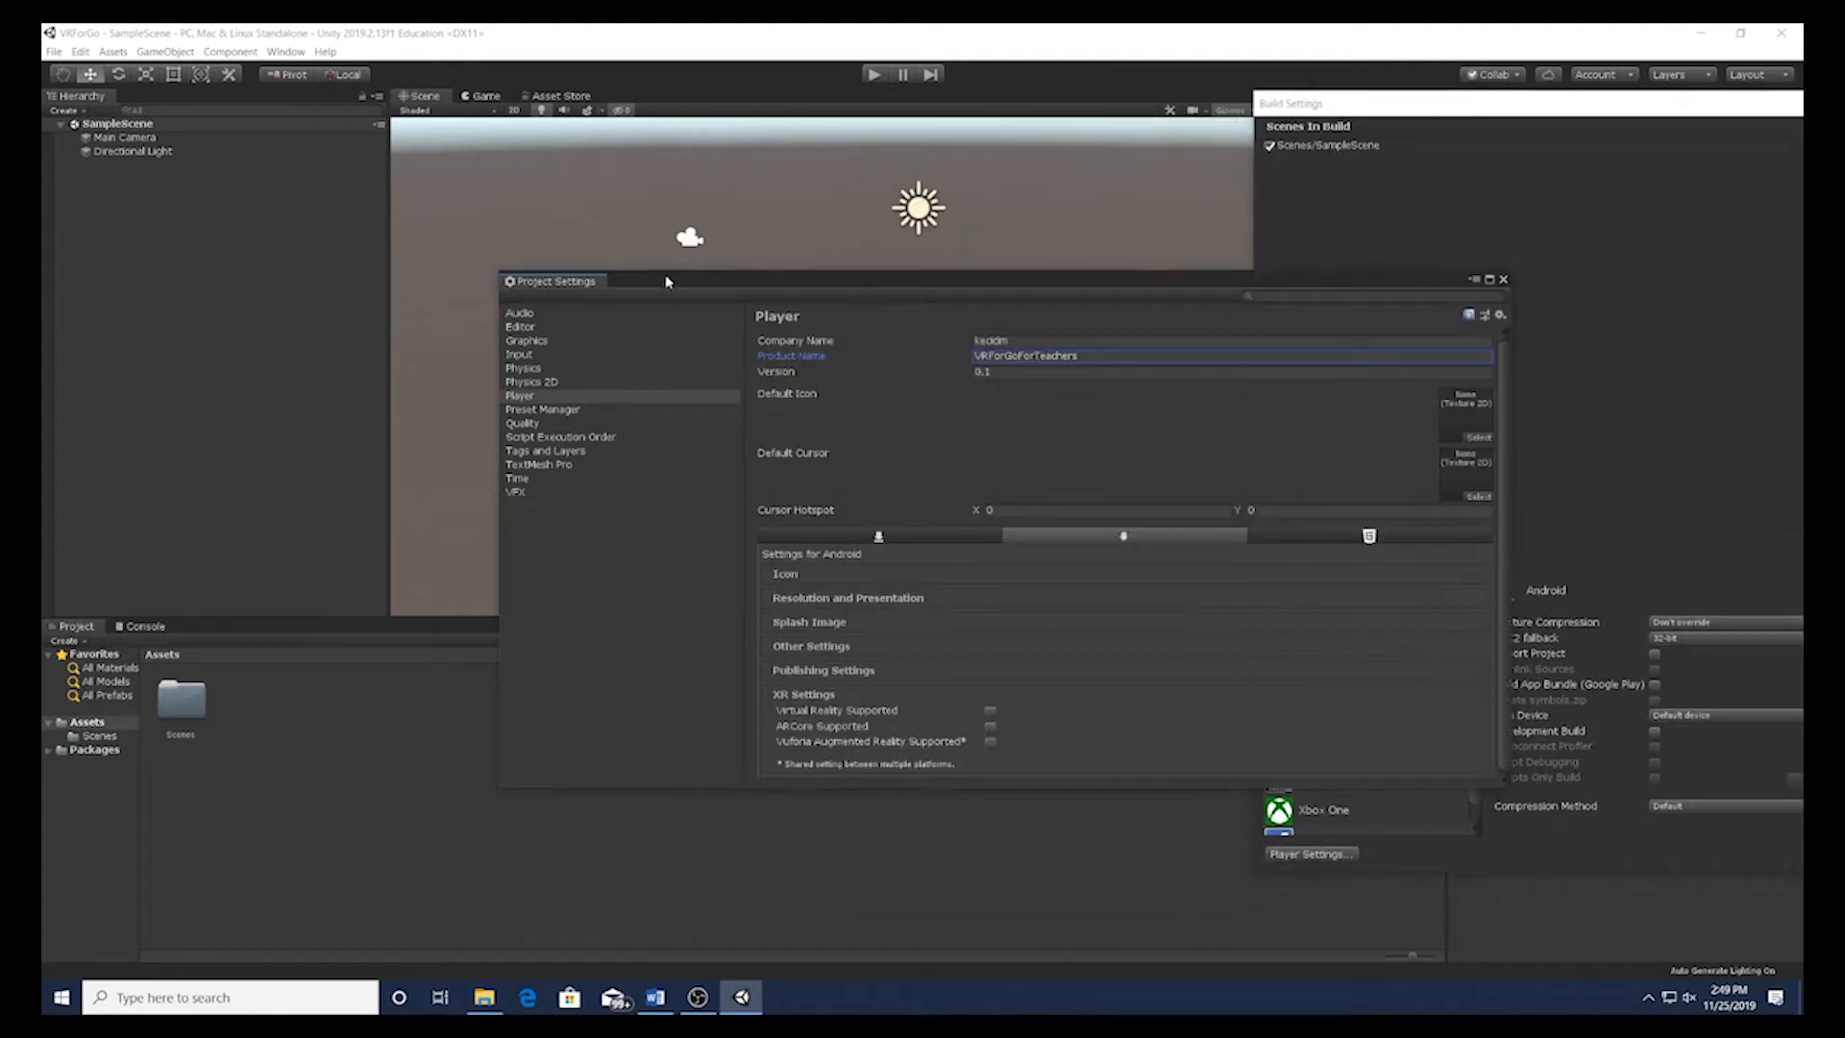
pyautogui.moveTo(901, 272); pyautogui.dragTo(1691, 390)
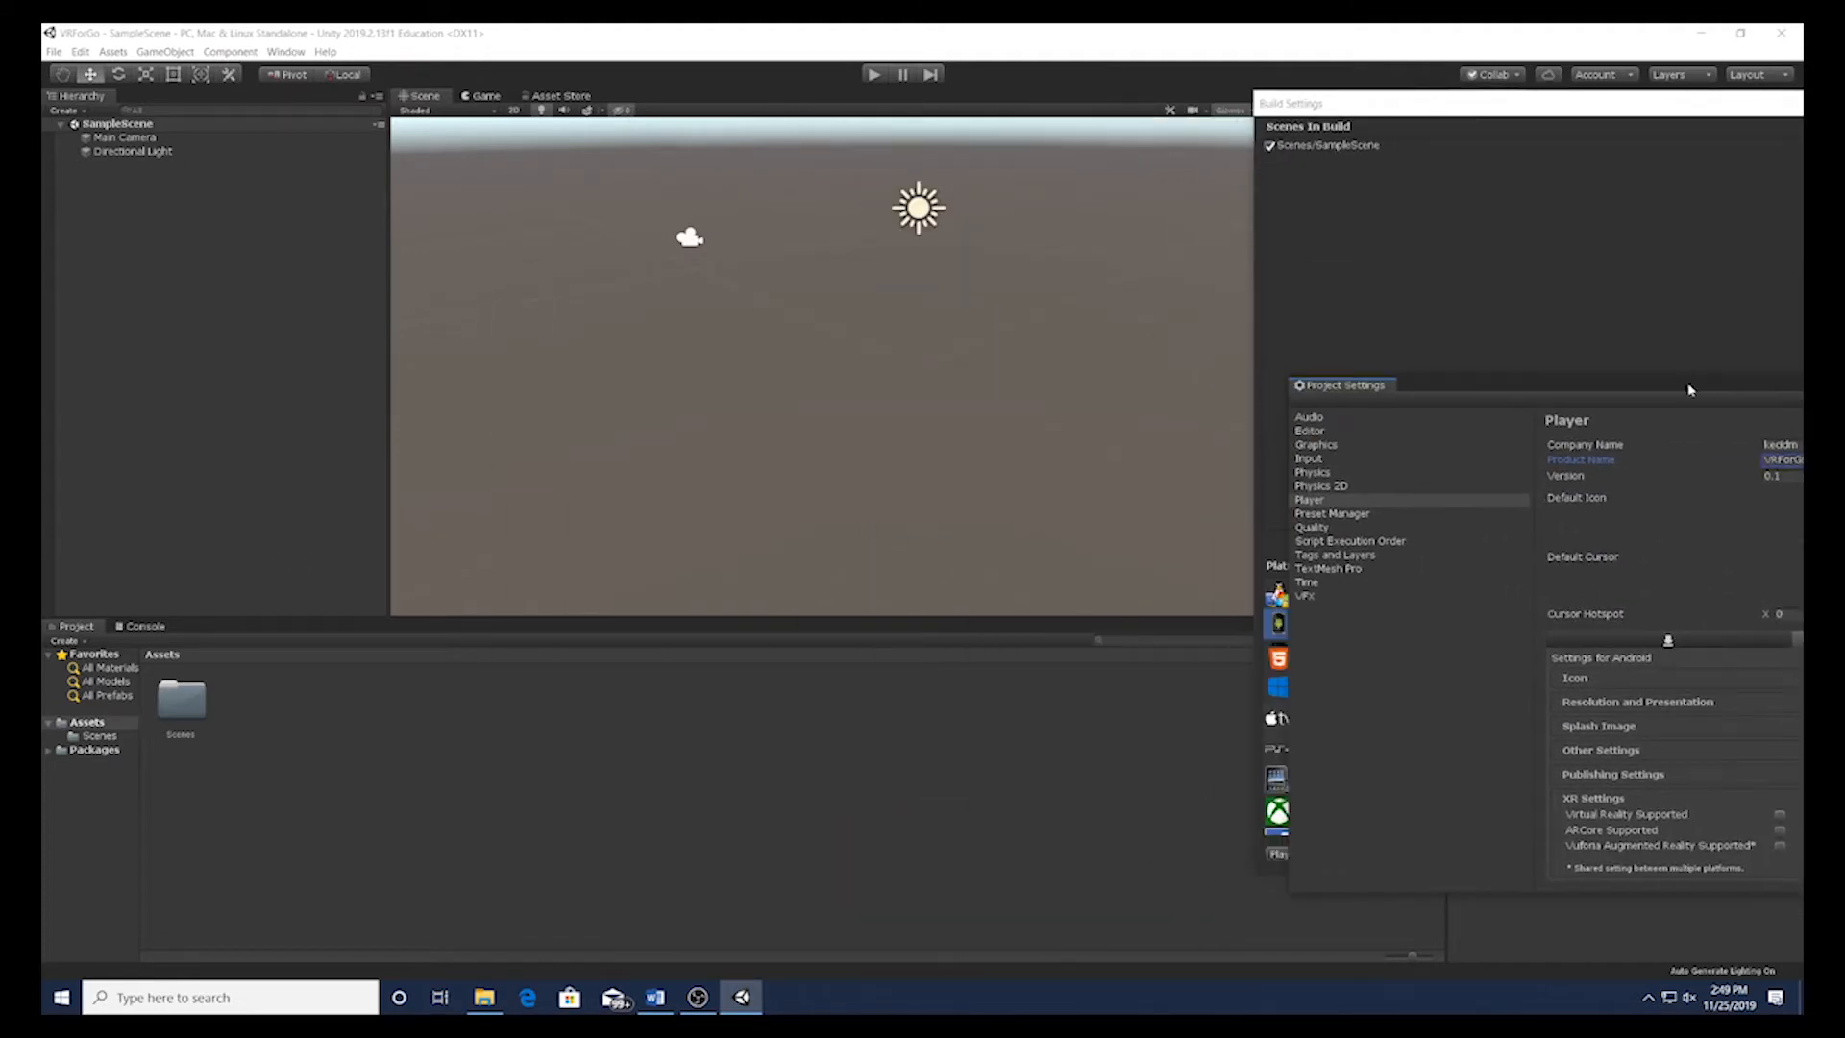
pyautogui.click(484, 996)
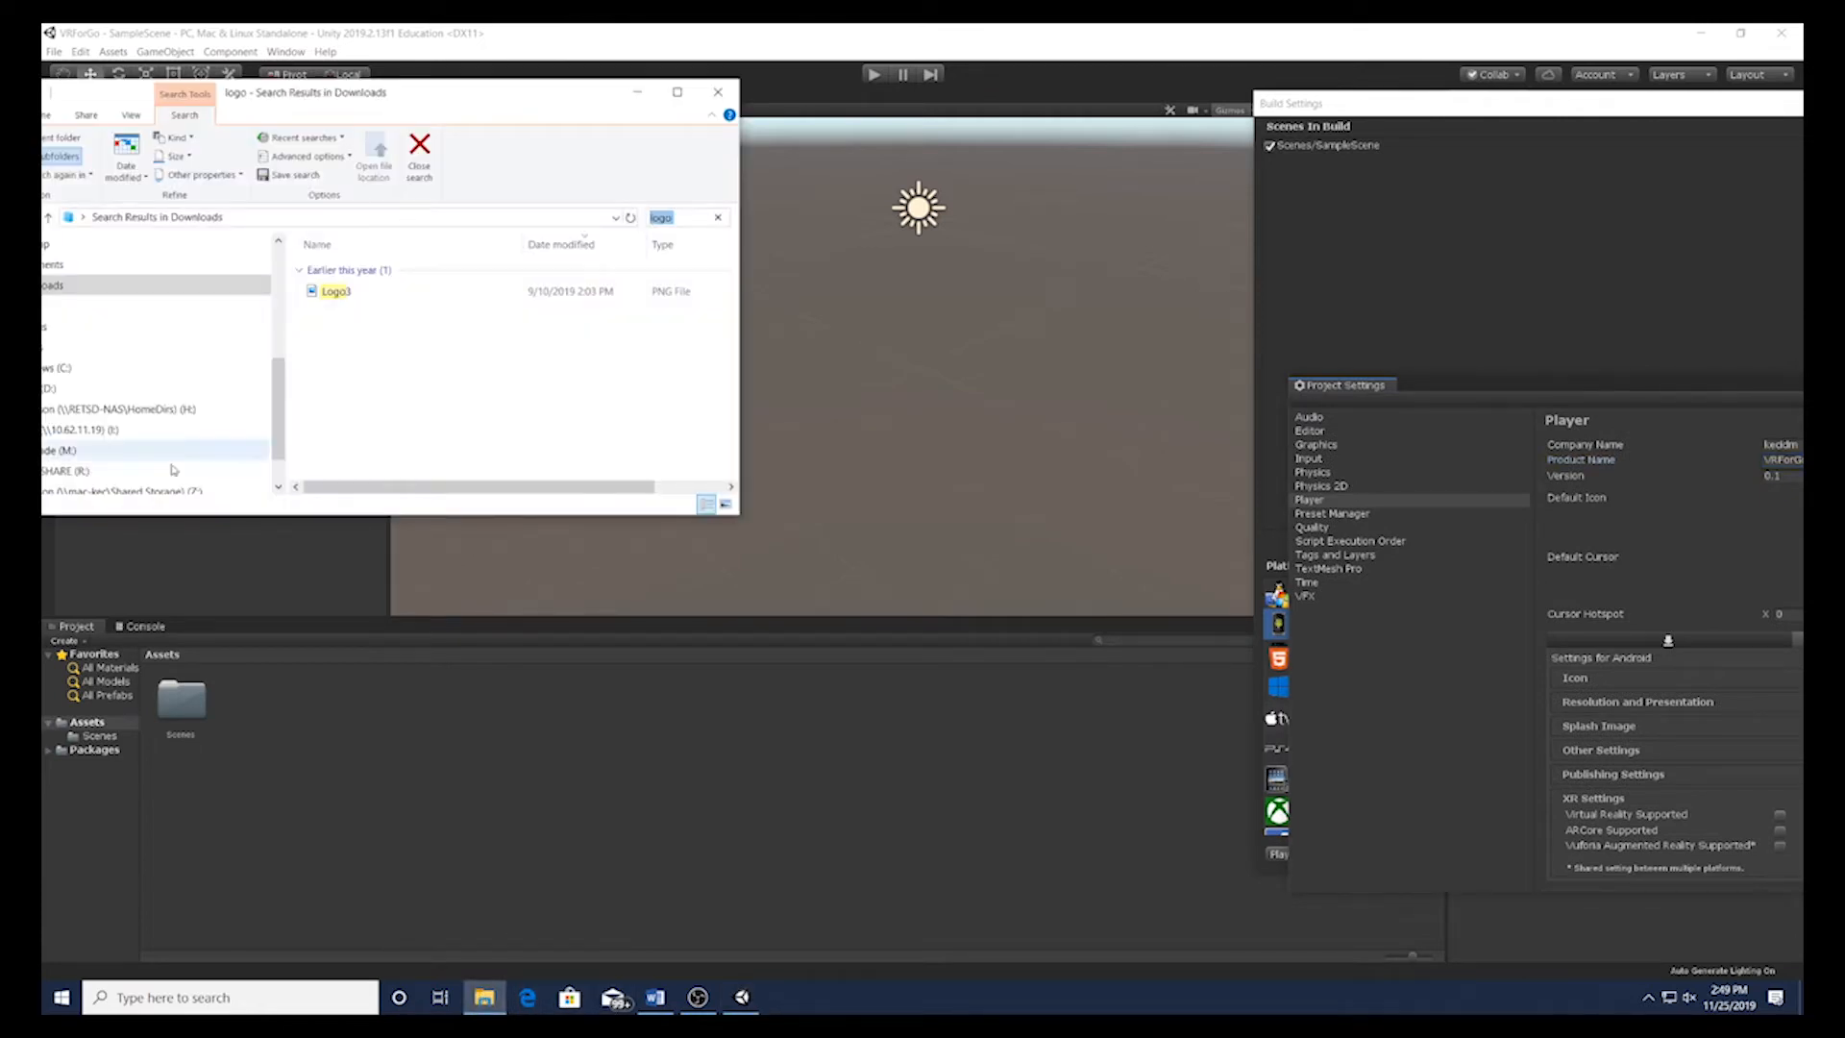
# Step: Create a new folder named Sprites in the project's Assets
pyautogui.click(269, 716)
pyautogui.rightClick(251, 714)
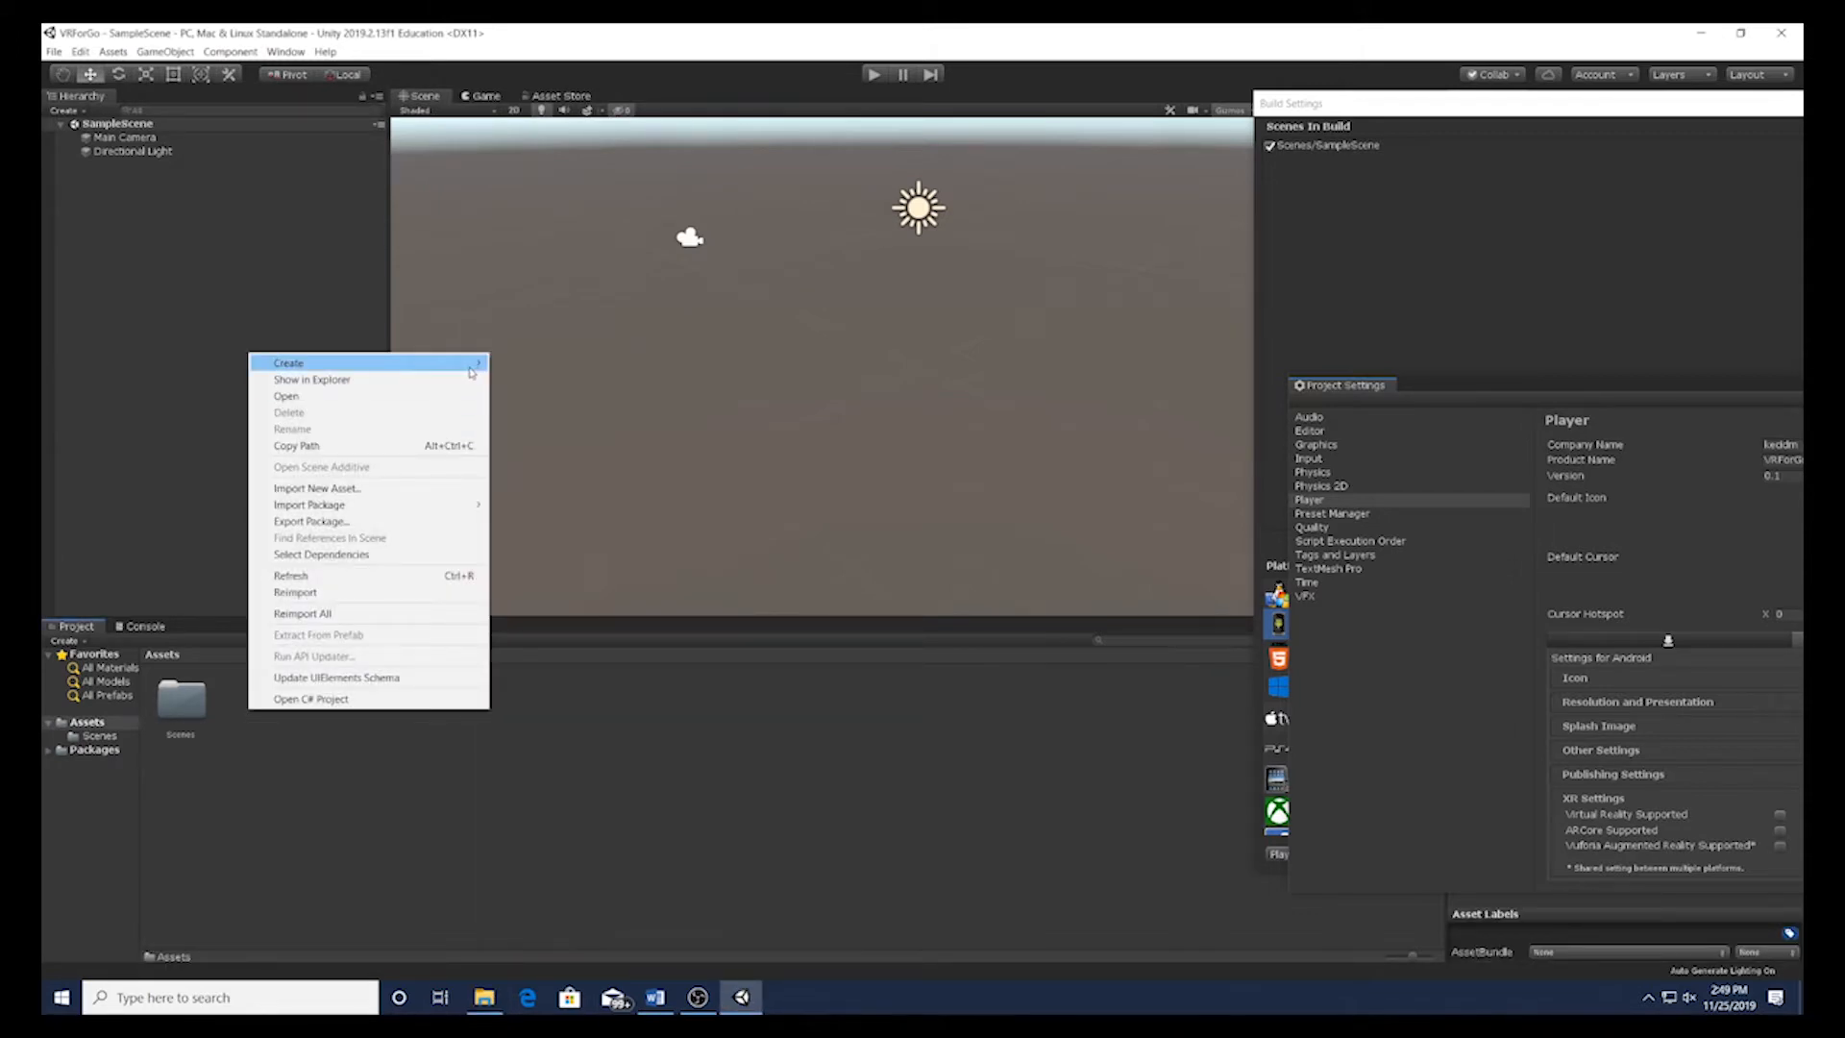
pyautogui.click(523, 363)
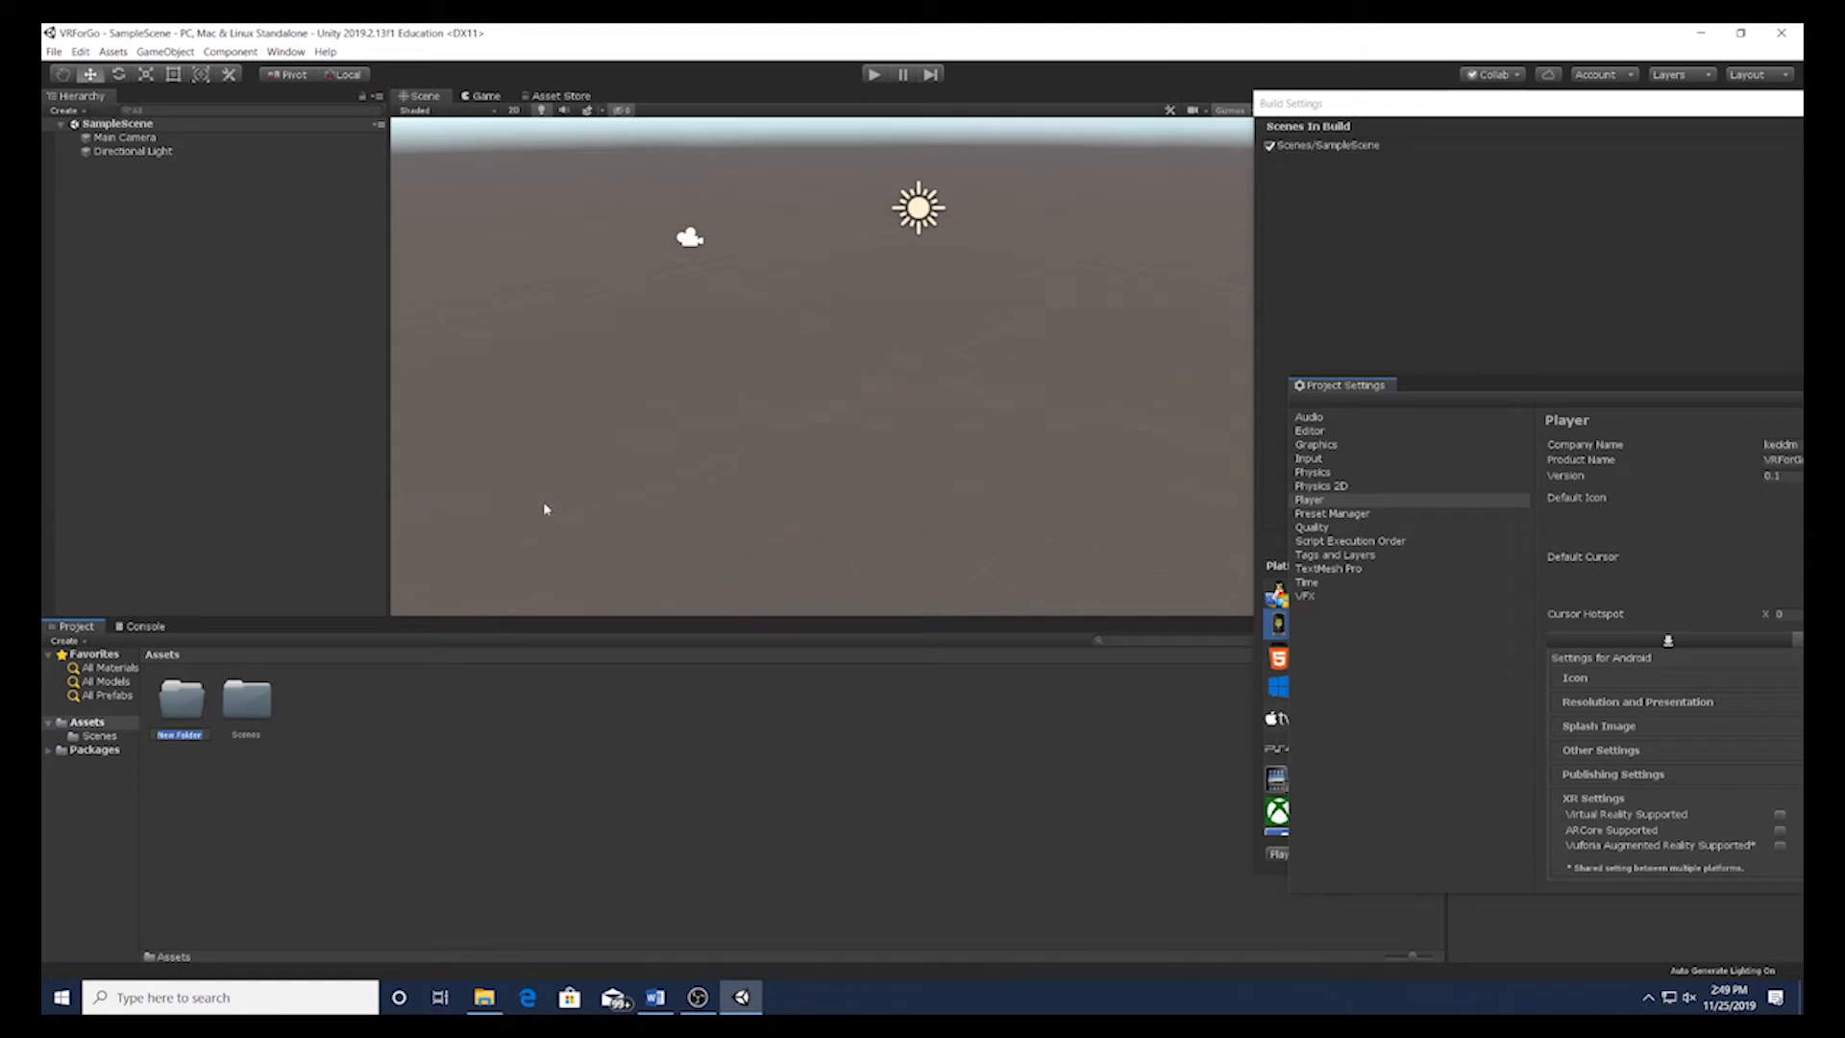
pyautogui.write('Sprites')
pyautogui.press('Return')
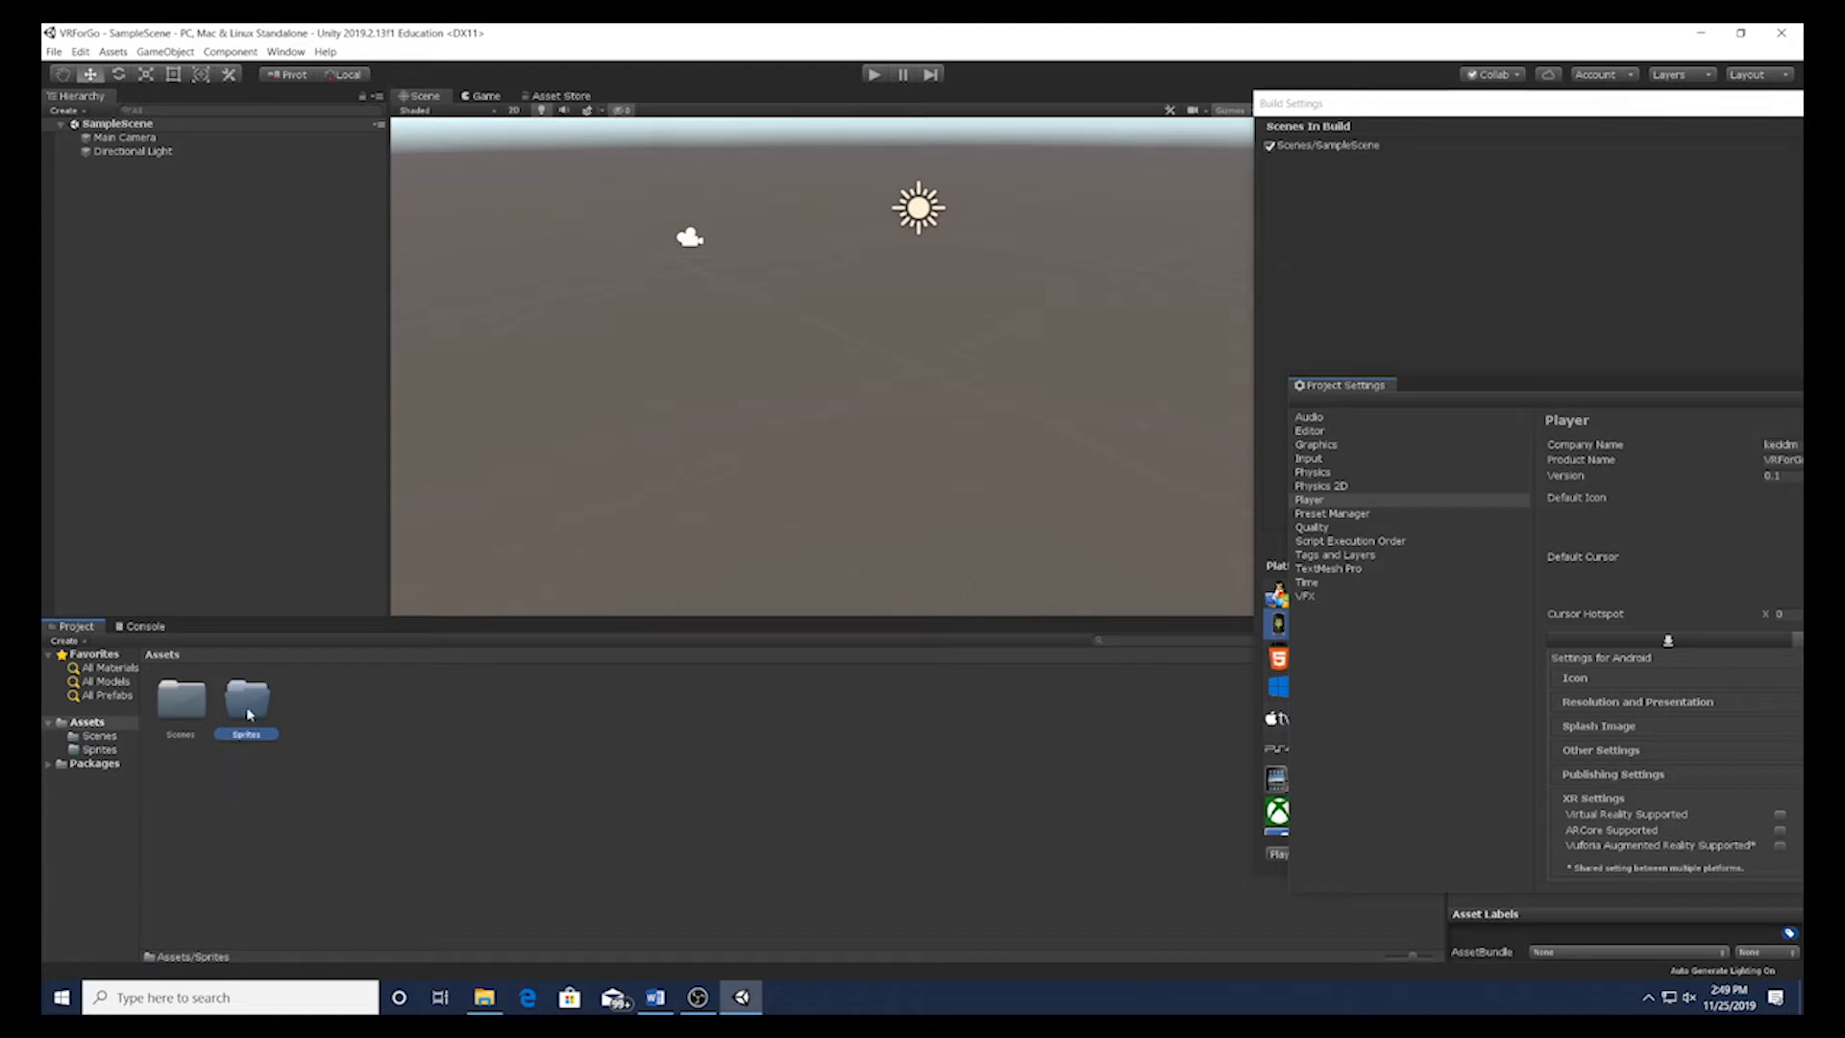
# Step: Import the Logo3 PNG from the Downloads search results into the Sprites folder, and open that folder
pyautogui.click(484, 997)
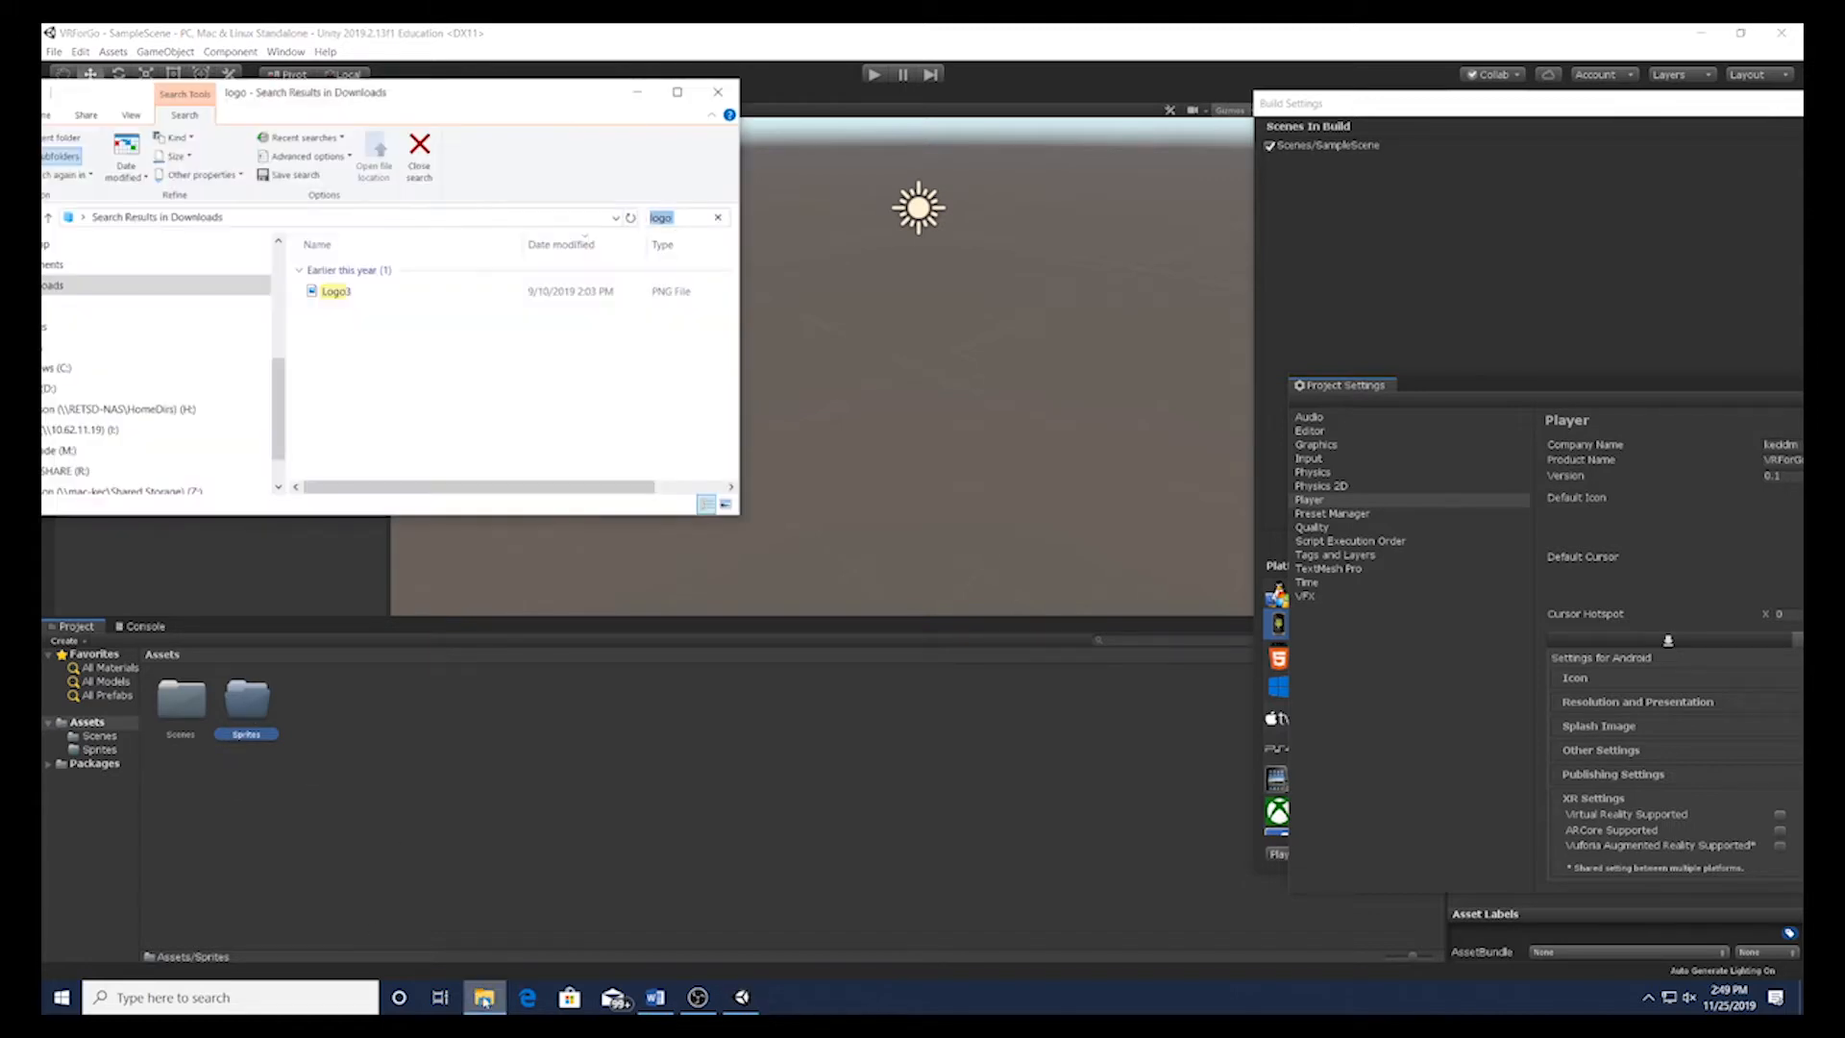
pyautogui.moveTo(314, 293); pyautogui.dragTo(246, 706)
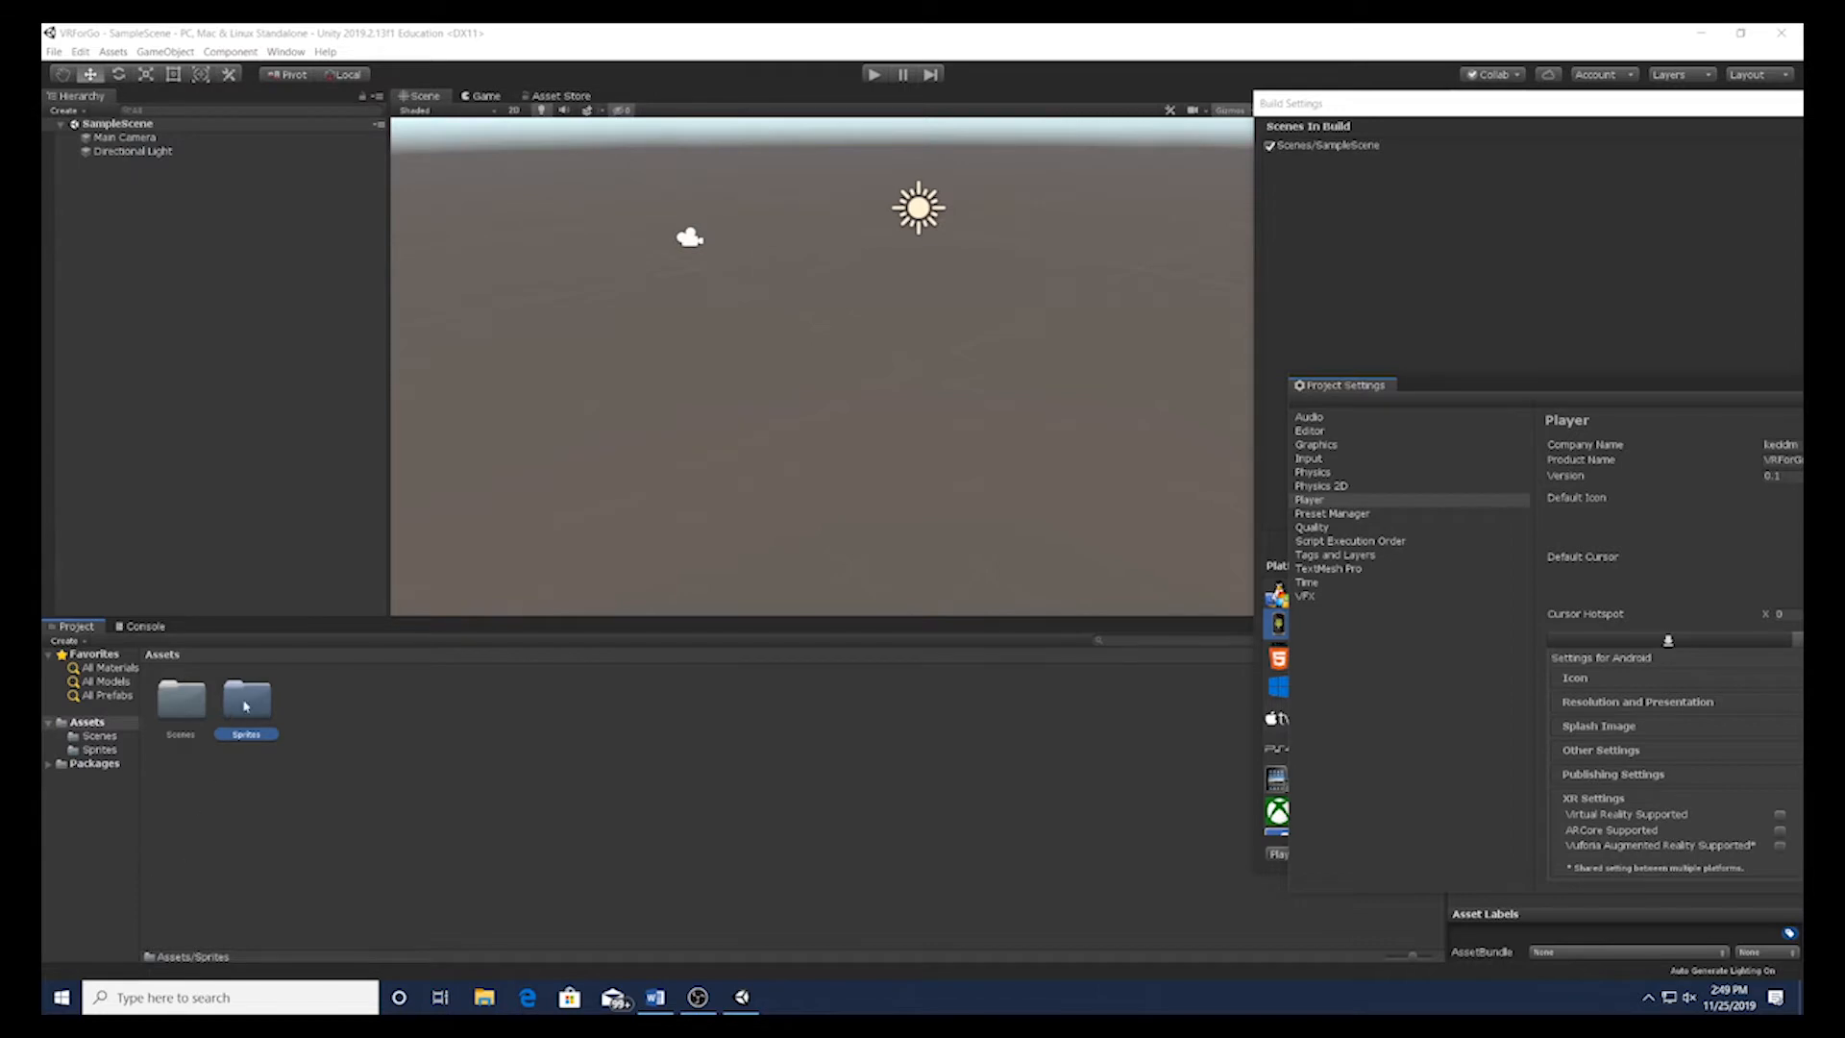
pyautogui.doubleClick(246, 706)
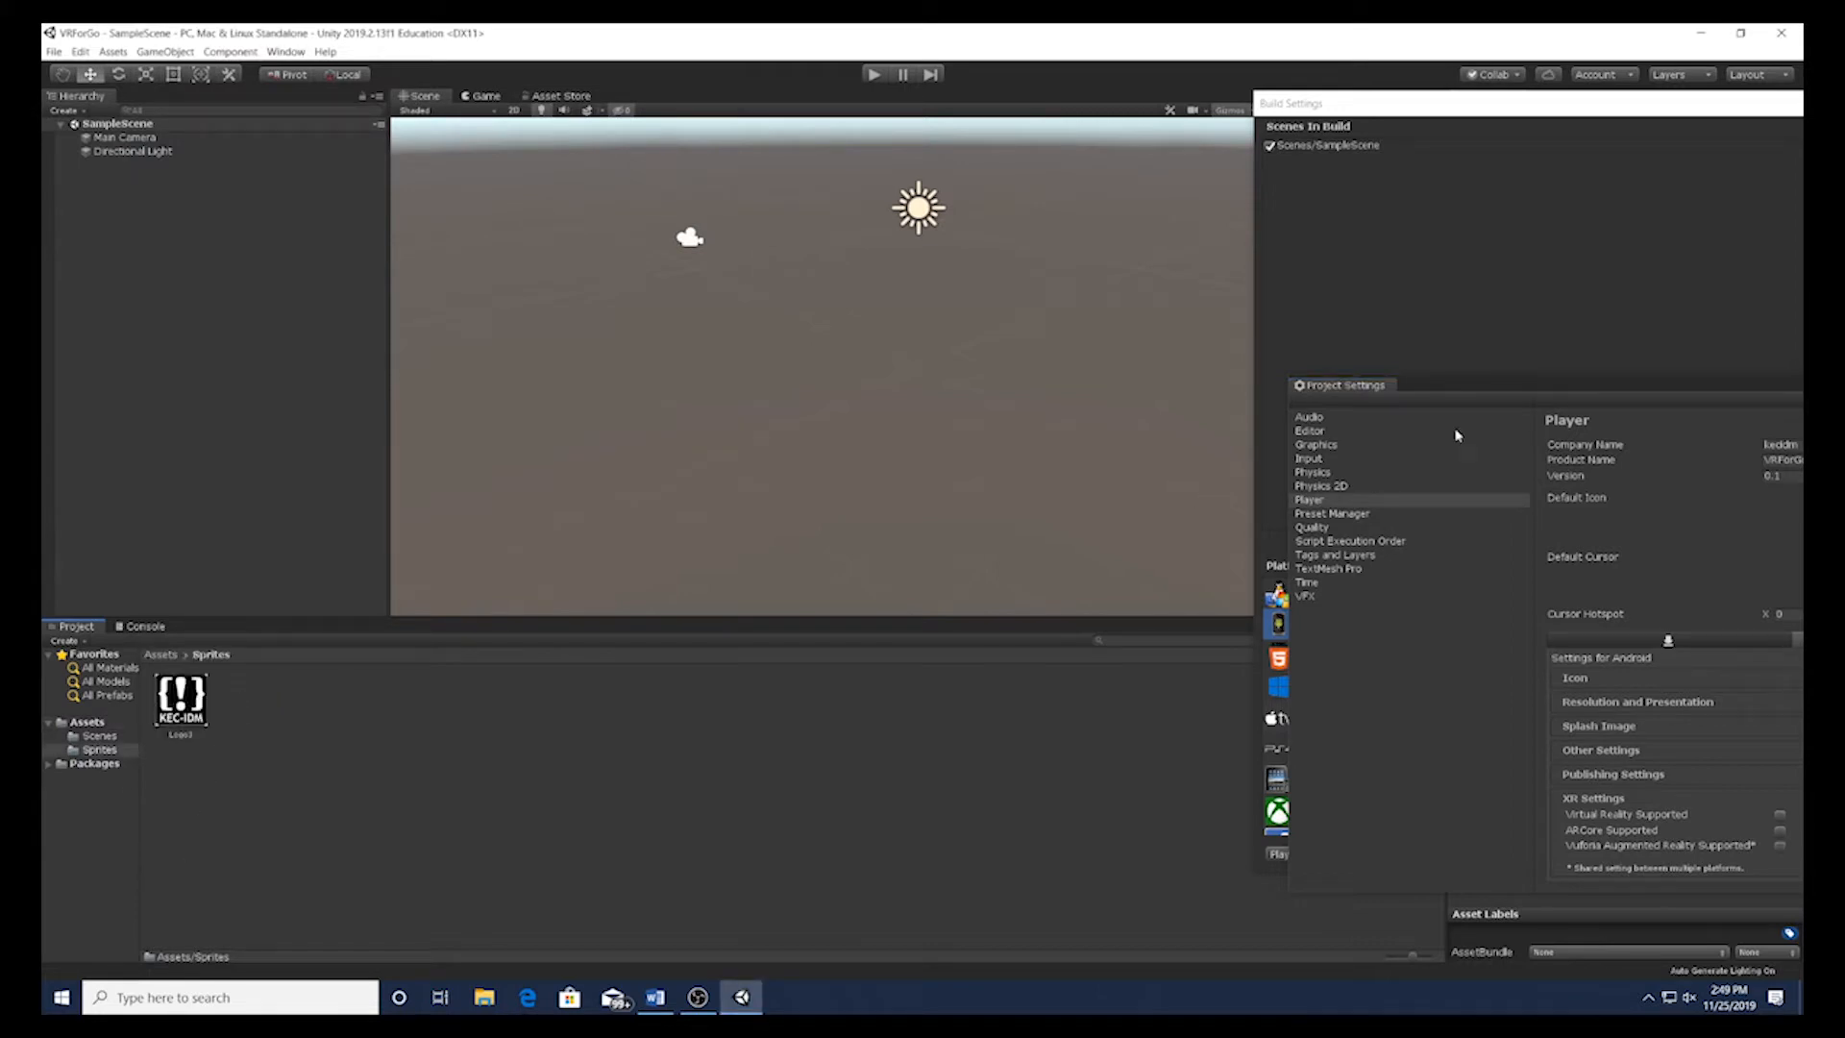
# Step: Move the Project Settings window fully into view and assign the Logo3 image as the Default Icon
pyautogui.moveTo(1491, 382); pyautogui.dragTo(615, 370)
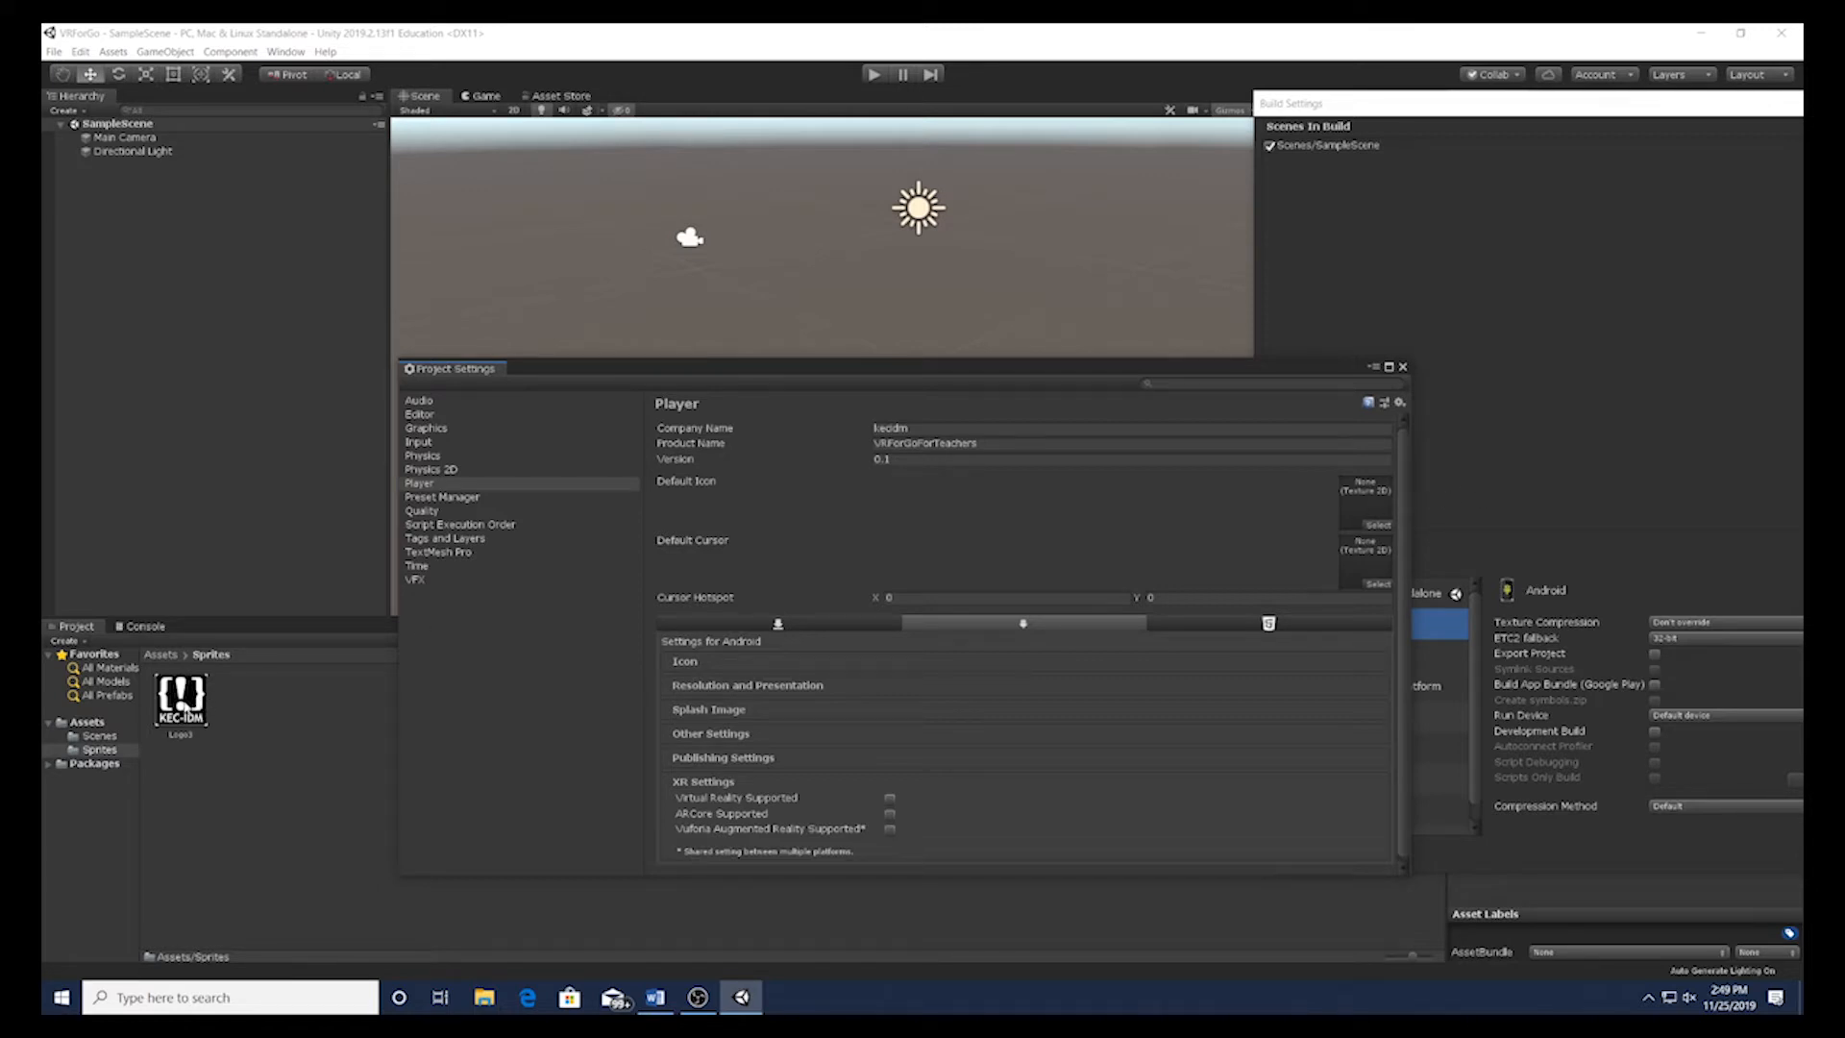
pyautogui.click(182, 707)
pyautogui.moveTo(181, 707); pyautogui.dragTo(1357, 507)
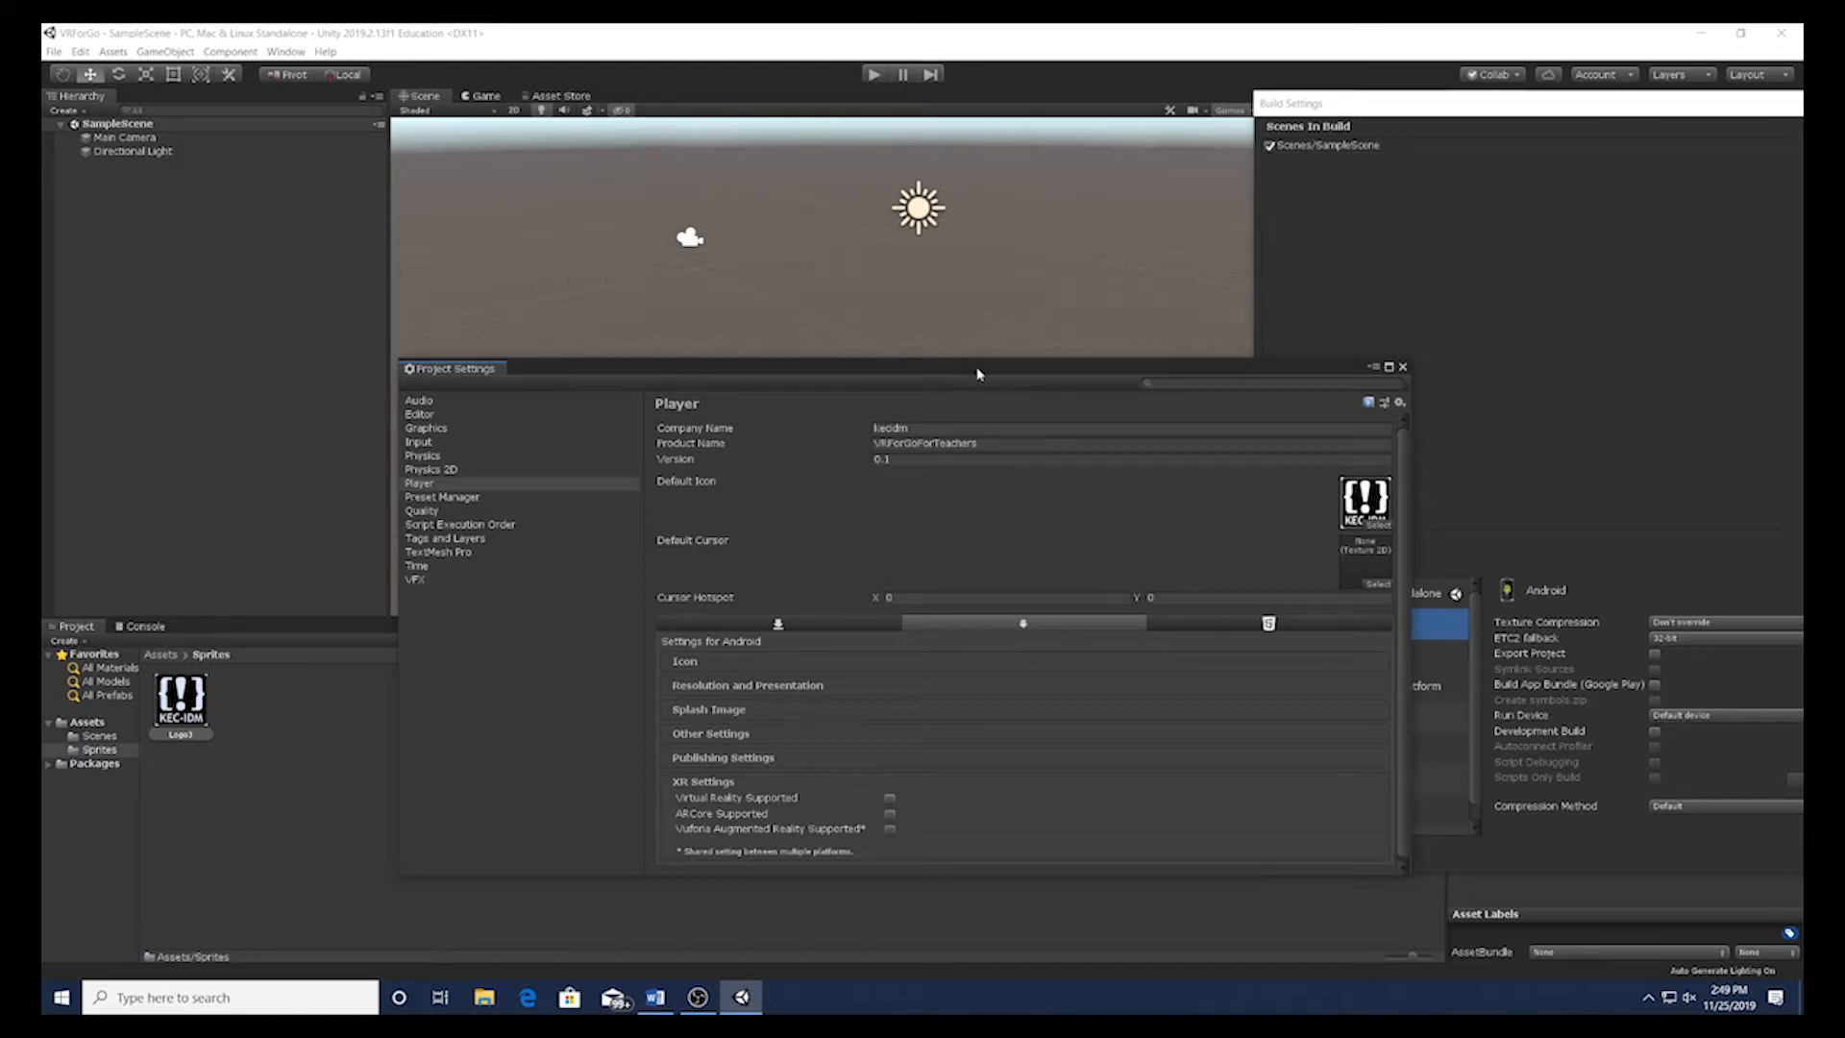
# Step: Assign the Logo3 image as both background and foreground of the xxxhdpi (432x432px) Adaptive (API 26) icon for Android
pyautogui.moveTo(977, 373); pyautogui.dragTo(1061, 198)
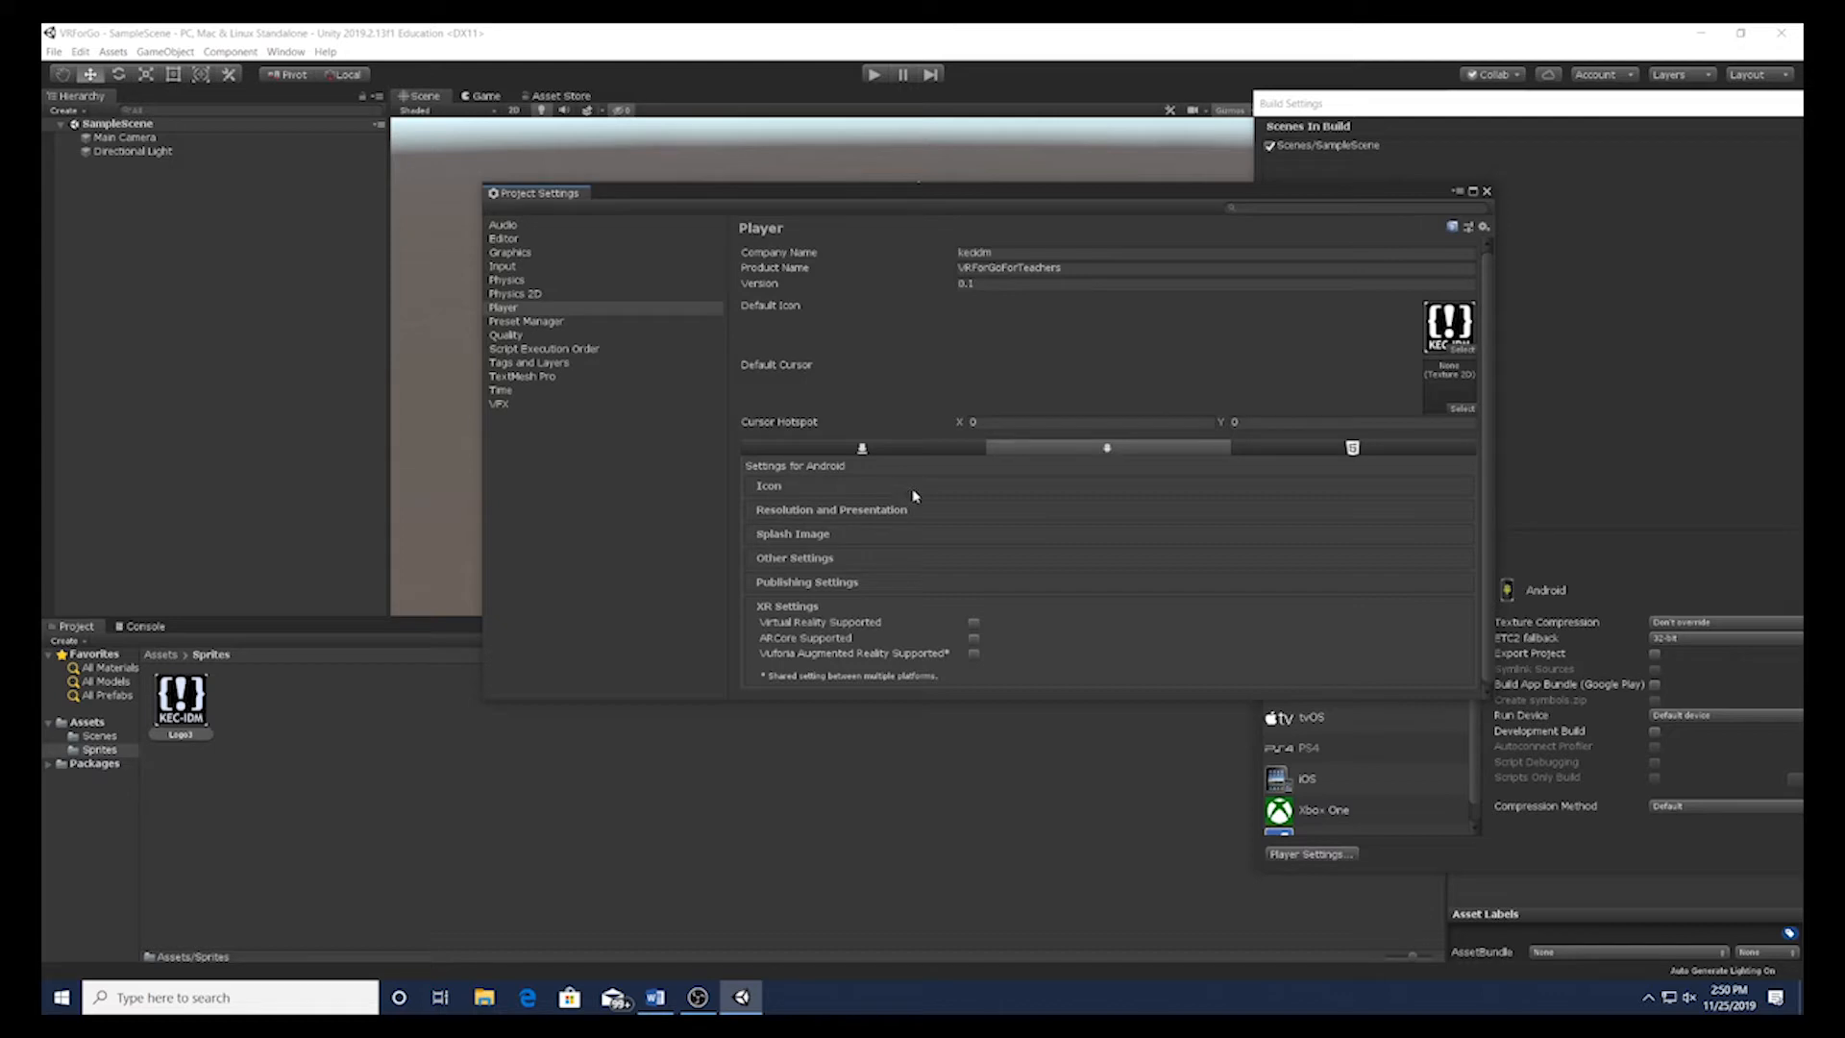
pyautogui.click(805, 496)
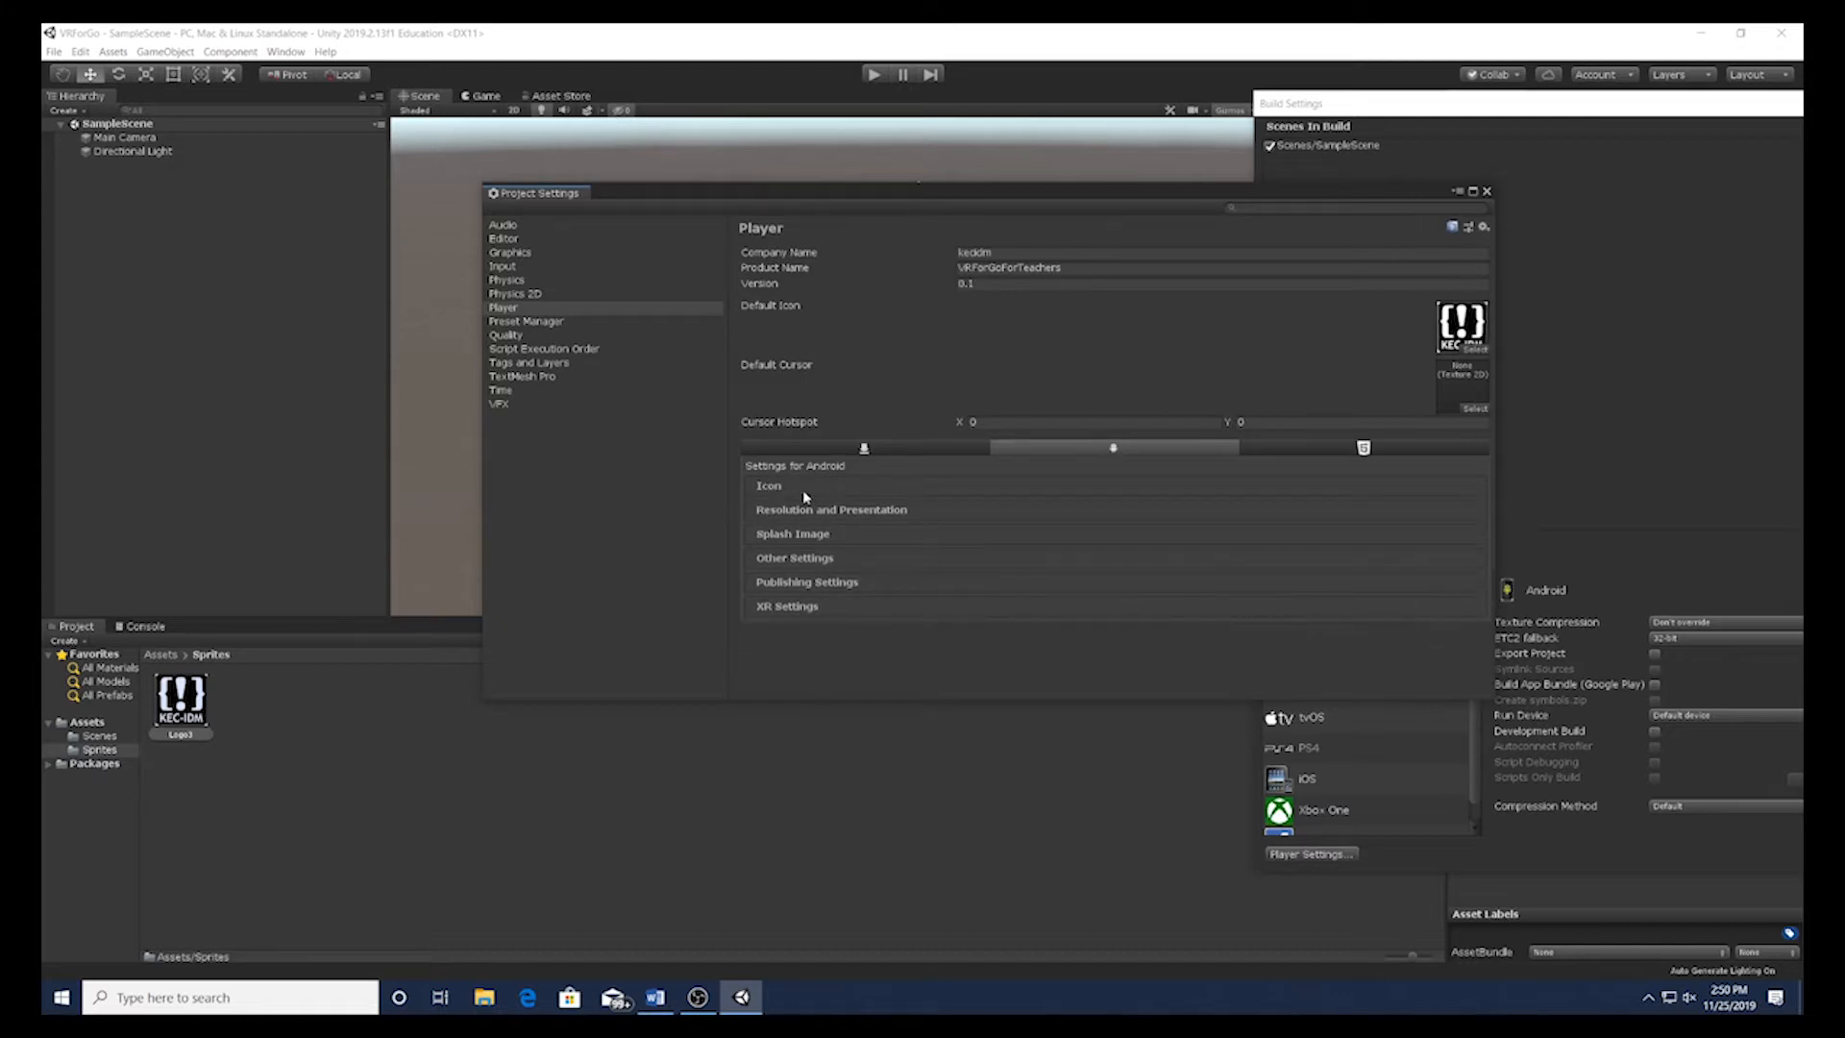
pyautogui.click(794, 491)
pyautogui.click(763, 501)
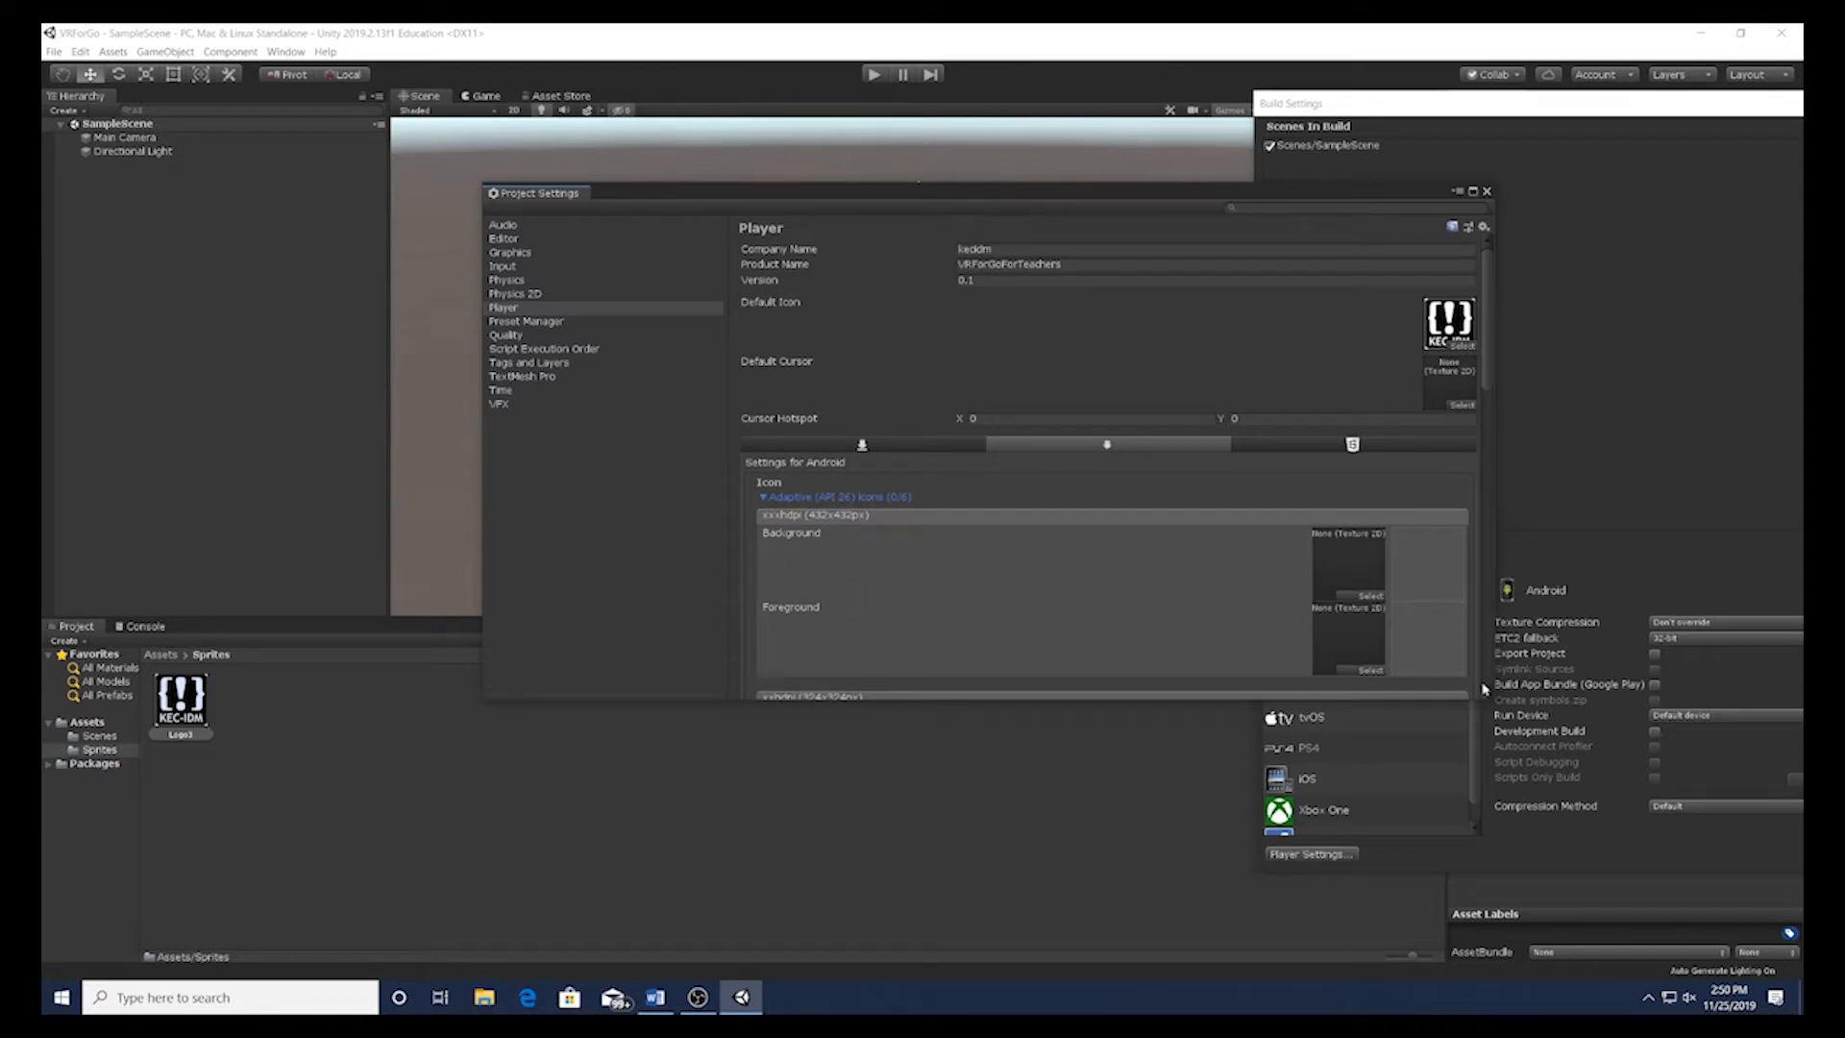
pyautogui.moveTo(193, 709); pyautogui.dragTo(1356, 580)
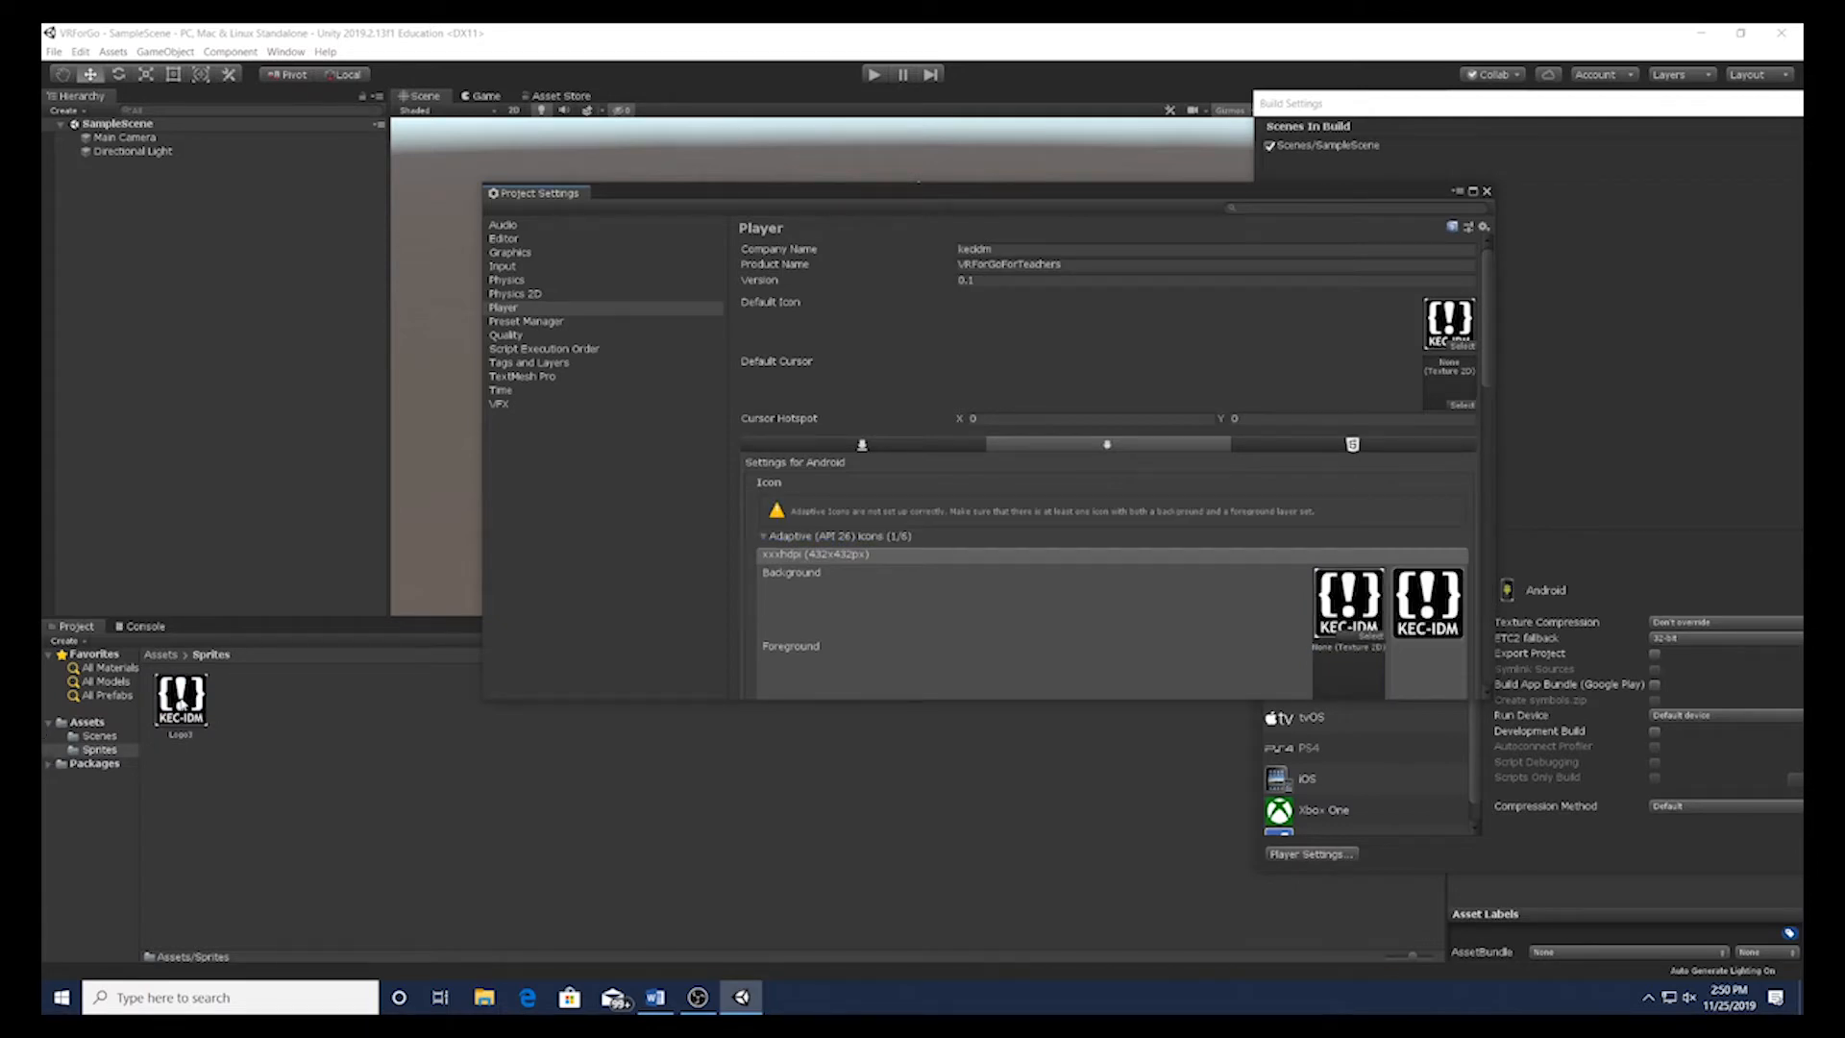
pyautogui.moveTo(183, 706); pyautogui.dragTo(1358, 598)
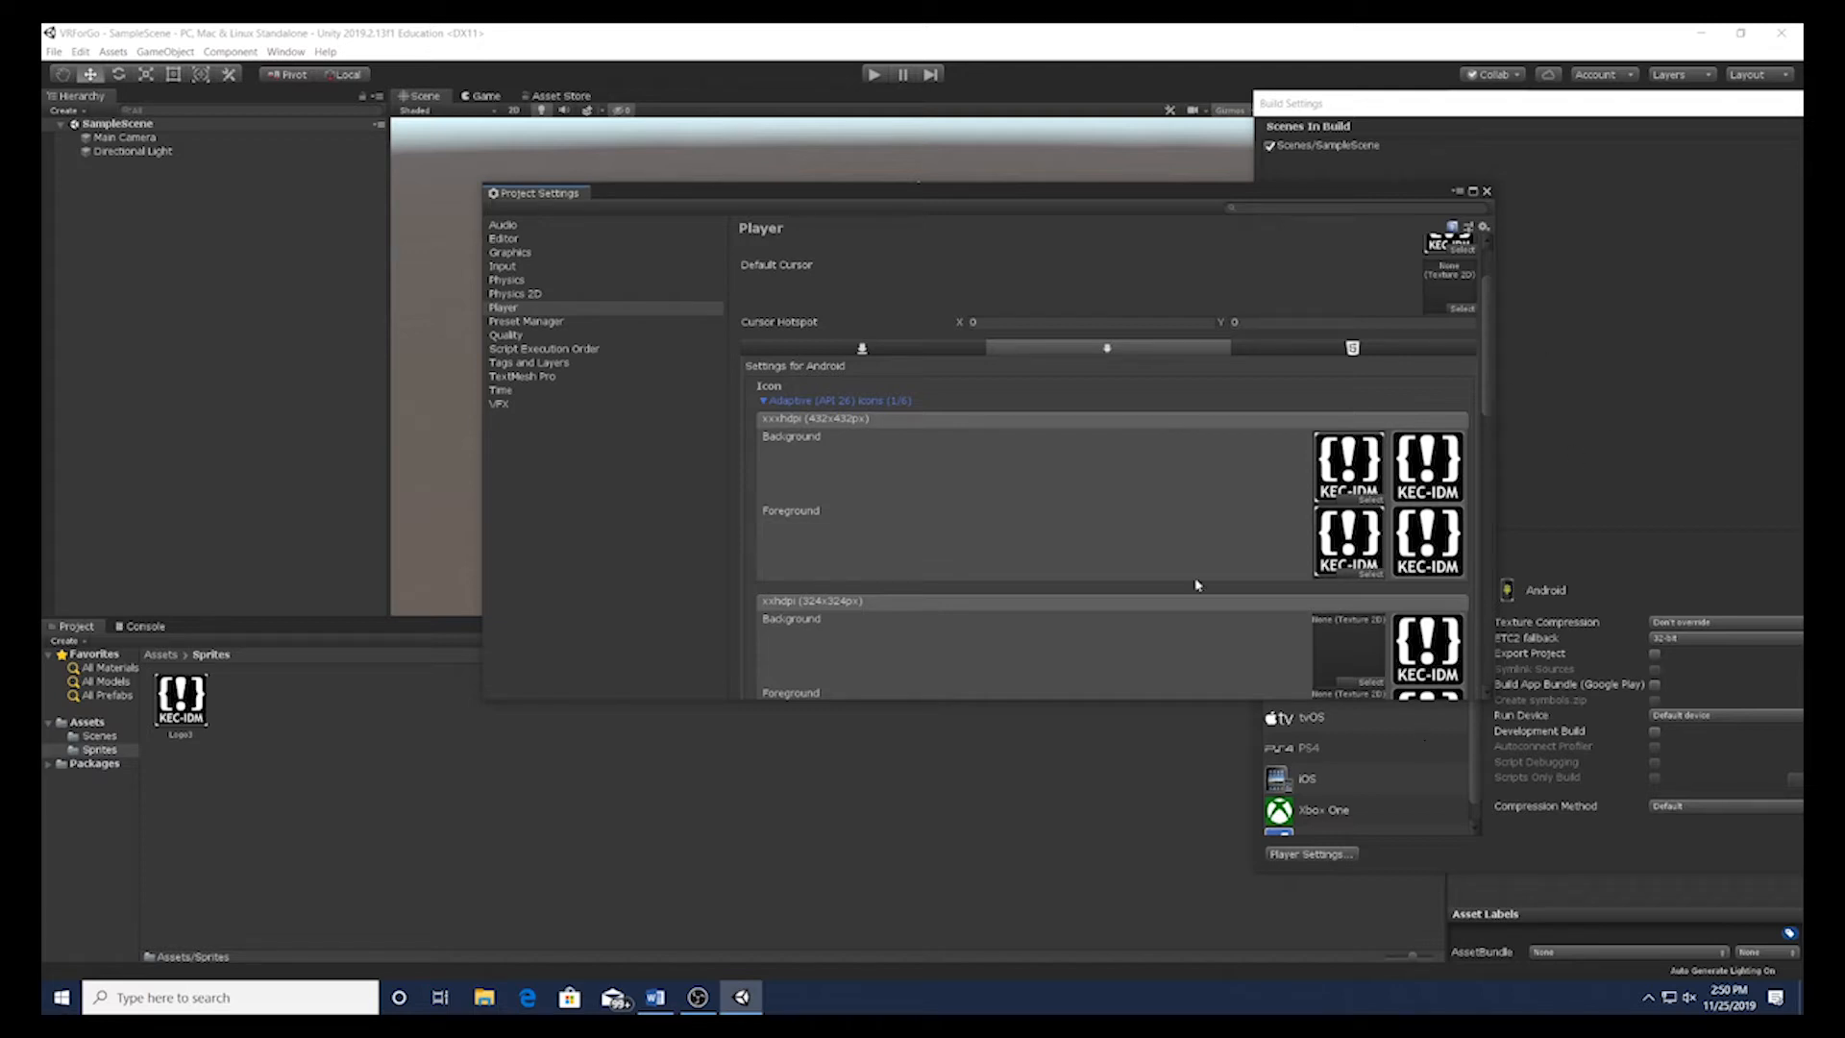
pyautogui.click(766, 401)
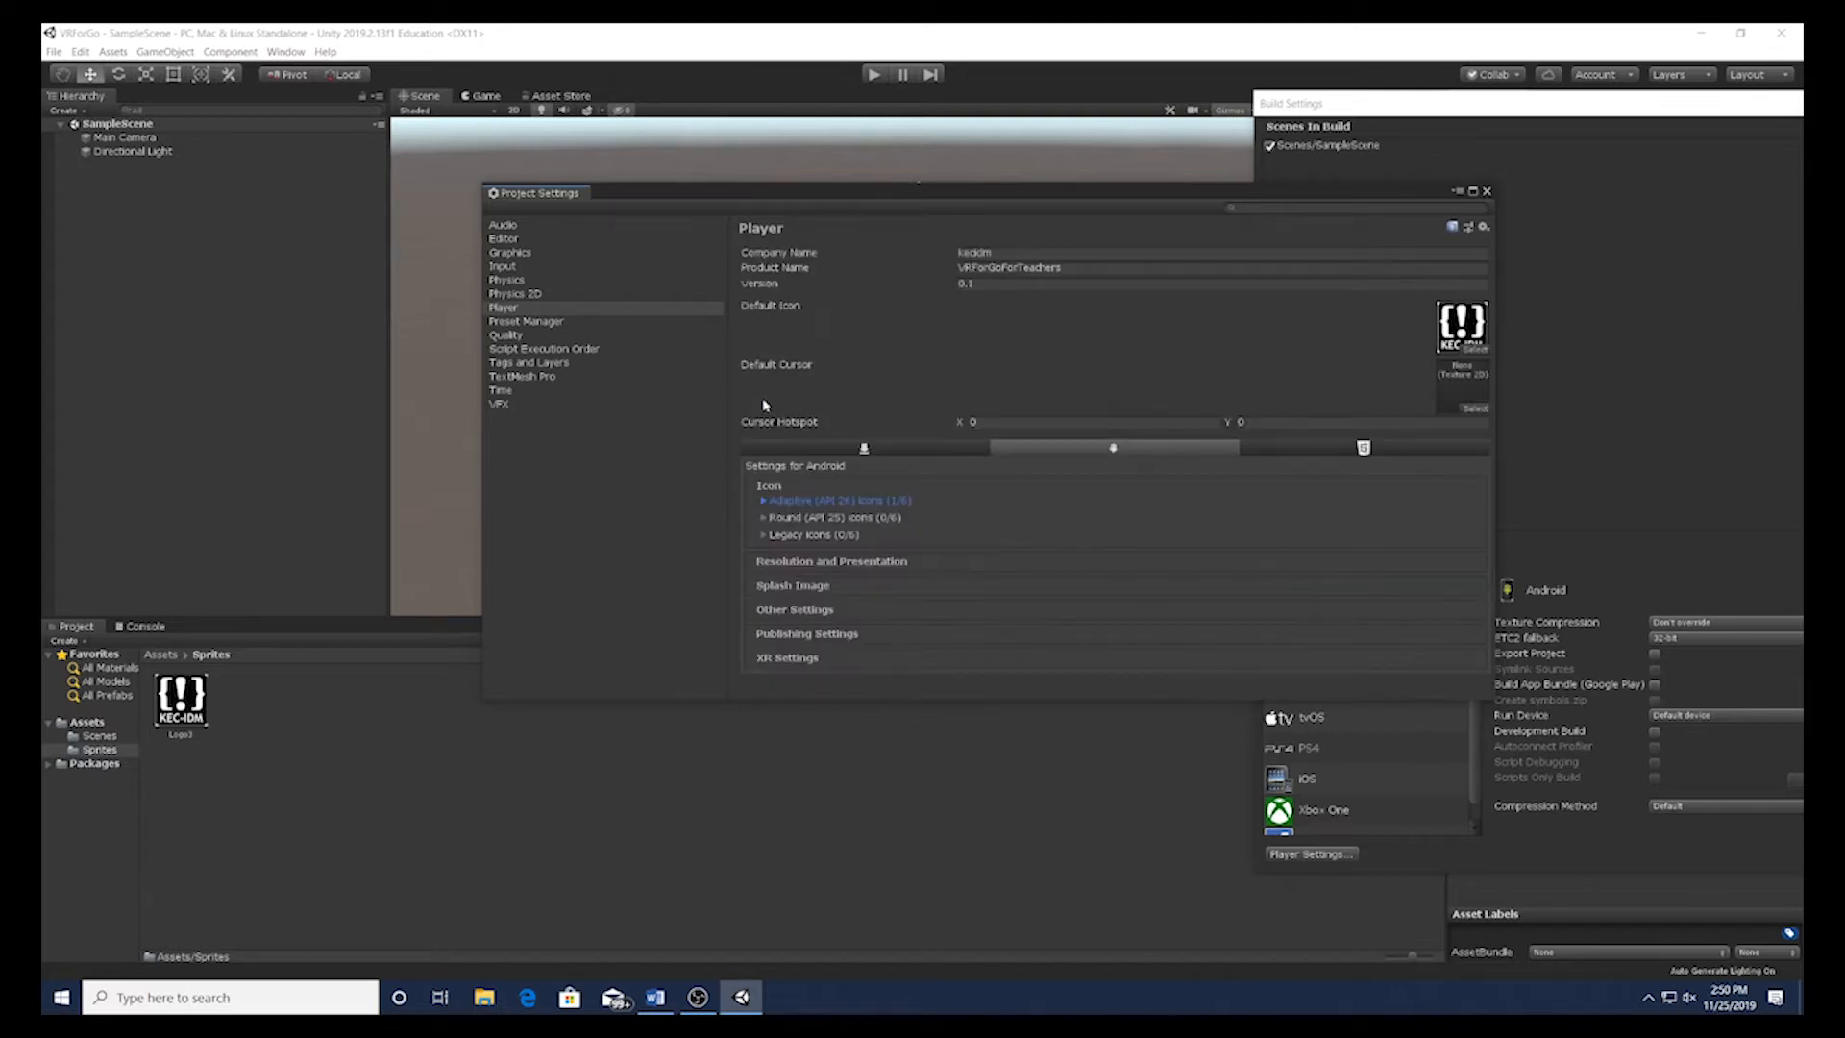
# Step: Look over Resolution and Presentation, and under Splash Image assign Logo3 as the Virtual Reality Splash Image with Show Splash Screen disabled
pyautogui.click(946, 564)
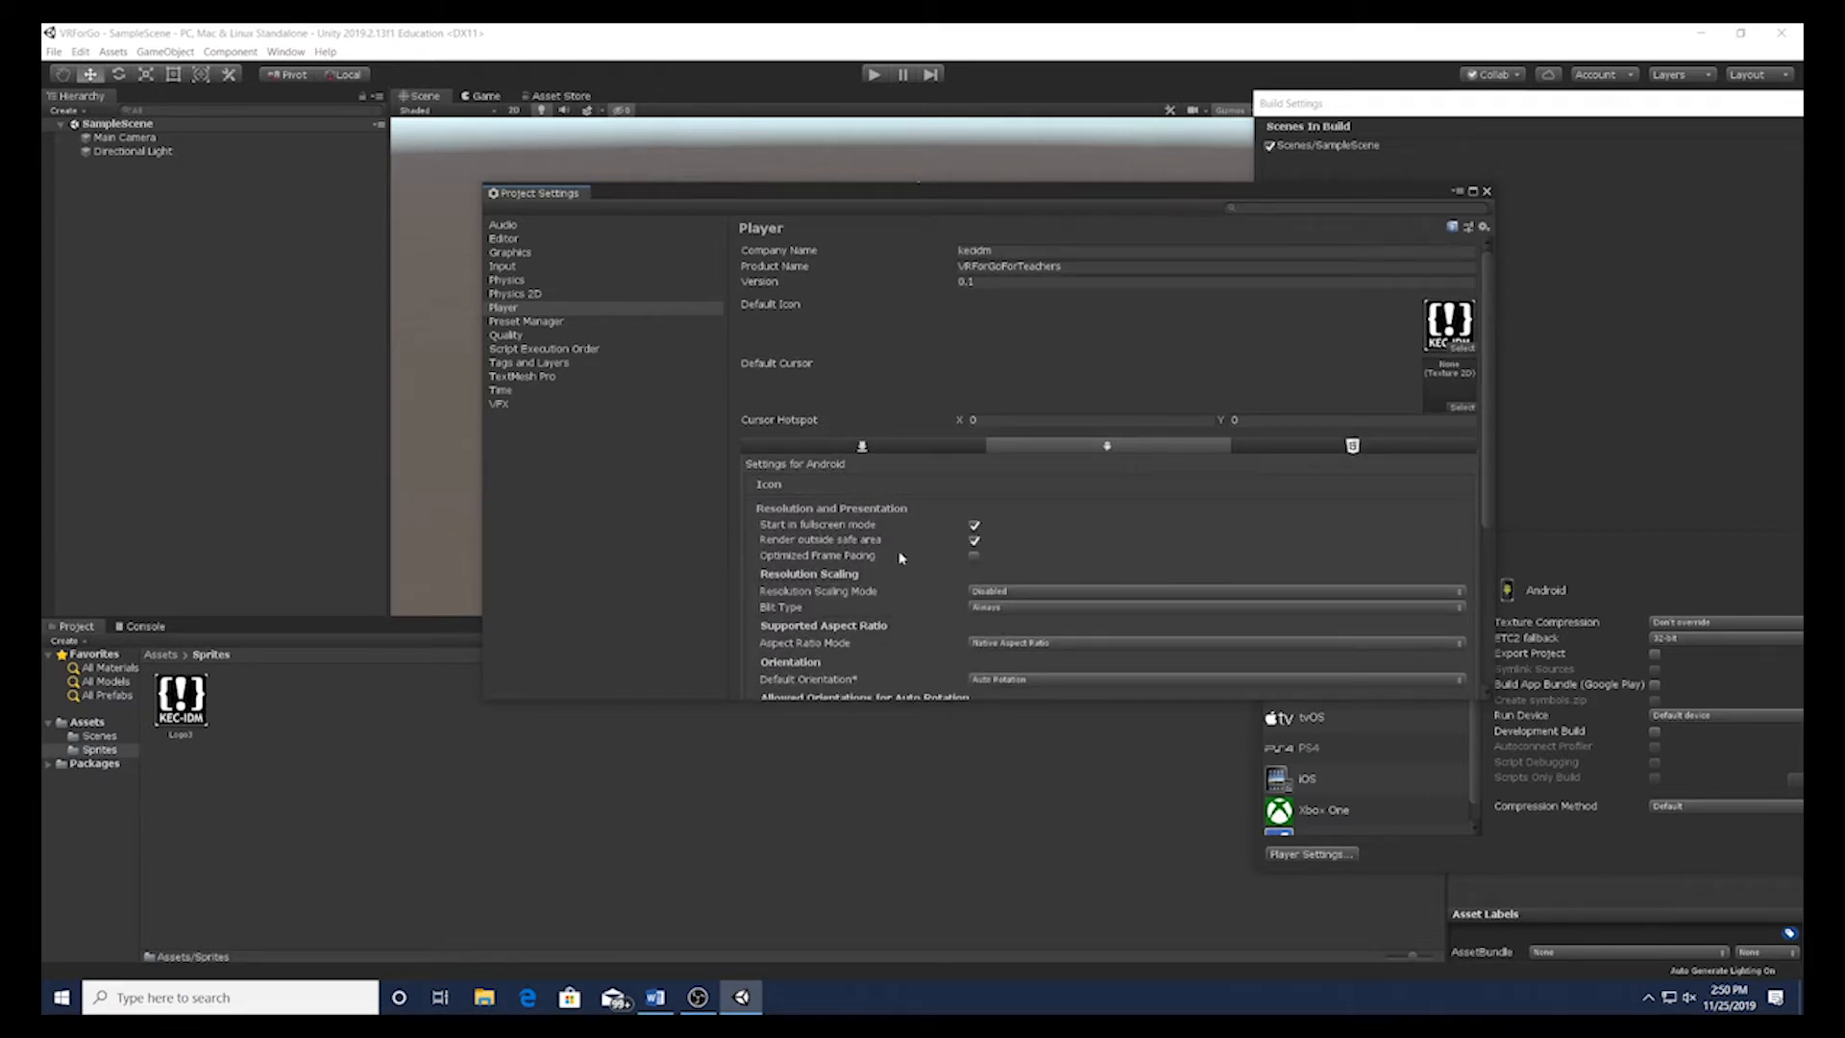
pyautogui.scroll(-1, 1120, 551)
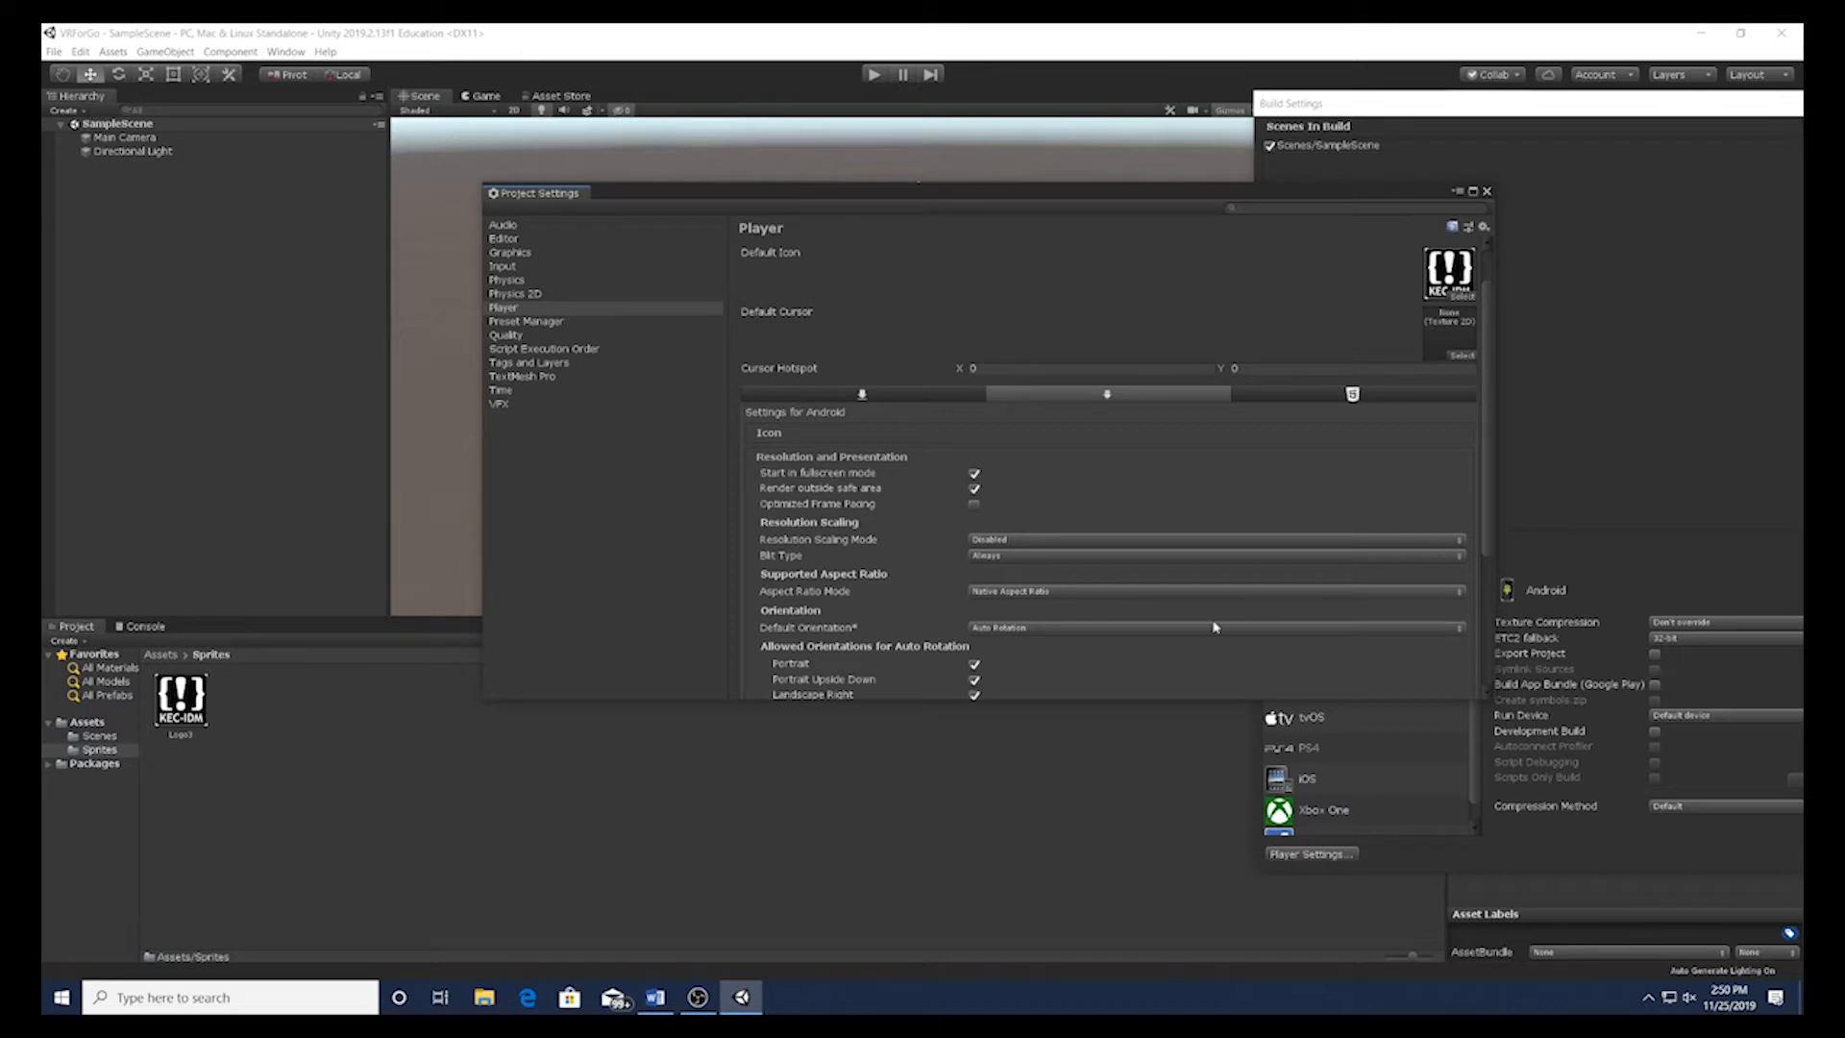
pyautogui.scroll(-3, 1162, 639)
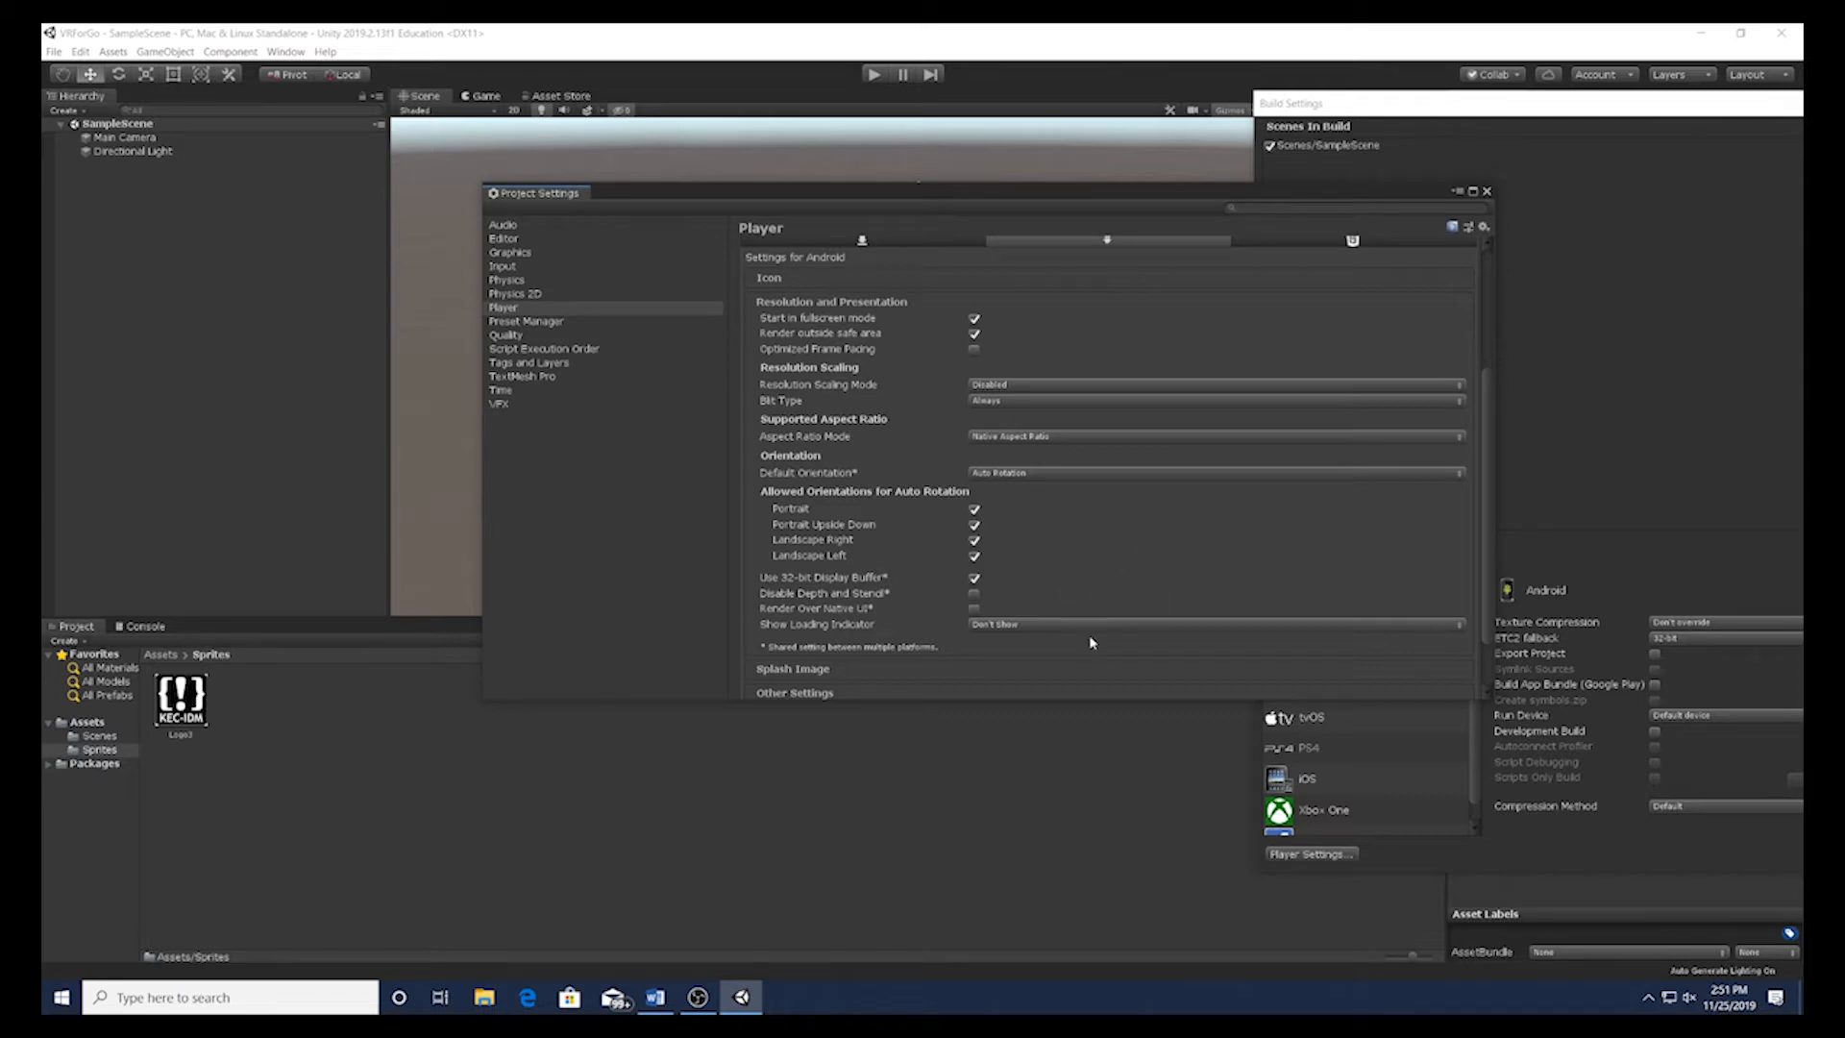
pyautogui.scroll(-3, 1028, 643)
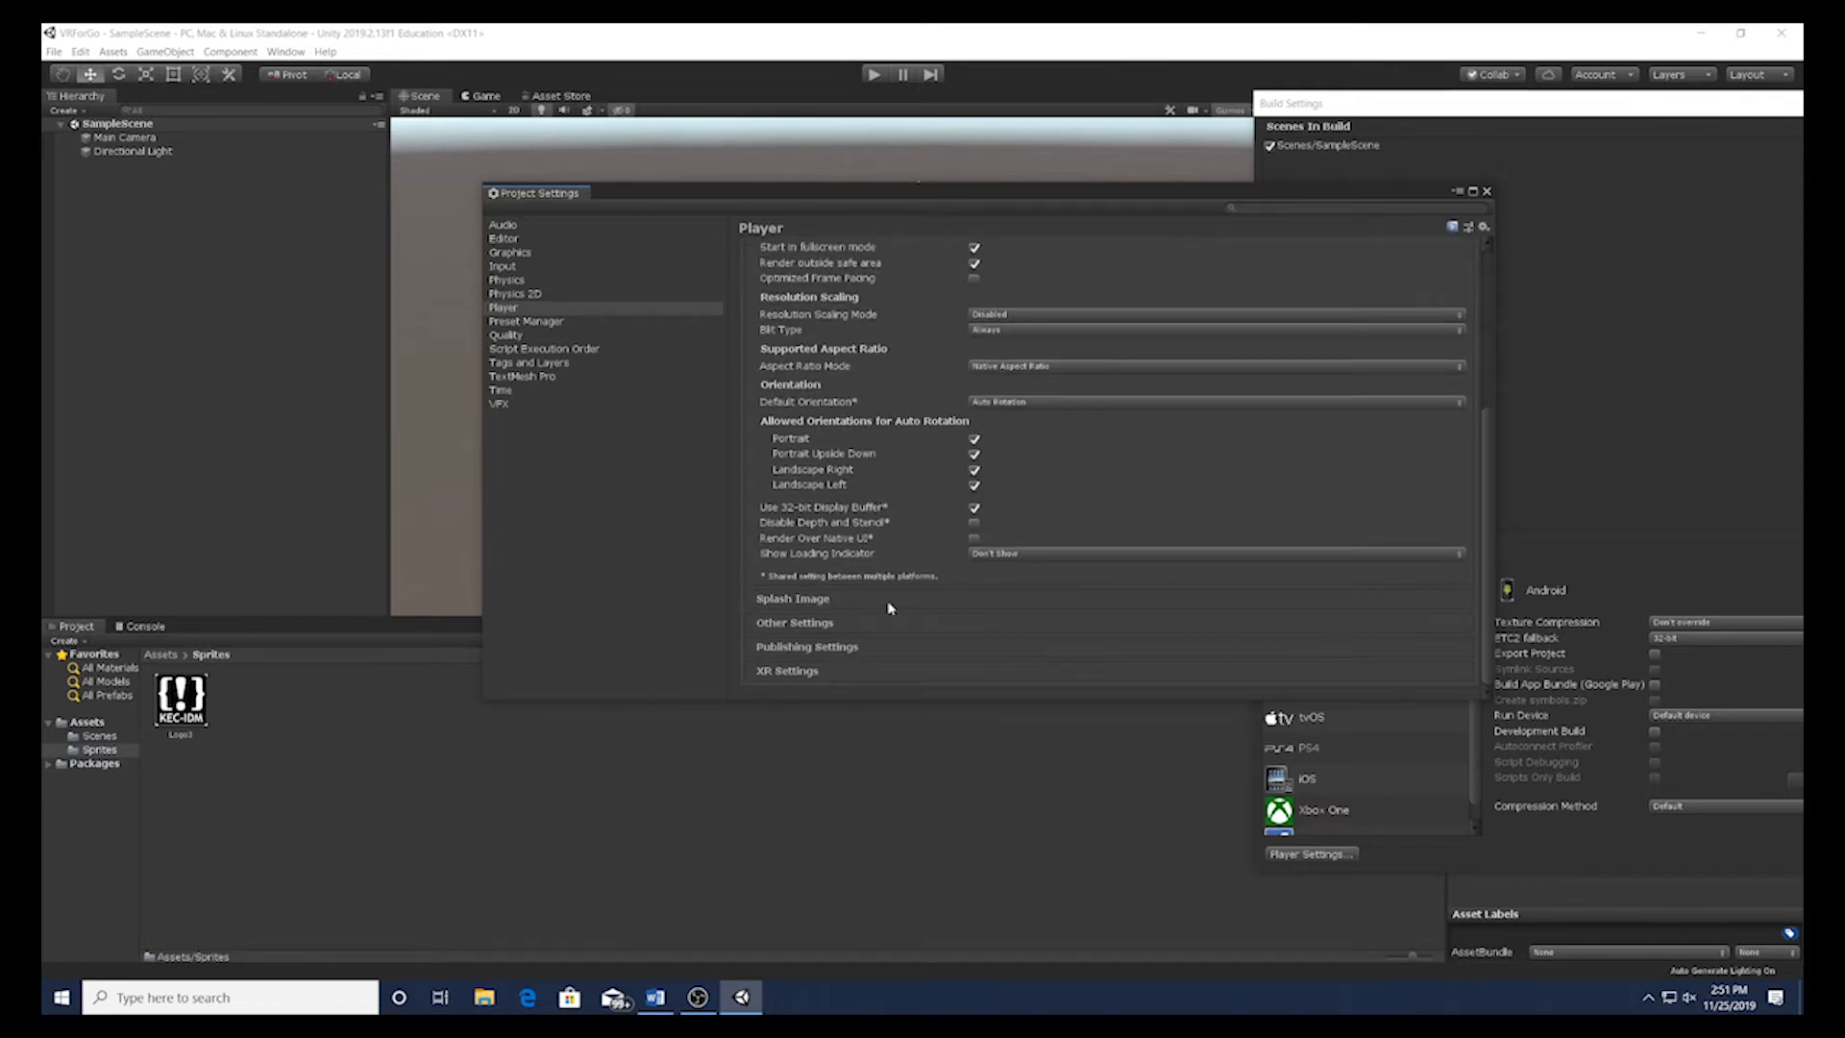
pyautogui.click(957, 603)
pyautogui.scroll(-5, 957, 596)
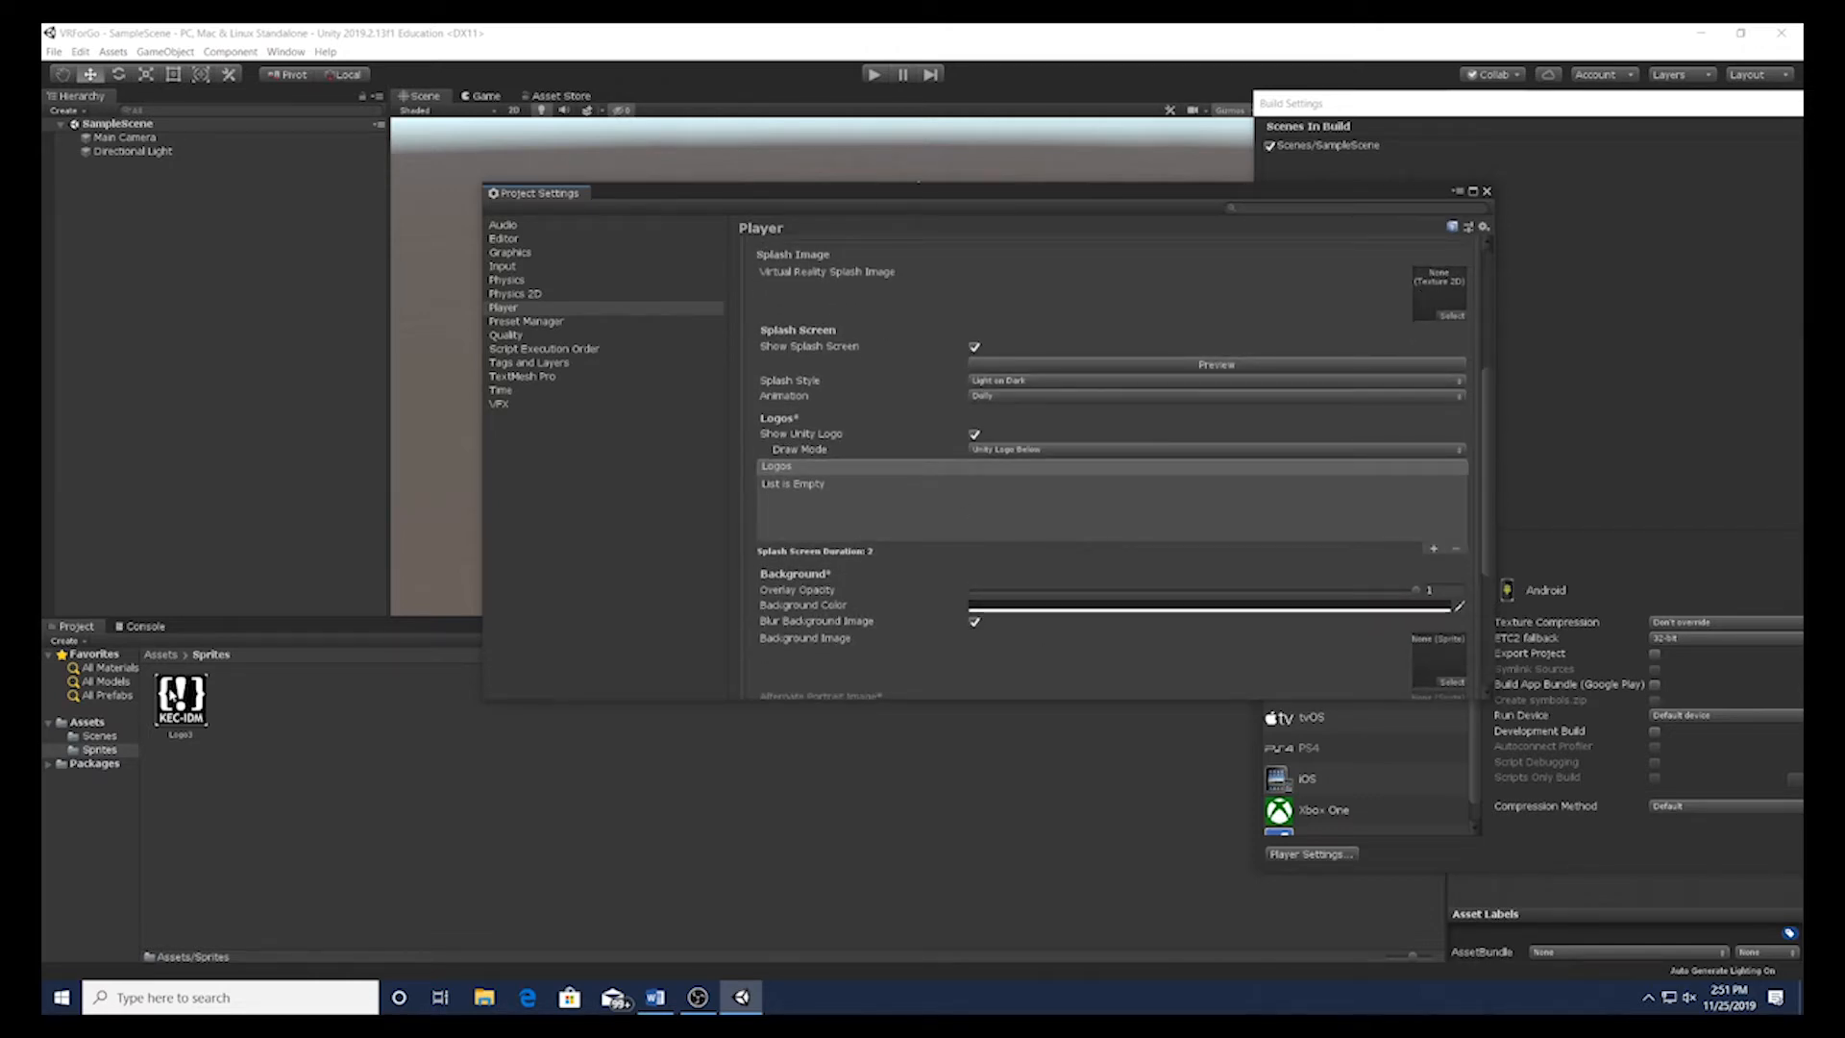
pyautogui.moveTo(181, 696); pyautogui.dragTo(1441, 293)
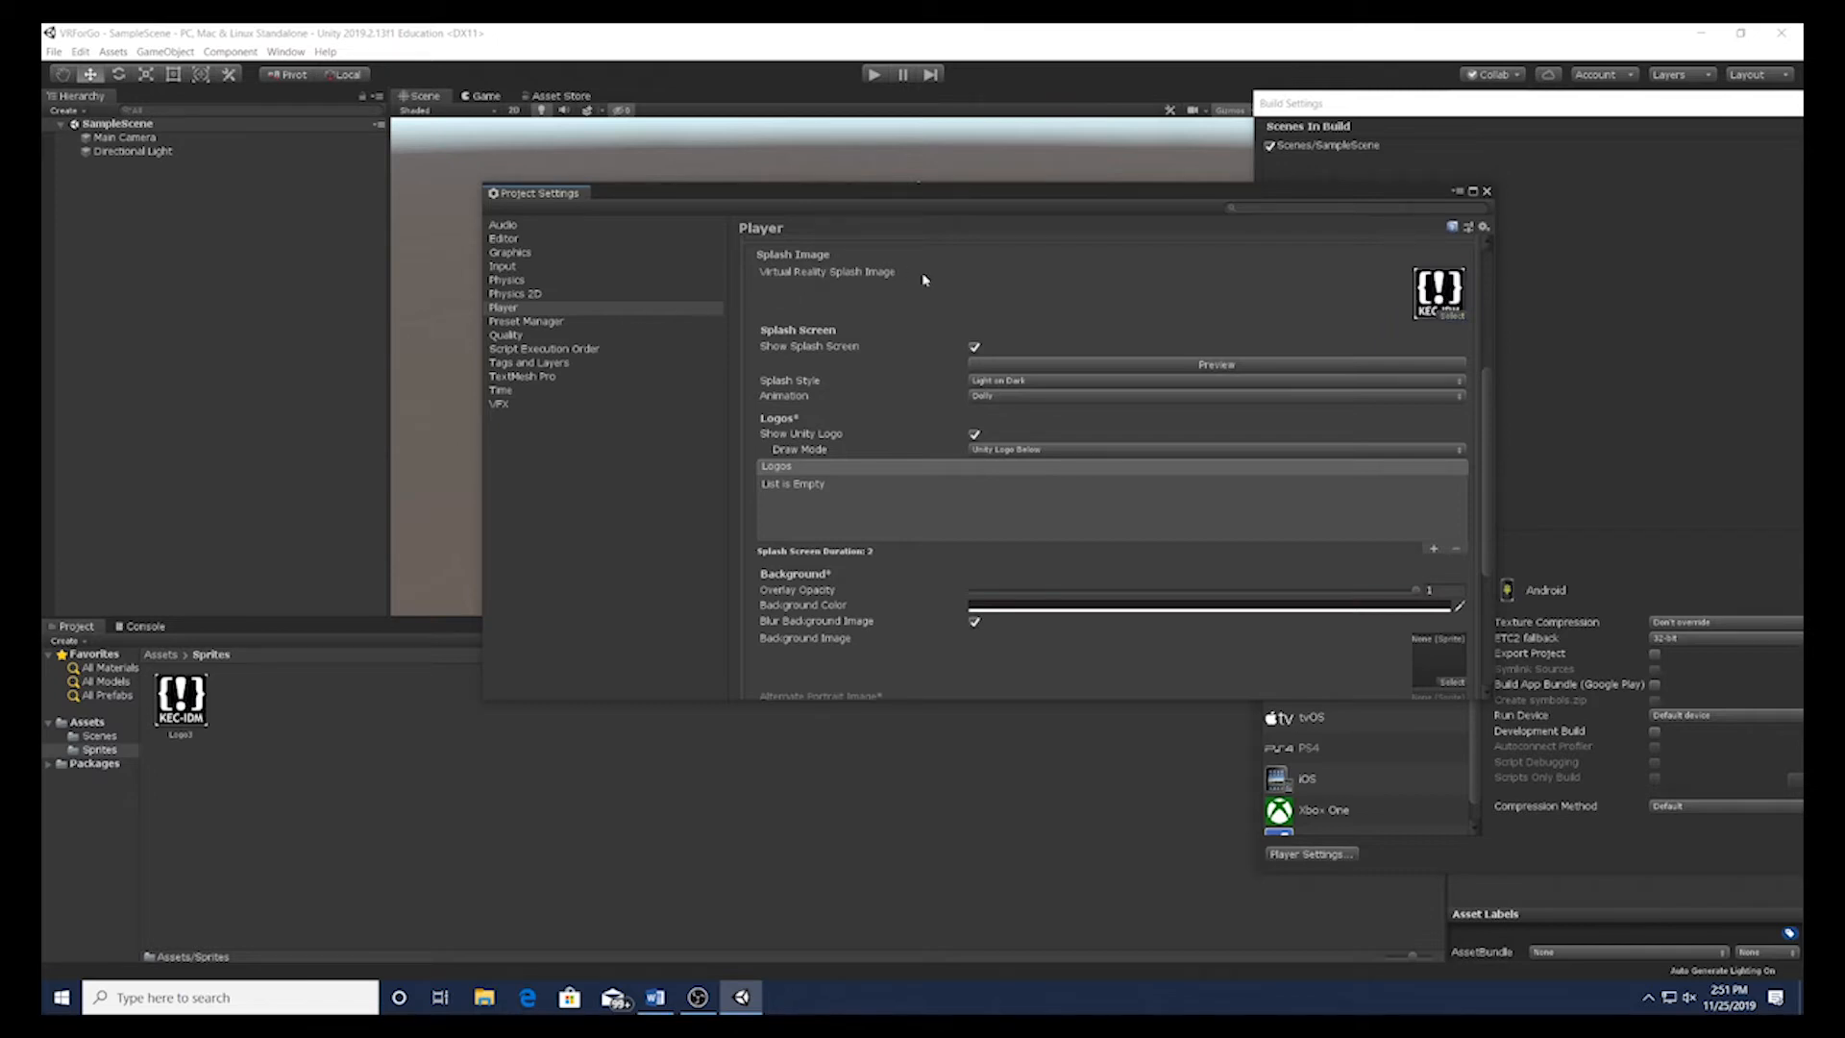
pyautogui.click(974, 349)
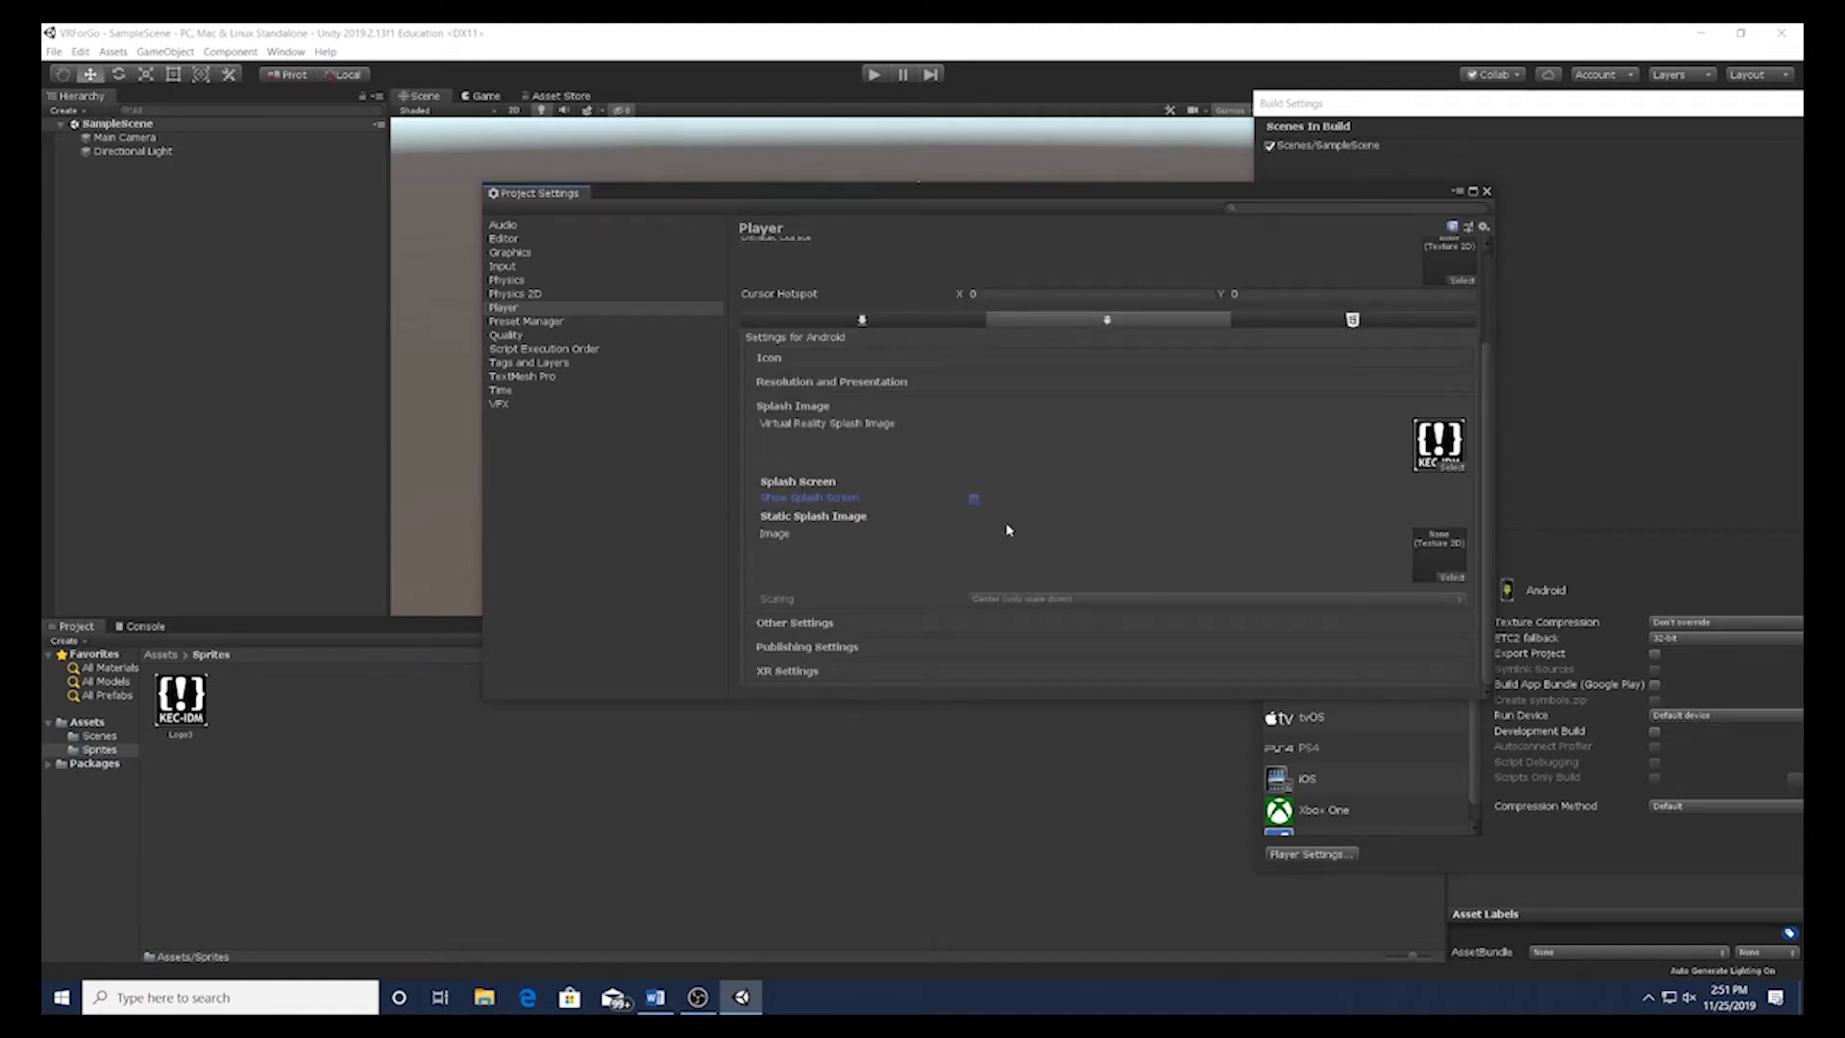
# Step: In the Rendering part of Other Settings, remove Vulkan from the Graphics APIs list
pyautogui.click(930, 625)
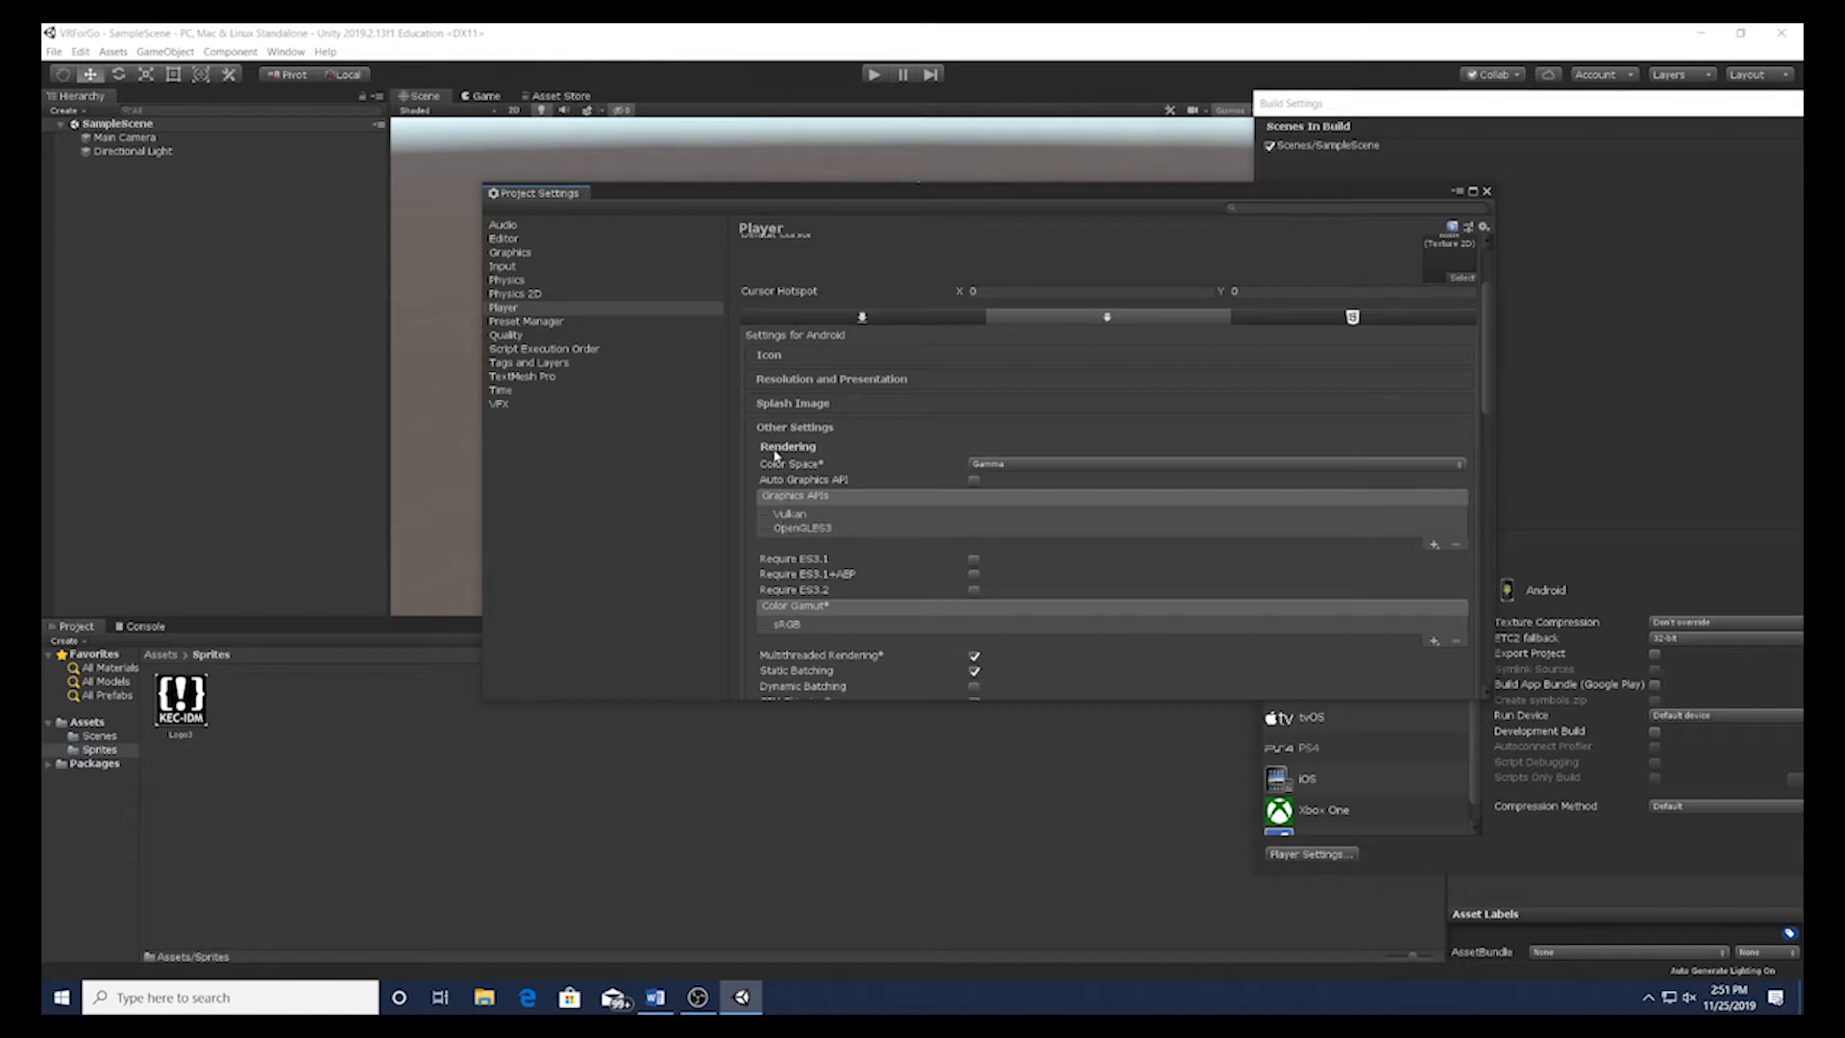
pyautogui.click(800, 515)
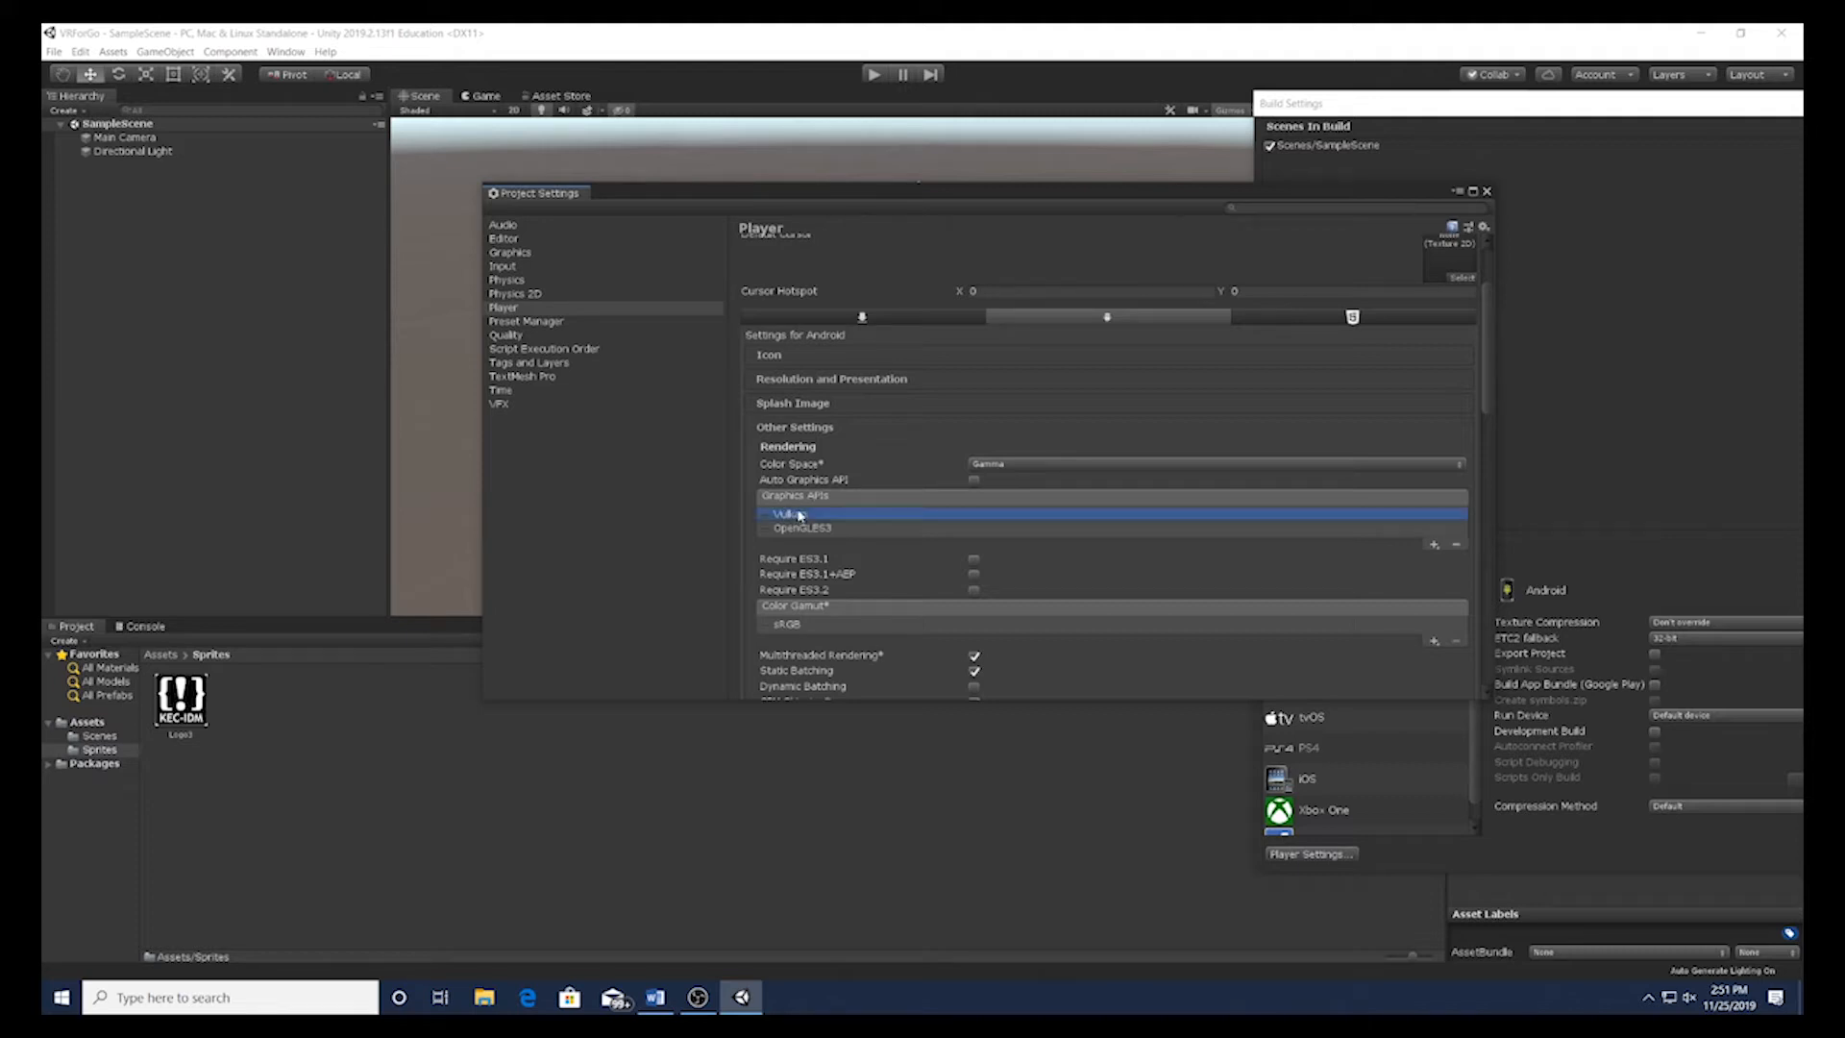
pyautogui.click(1455, 545)
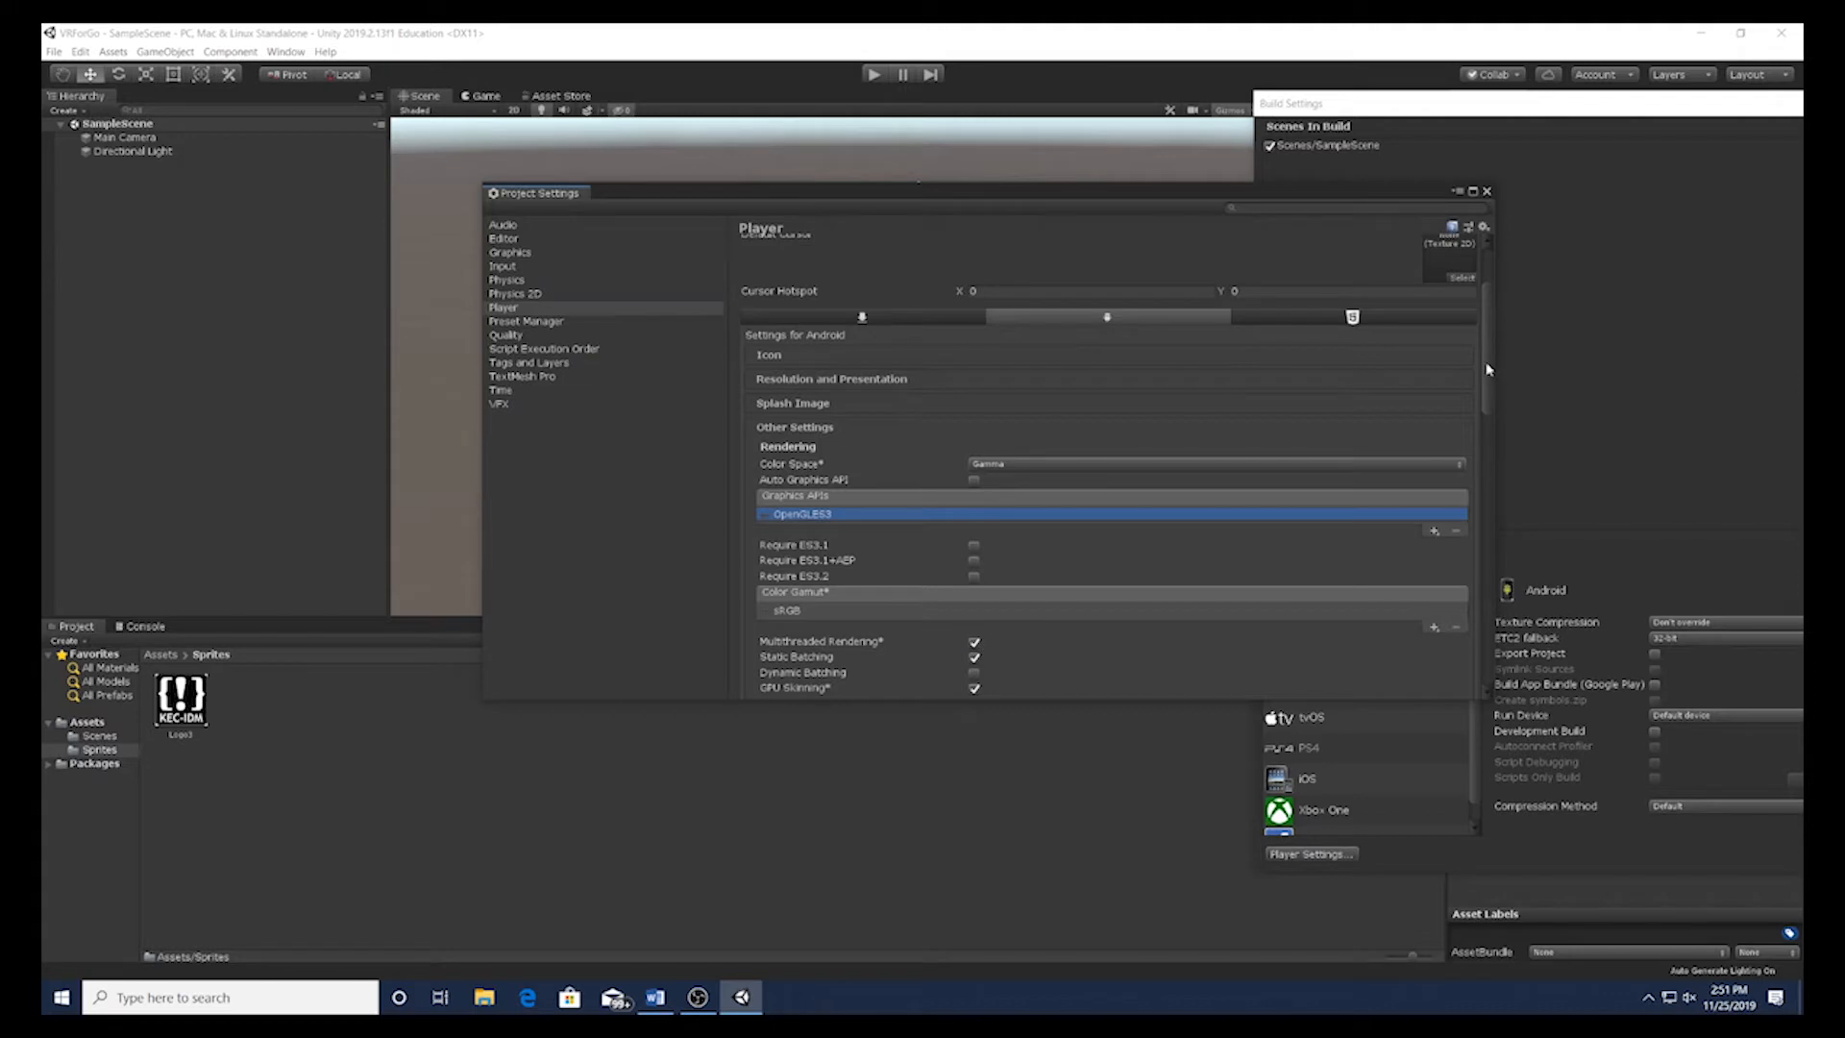
# Step: Set the Minimum API Level to Android 7.1 'Nougat' (API level 25), and view the Scripting Backend options without changing them
pyautogui.scroll(-2, 1481, 385)
pyautogui.moveTo(1478, 388); pyautogui.dragTo(1475, 465)
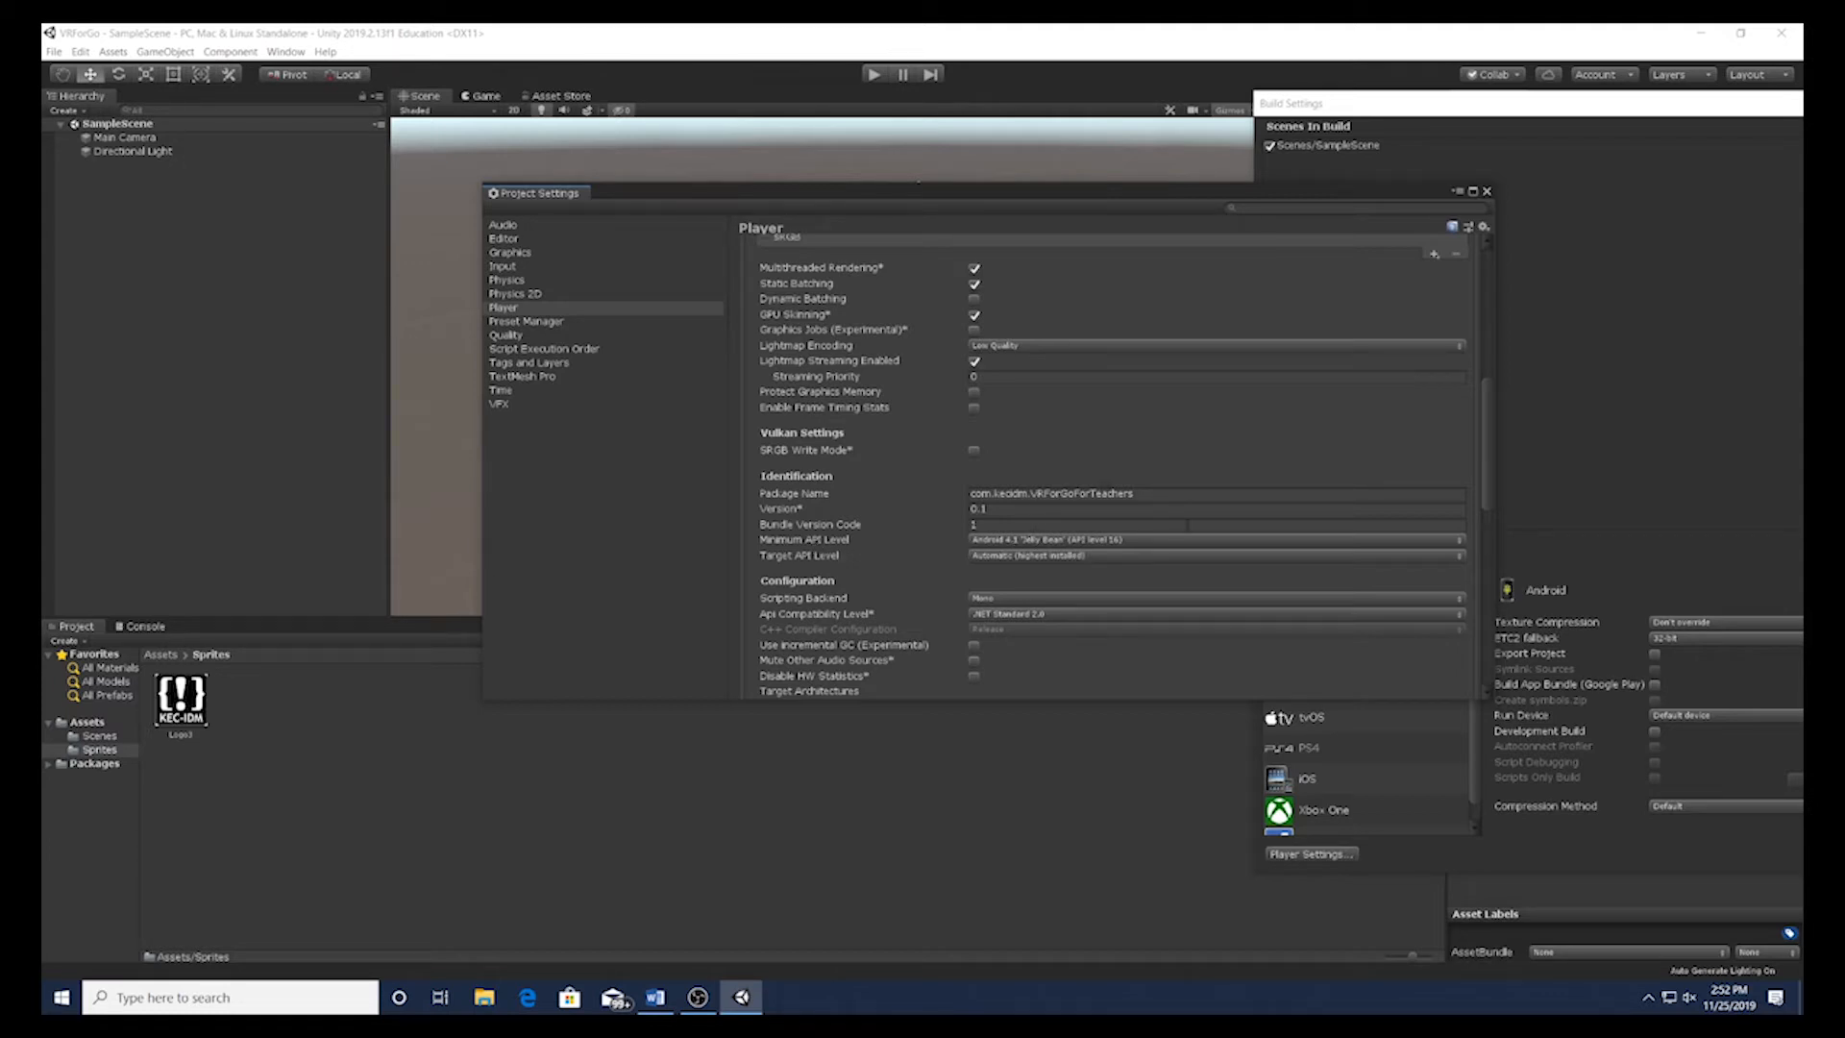
pyautogui.click(1205, 540)
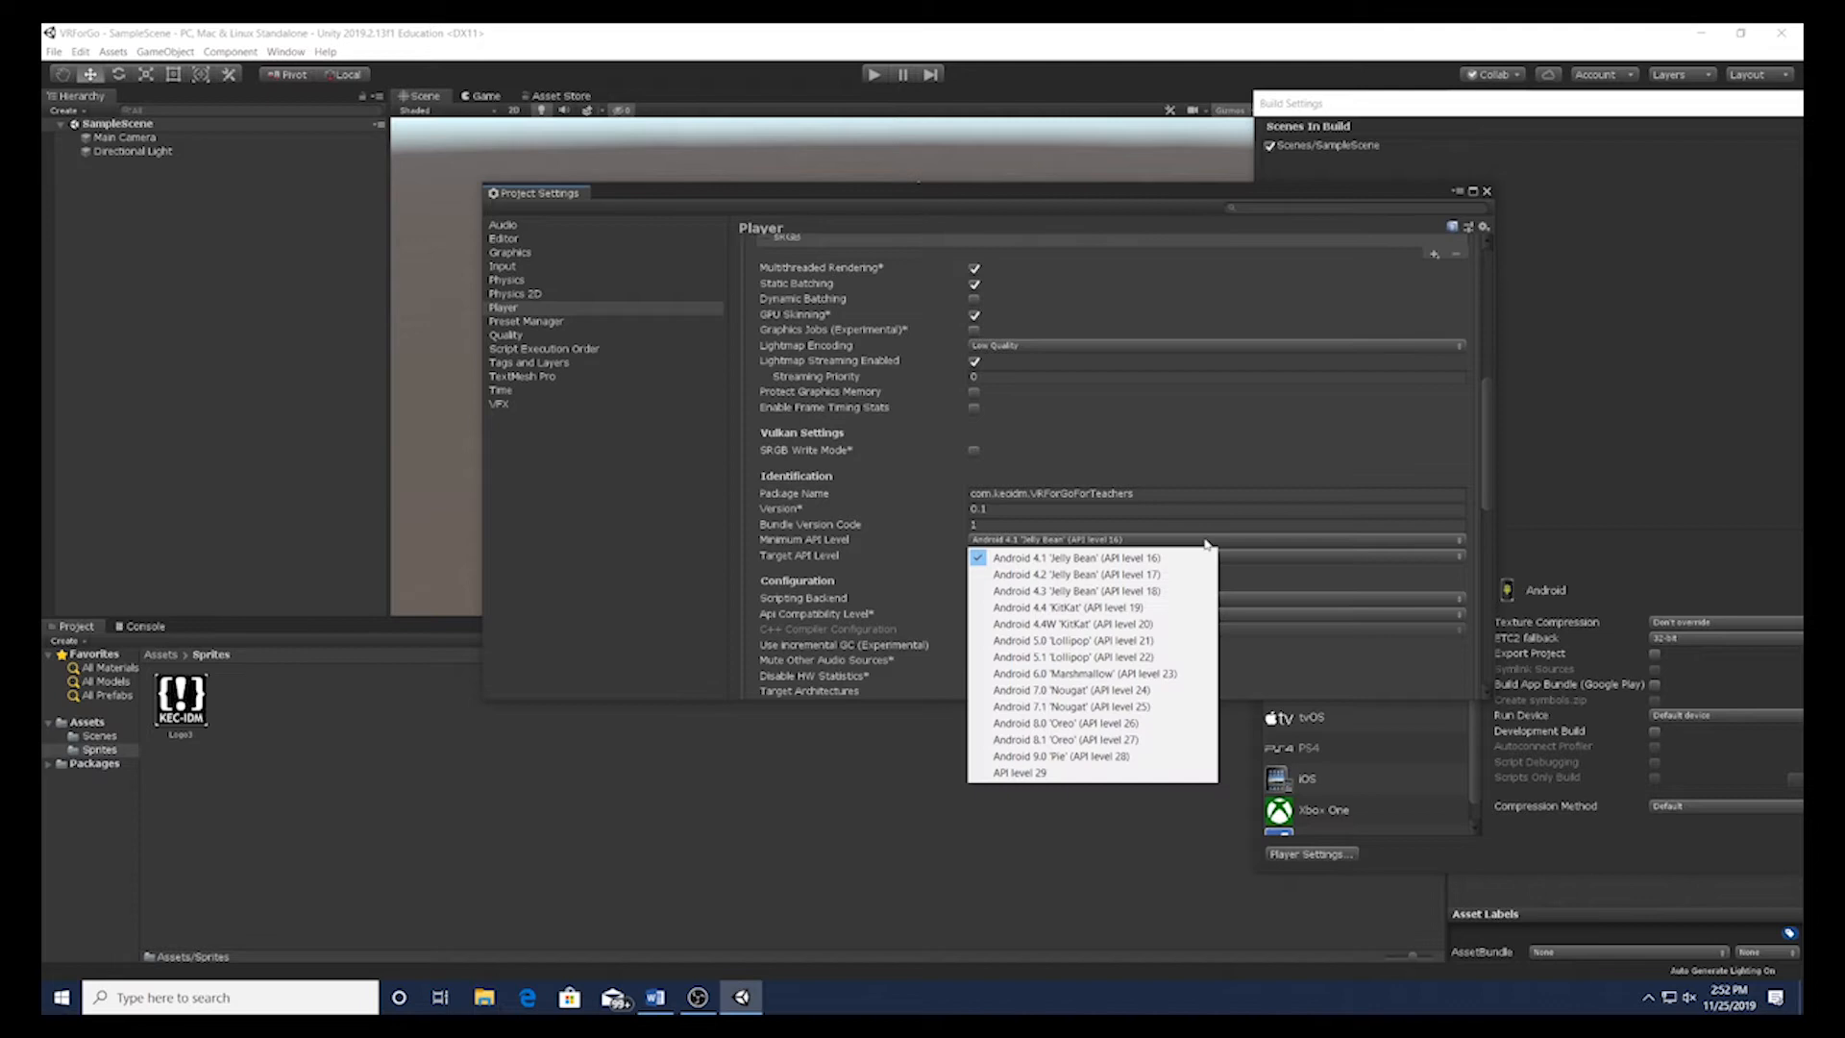
pyautogui.click(1148, 707)
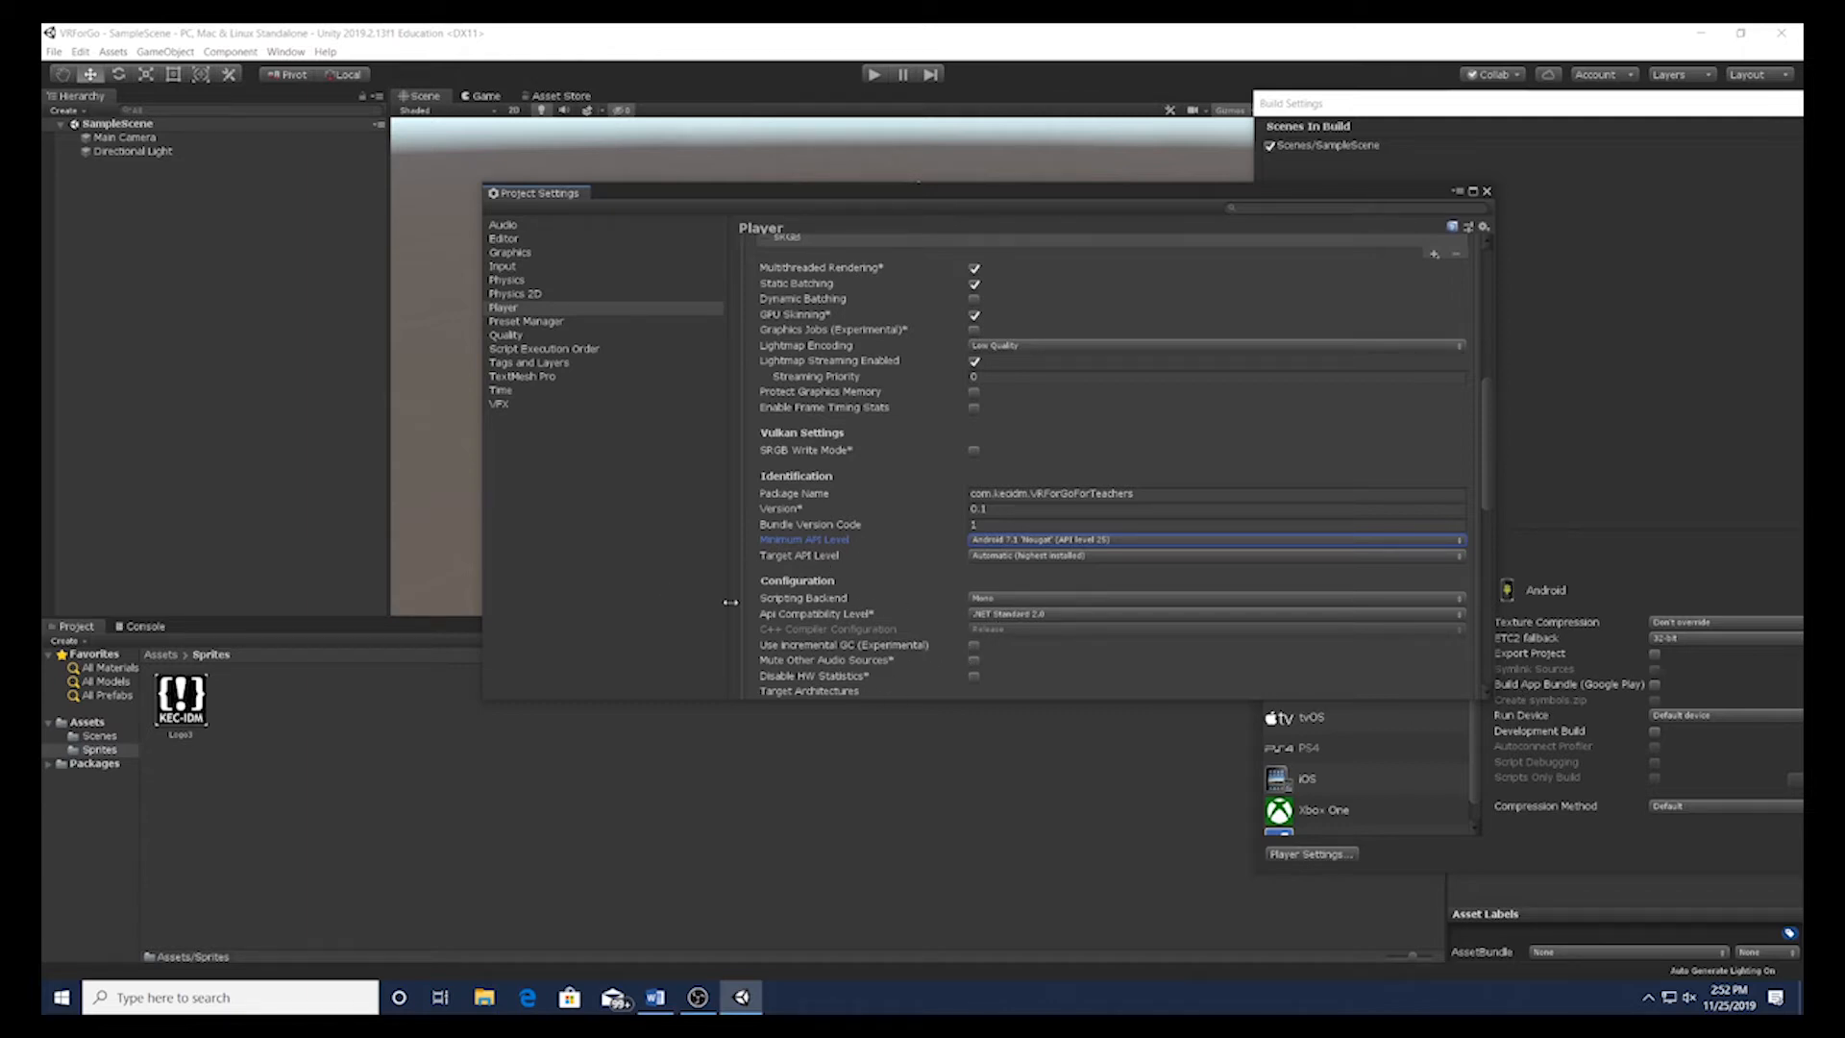
pyautogui.click(1024, 599)
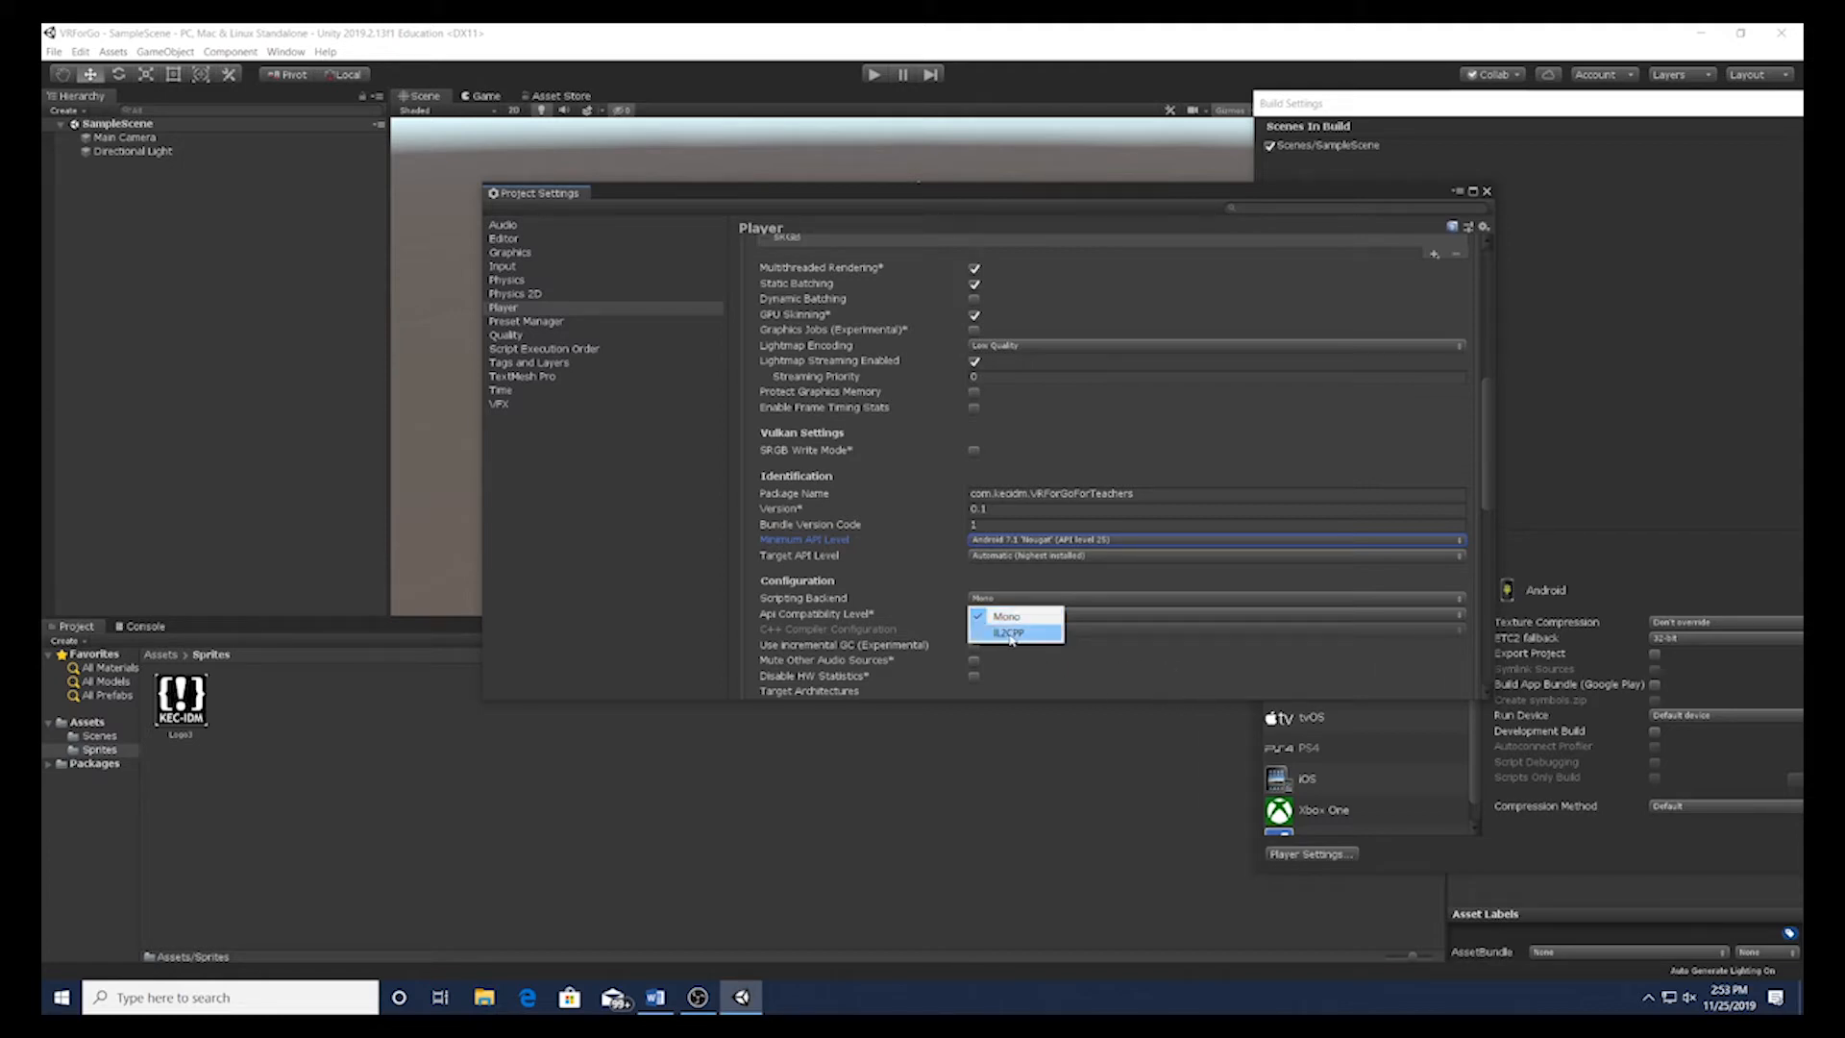
pyautogui.click(1168, 677)
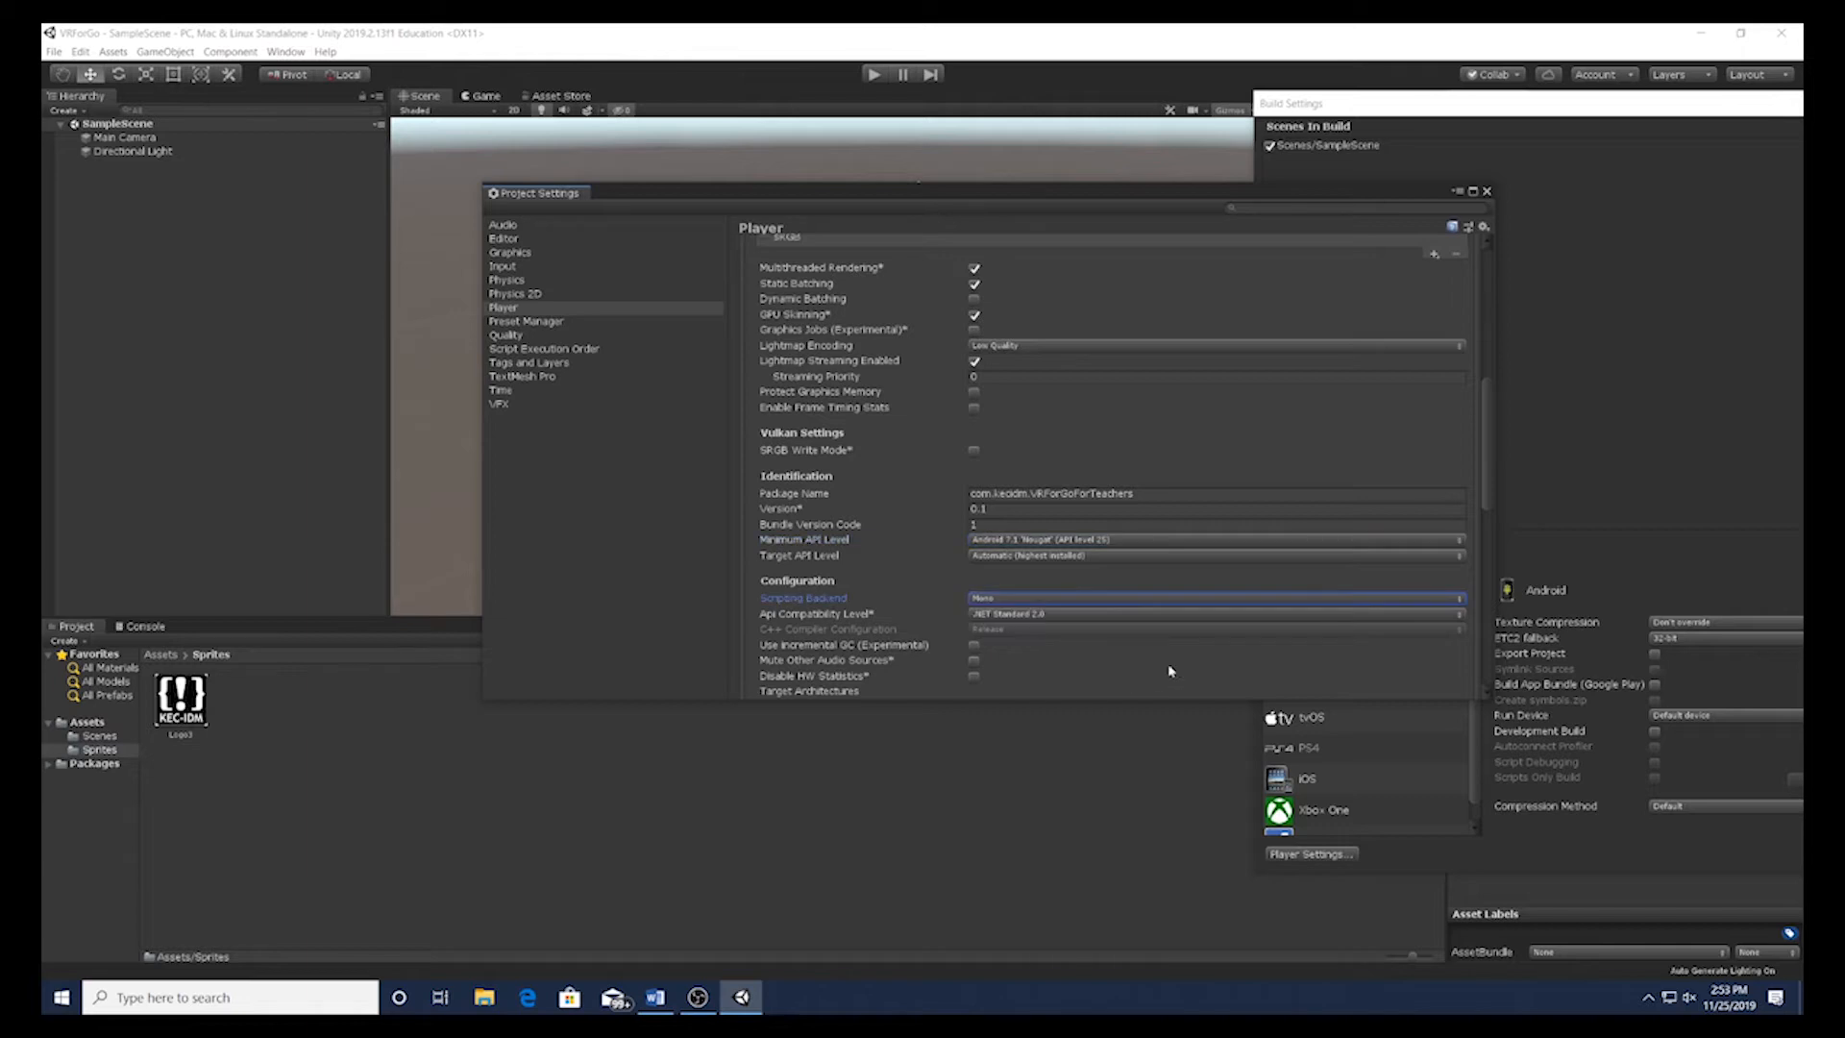
# Step: Set the Stack Trace logging to Full for Error, Assert, Warning, Log and Exception
pyautogui.moveTo(1486, 491); pyautogui.dragTo(1491, 561)
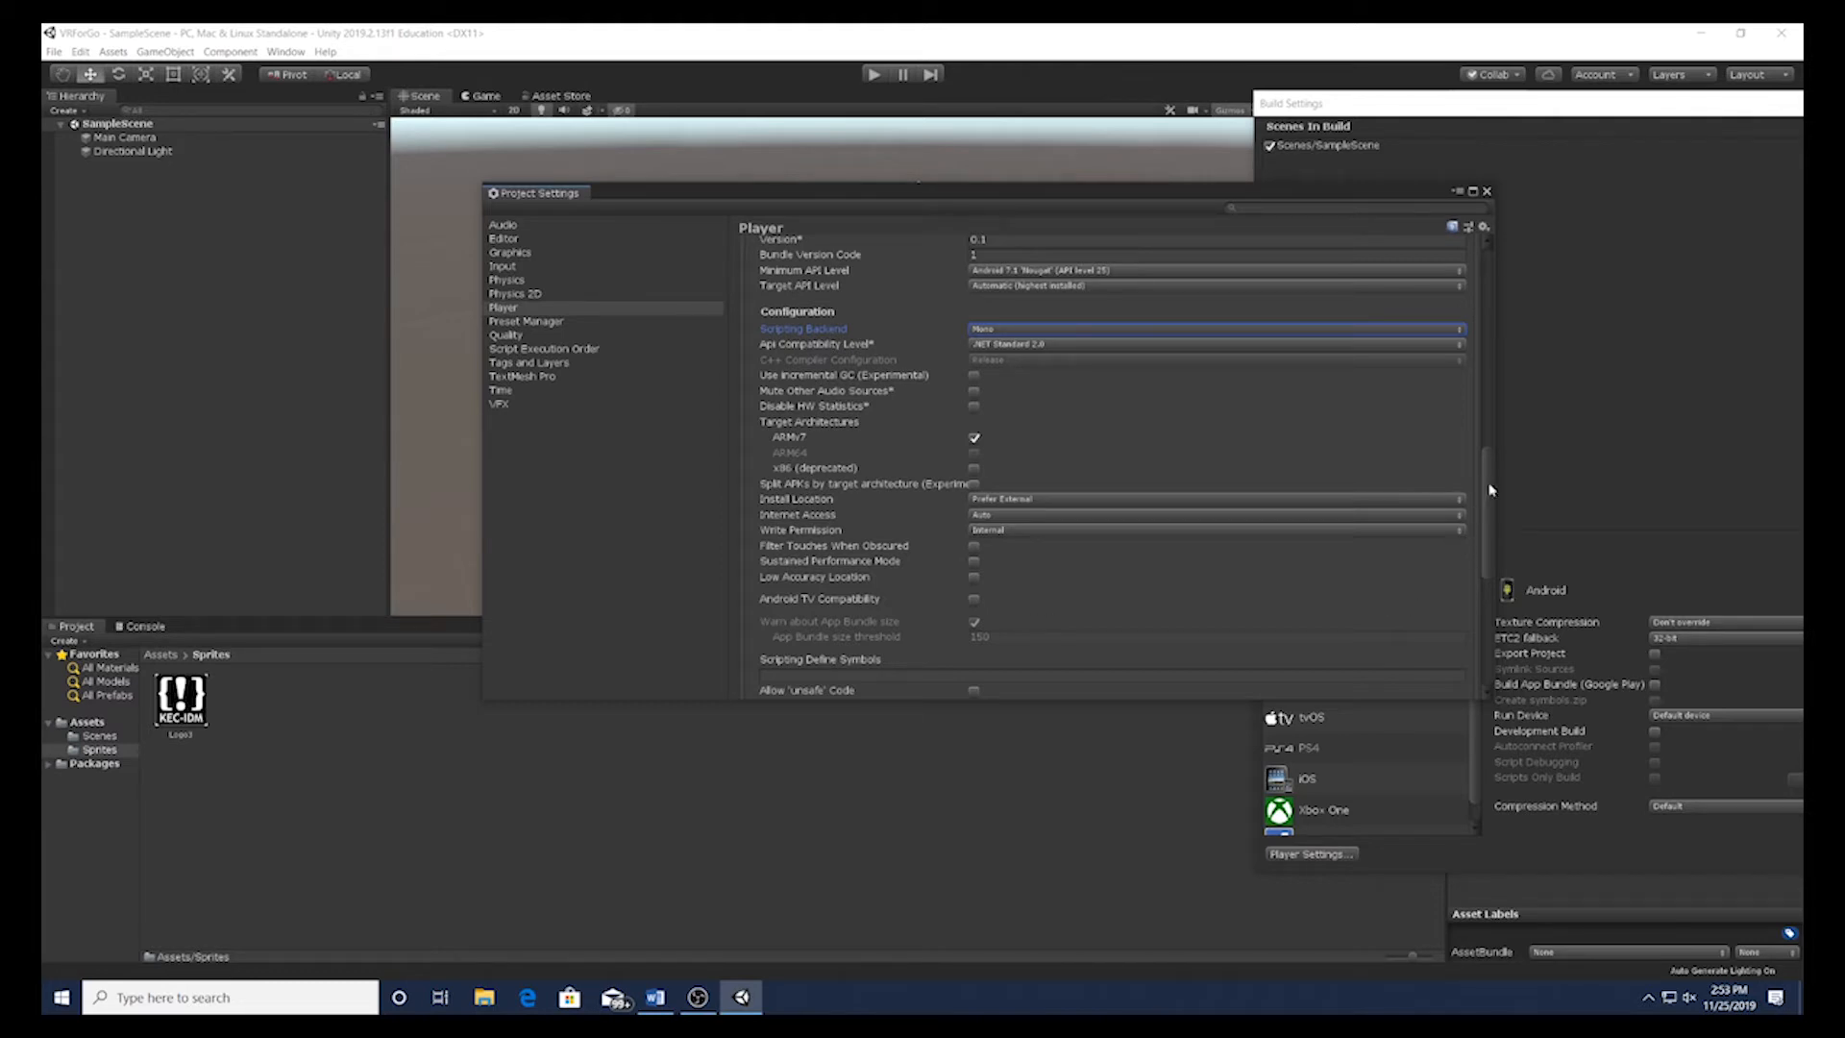
pyautogui.moveTo(1488, 486); pyautogui.dragTo(1483, 581)
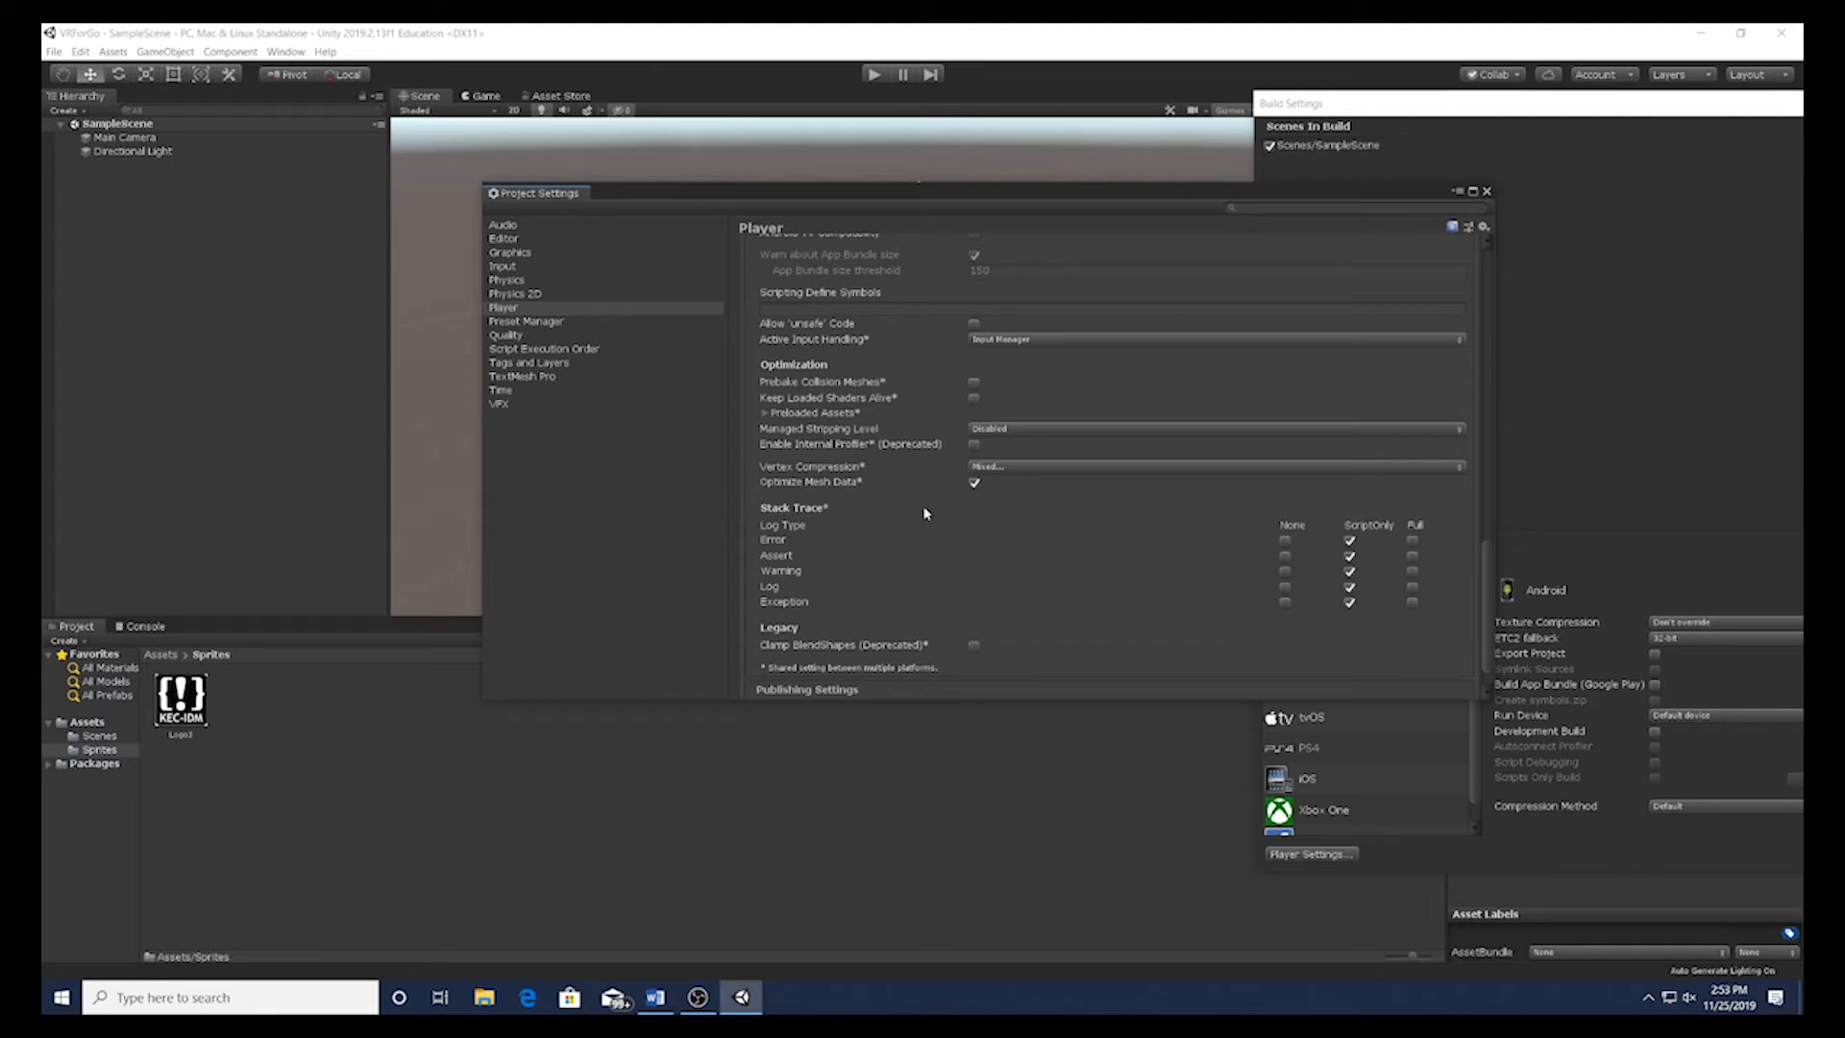
pyautogui.click(1413, 540)
pyautogui.click(1412, 555)
pyautogui.click(1412, 571)
pyautogui.click(1413, 586)
pyautogui.scroll(-1, 1117, 601)
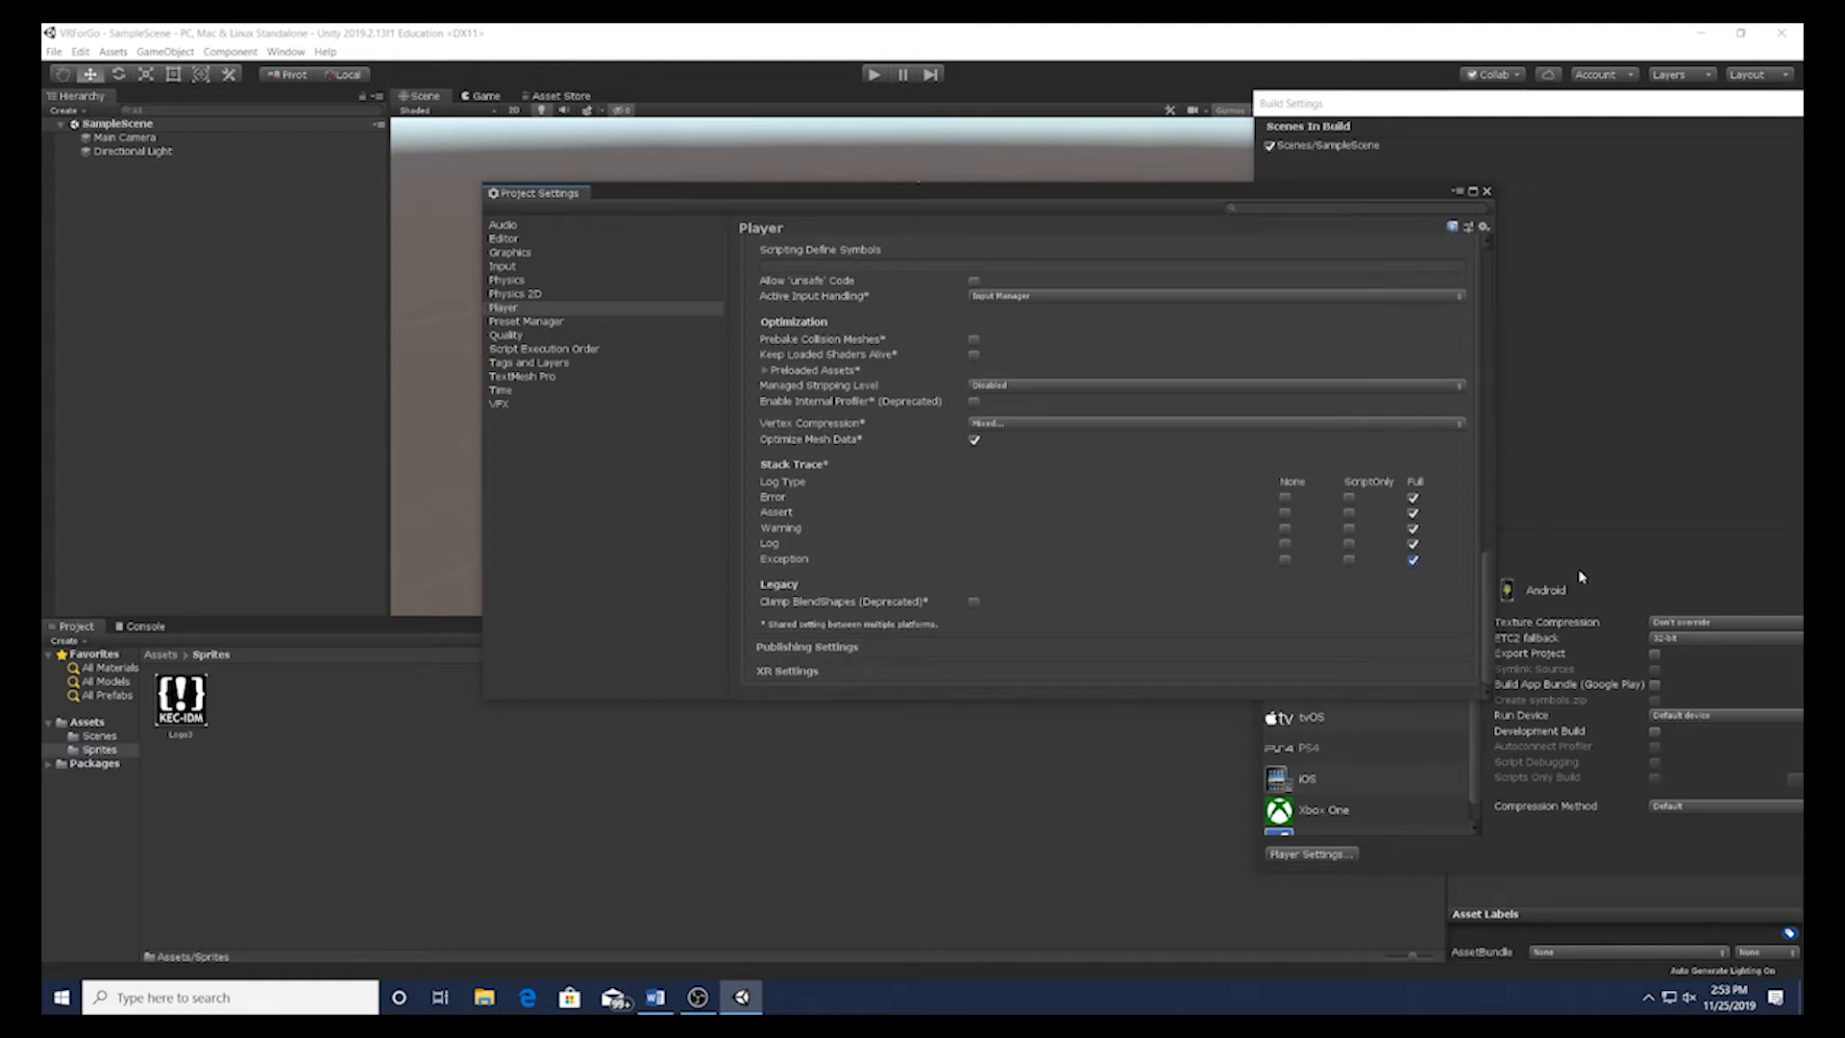
# Step: Look over the Publishing Settings, including the Minify options for Release and Debug, leaving them as they are
pyautogui.click(889, 646)
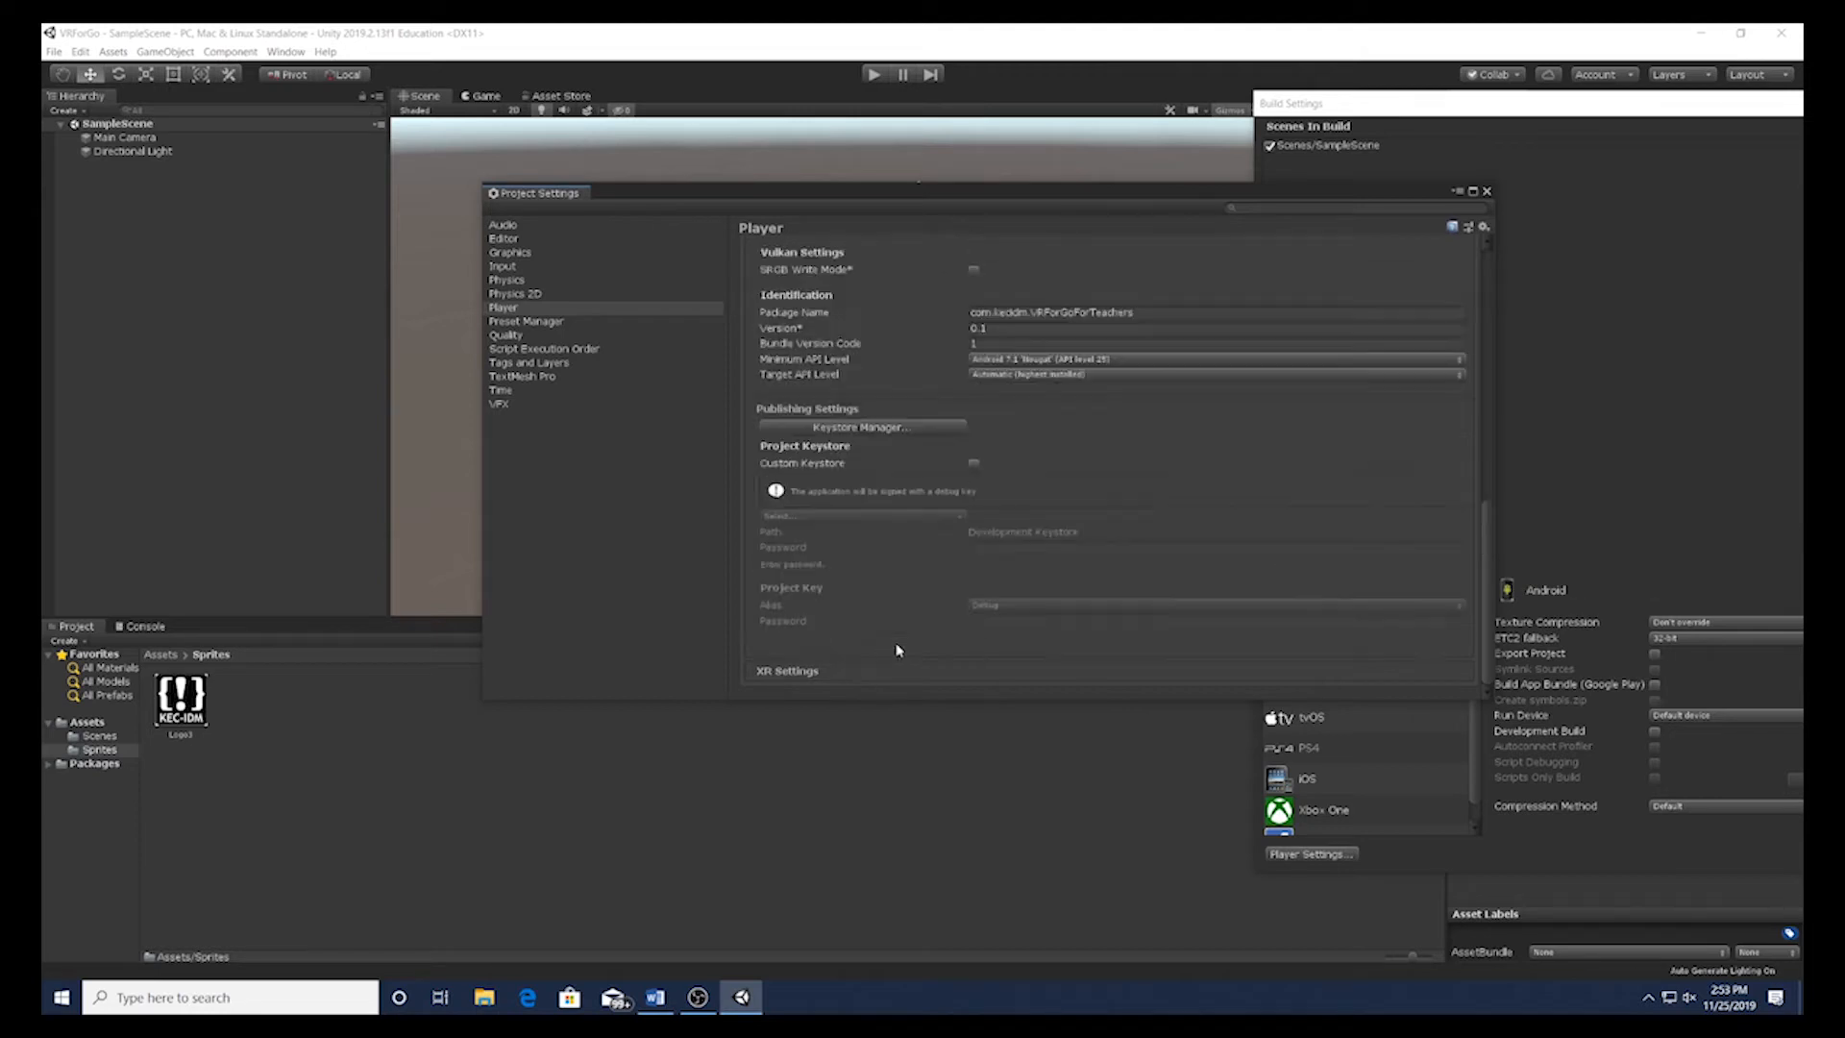
pyautogui.scroll(-5, 898, 651)
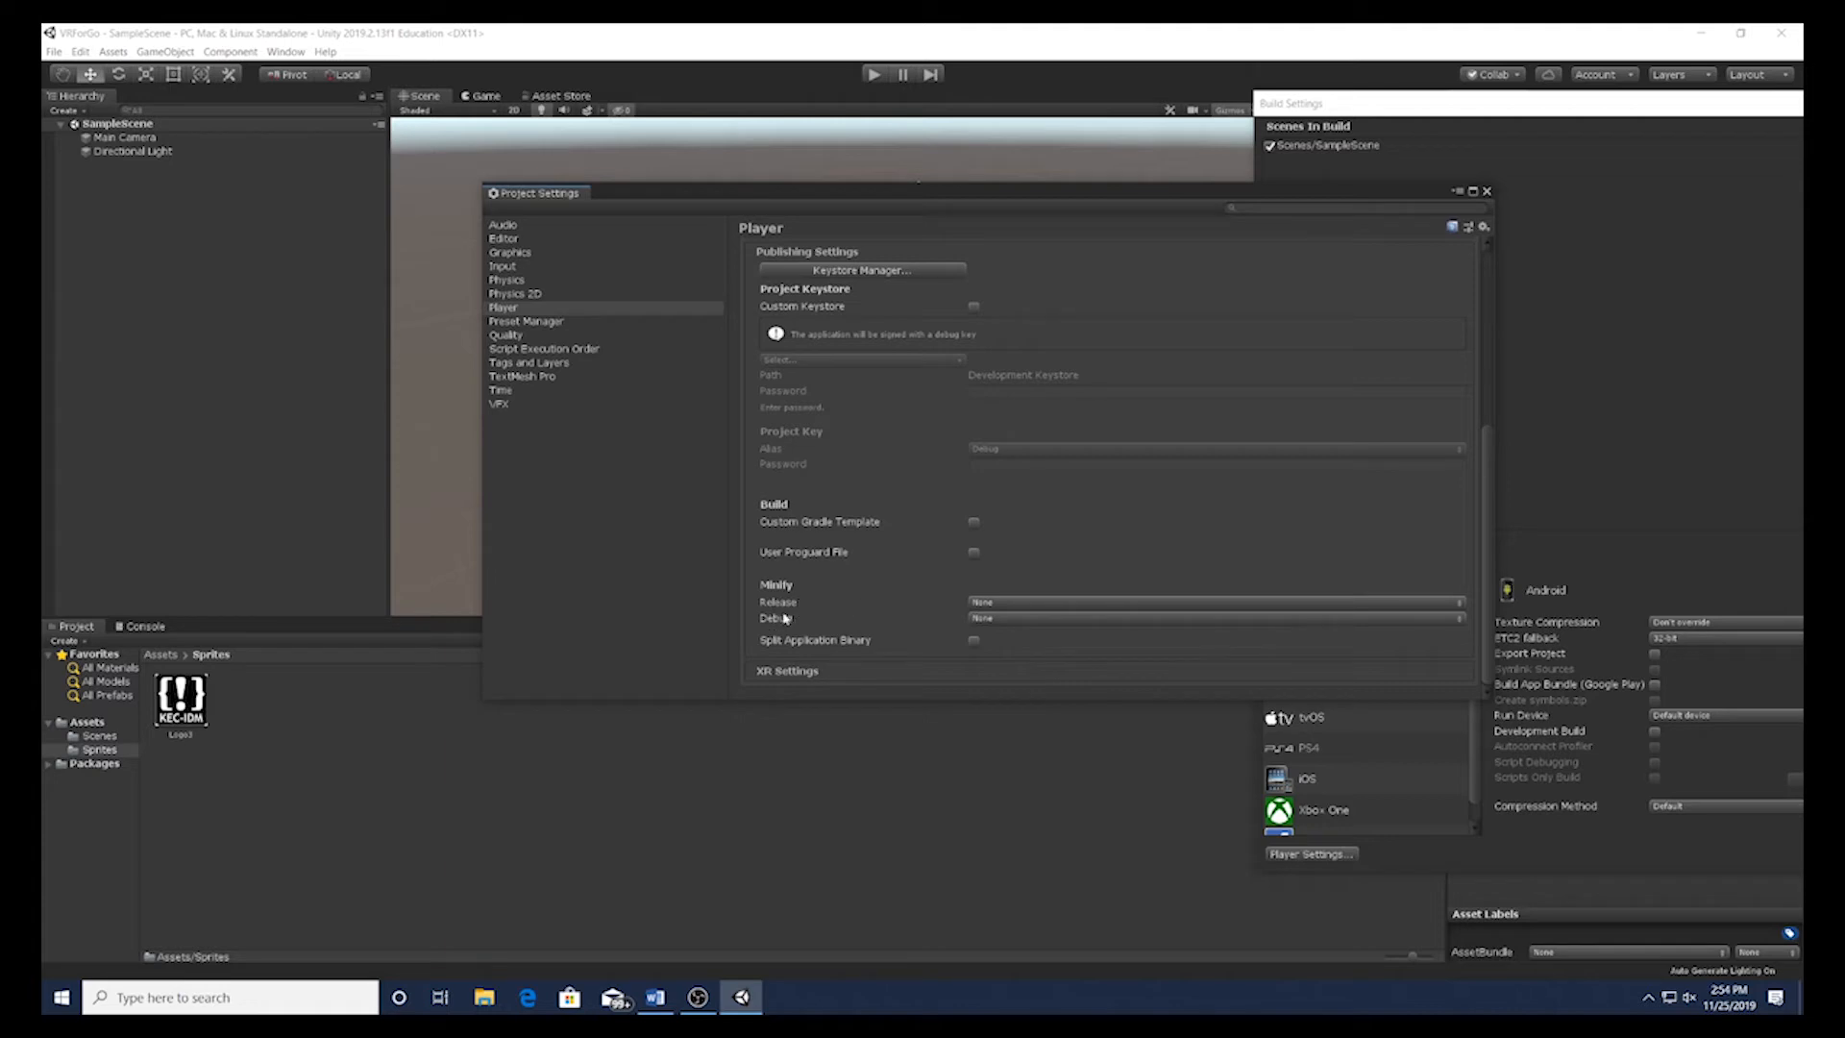
pyautogui.click(1051, 604)
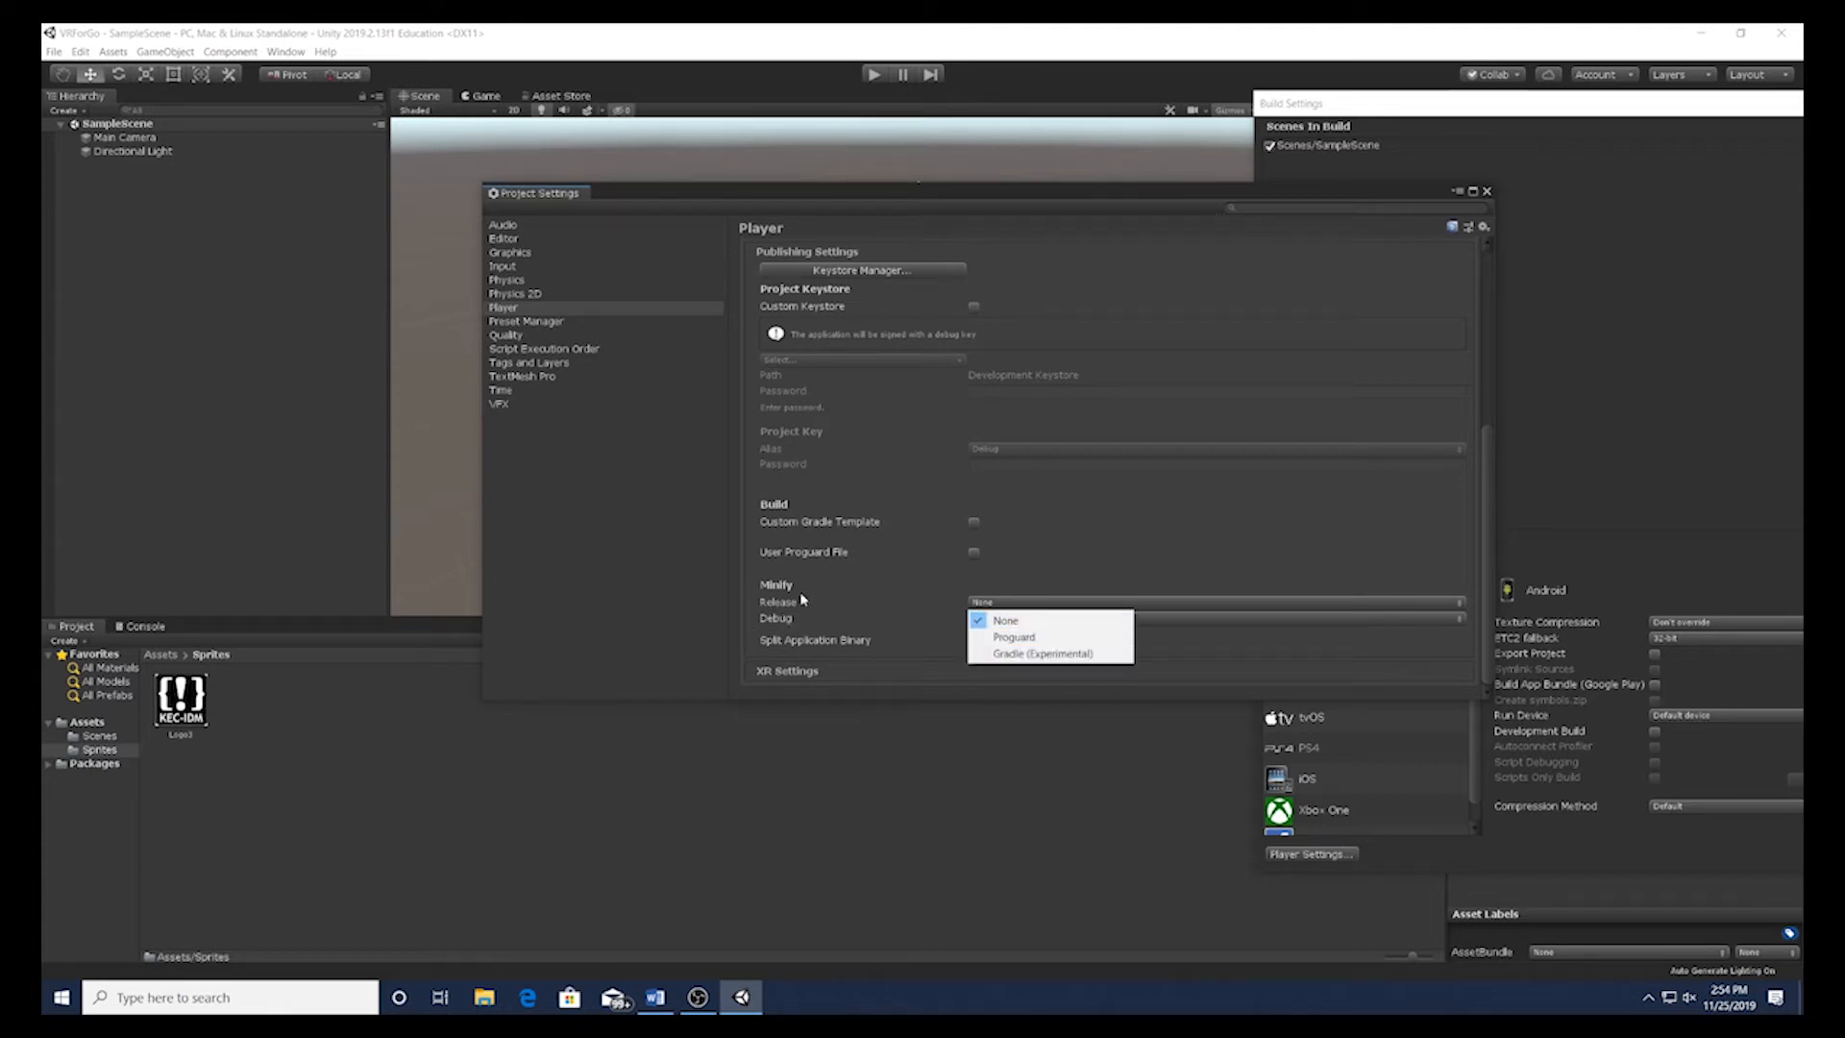
pyautogui.click(1057, 563)
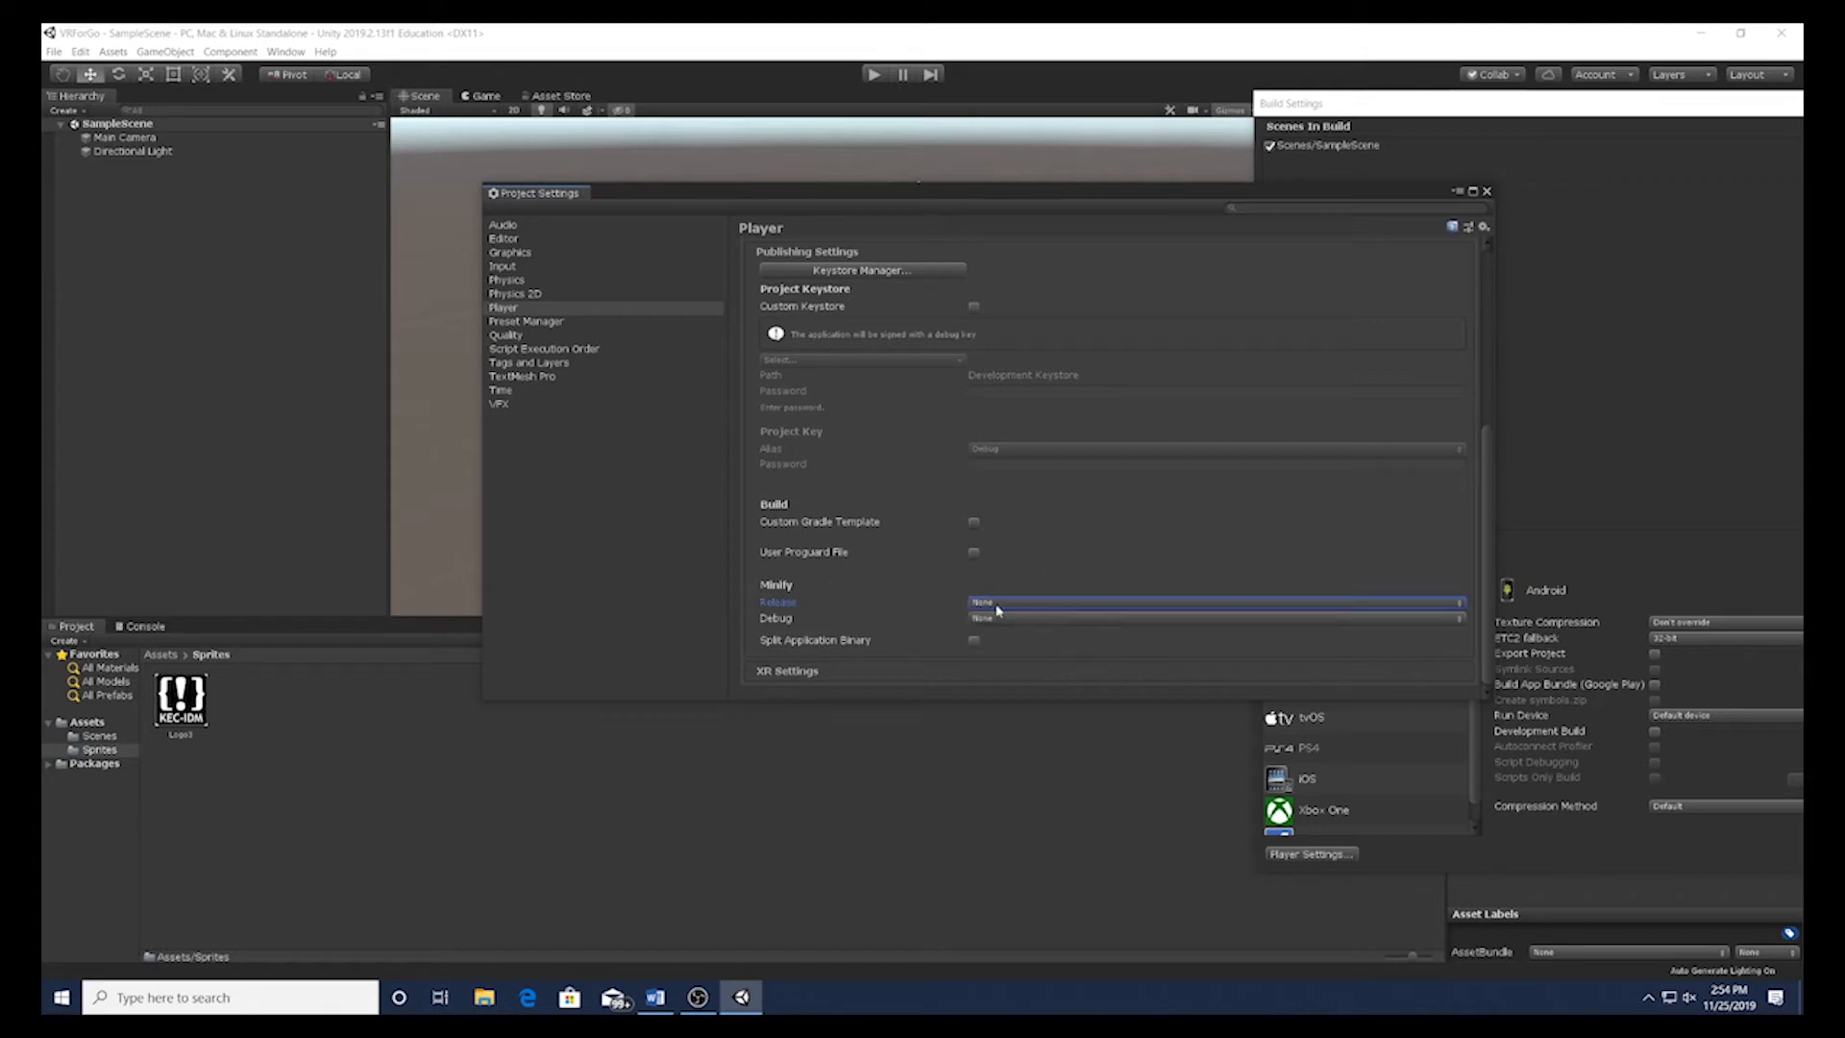
pyautogui.click(1046, 619)
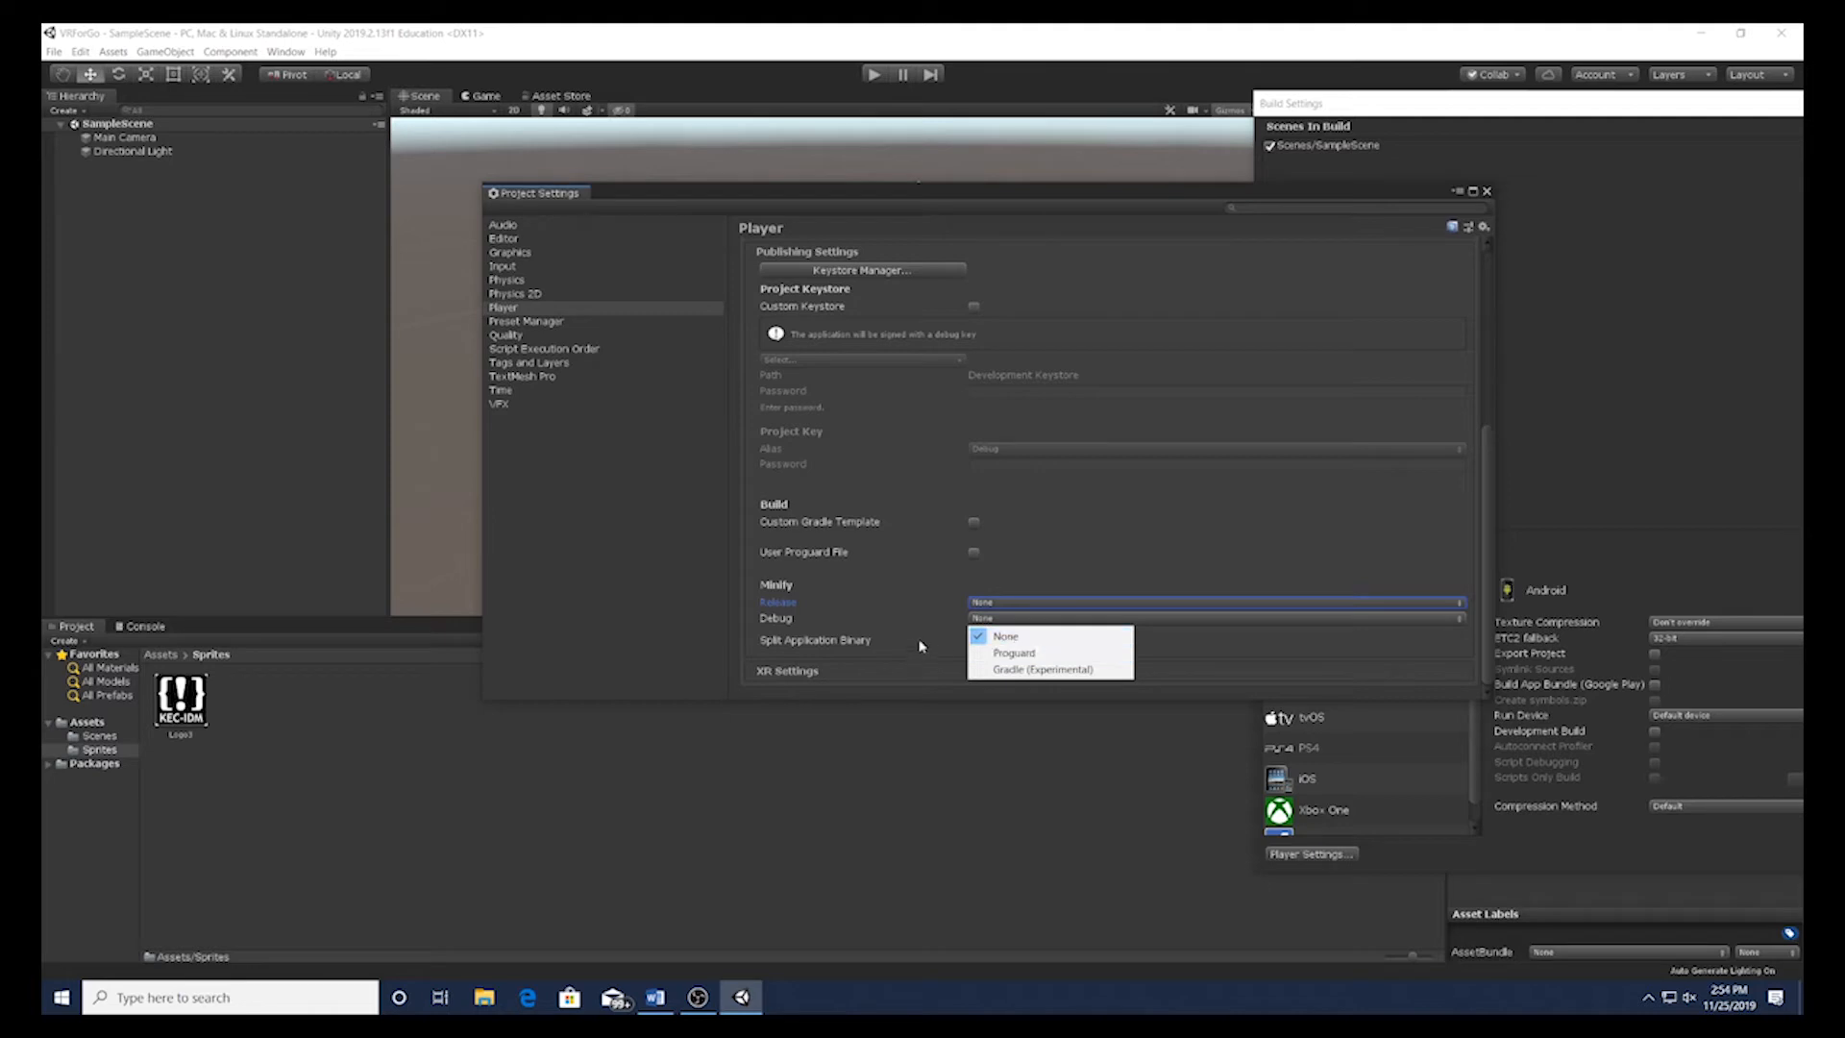
pyautogui.click(999, 575)
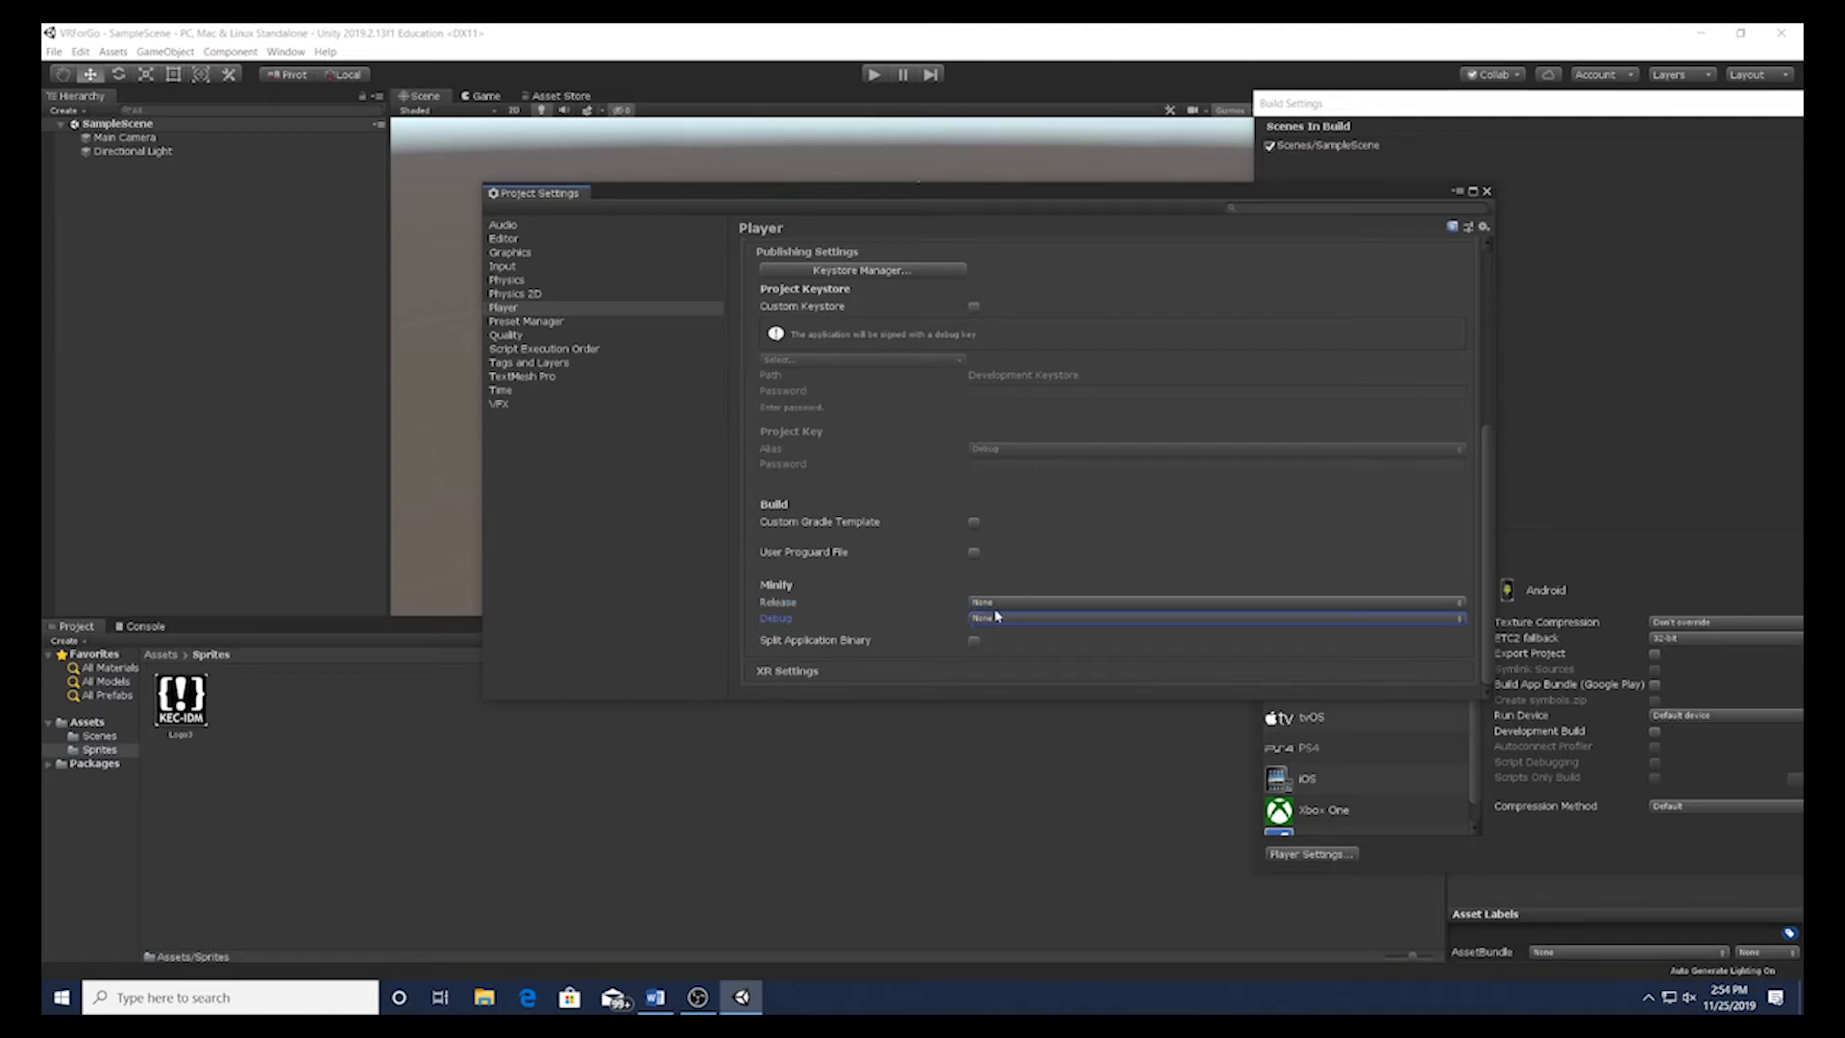
# Step: In the Android XR Settings, enable Virtual Reality Supported and add Oculus to the Virtual Reality SDKs
pyautogui.click(895, 671)
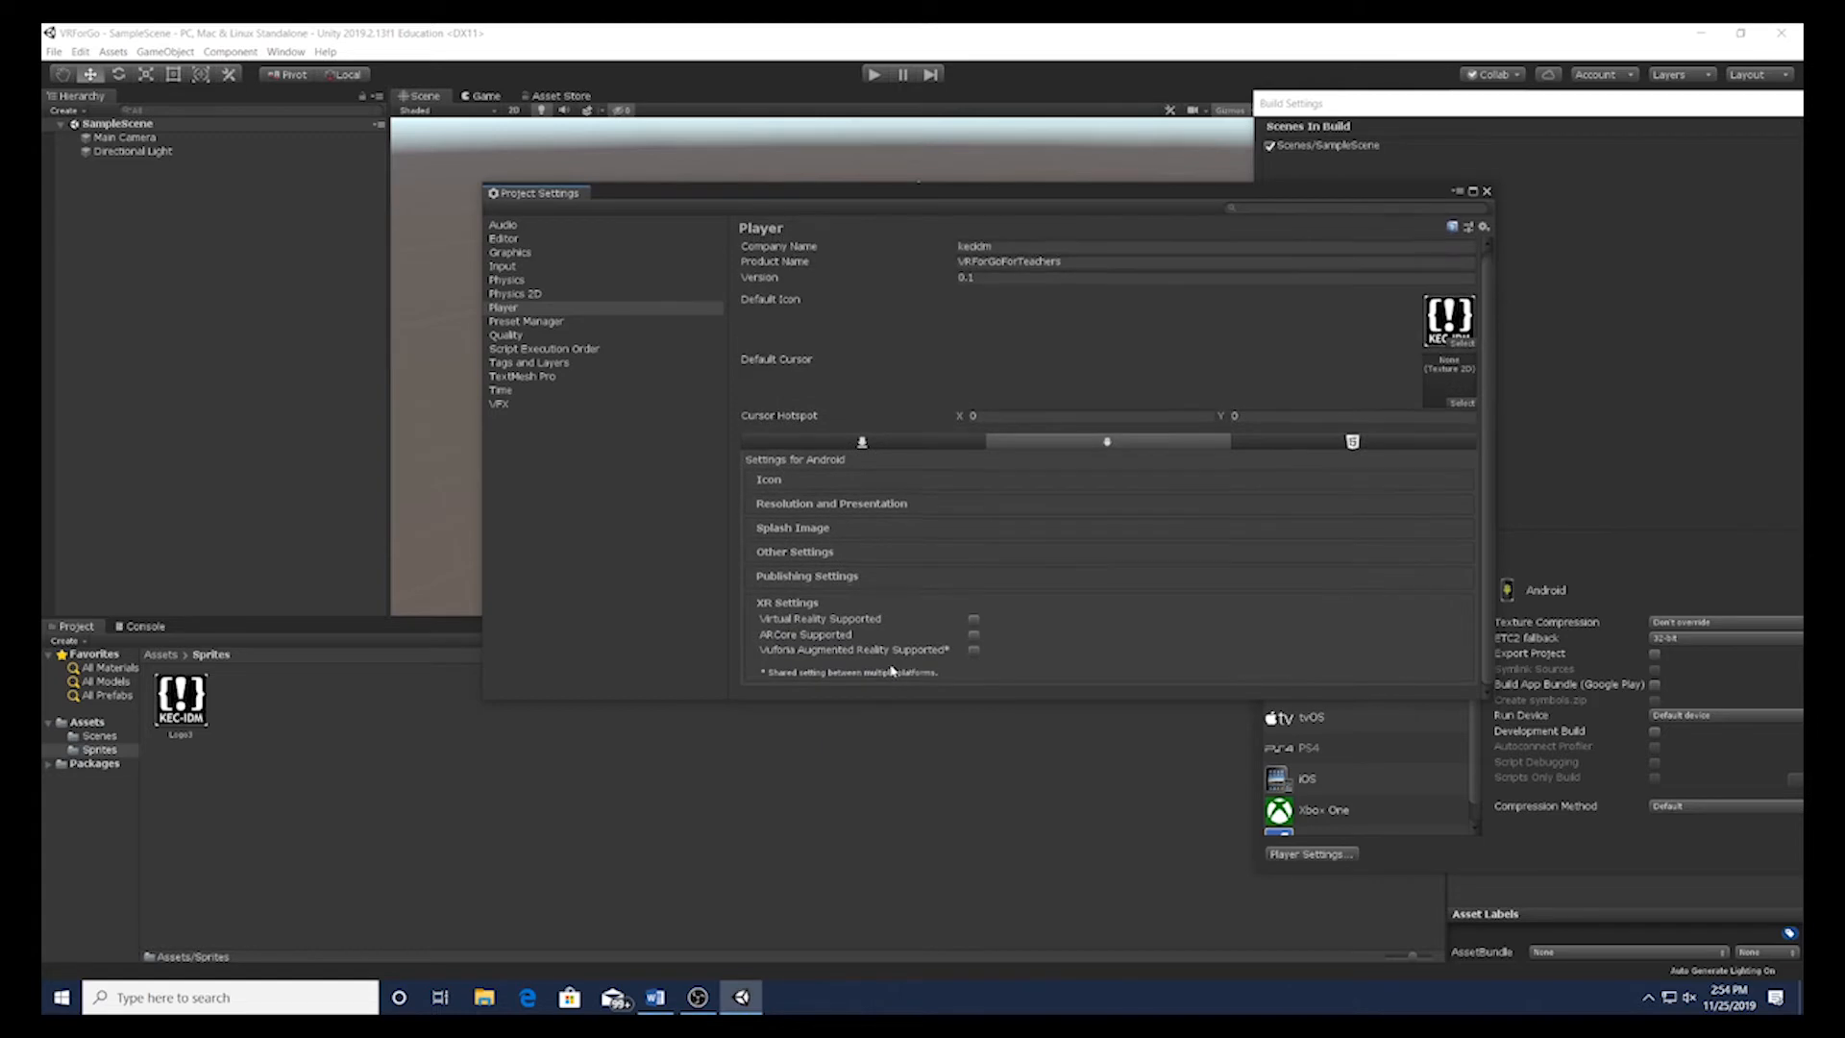
pyautogui.click(974, 621)
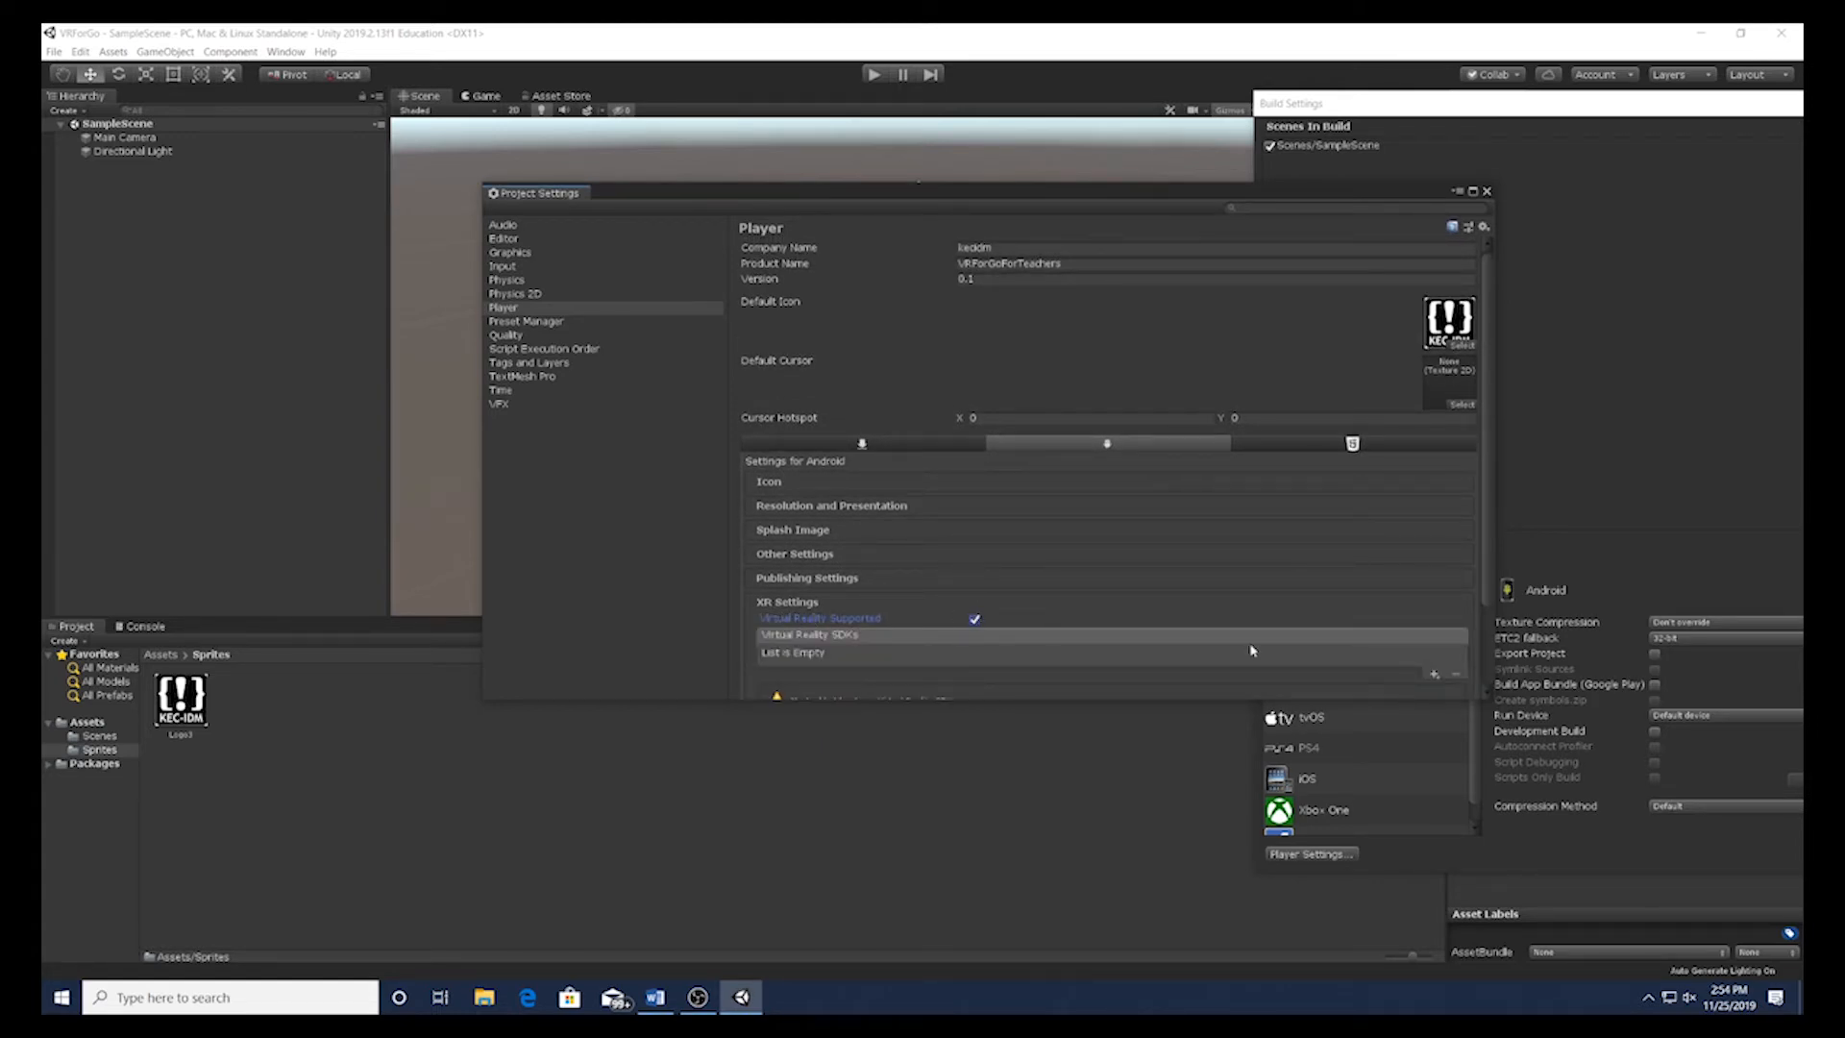
pyautogui.click(1433, 676)
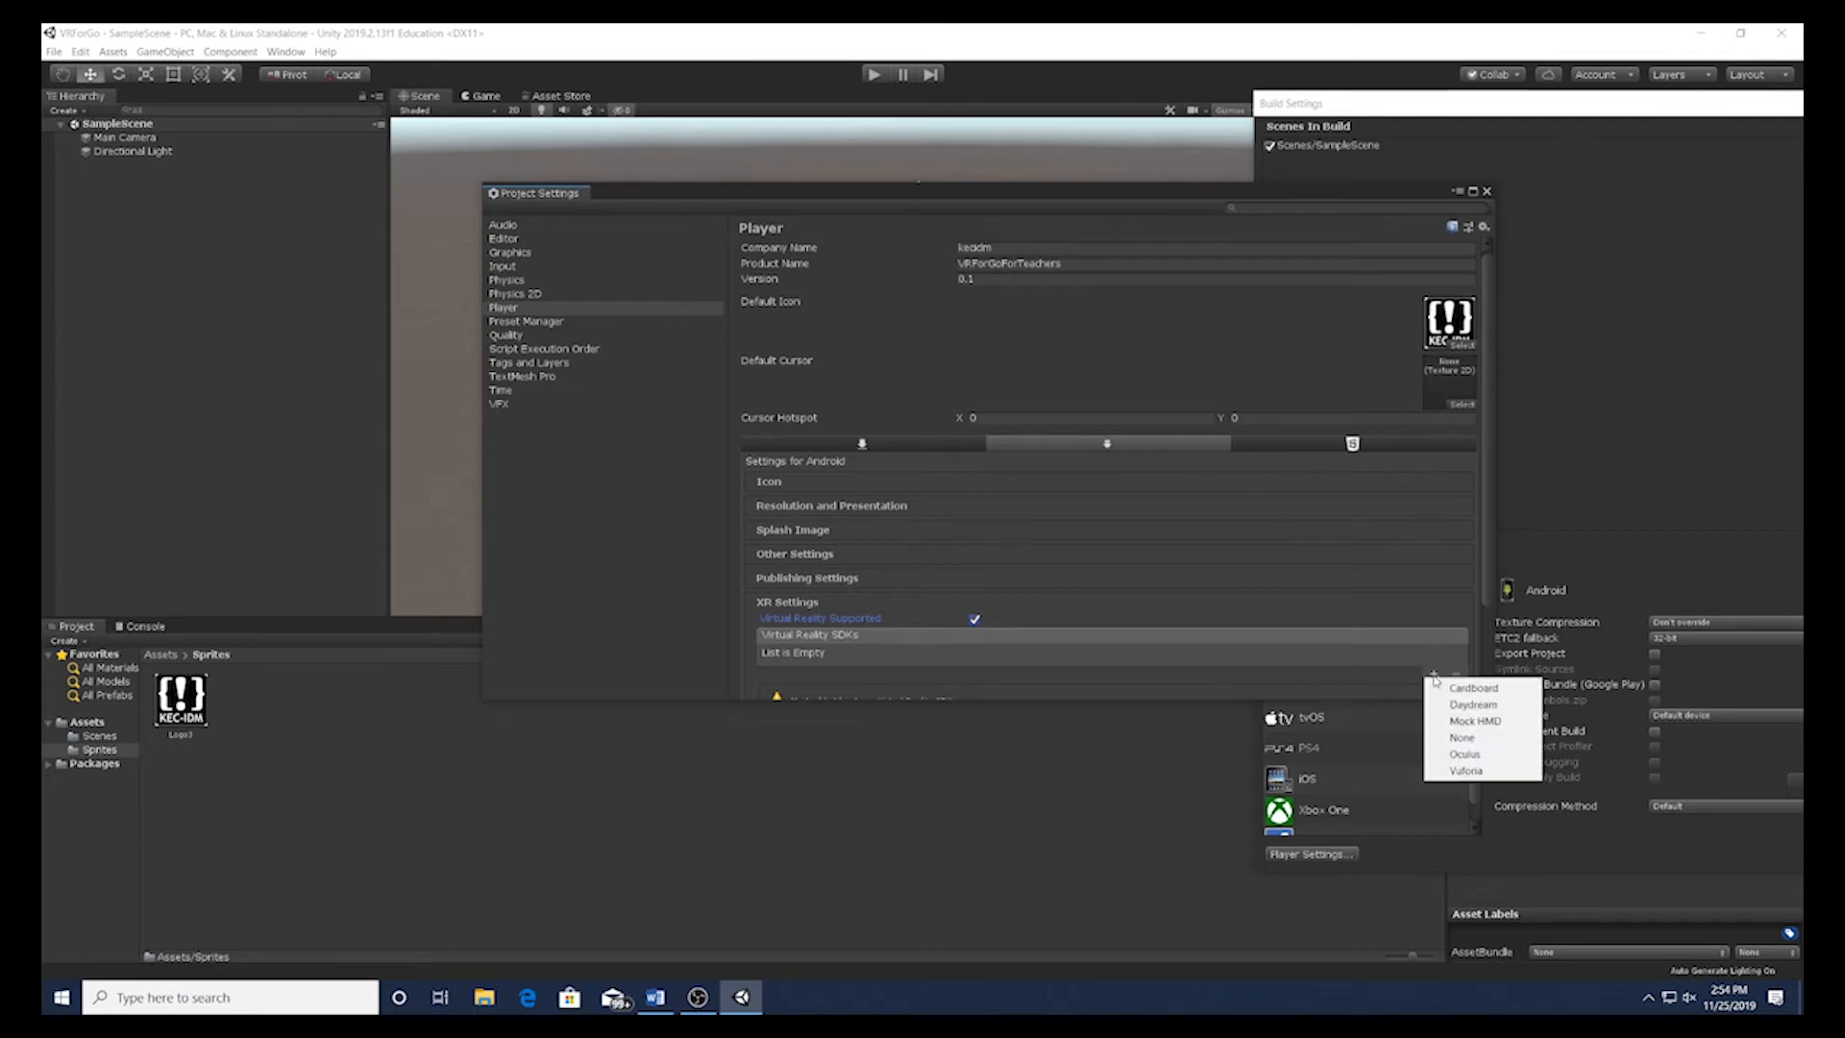
pyautogui.click(1472, 755)
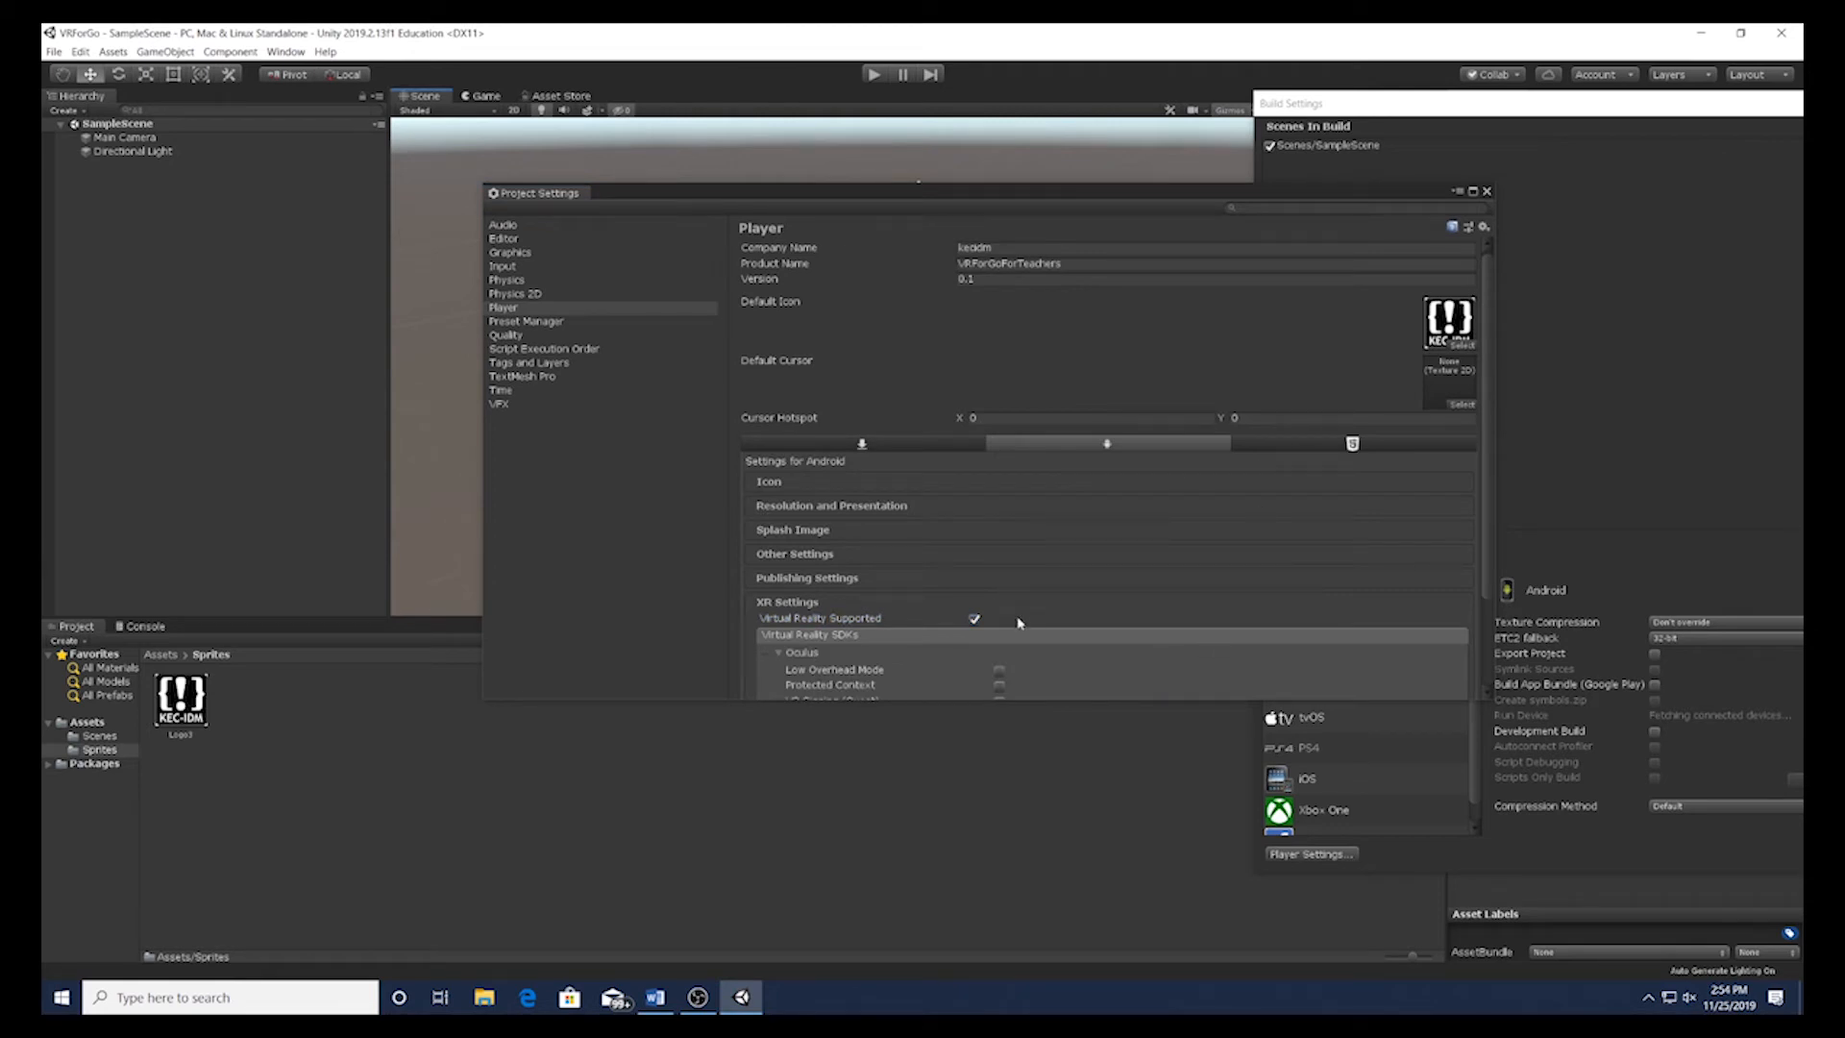
# Step: Review the Oculus SDK settings and the Stereo Rendering Mode options without changing them, and close the Project Settings
pyautogui.scroll(-3, 1020, 625)
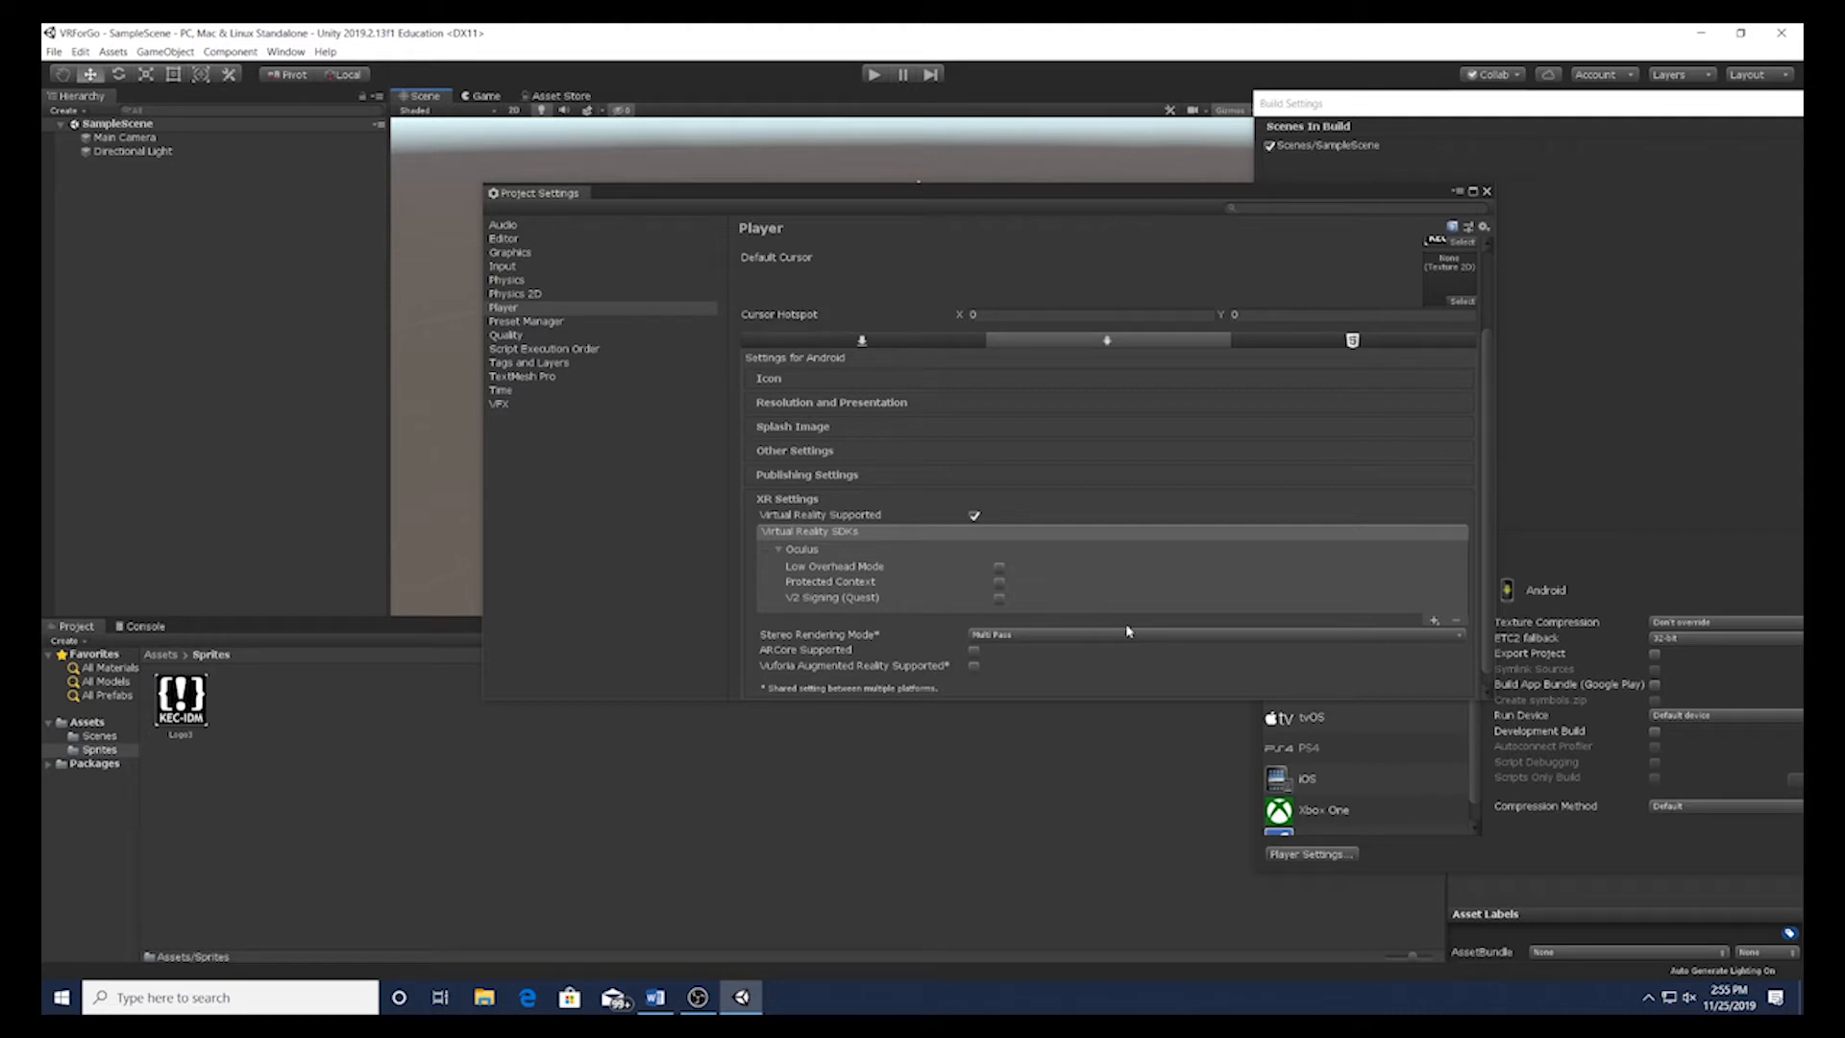
pyautogui.click(1030, 636)
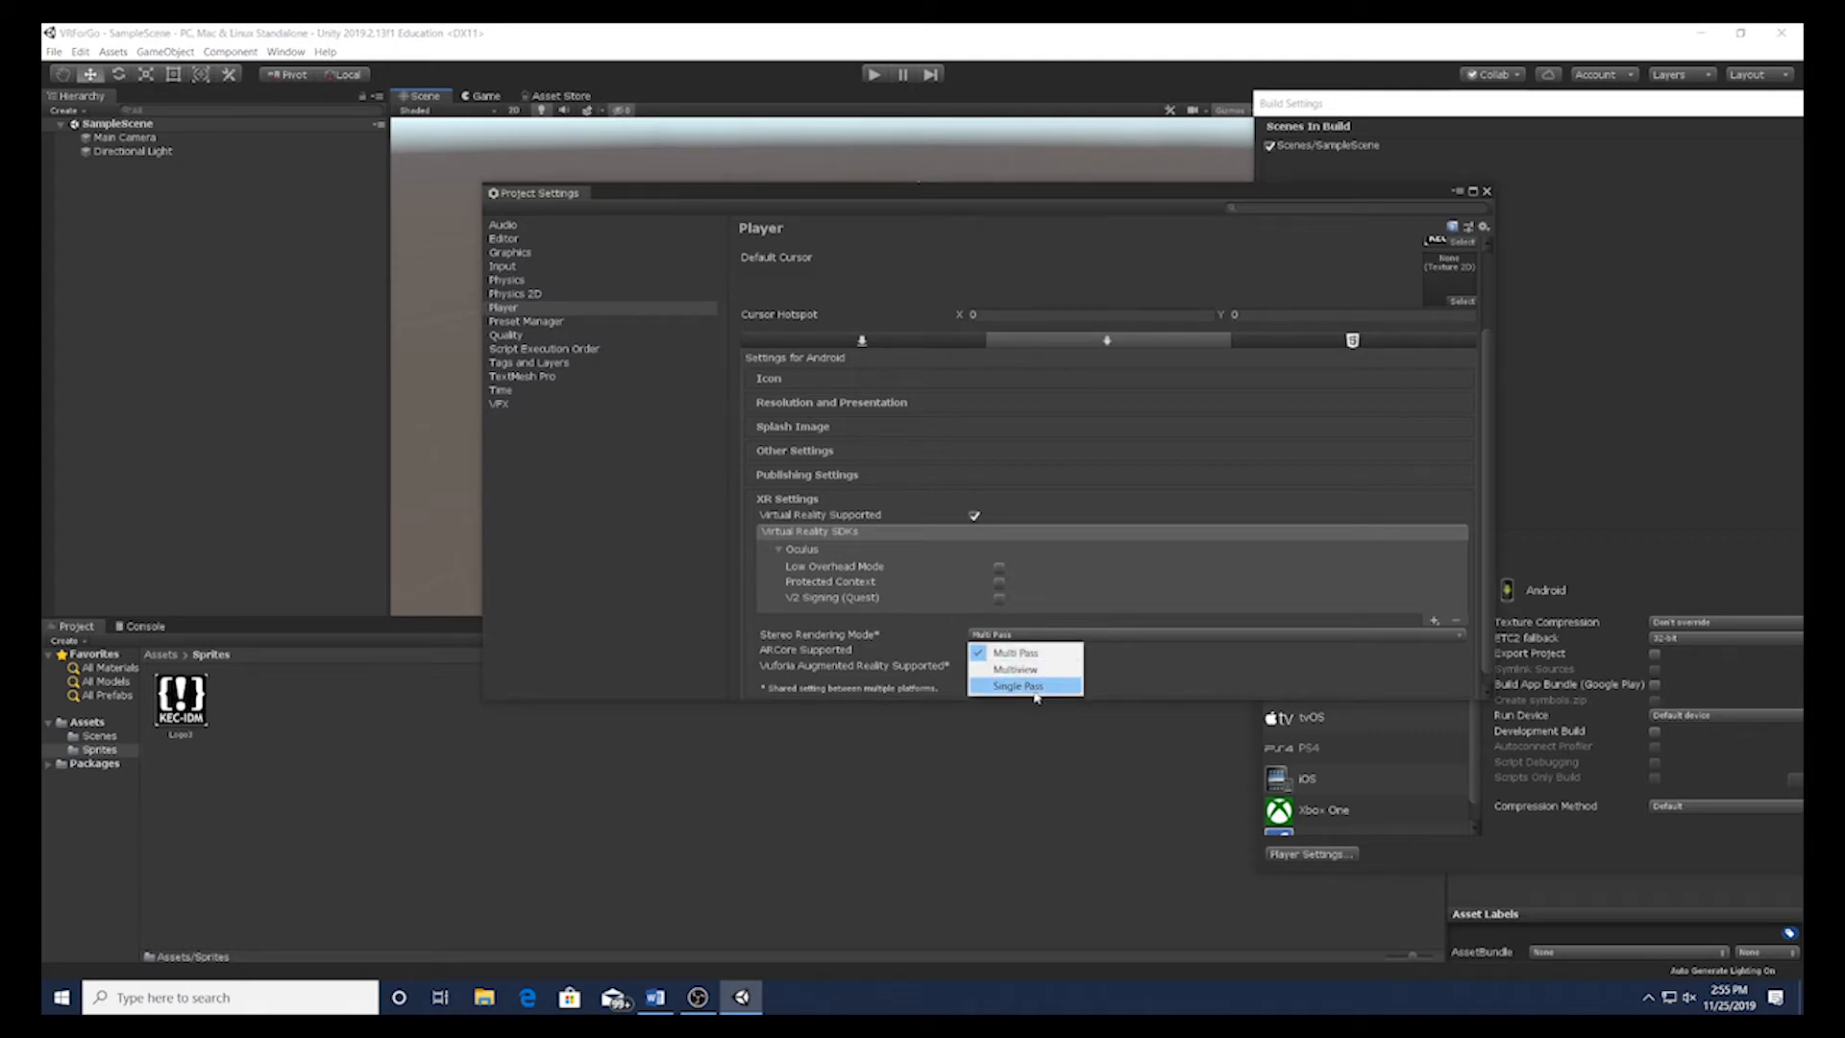
pyautogui.click(1246, 673)
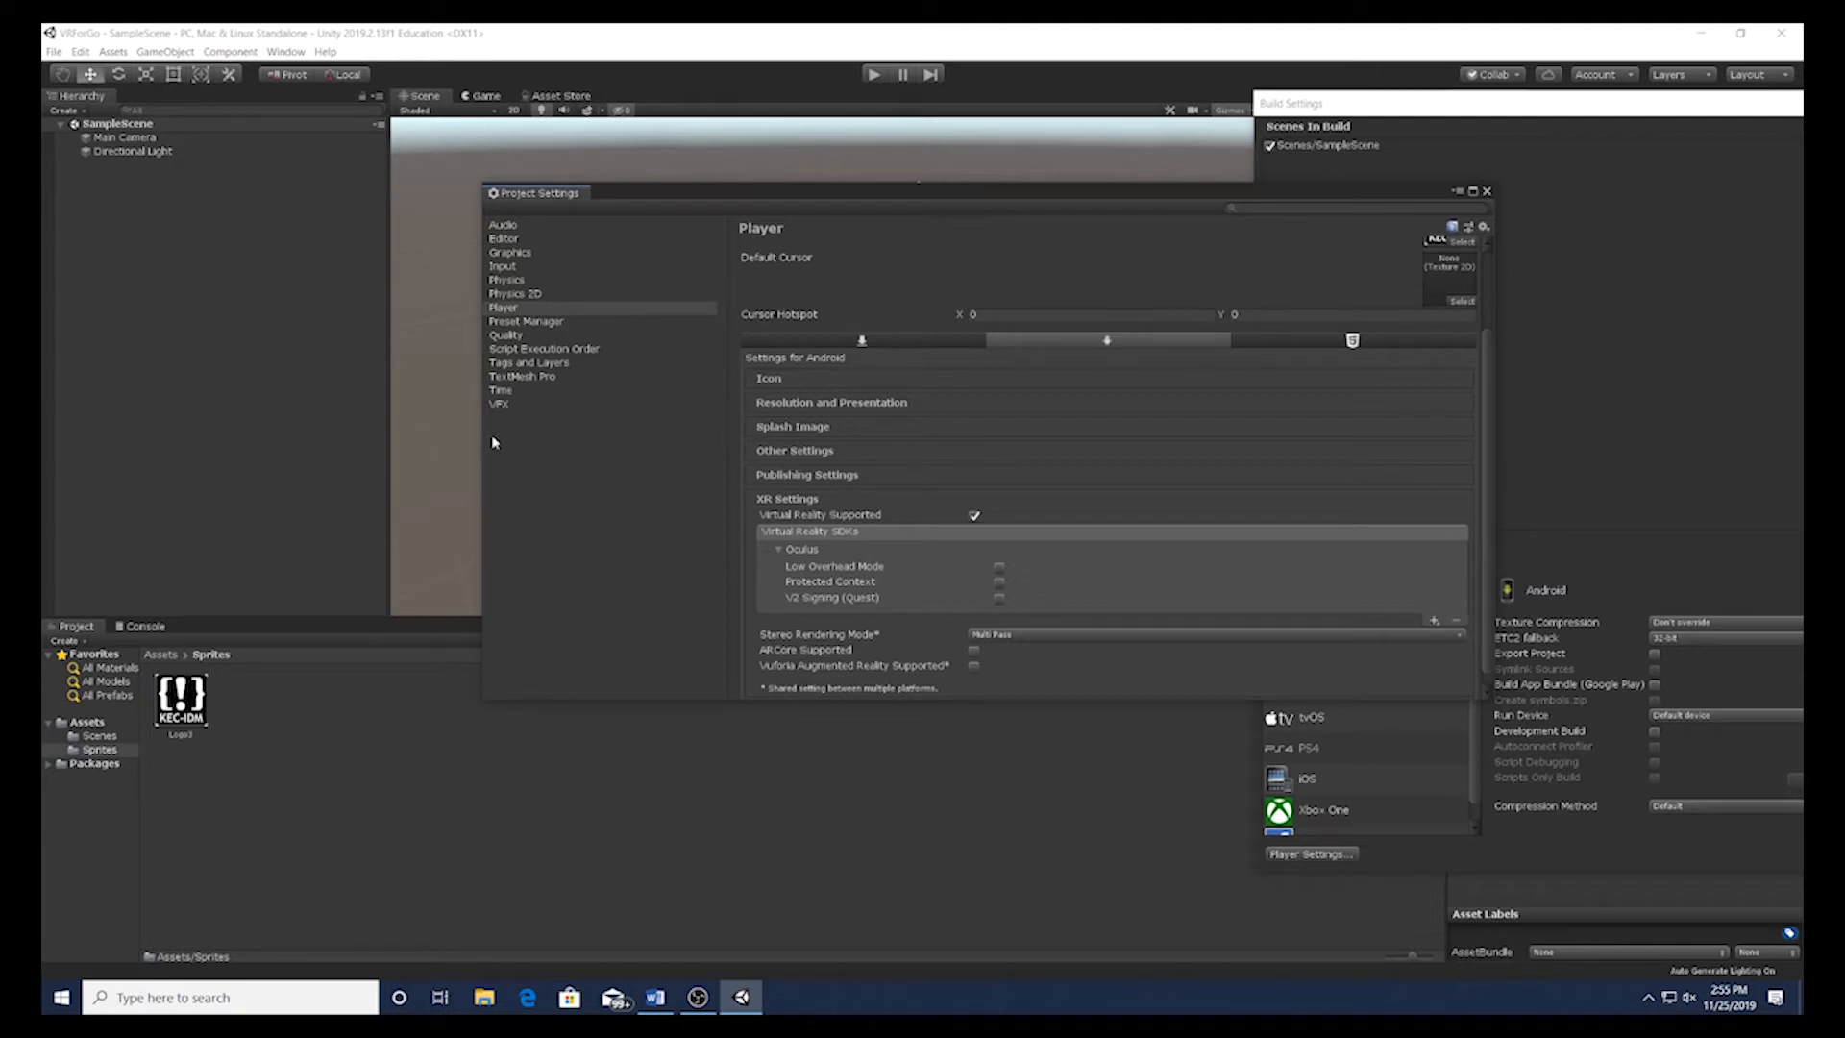
pyautogui.click(1488, 192)
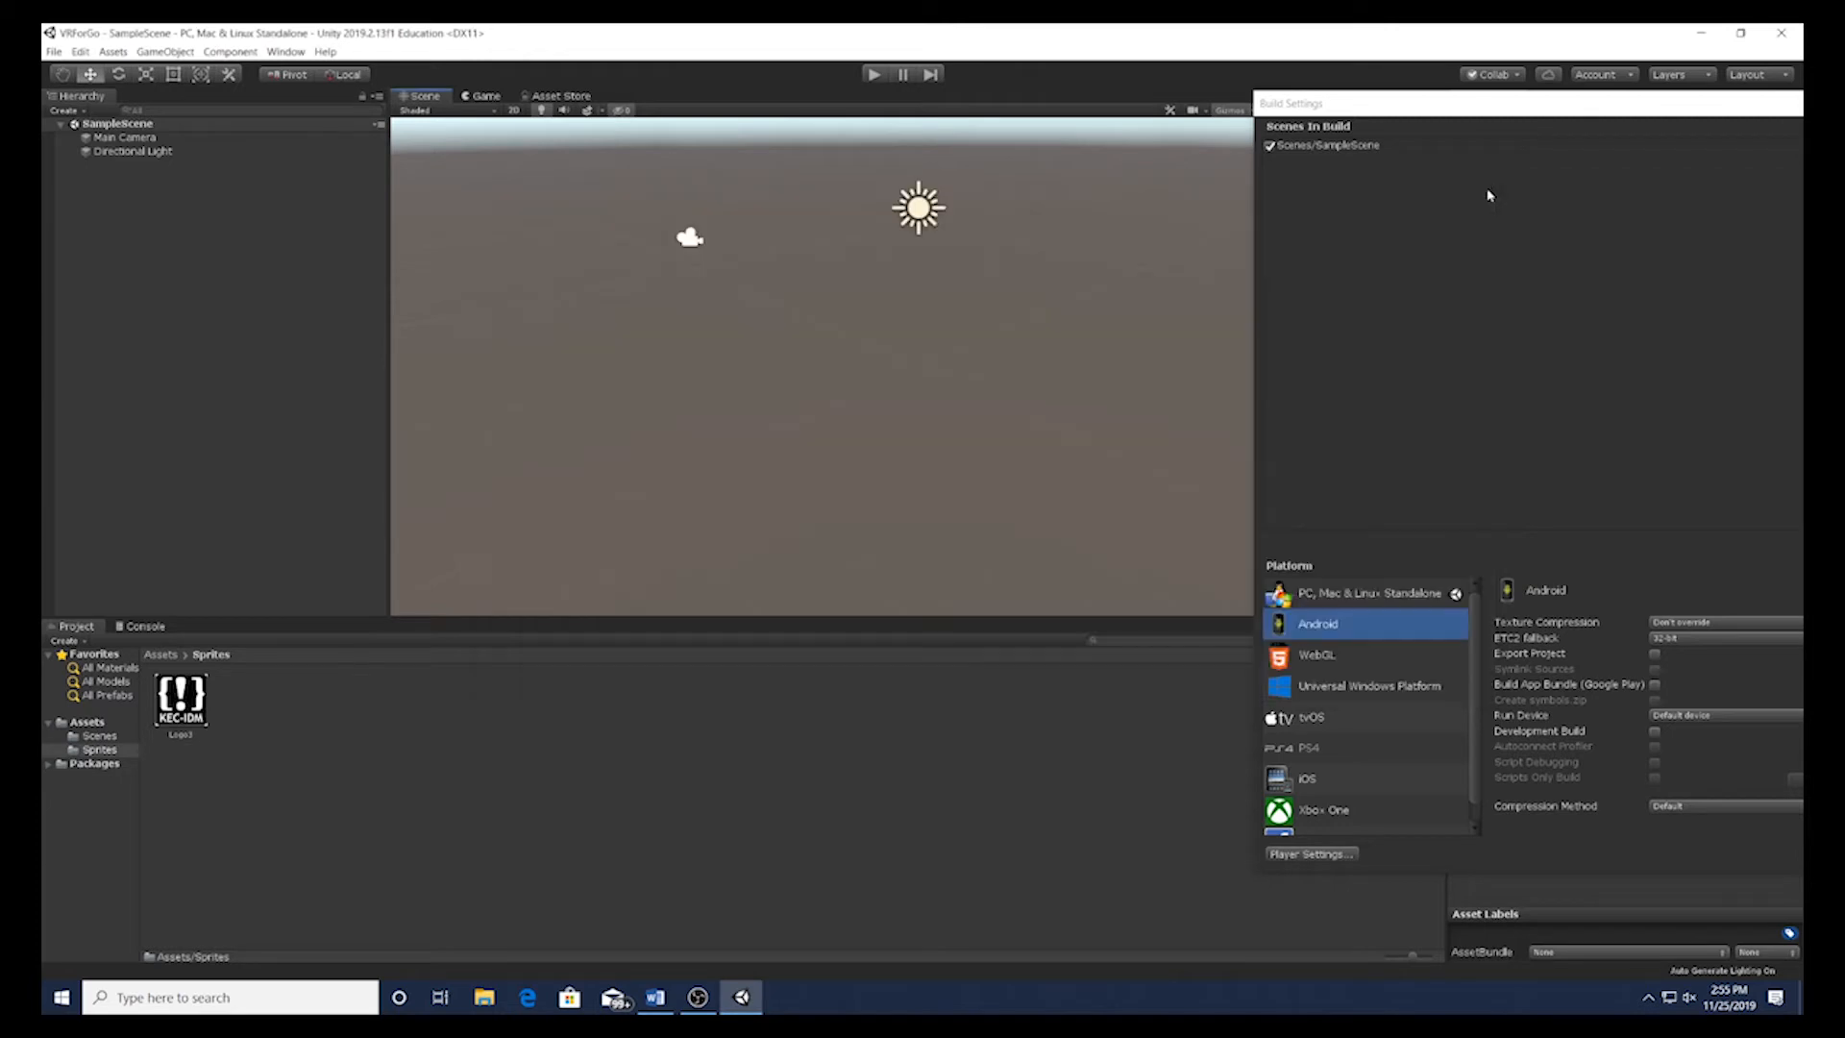
# Step: Switch the build platform to Android in Build Settings and view the Run Device choices
pyautogui.click(53, 52)
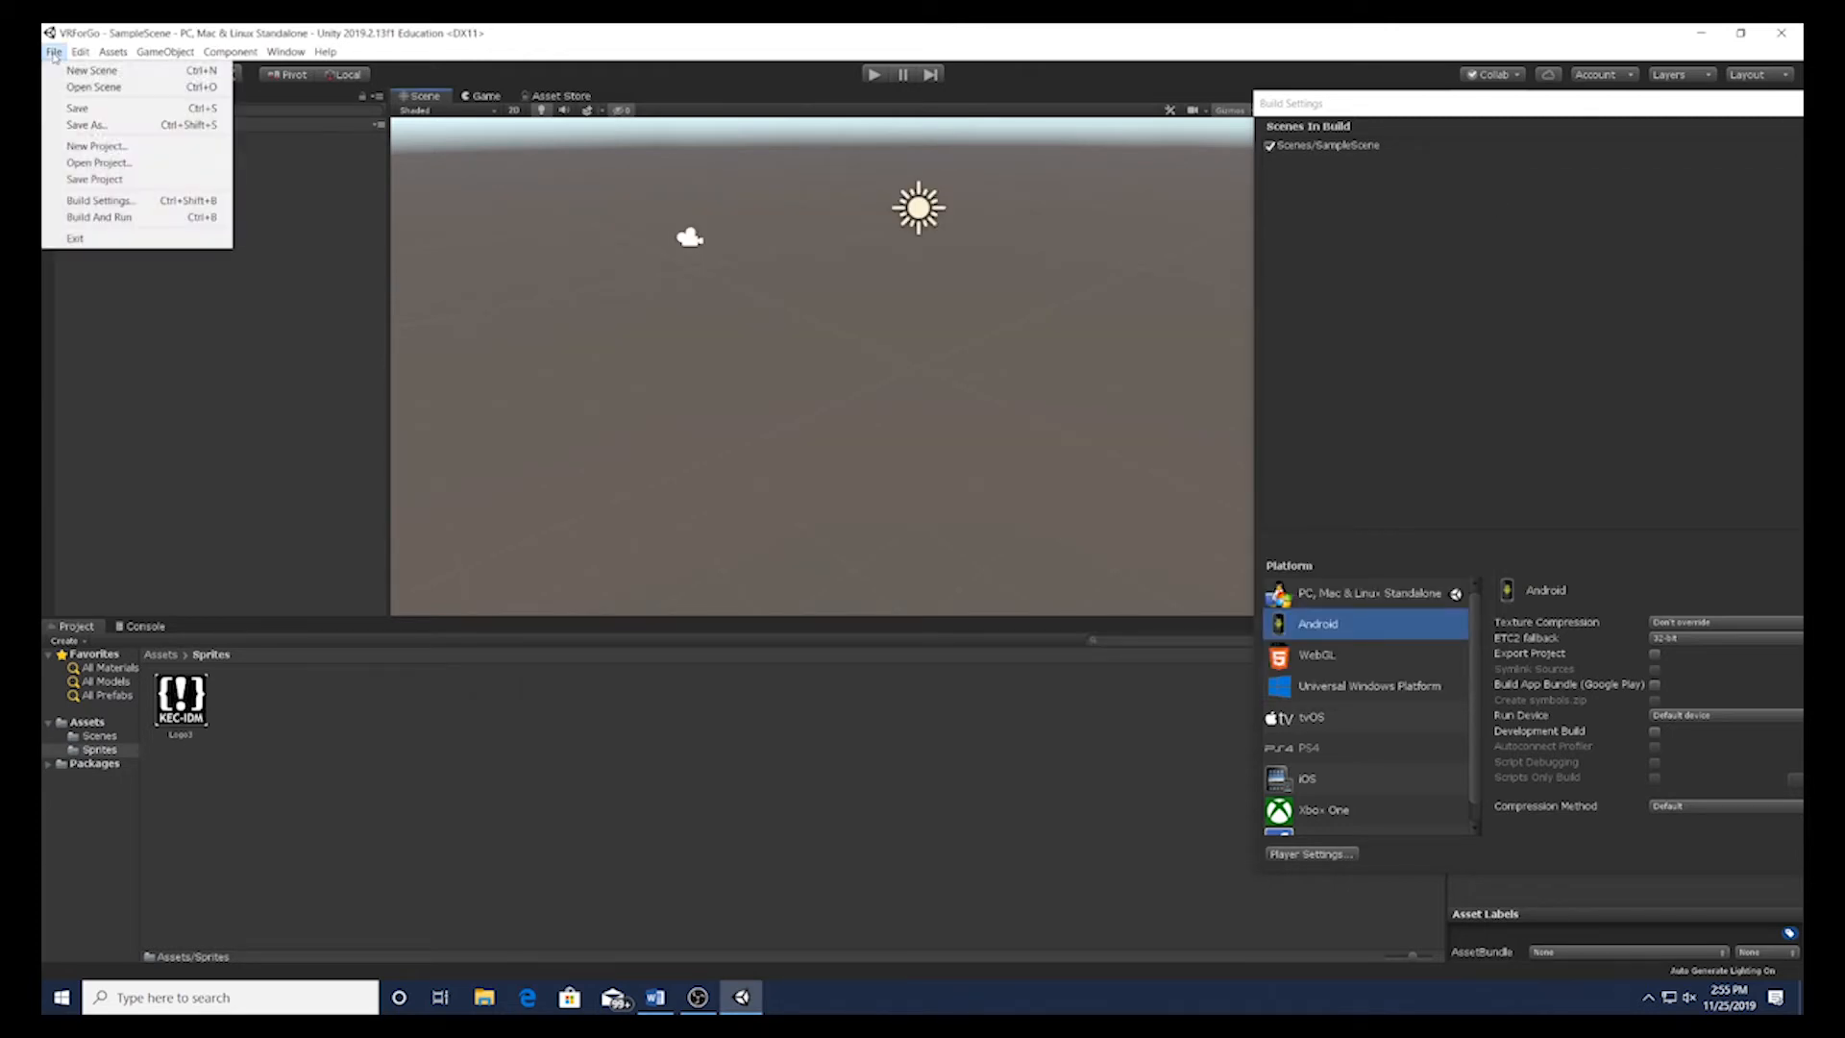
pyautogui.click(97, 201)
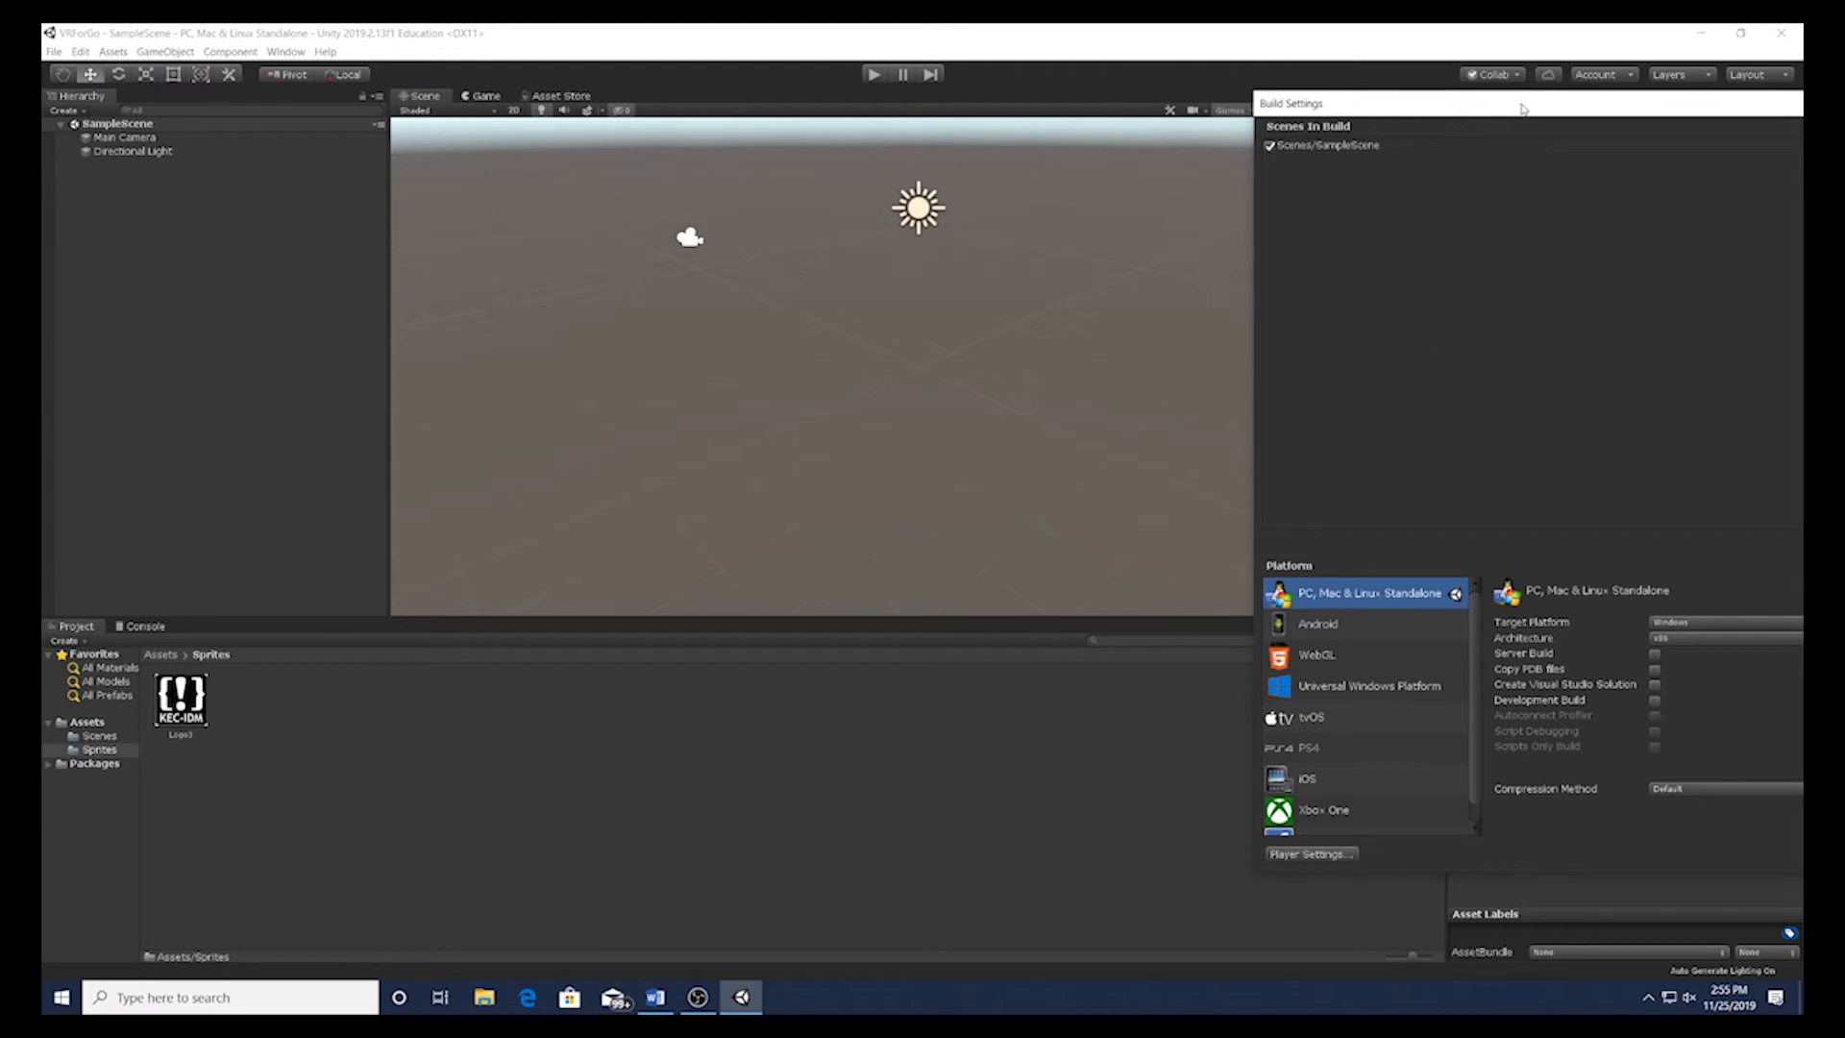
pyautogui.moveTo(1528, 106); pyautogui.dragTo(531, 113)
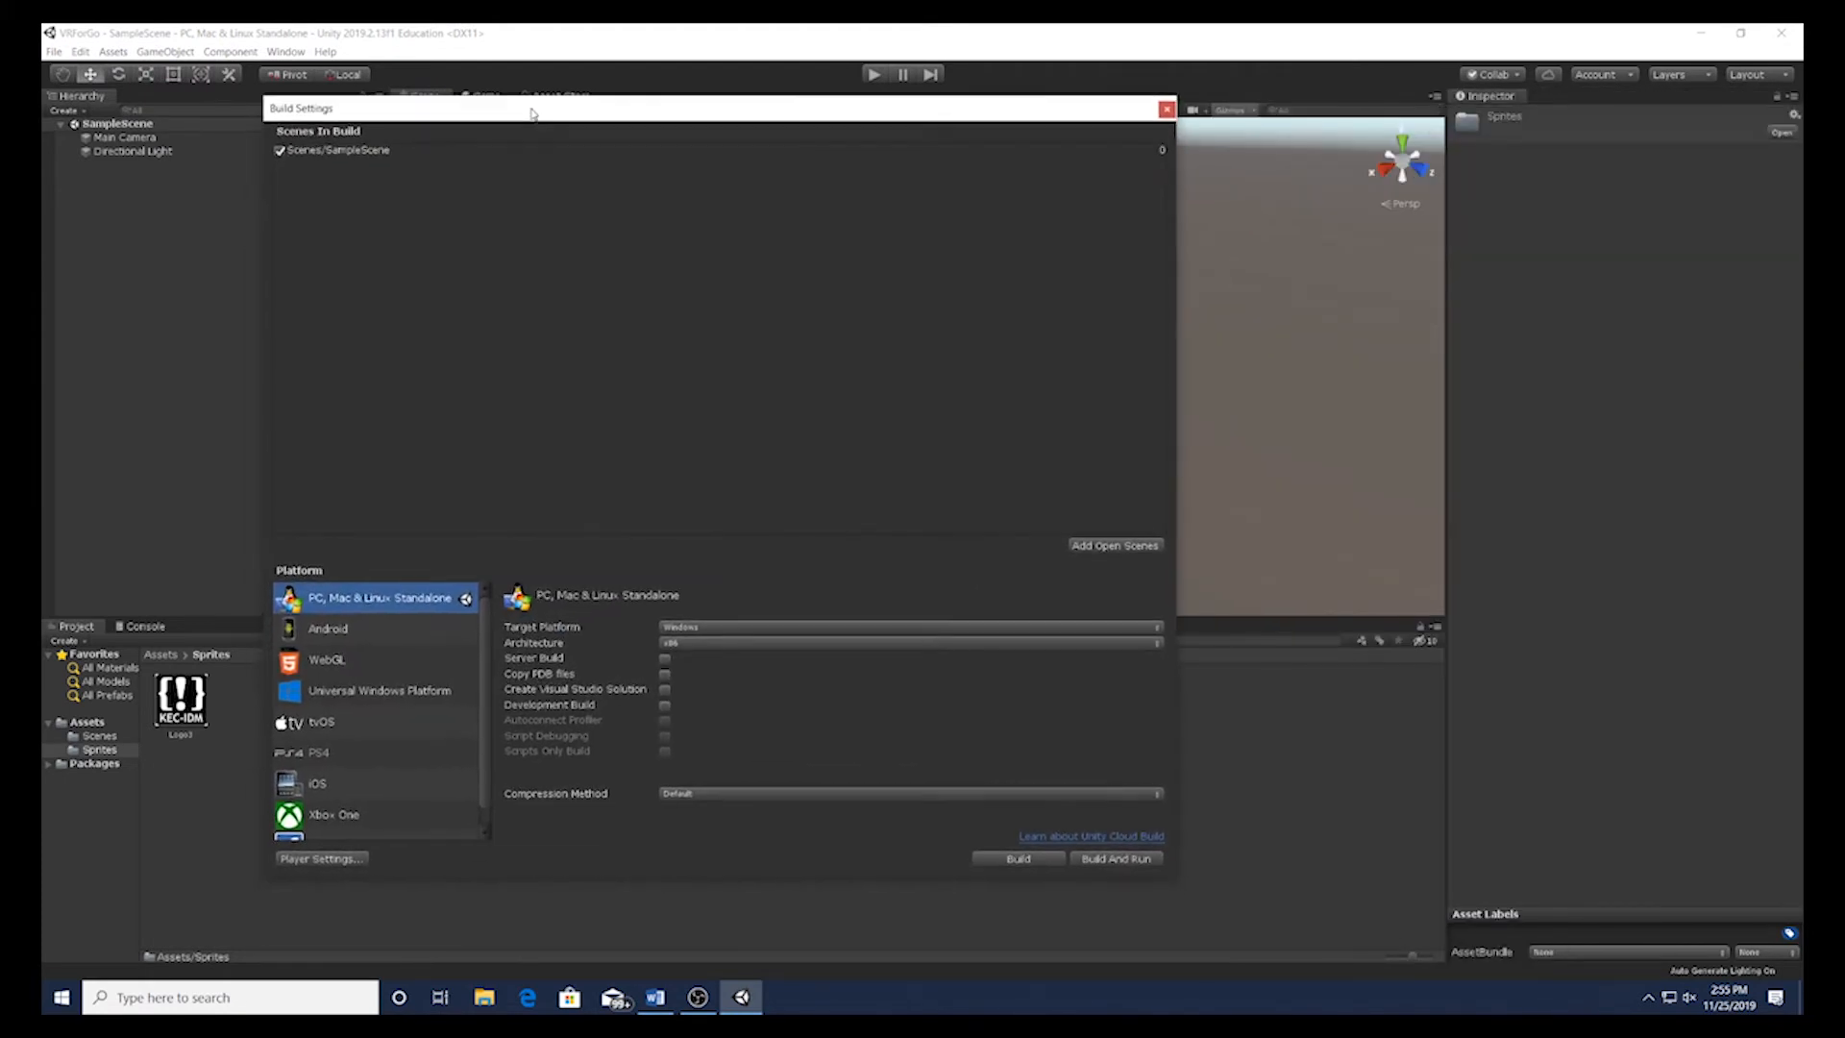
pyautogui.click(326, 631)
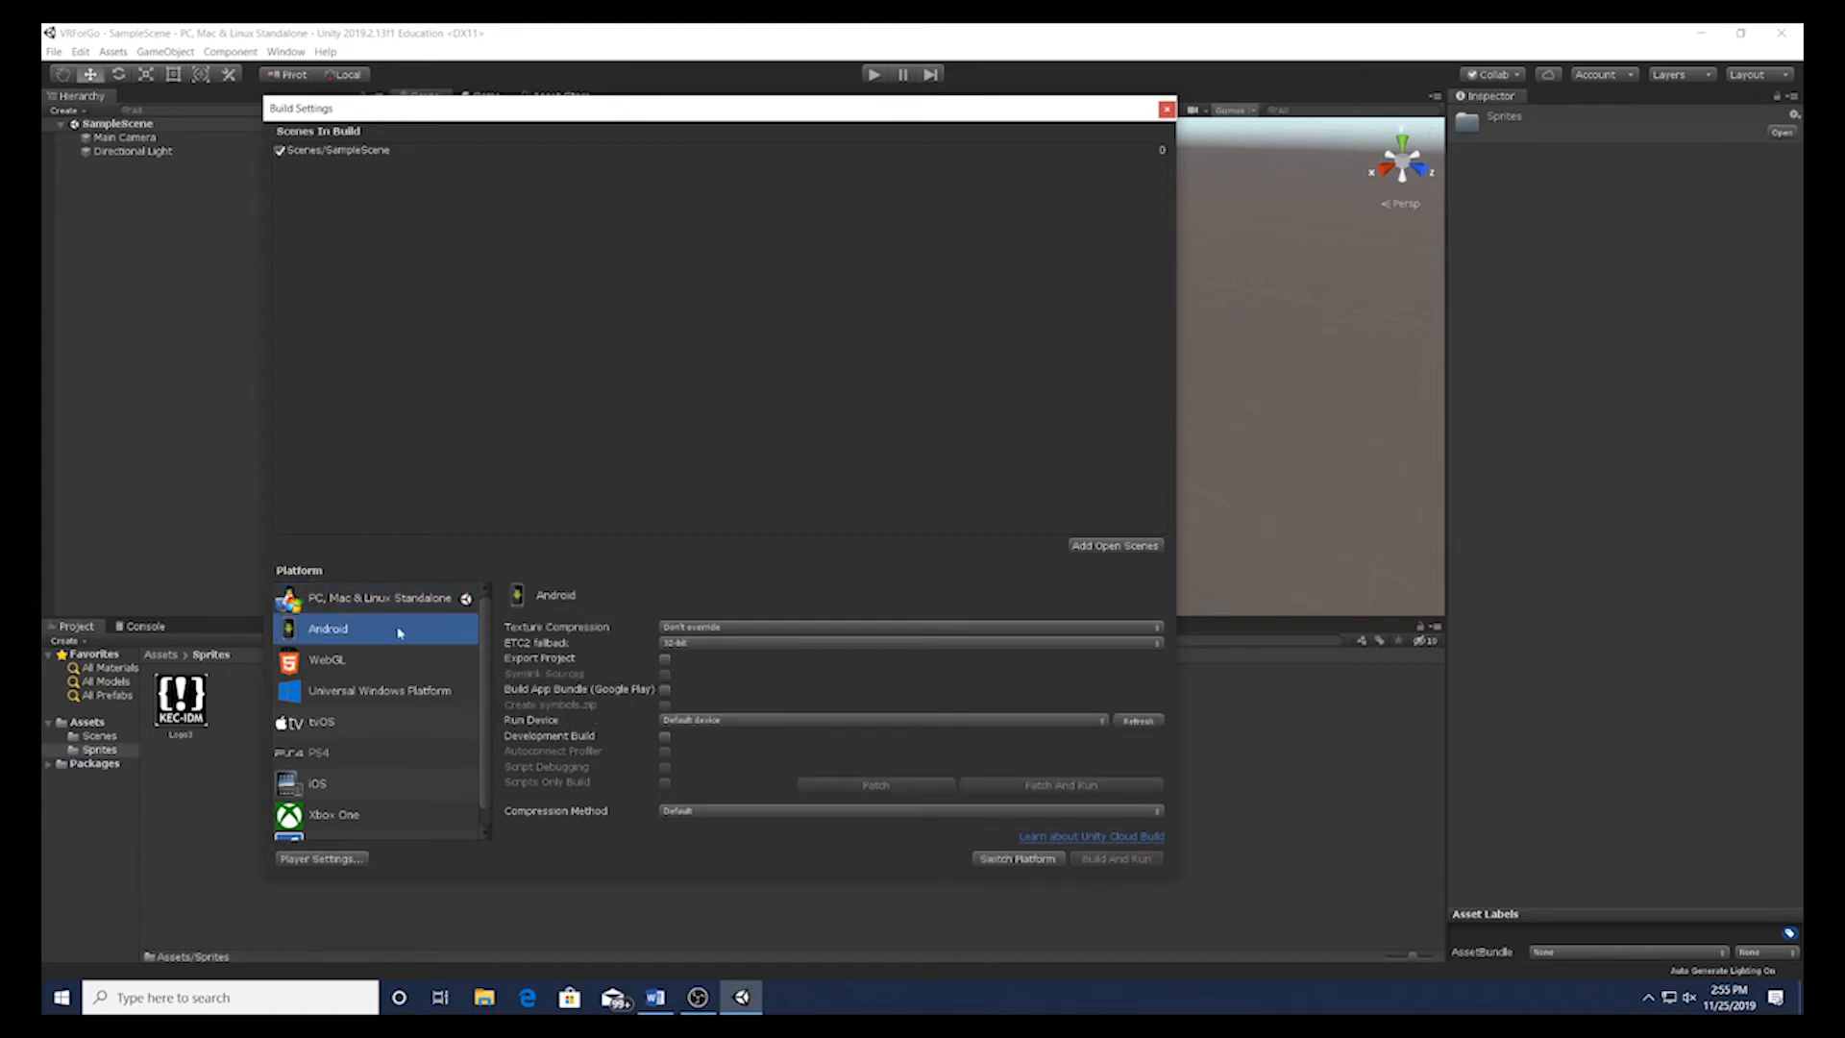
pyautogui.click(1001, 860)
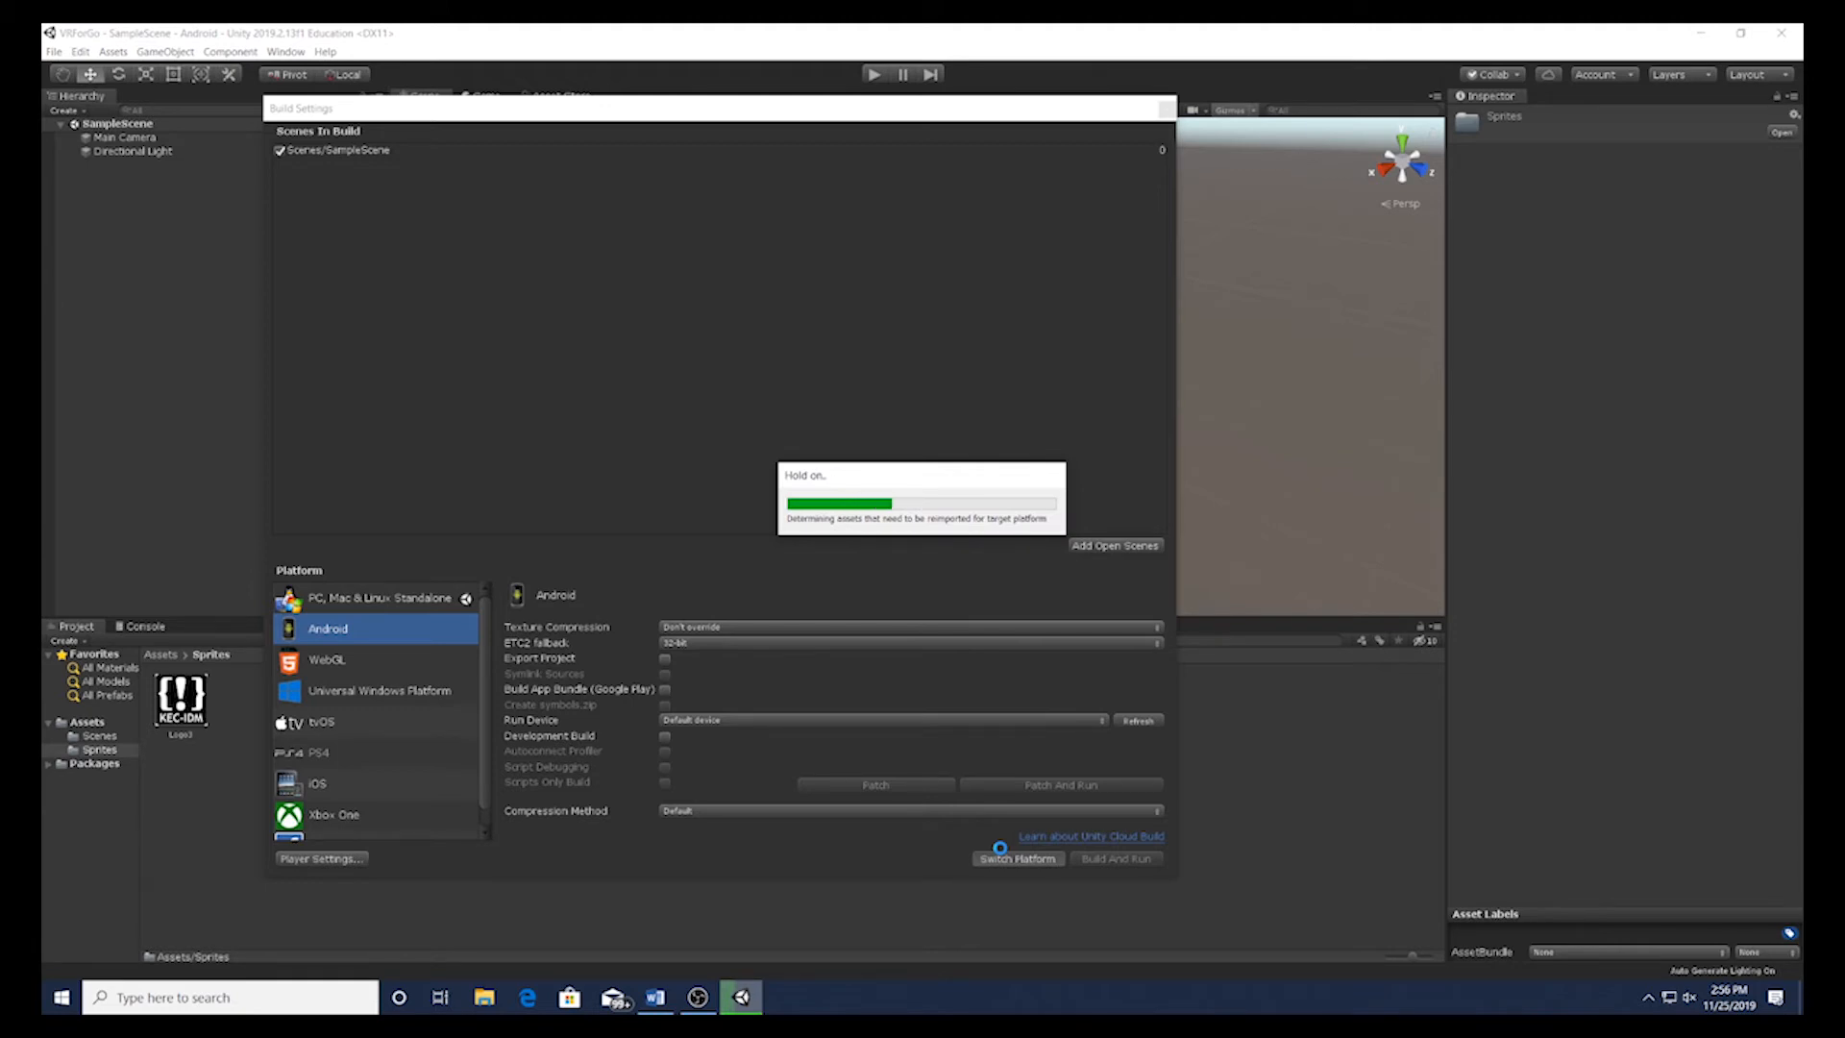
pyautogui.moveTo(657, 997)
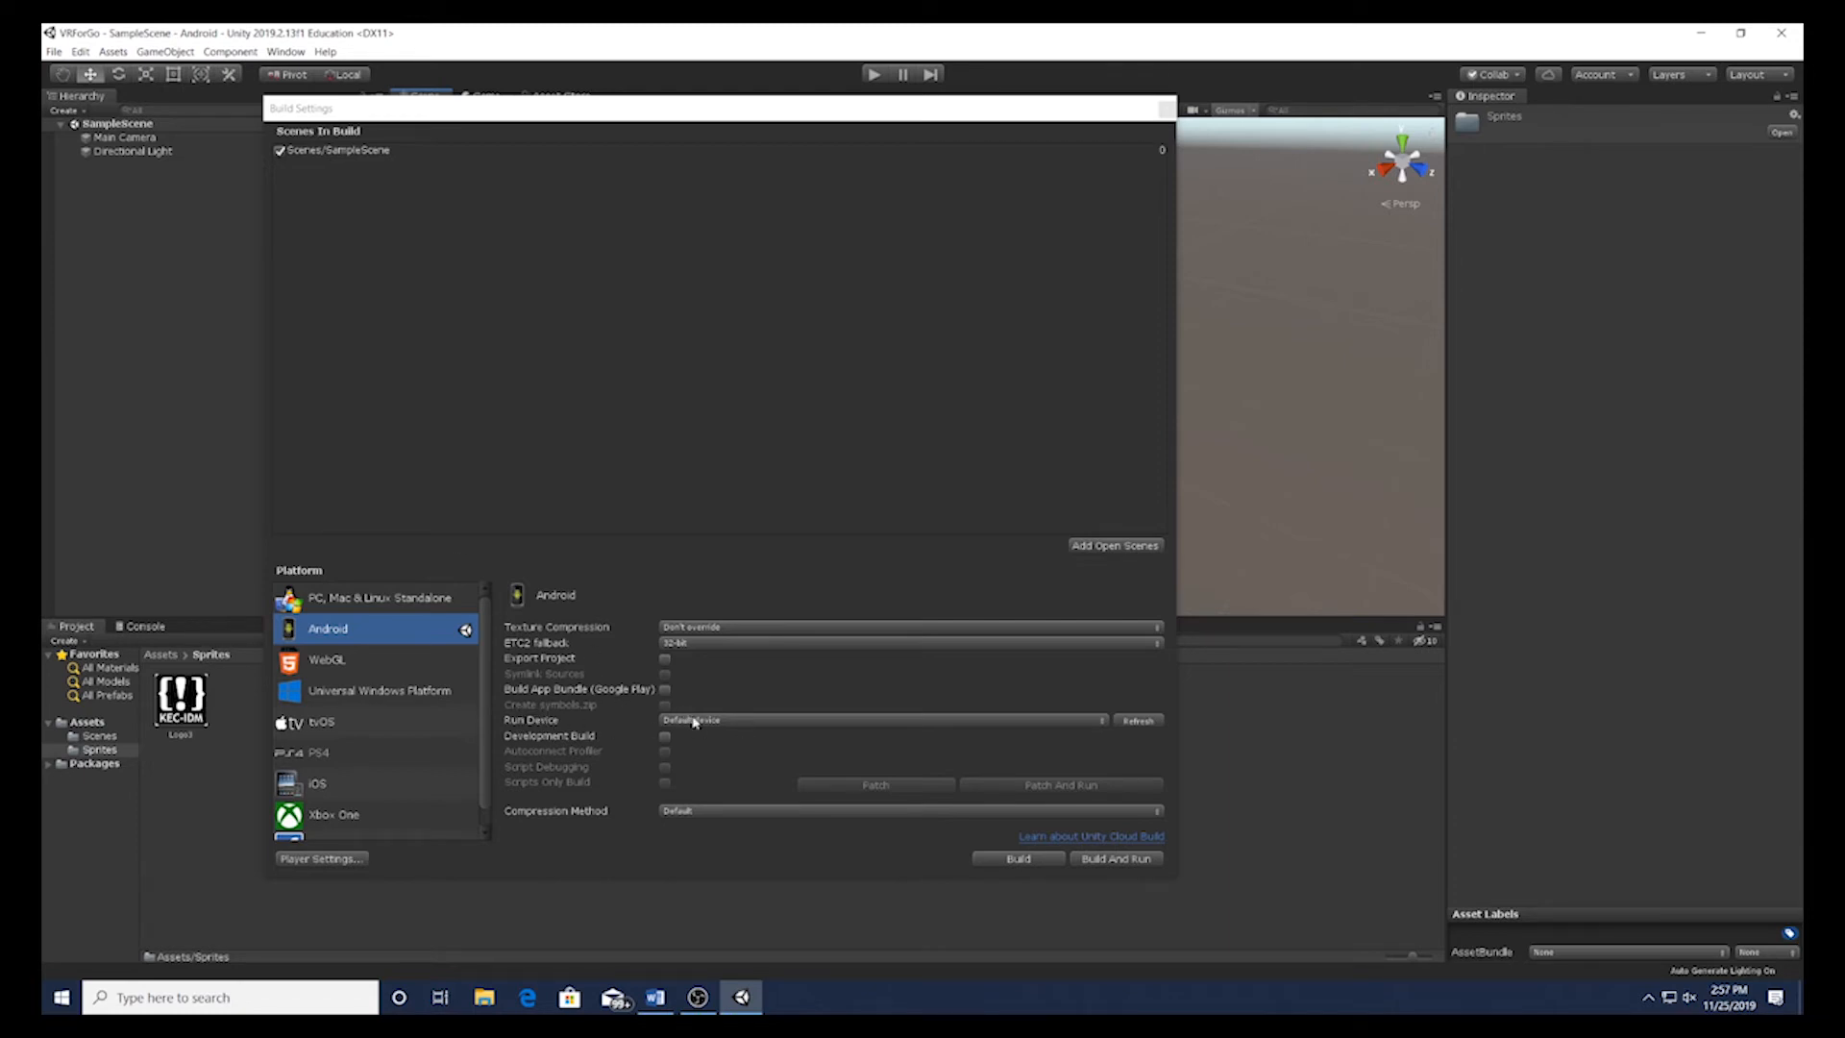
pyautogui.click(739, 720)
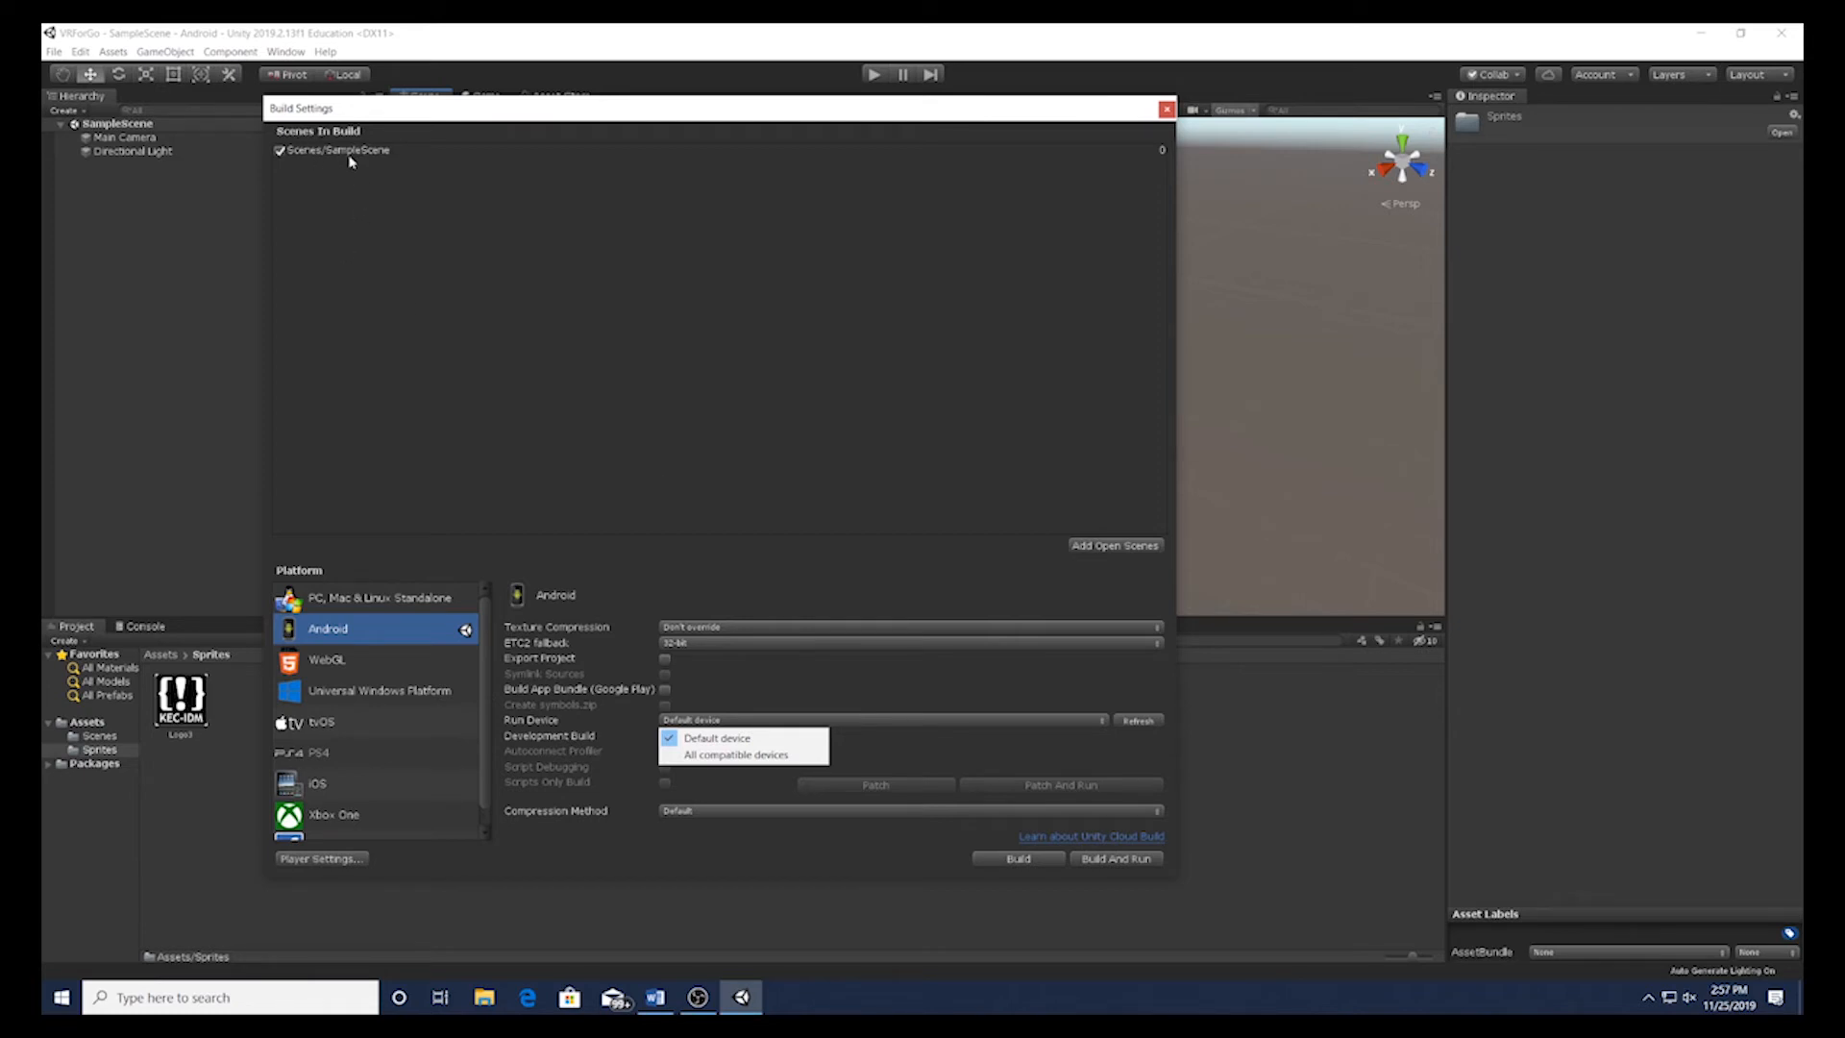
# Step: Open the Asset Store and move the Build Settings window out of its way
pyautogui.moveTo(455, 109); pyautogui.dragTo(715, 132)
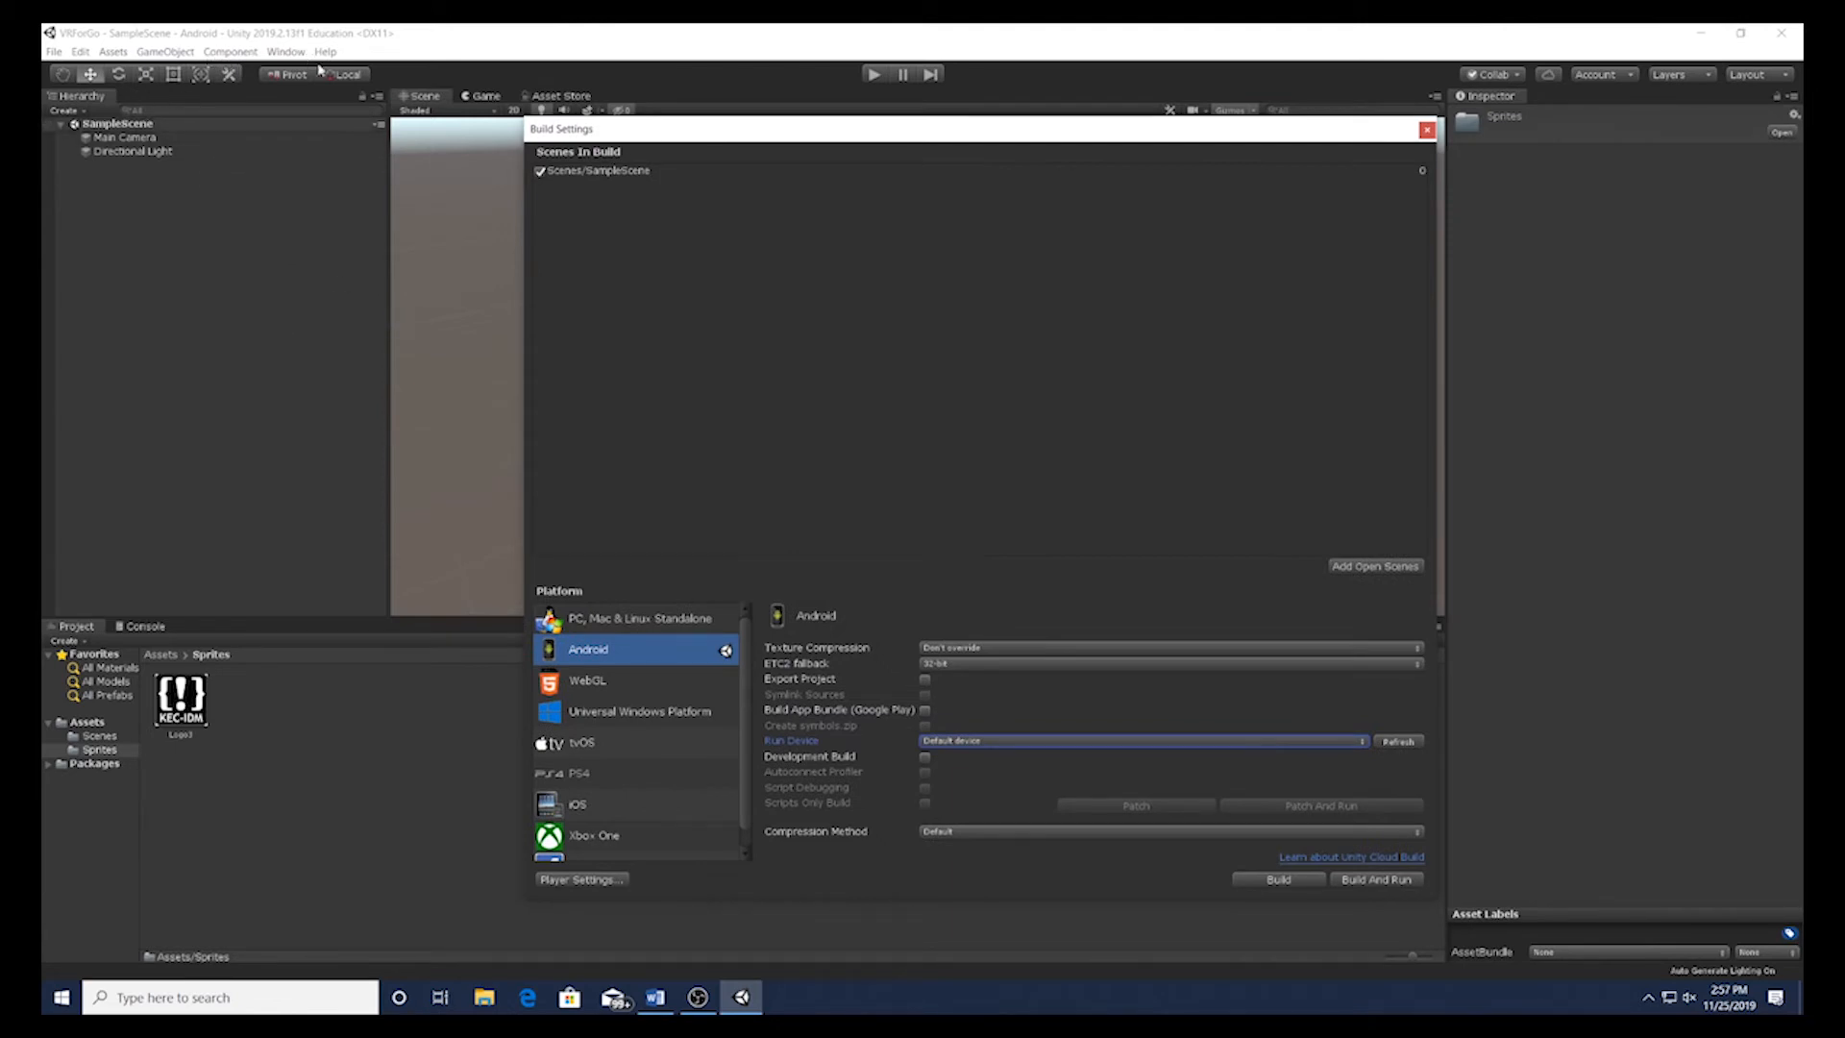
pyautogui.click(553, 97)
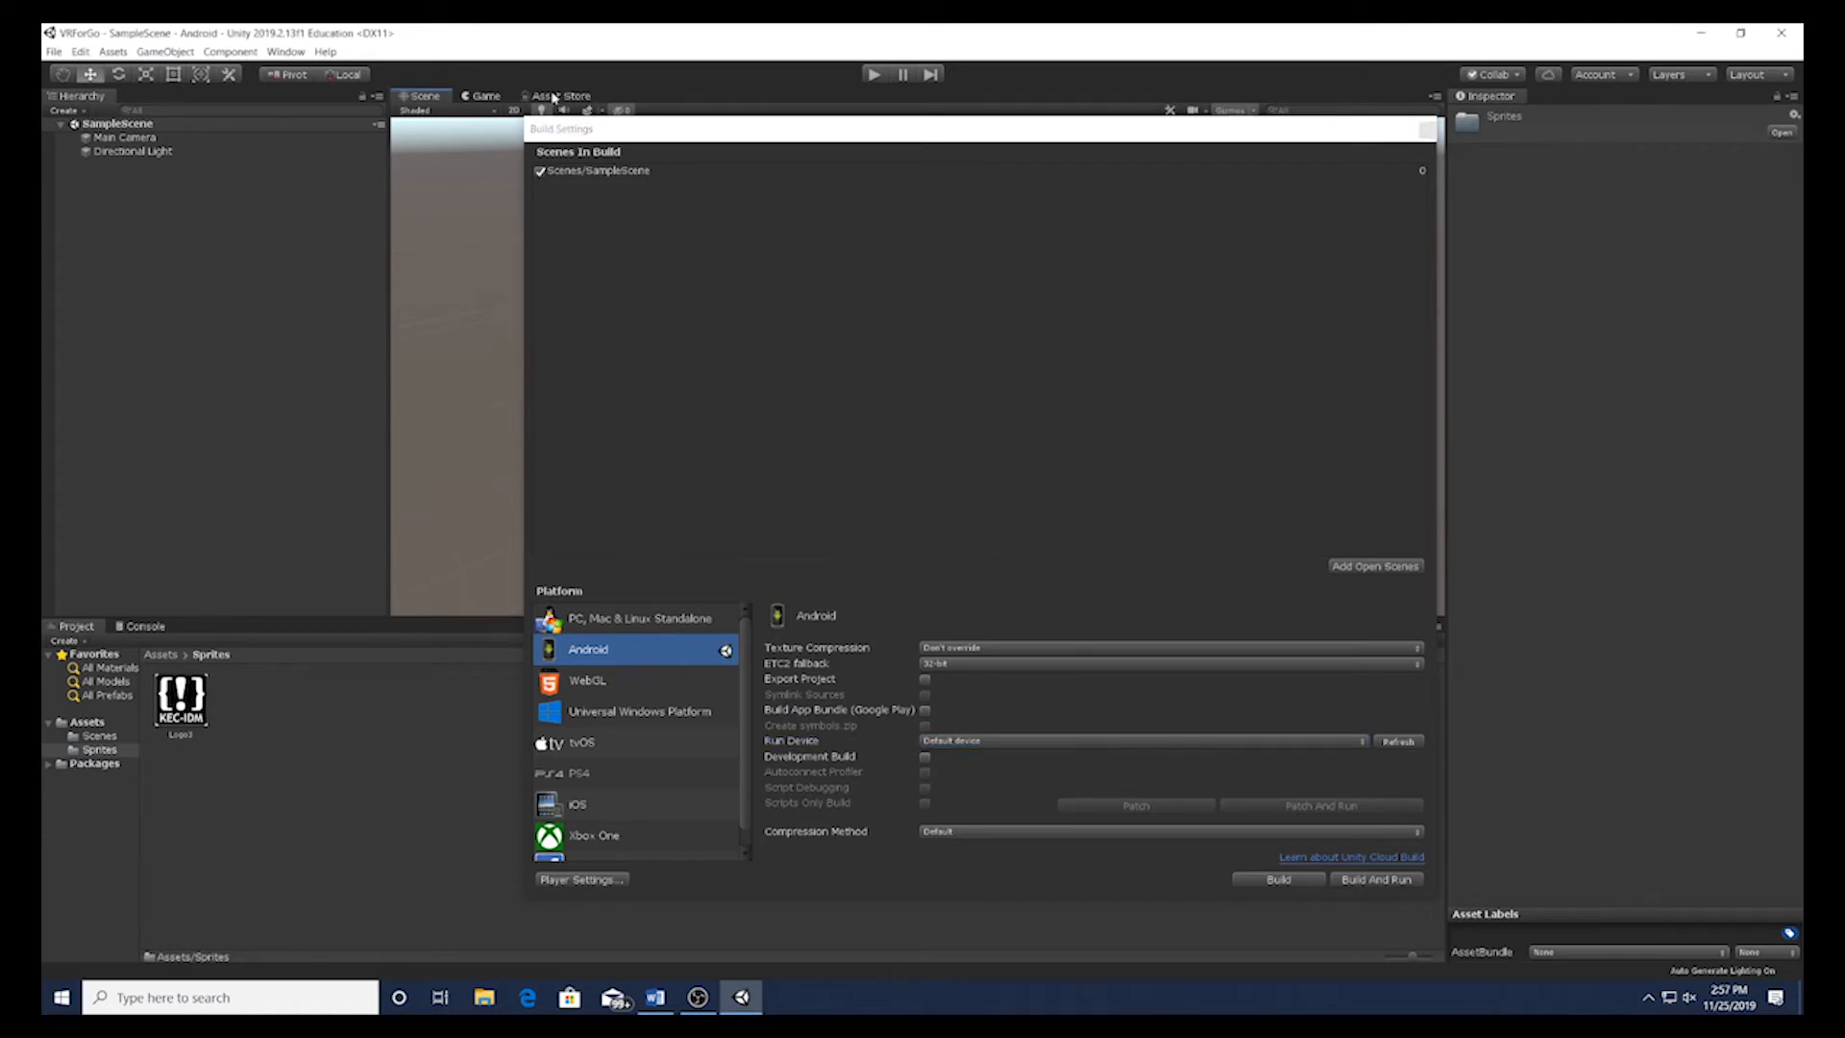
pyautogui.moveTo(692, 136); pyautogui.dragTo(1087, 759)
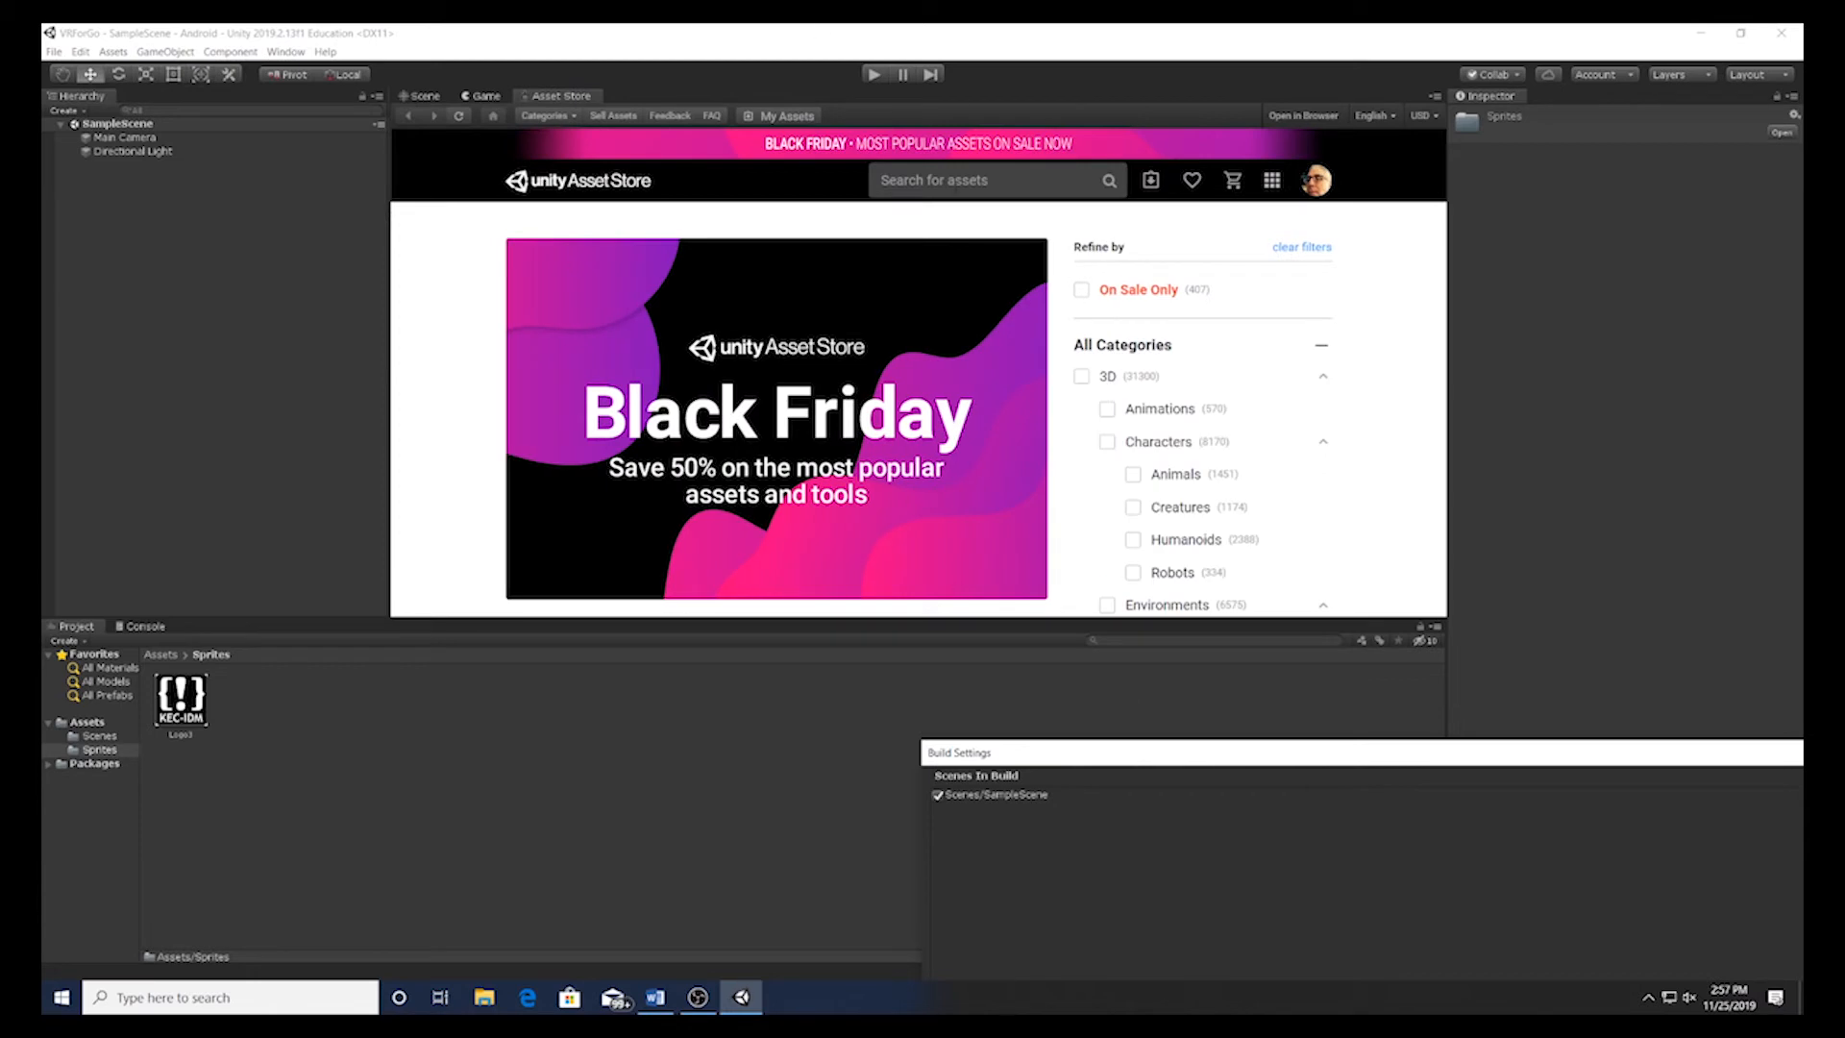
# Step: Search the Asset Store for "oculus" and import the Oculus Integration package into the project
pyautogui.click(956, 191)
pyautogui.write('oculus')
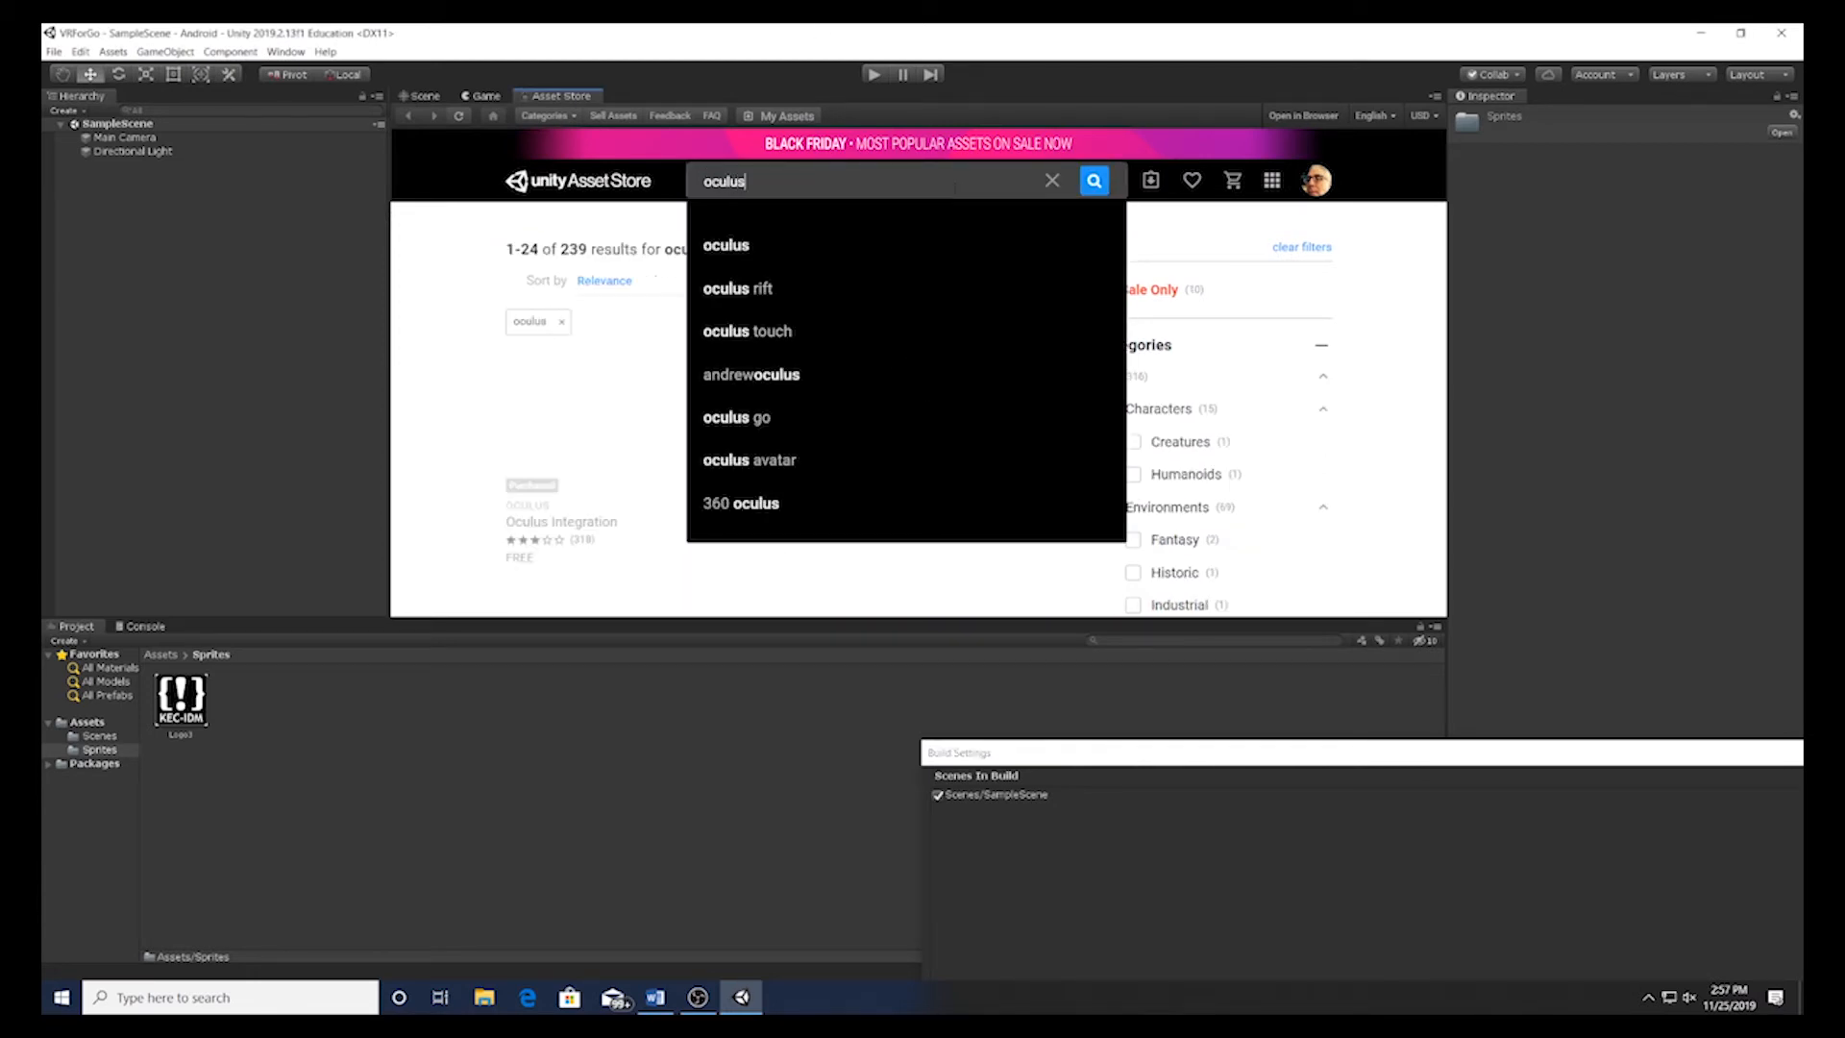
pyautogui.press('Return')
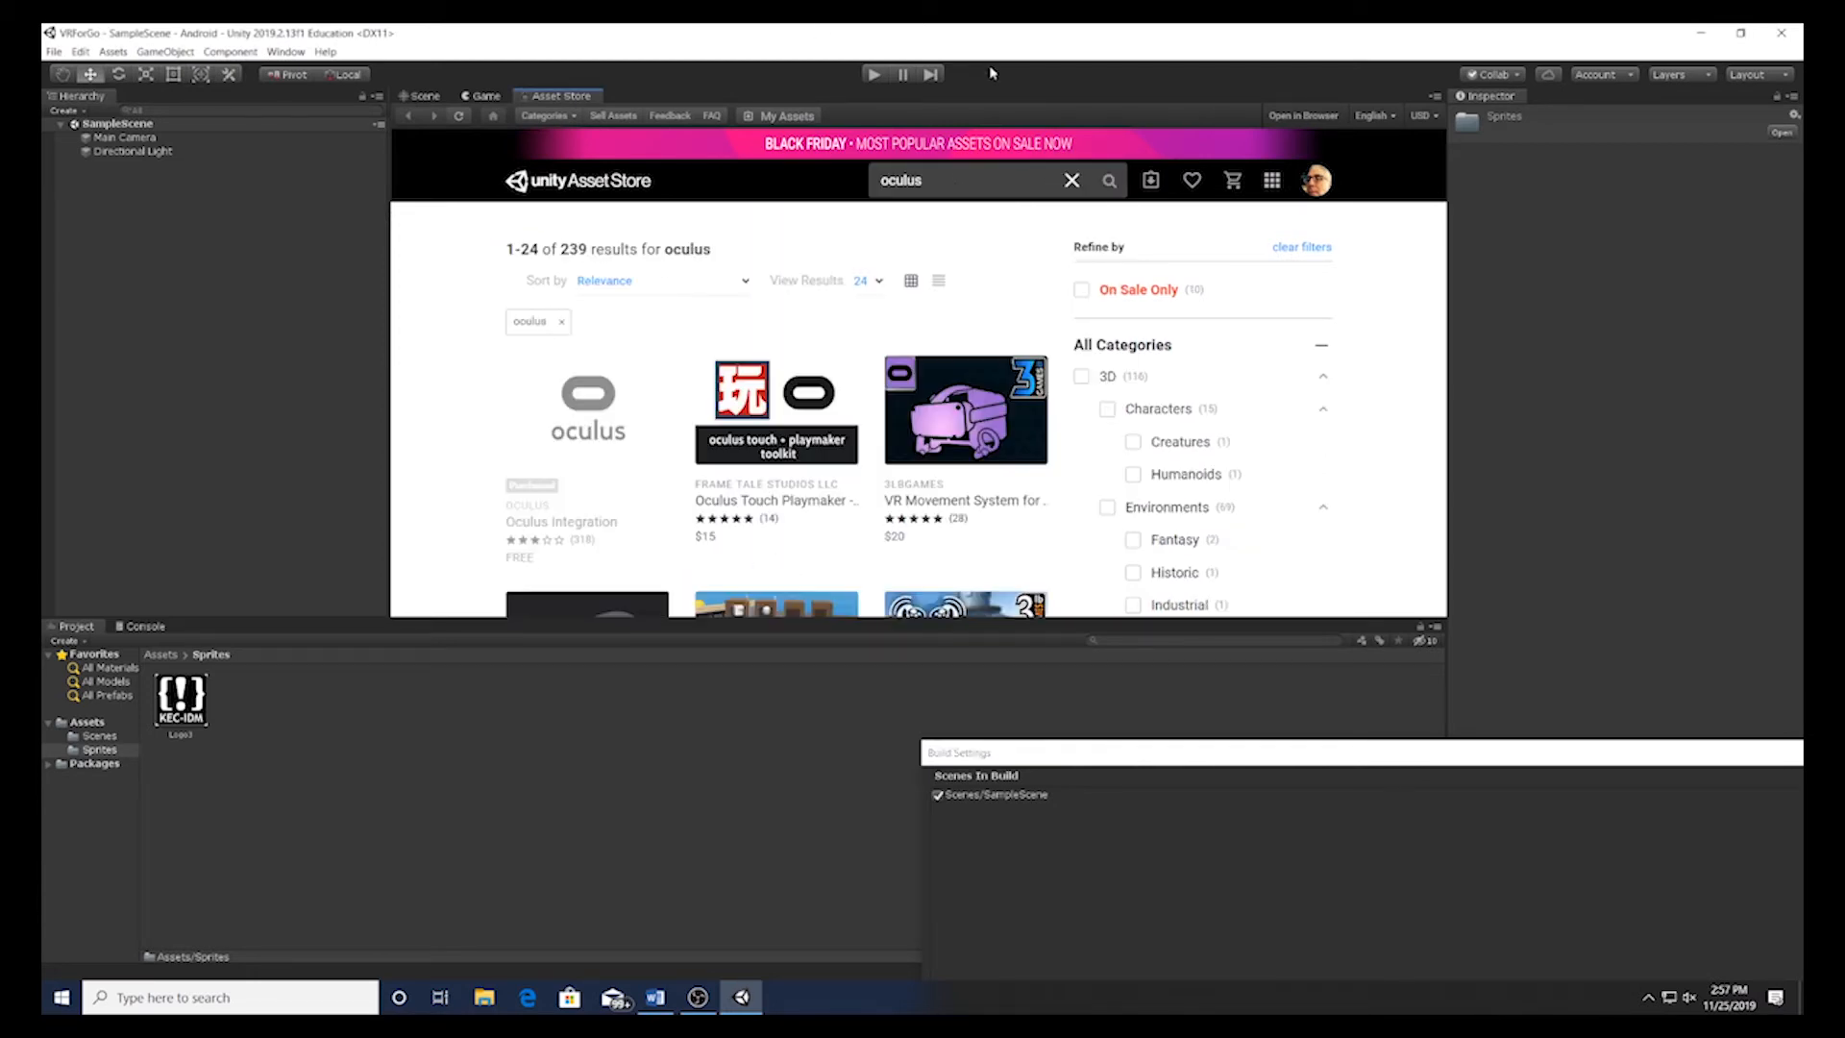
pyautogui.click(593, 451)
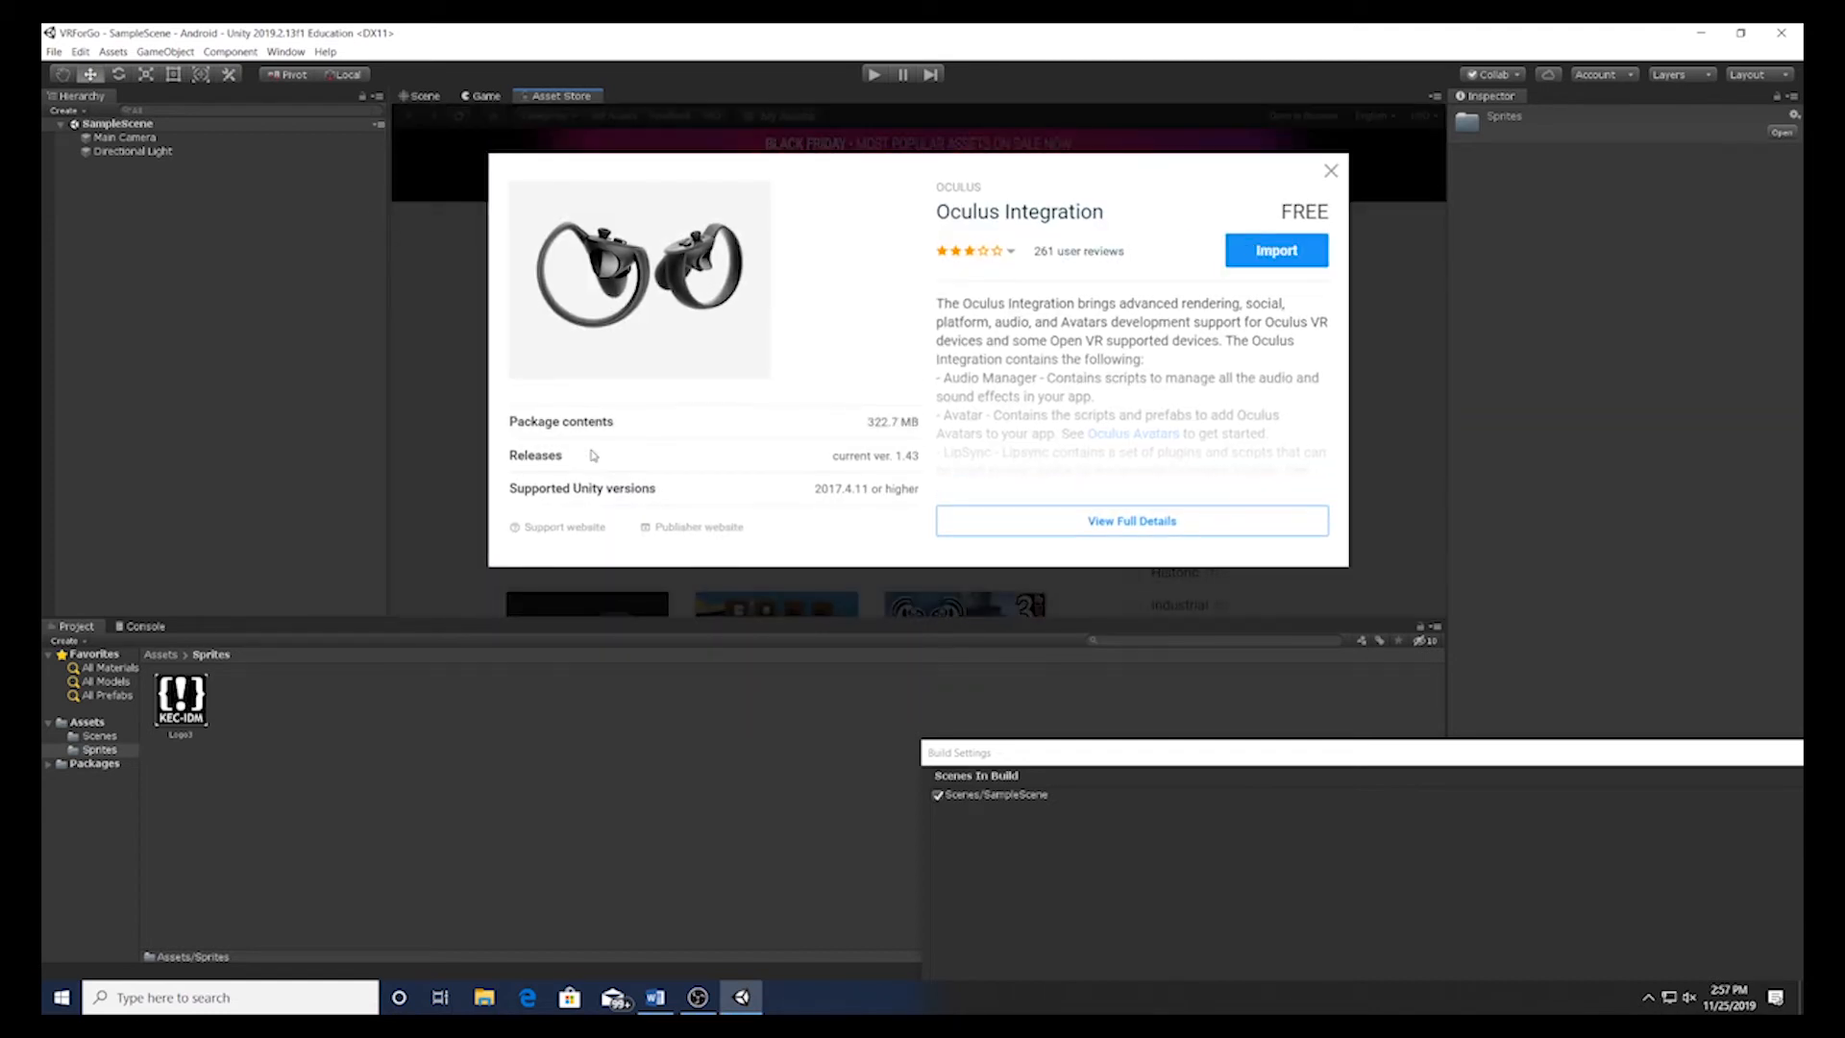
pyautogui.click(1274, 263)
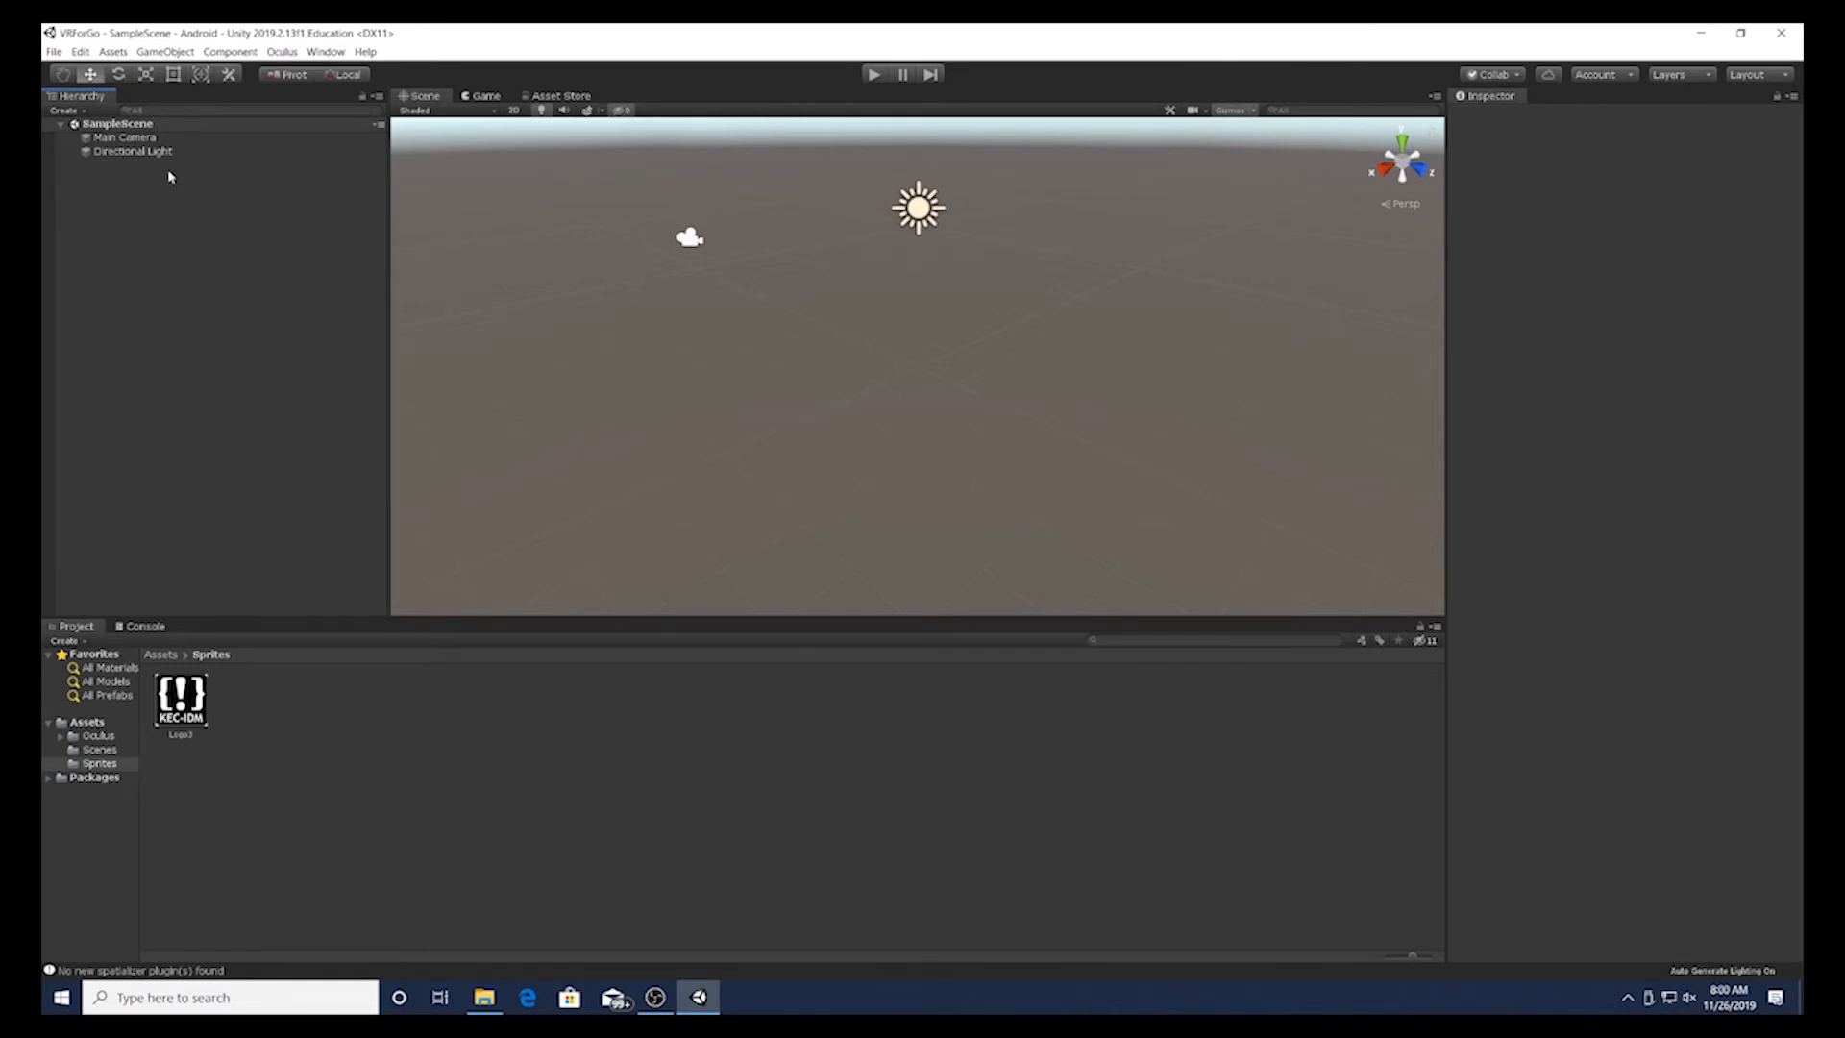
# Step: Examine the OVR Build commands provided by the Oculus Integration without running any
pyautogui.click(281, 53)
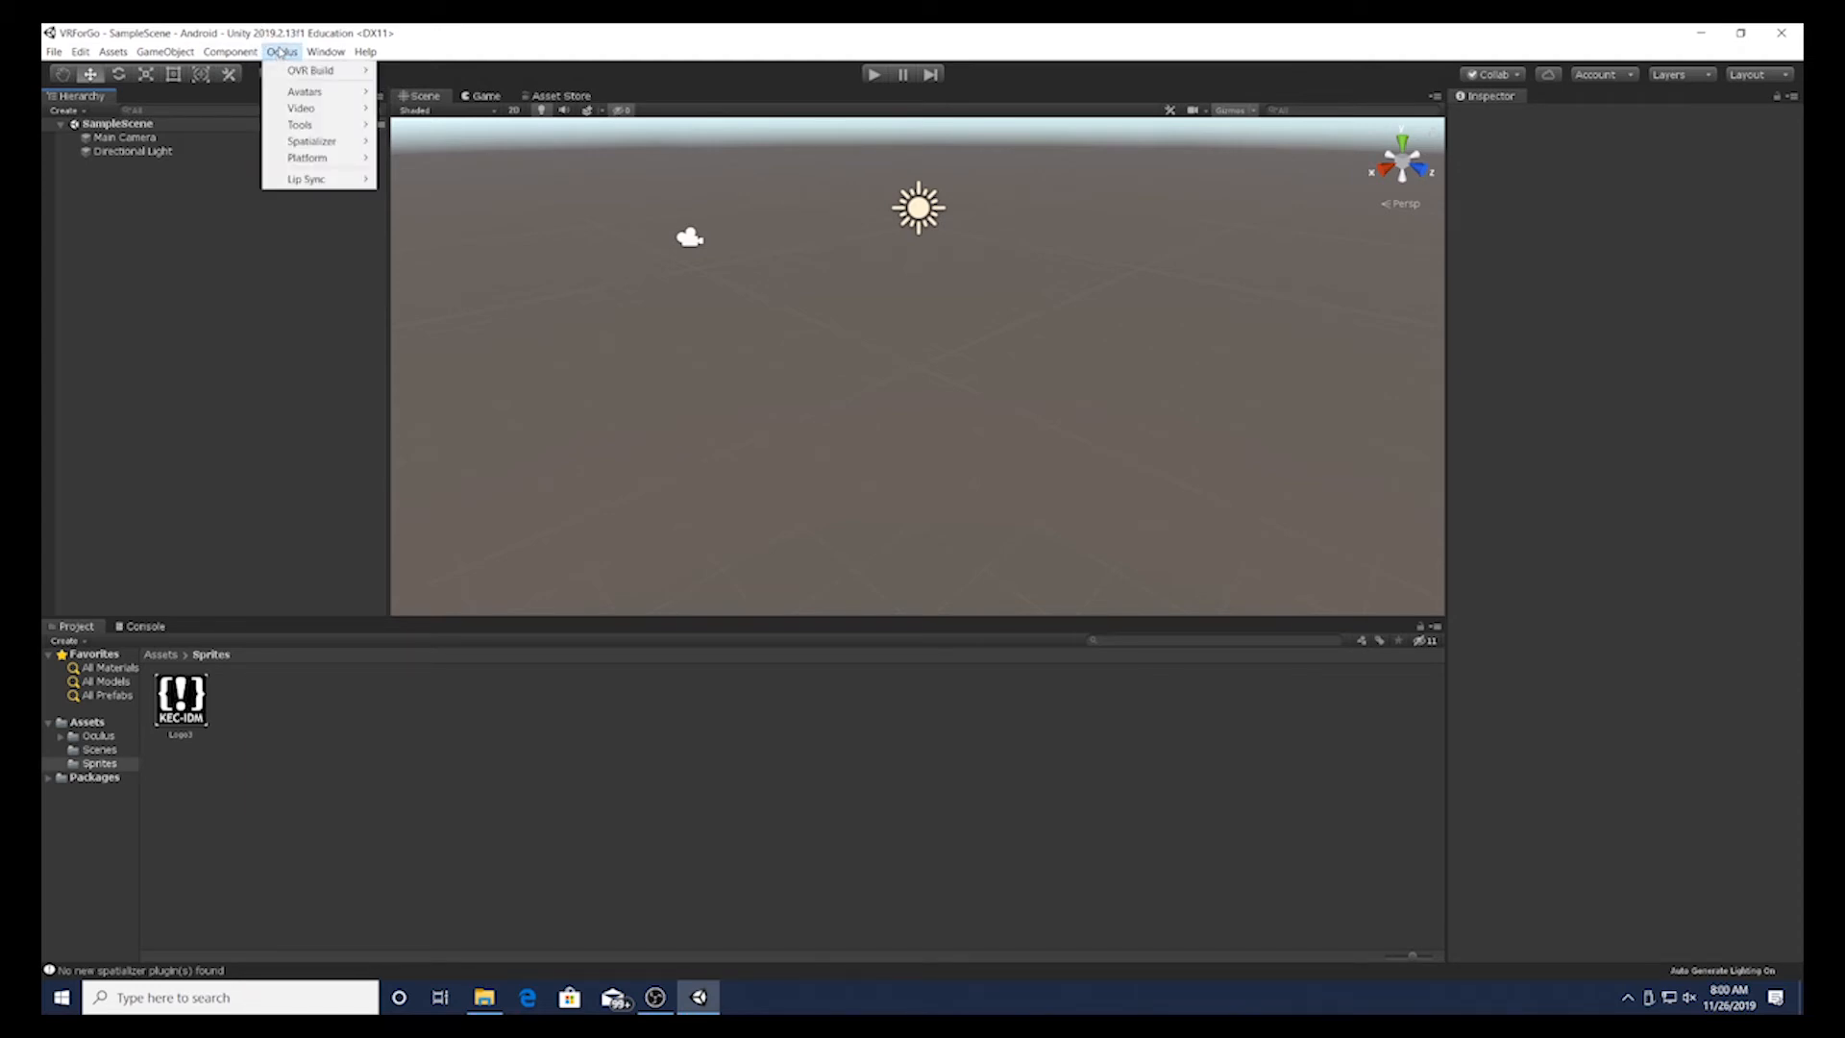
pyautogui.moveTo(300, 73)
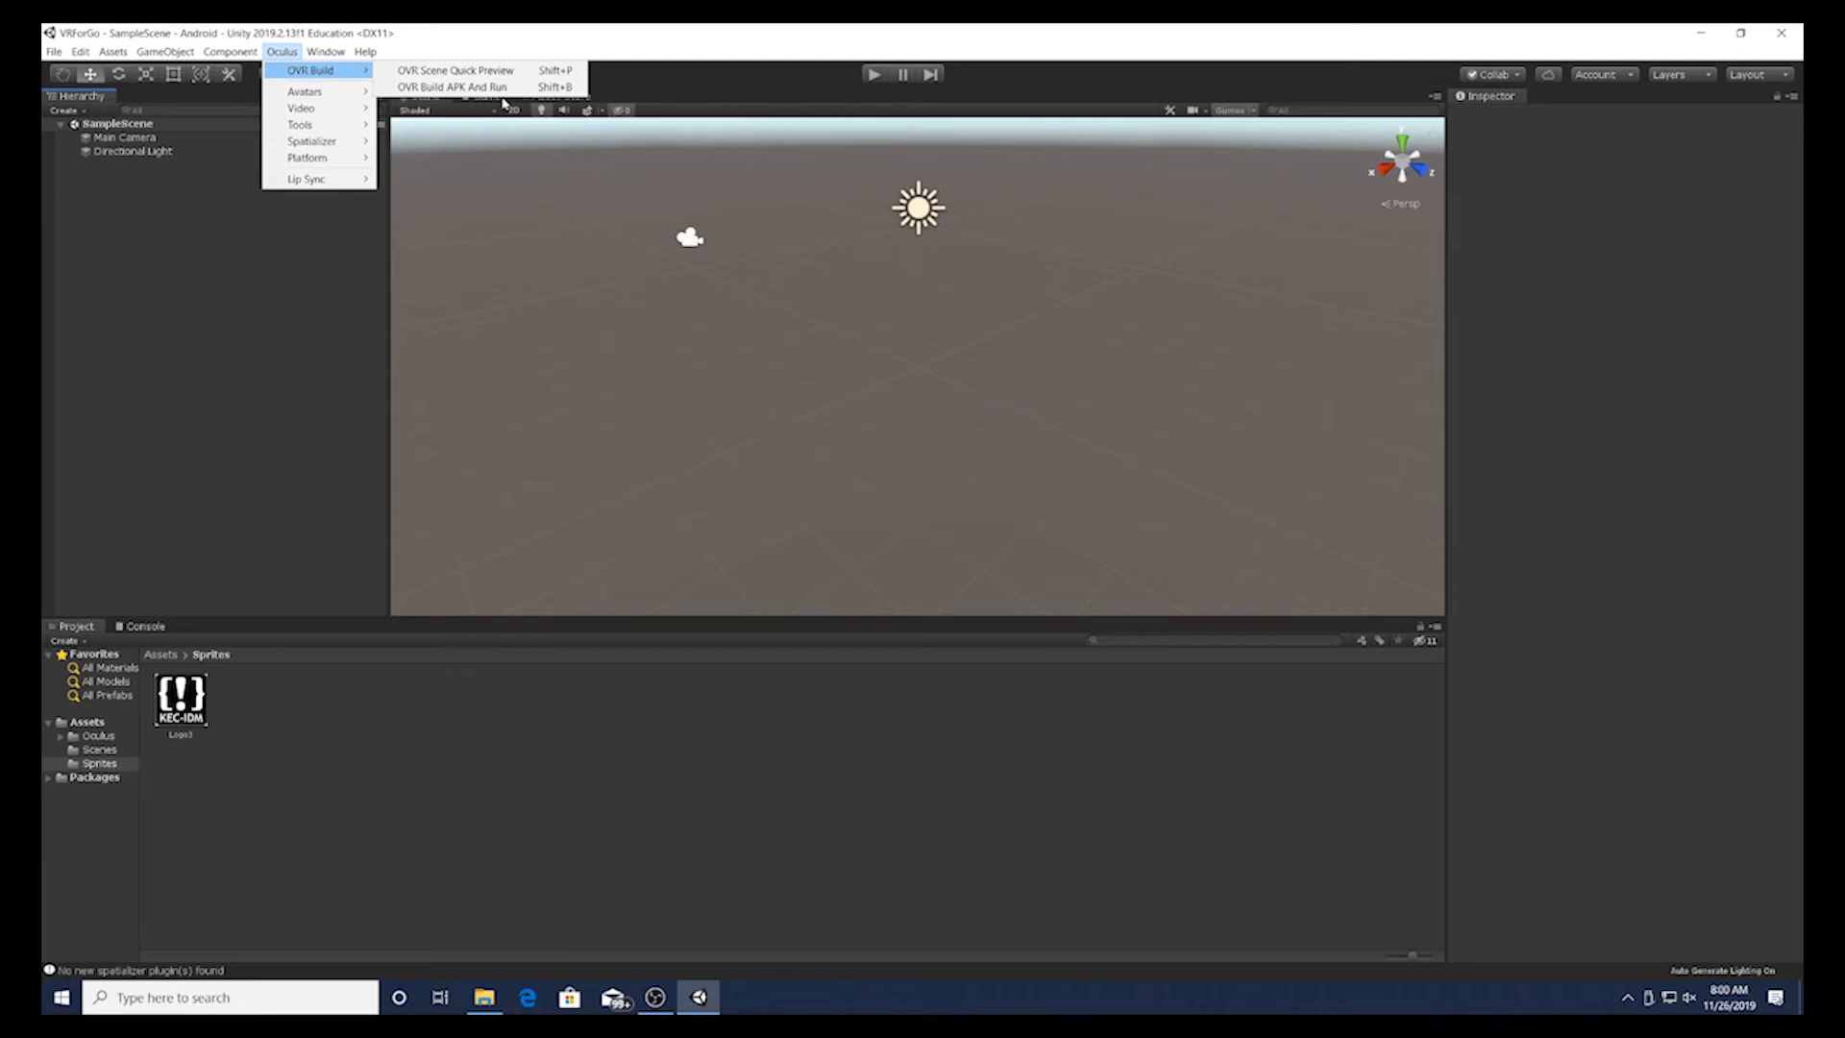
pyautogui.click(99, 234)
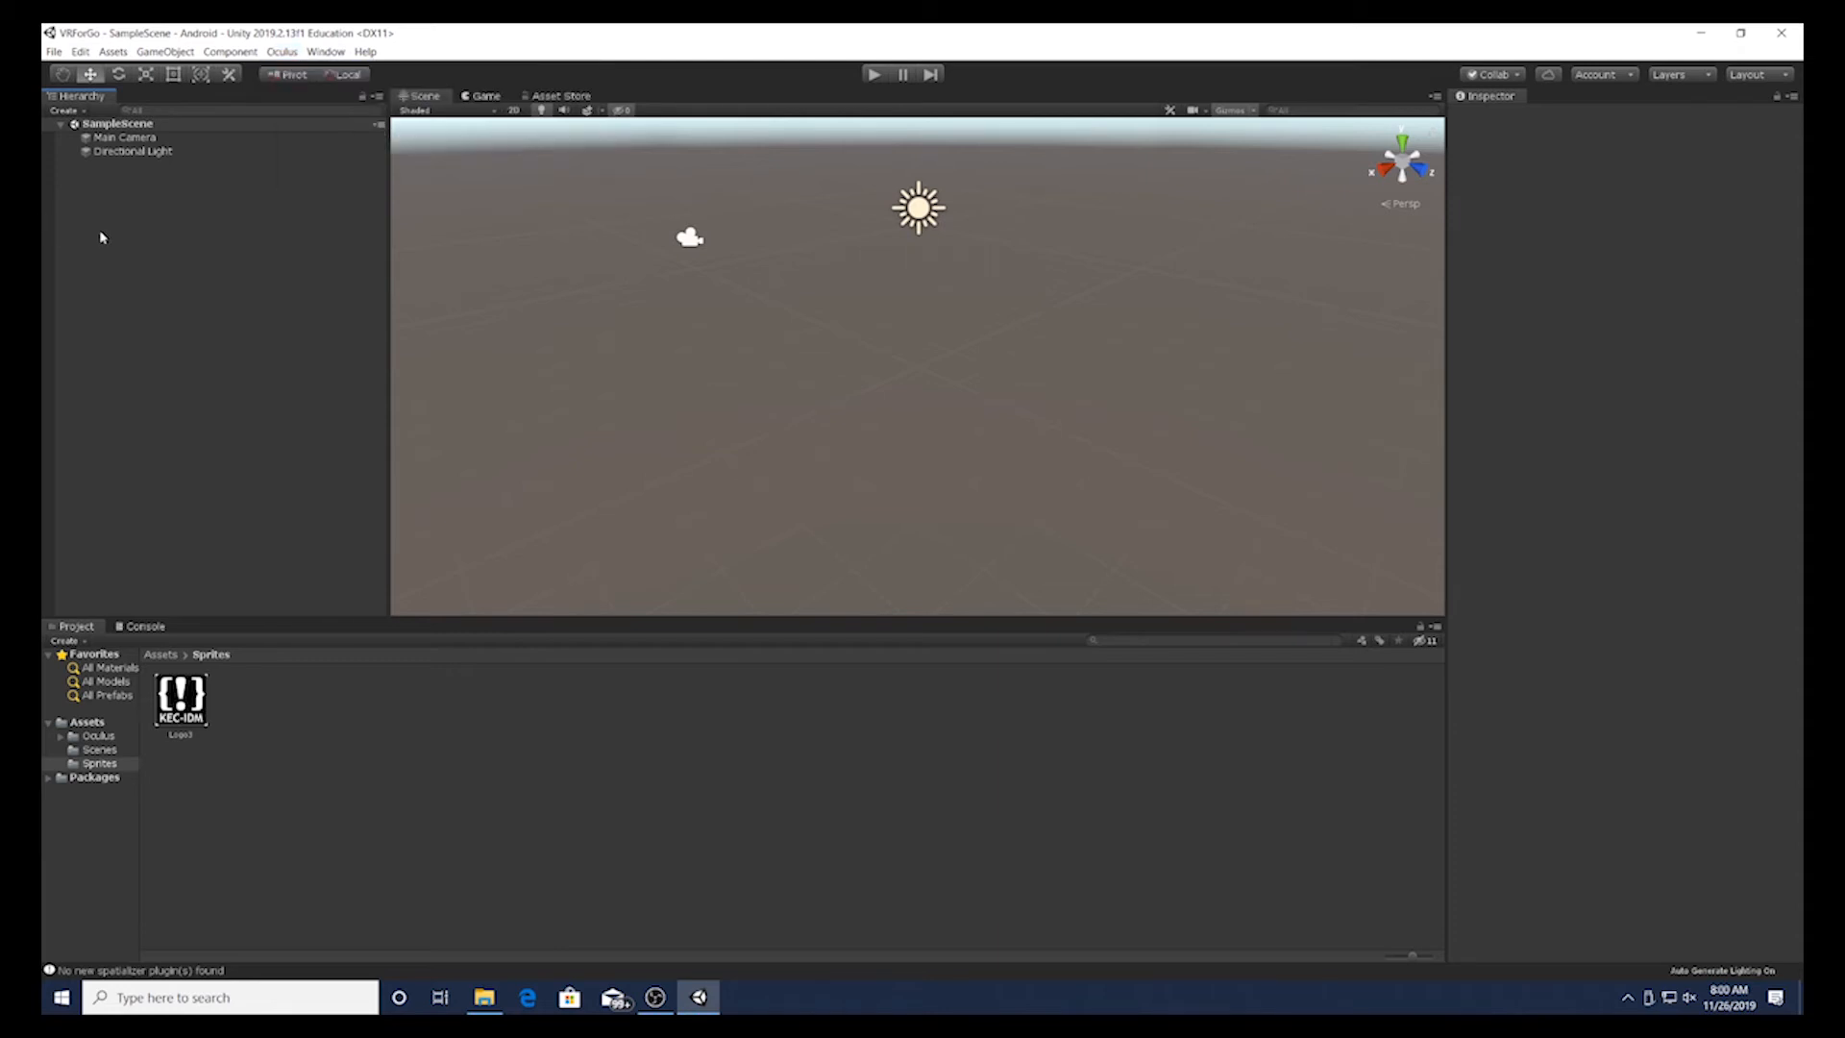
# Step: Delete the Main Camera from SampleScene
pyautogui.click(121, 140)
pyautogui.rightClick(122, 140)
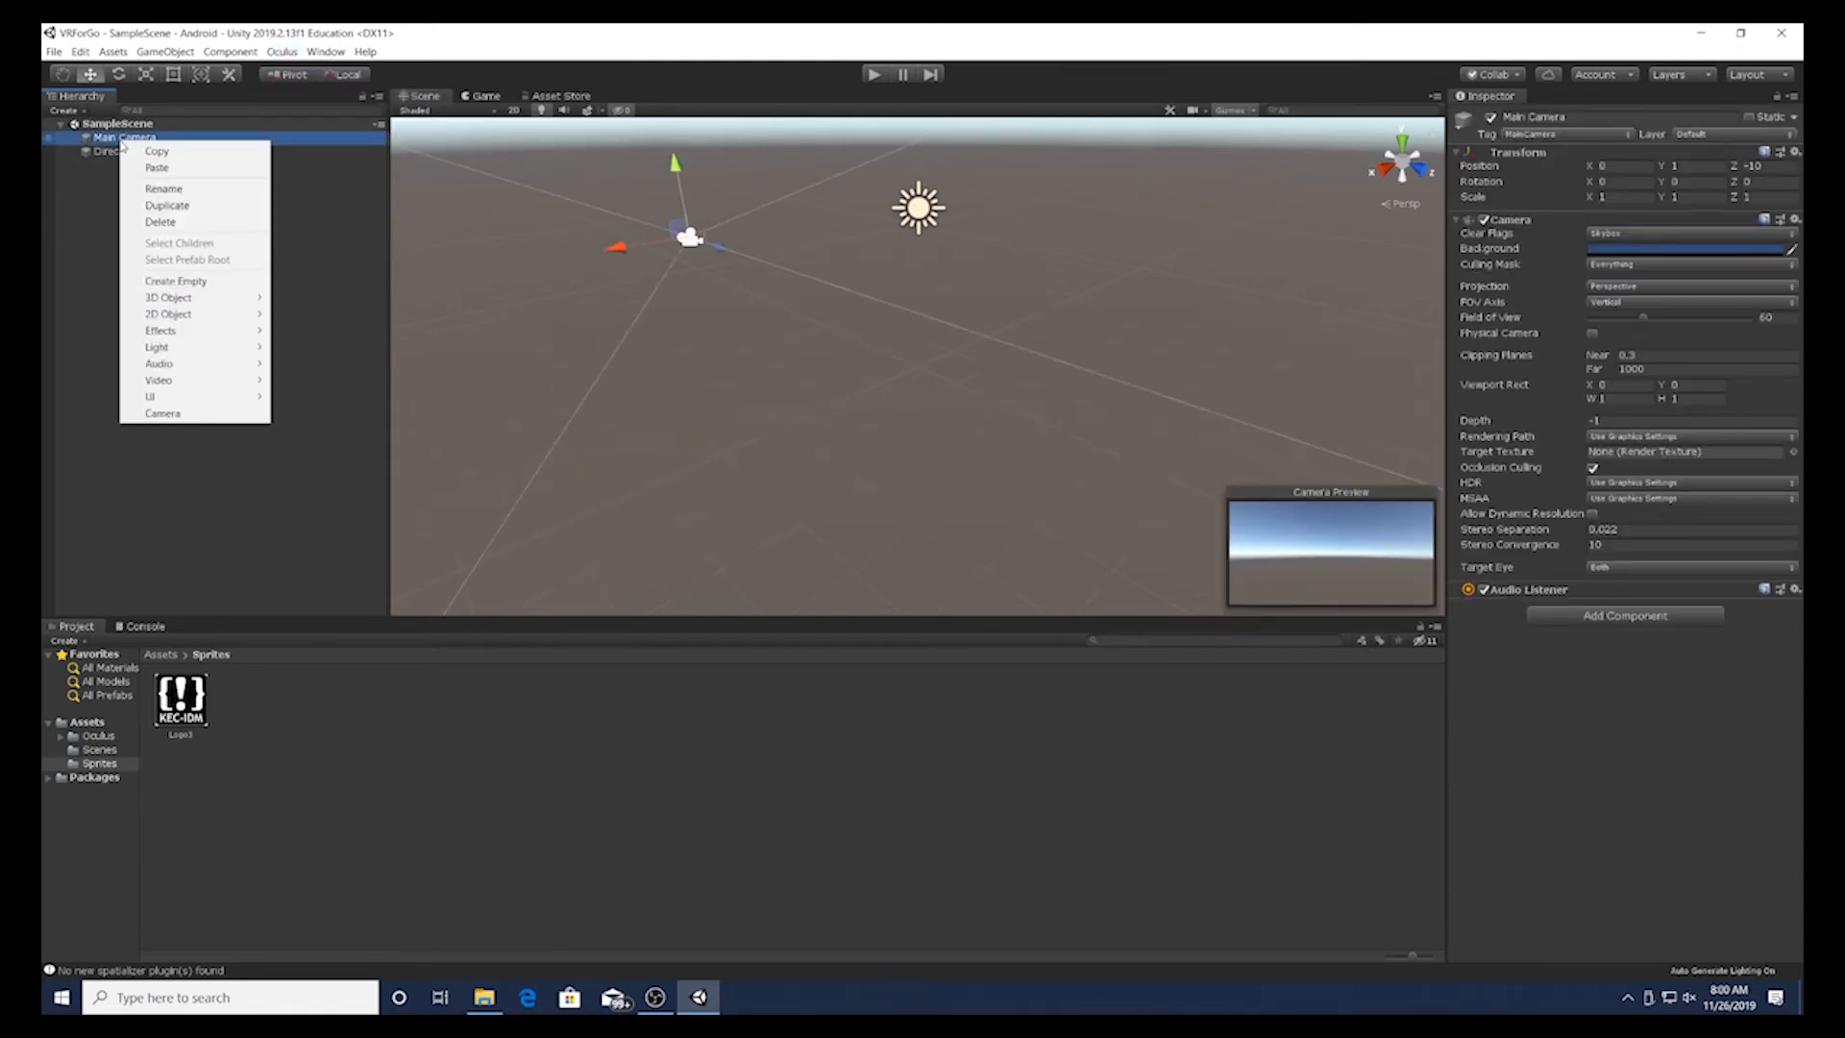
pyautogui.click(160, 222)
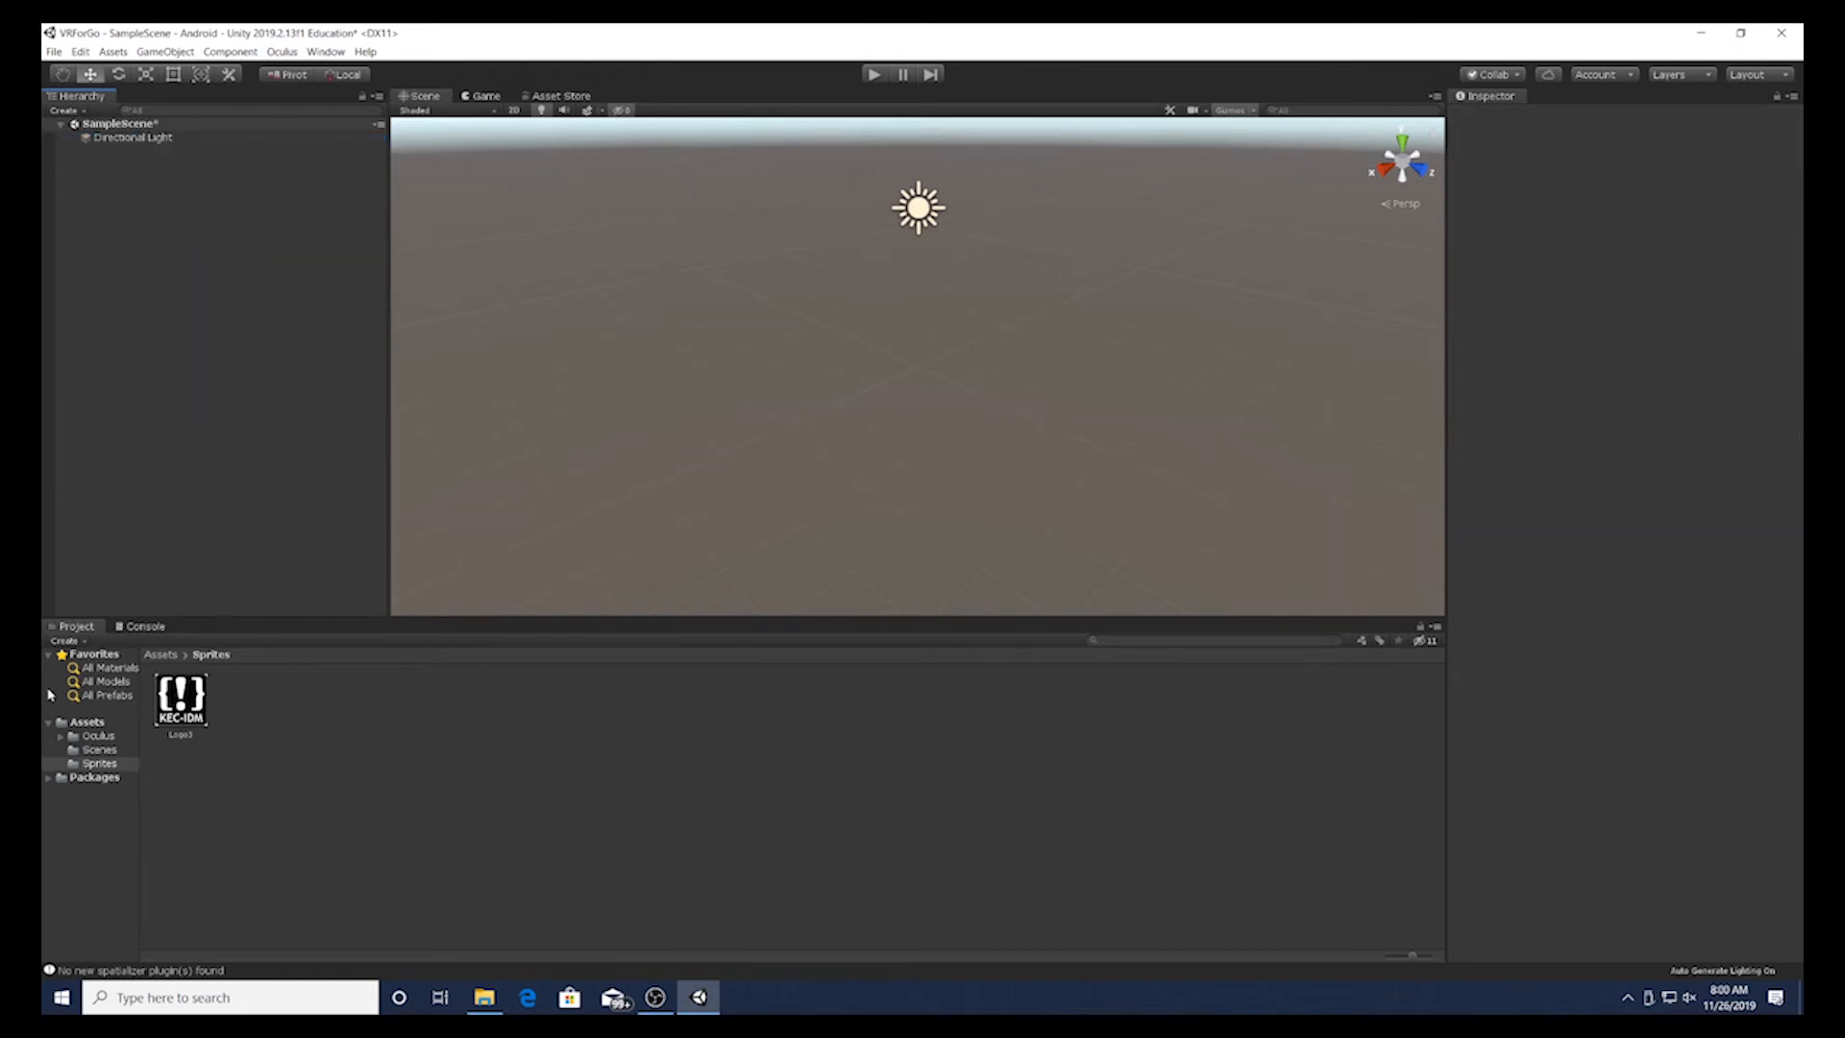
# Step: Find the OVRCameraRig prefab by searching the project assets for "ovrcamera" and place it in the middle of the scene
pyautogui.click(96, 736)
pyautogui.click(575, 704)
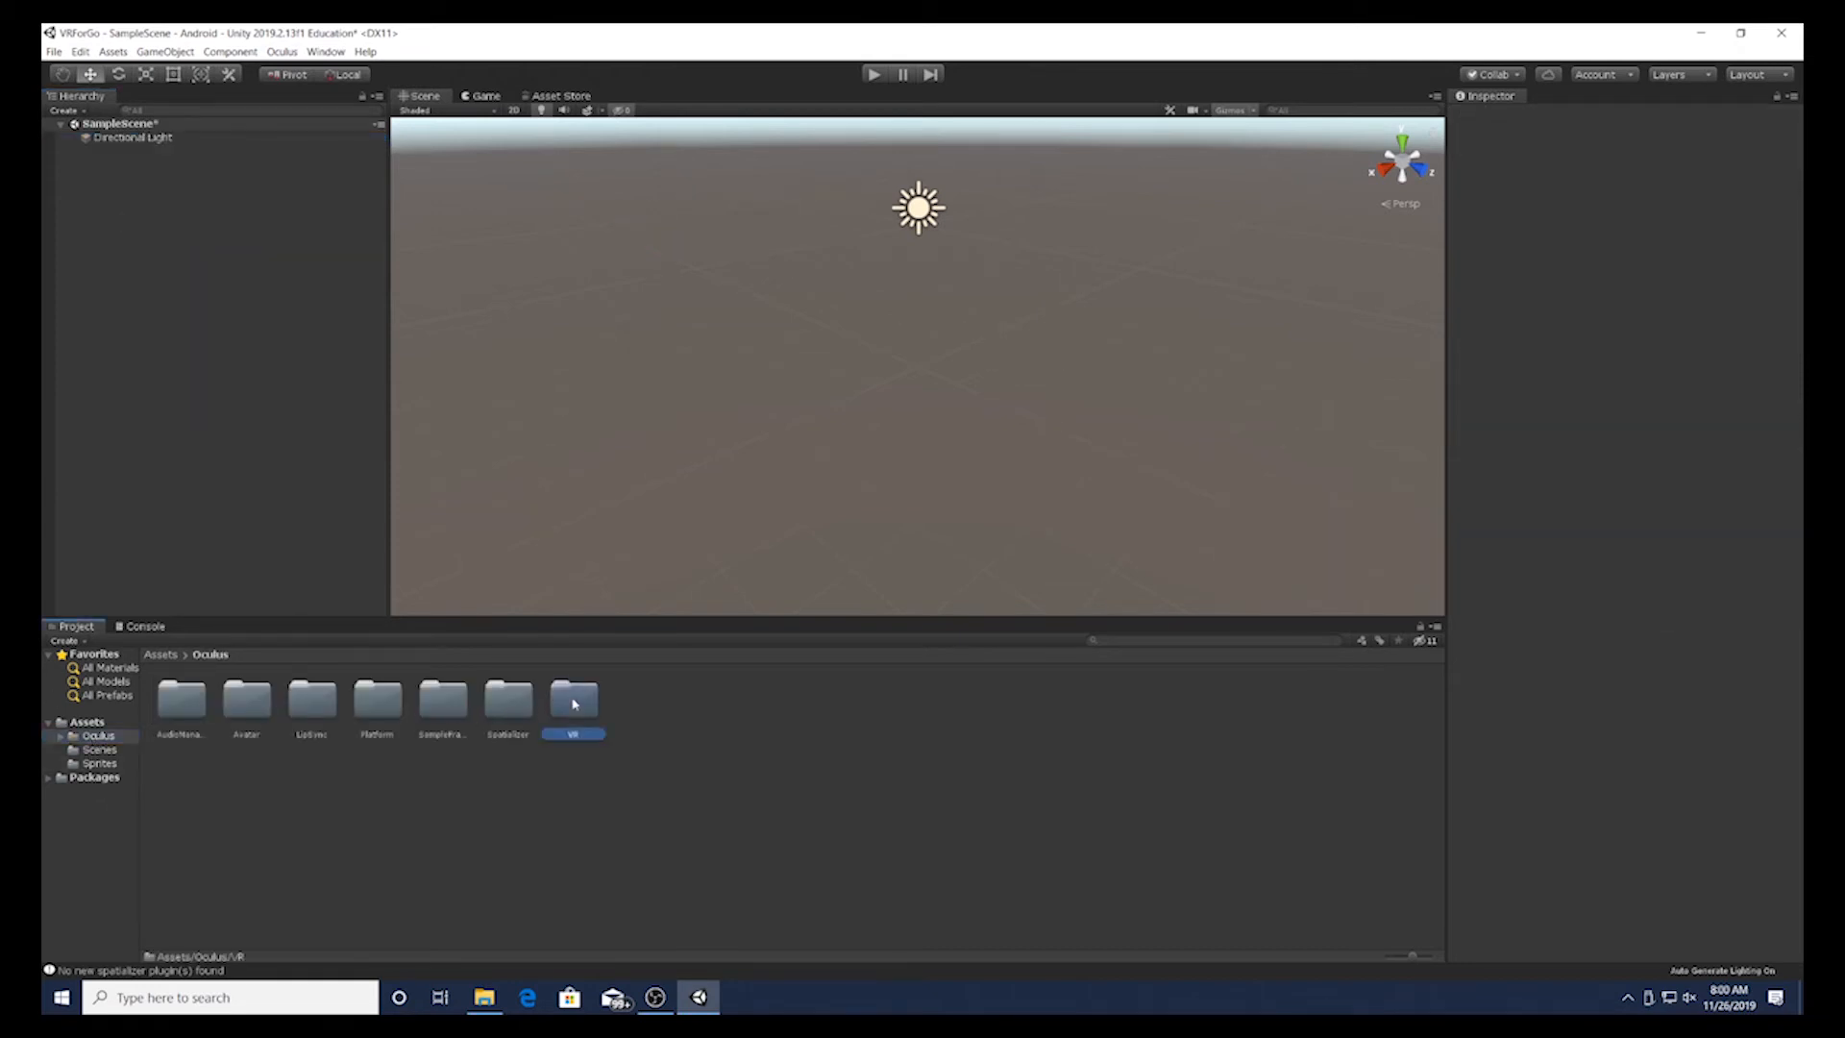
pyautogui.doubleClick(574, 704)
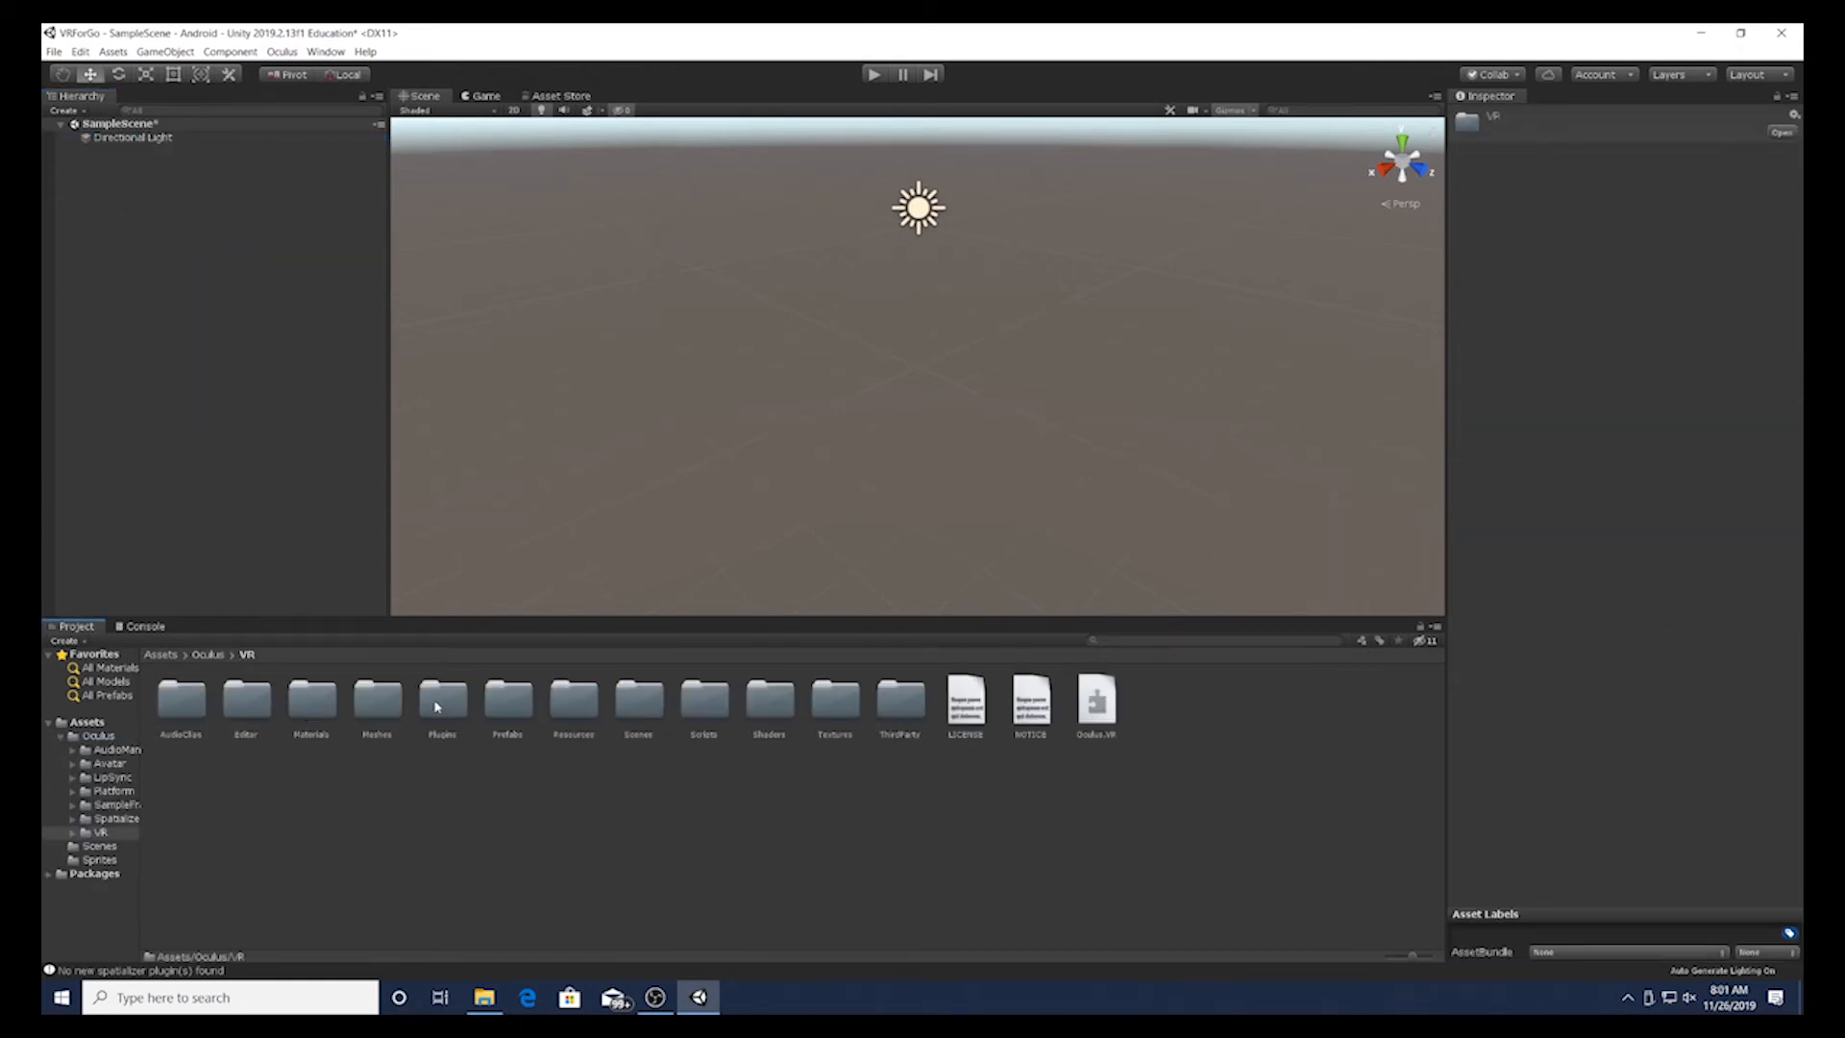
pyautogui.doubleClick(517, 706)
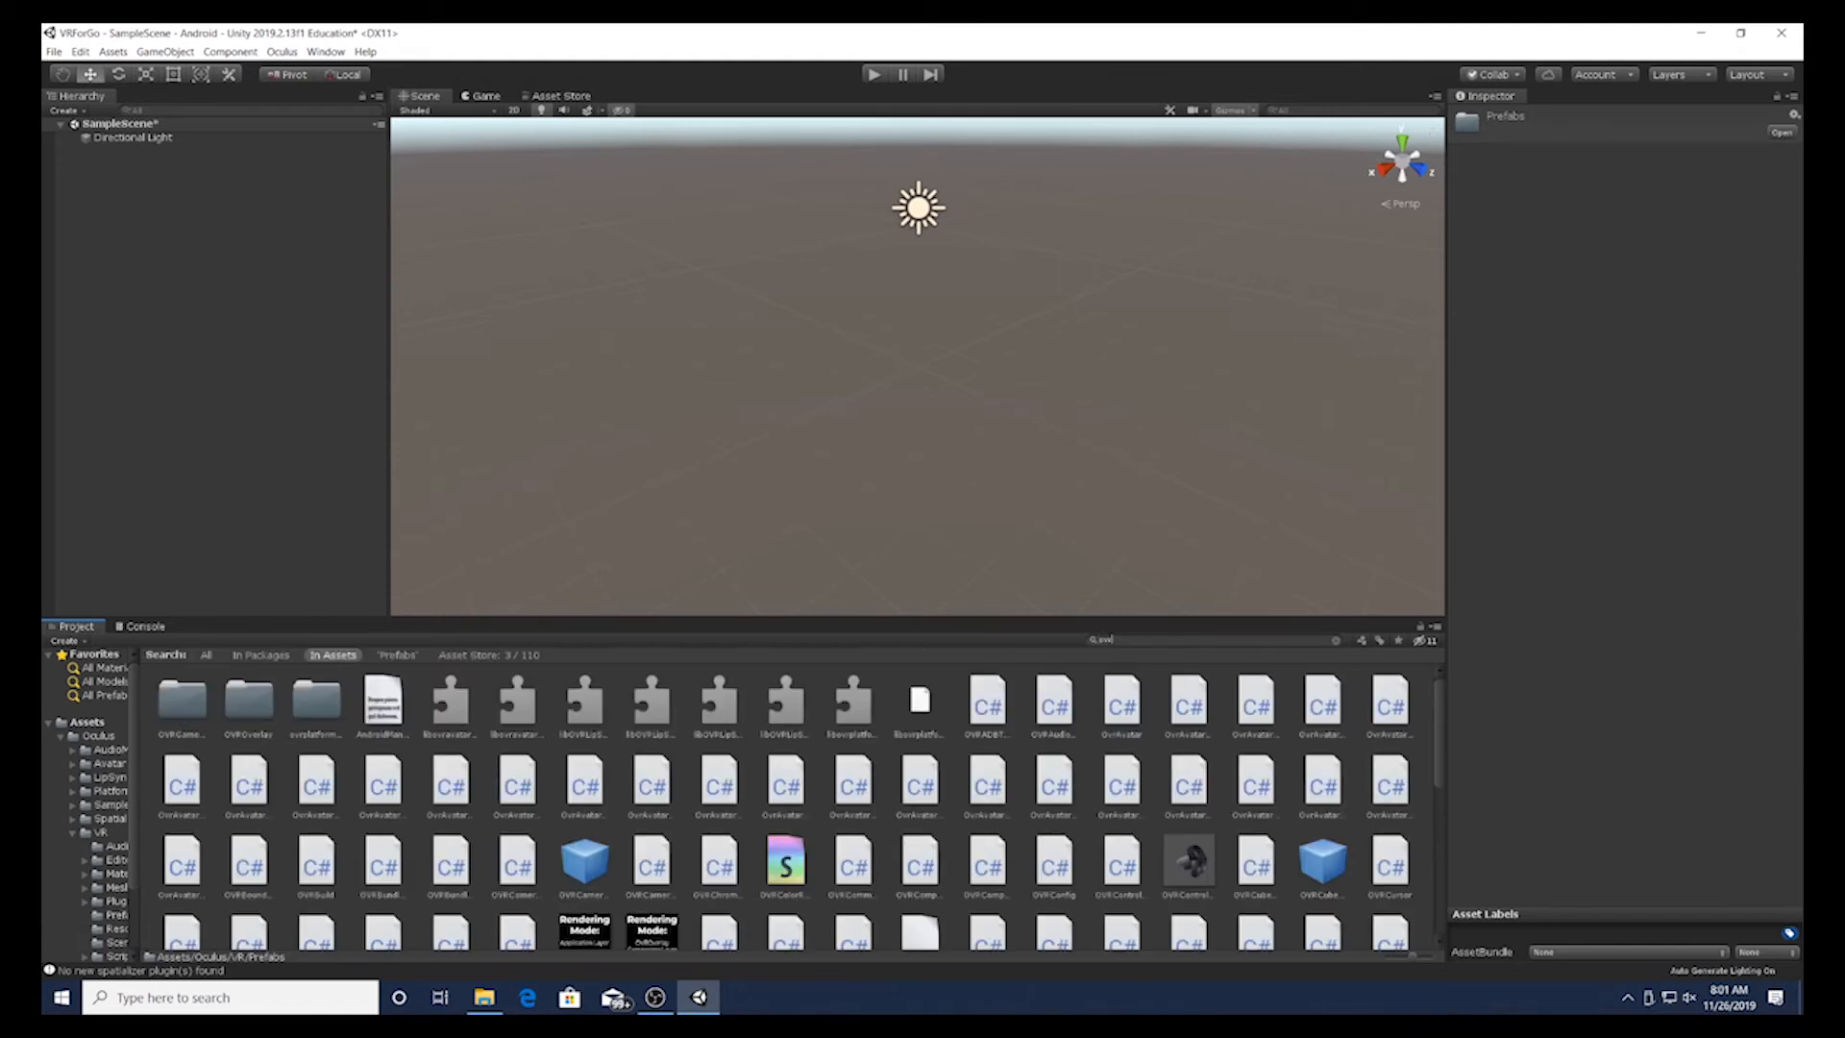
pyautogui.write('camera')
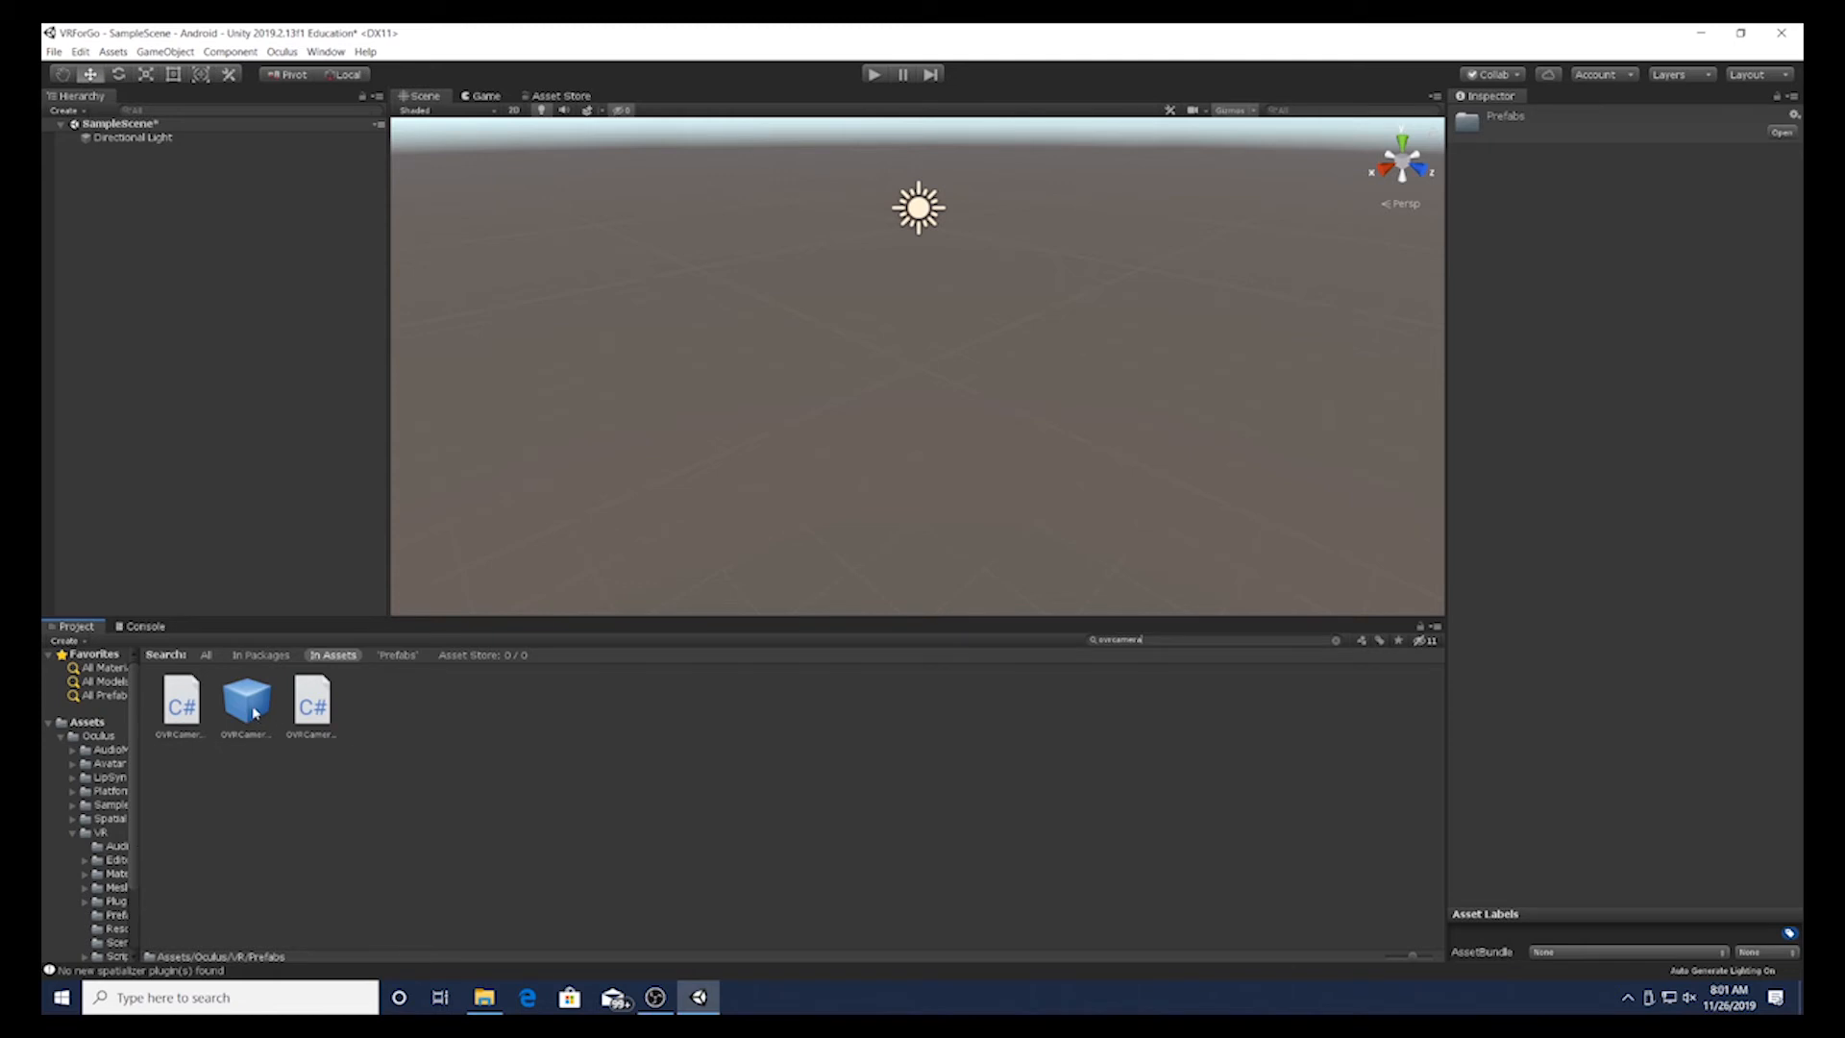
pyautogui.moveTo(255, 713); pyautogui.dragTo(922, 363)
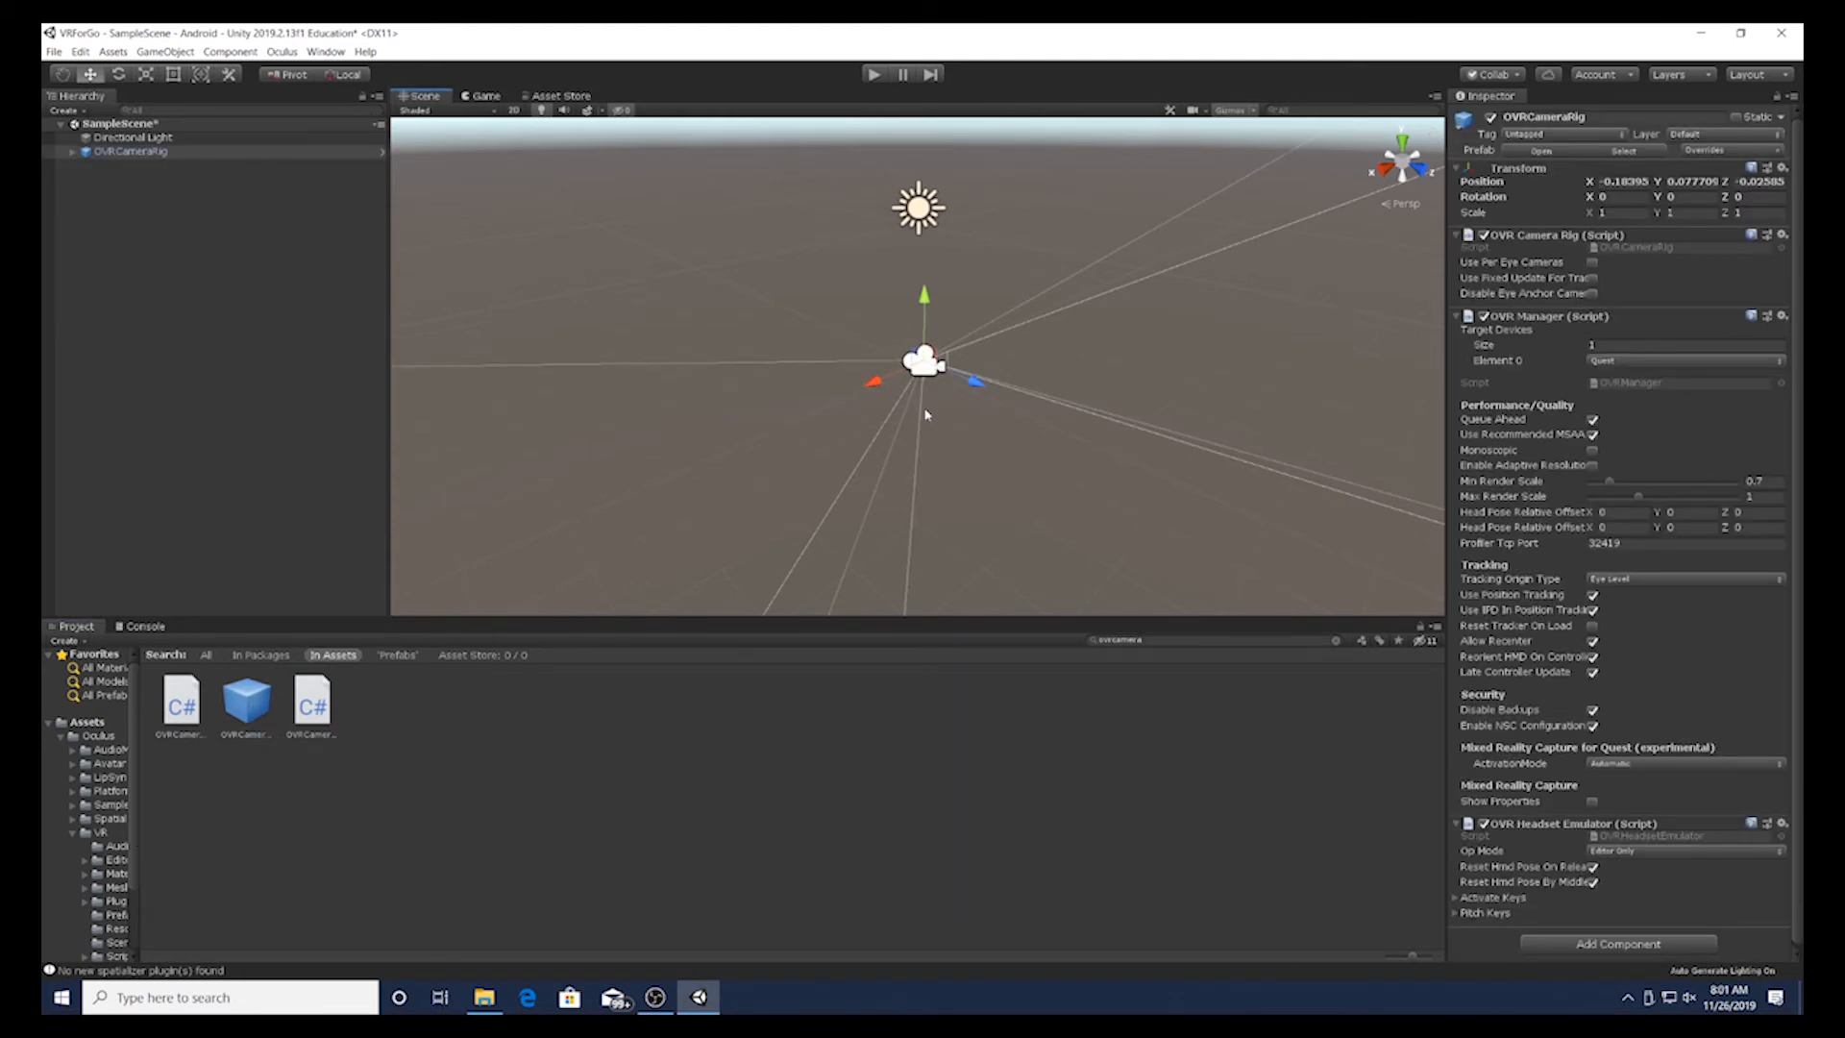
# Step: Add a 3D Plane object to the scene as the floor
pyautogui.click(232, 53)
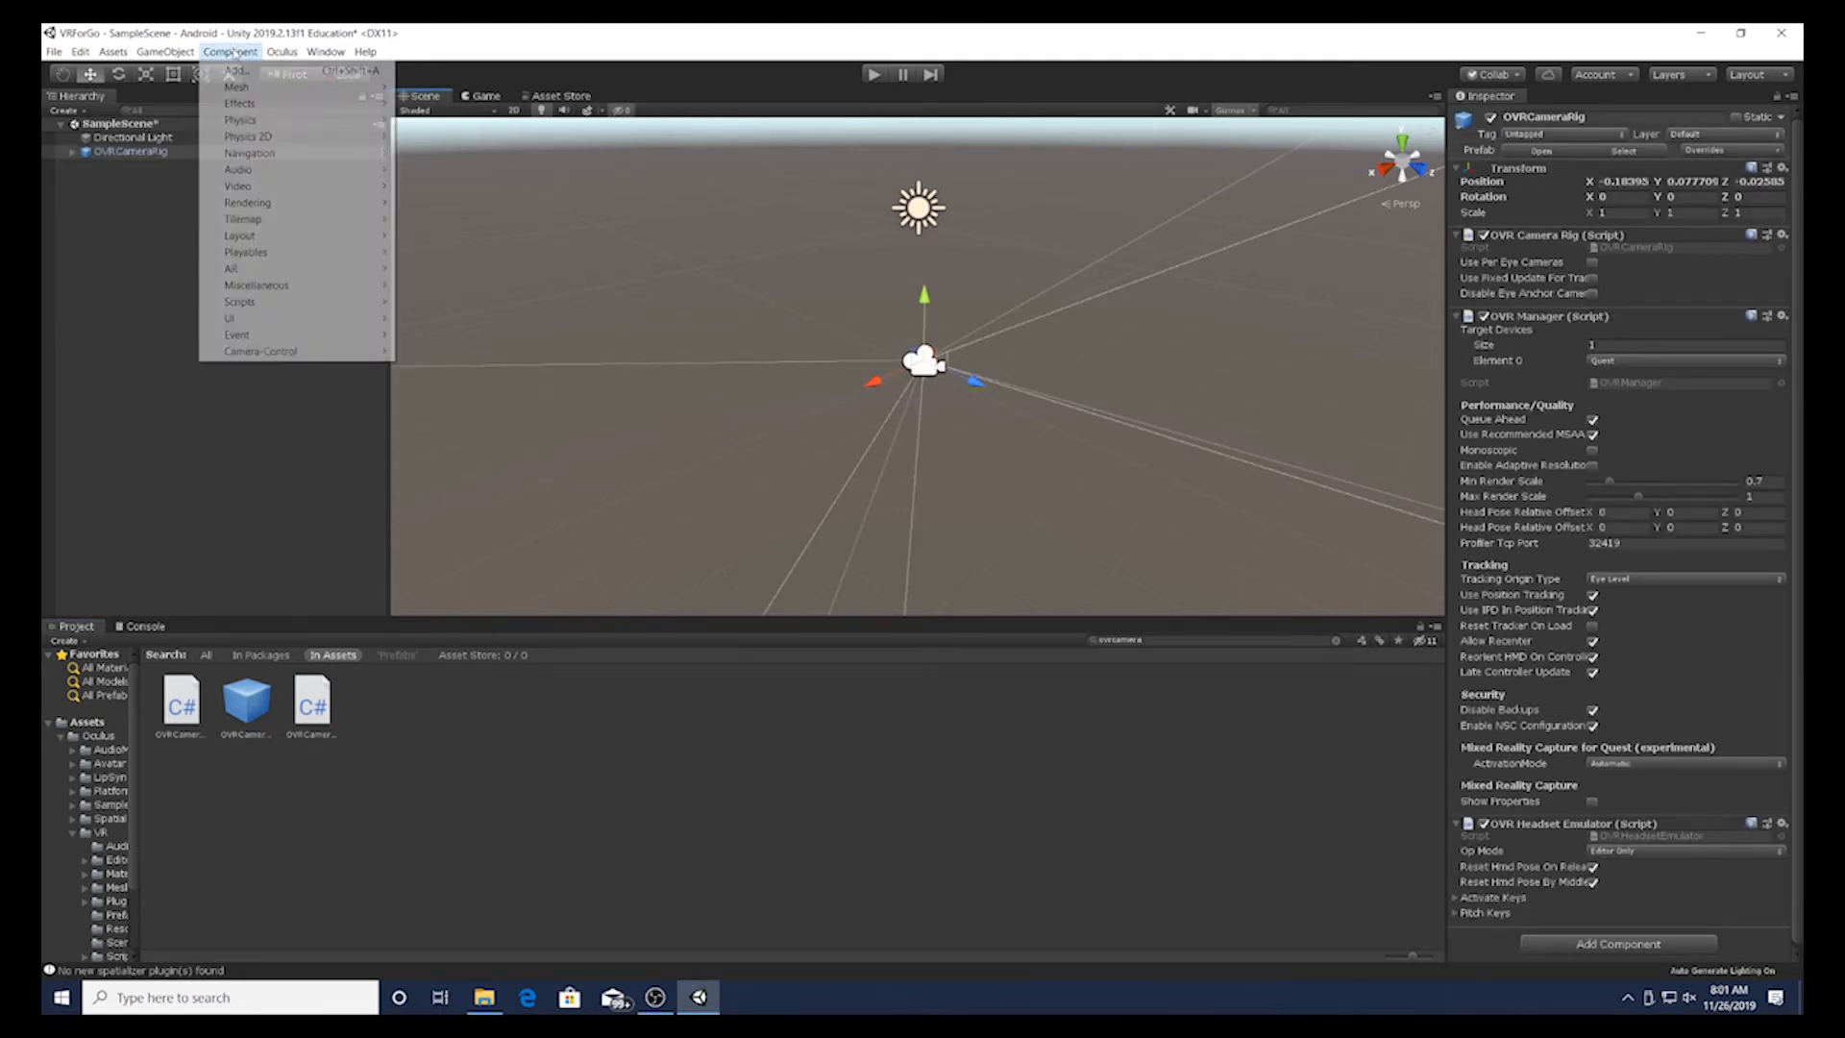
pyautogui.moveTo(165, 52)
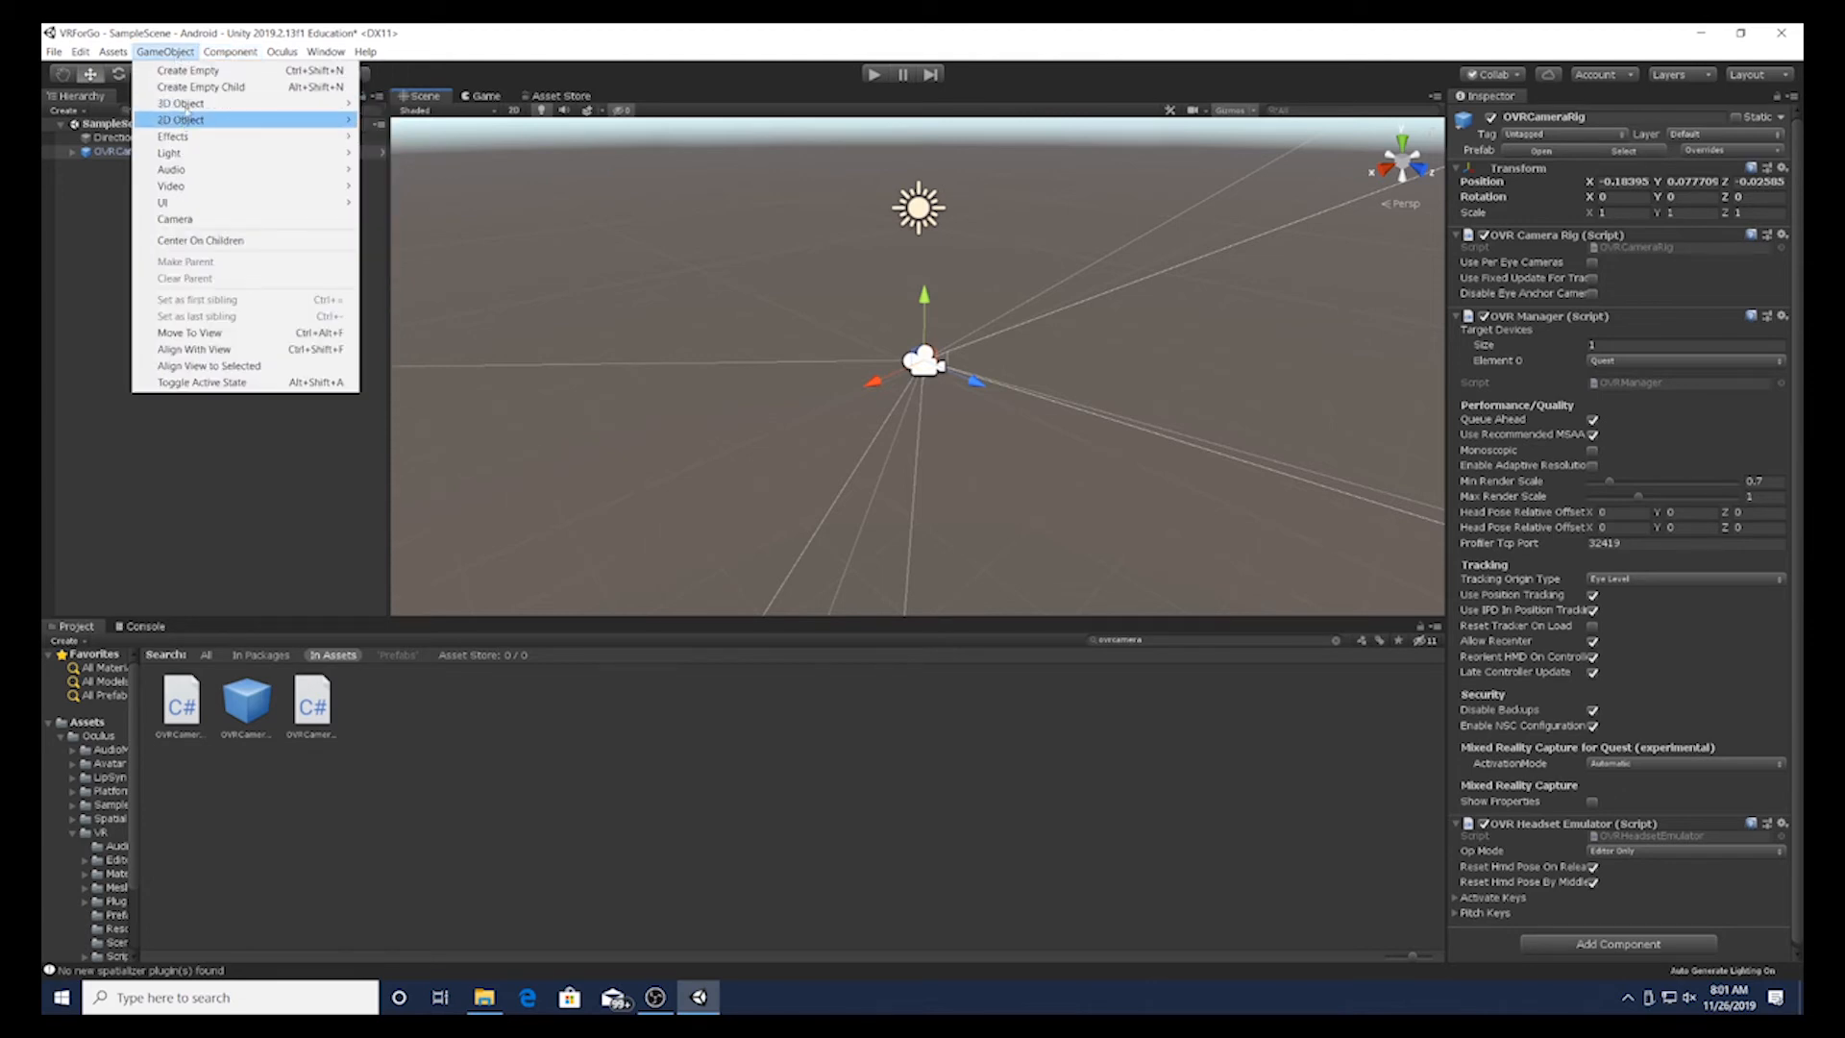
pyautogui.moveTo(192, 103)
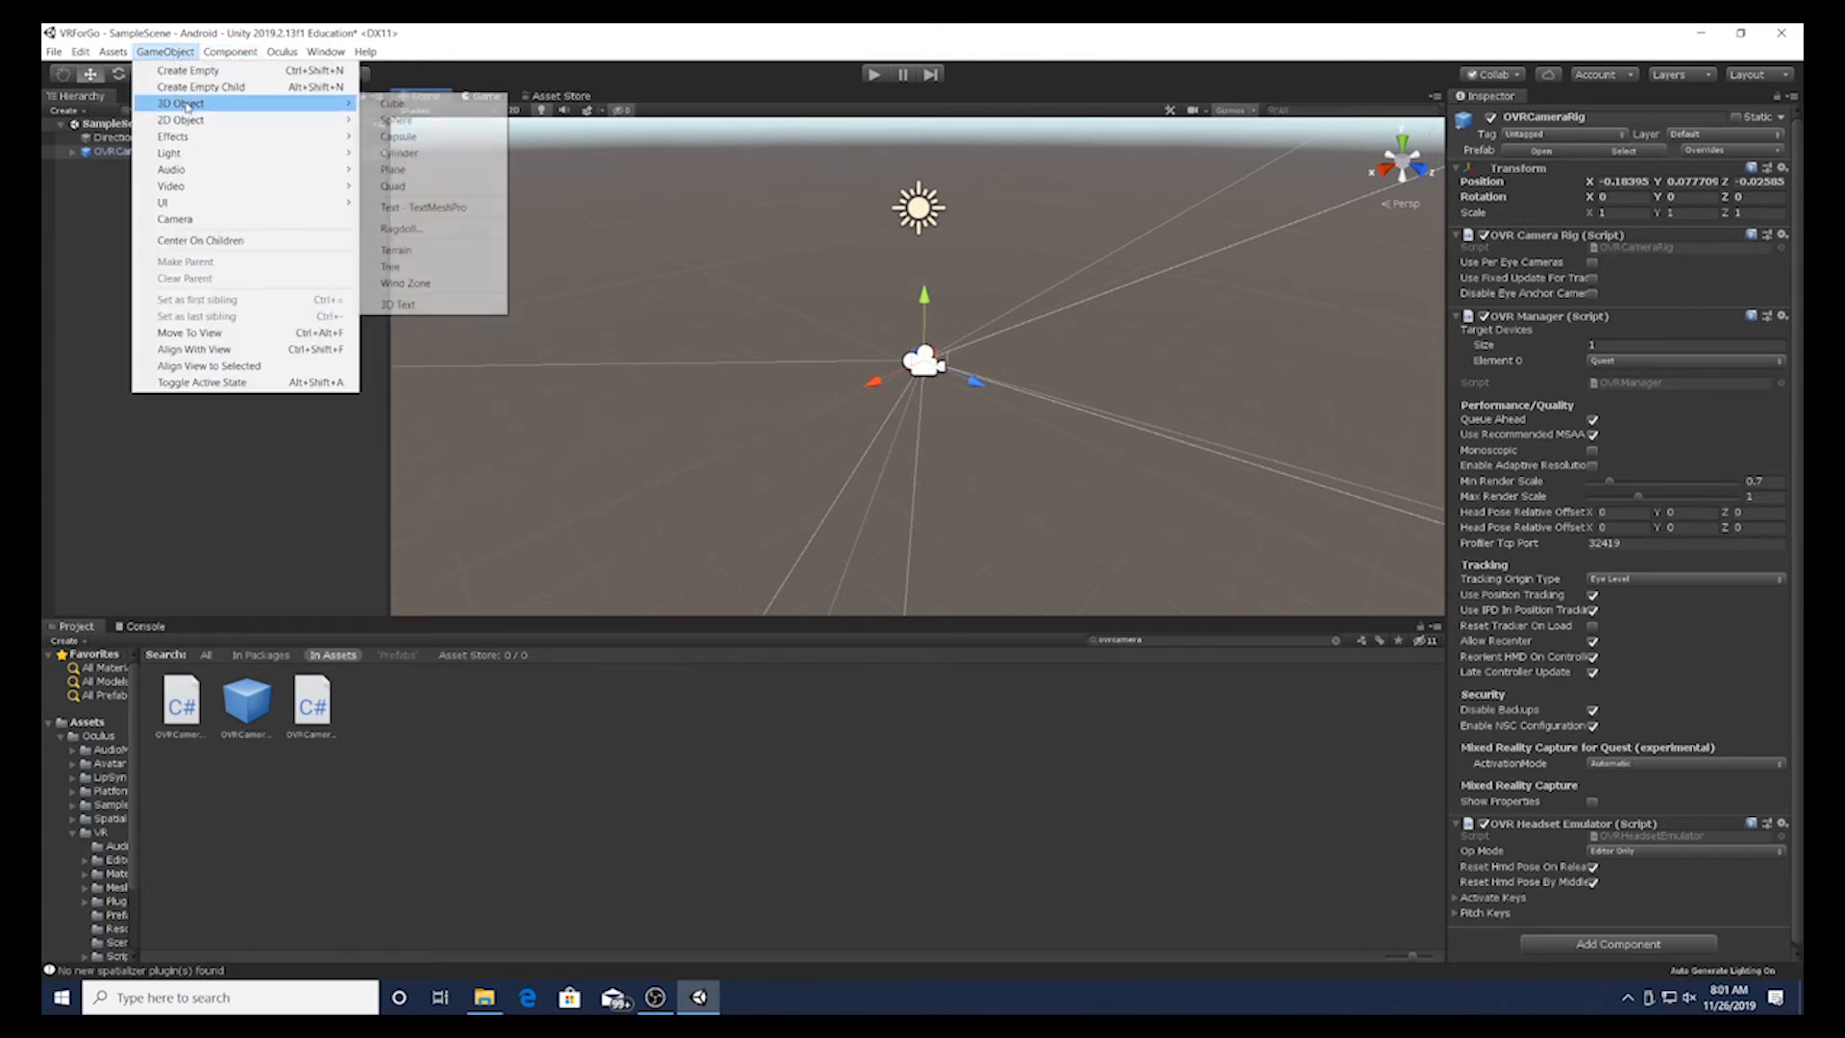
pyautogui.click(463, 171)
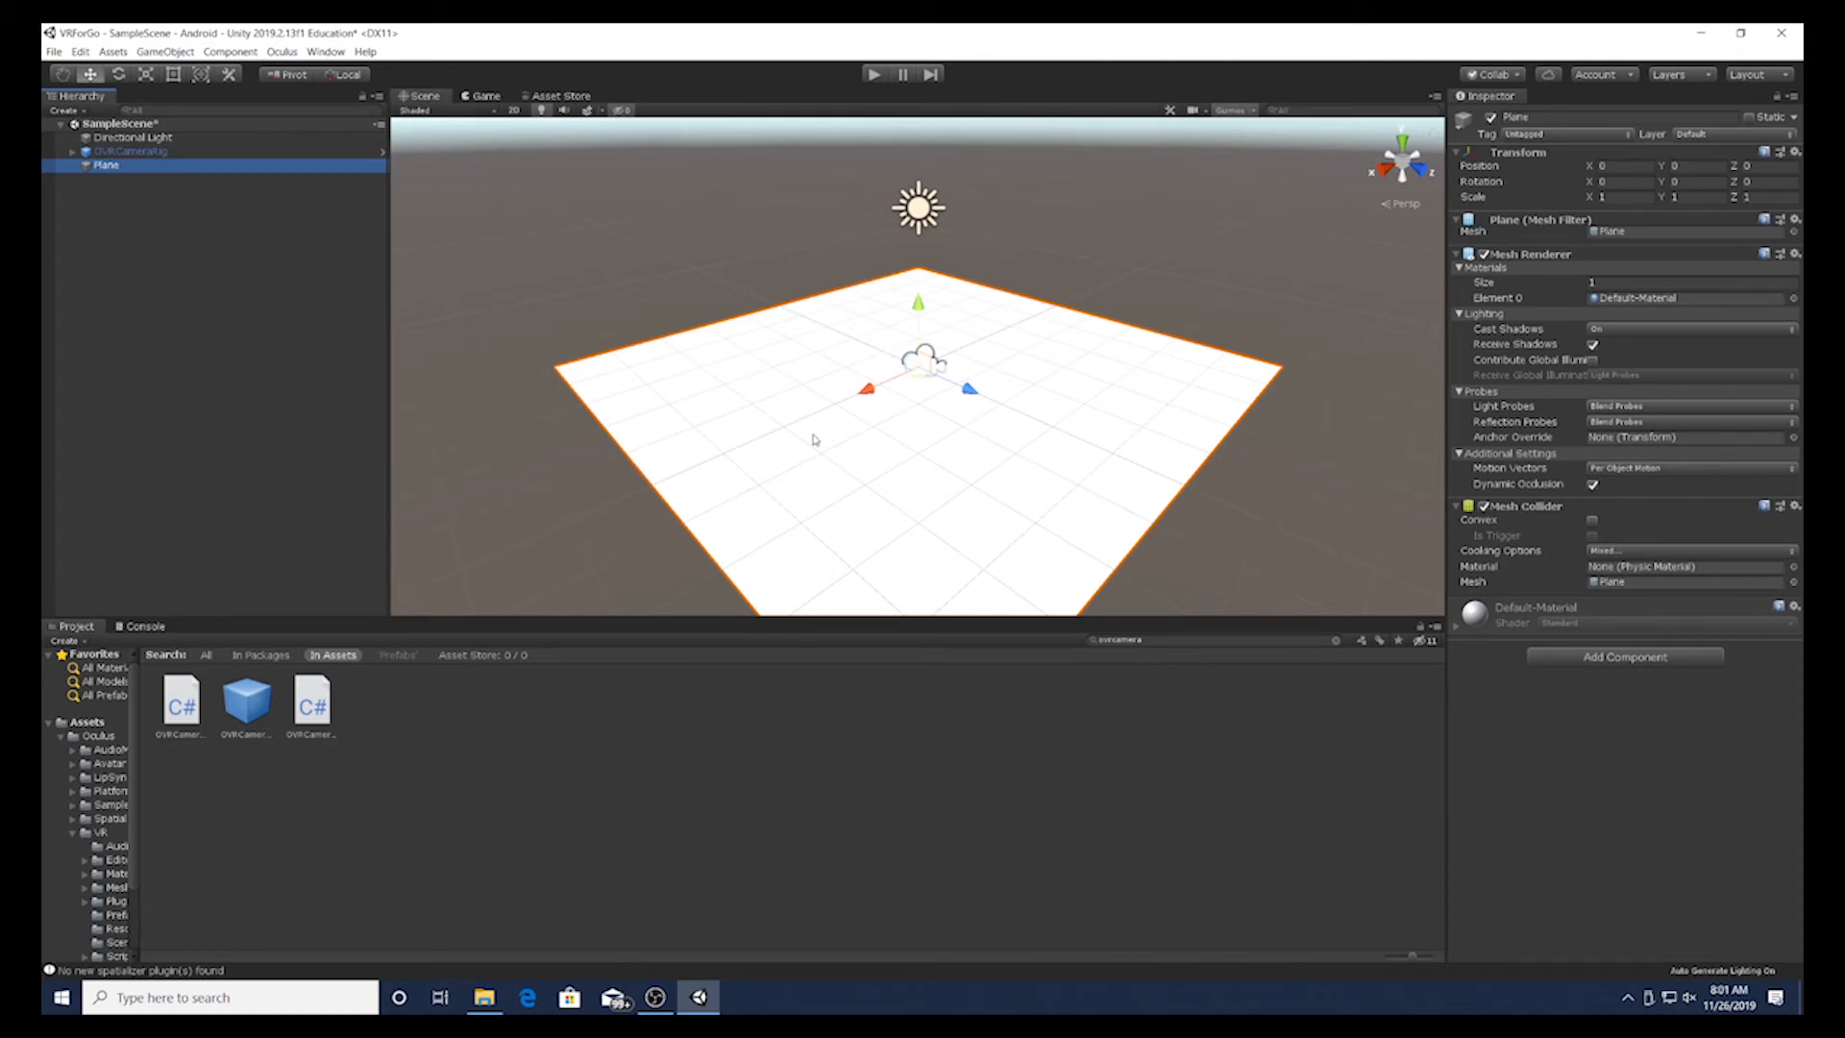
# Step: Set the OVRCameraRig's Y position to 1.6
pyautogui.click(156, 152)
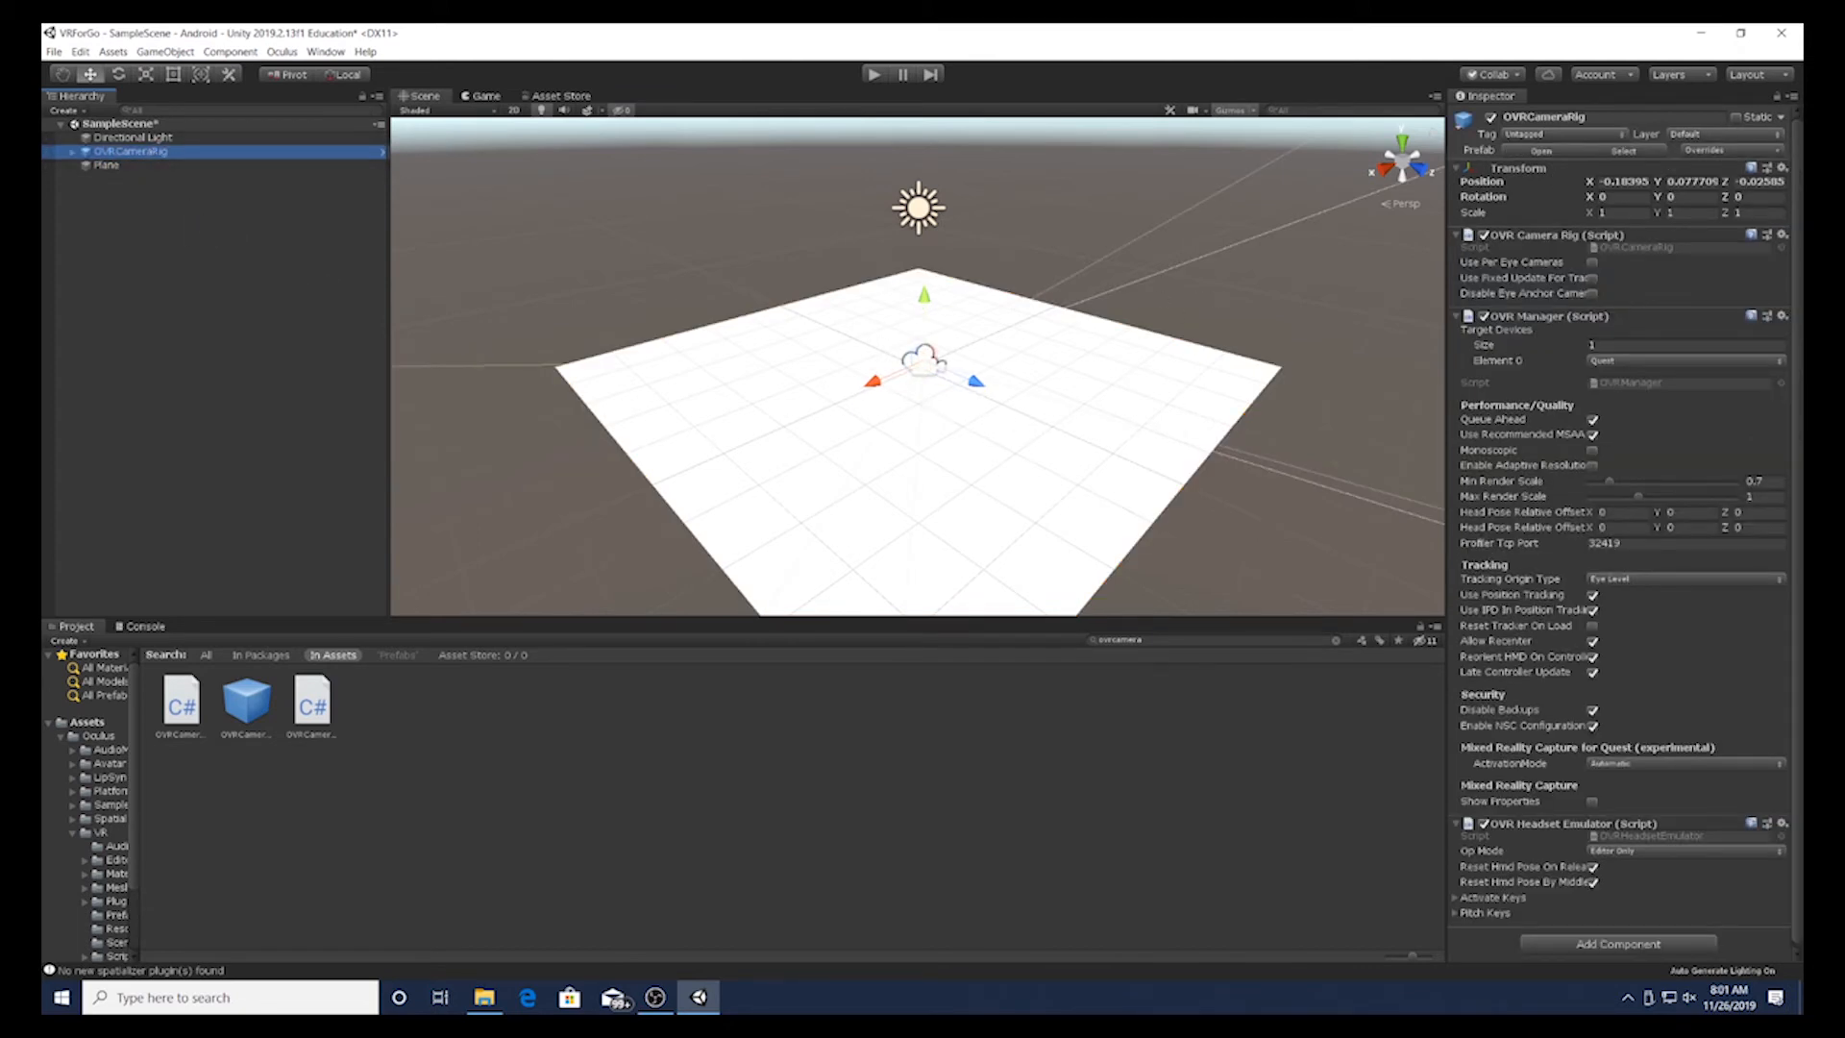
pyautogui.click(1691, 180)
pyautogui.write('1')
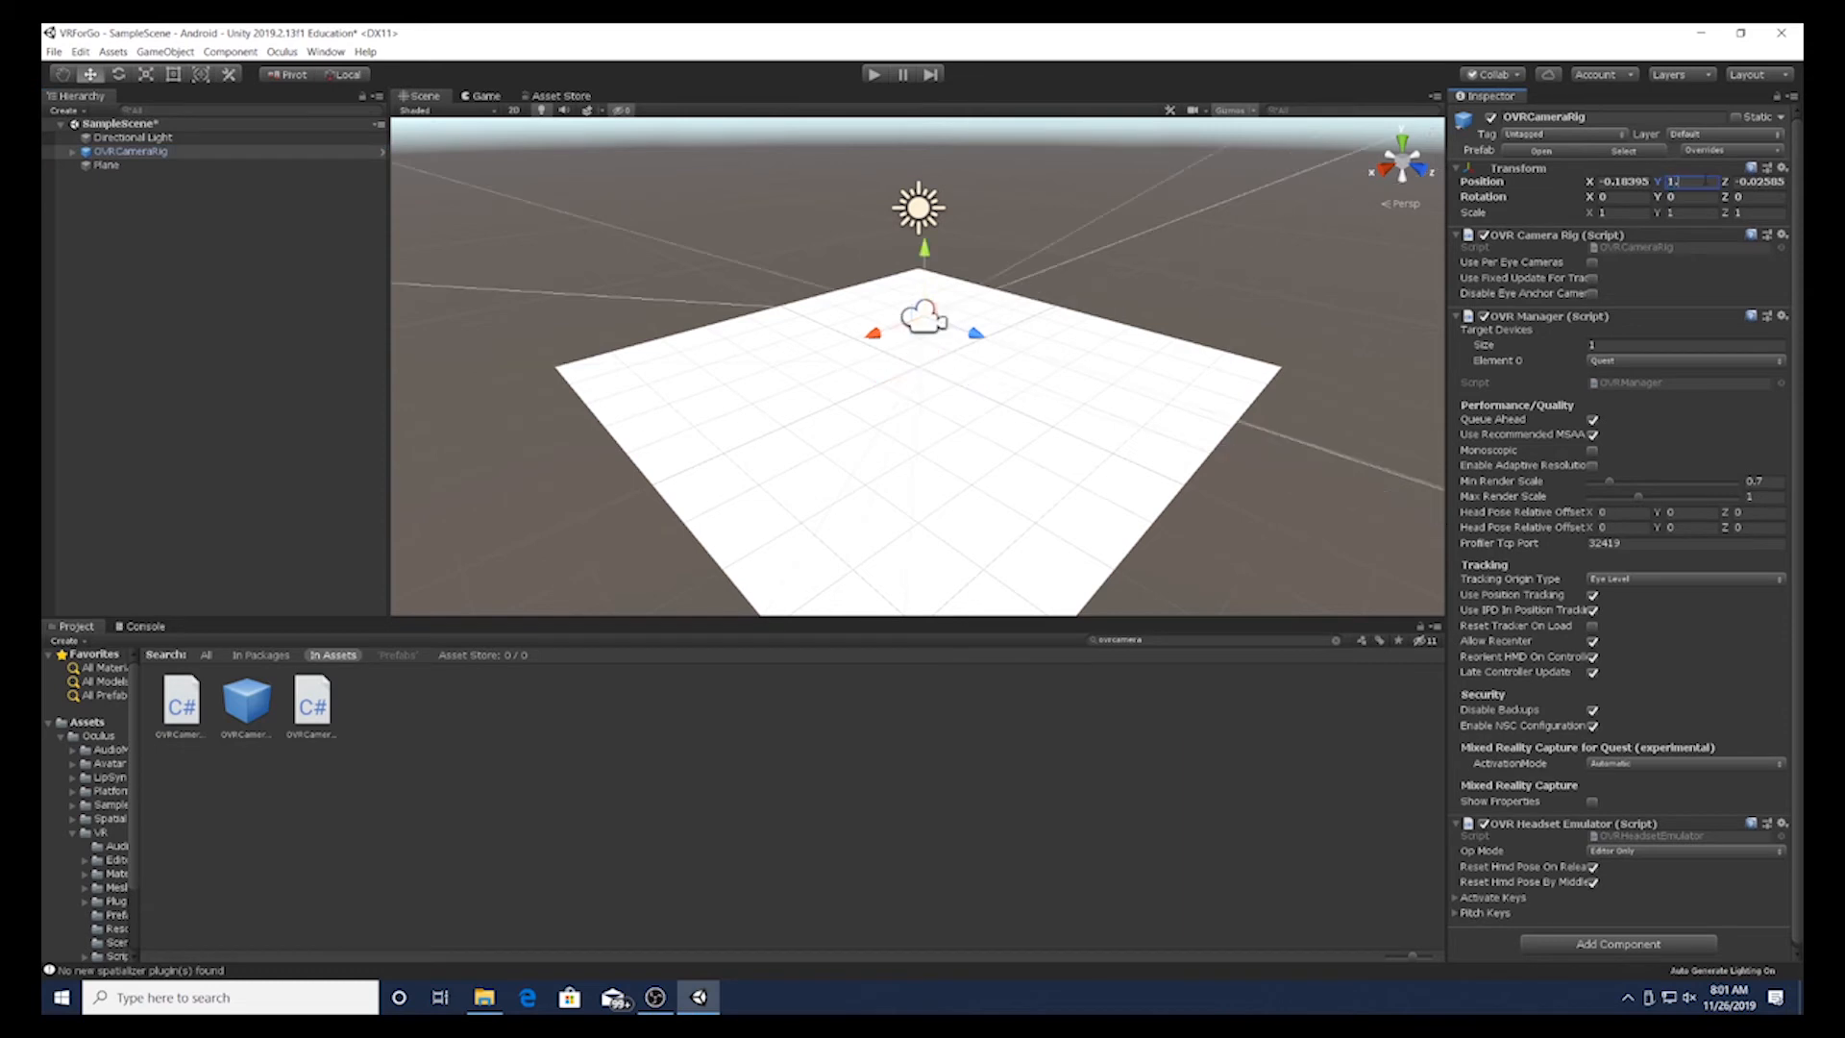
pyautogui.write('.6')
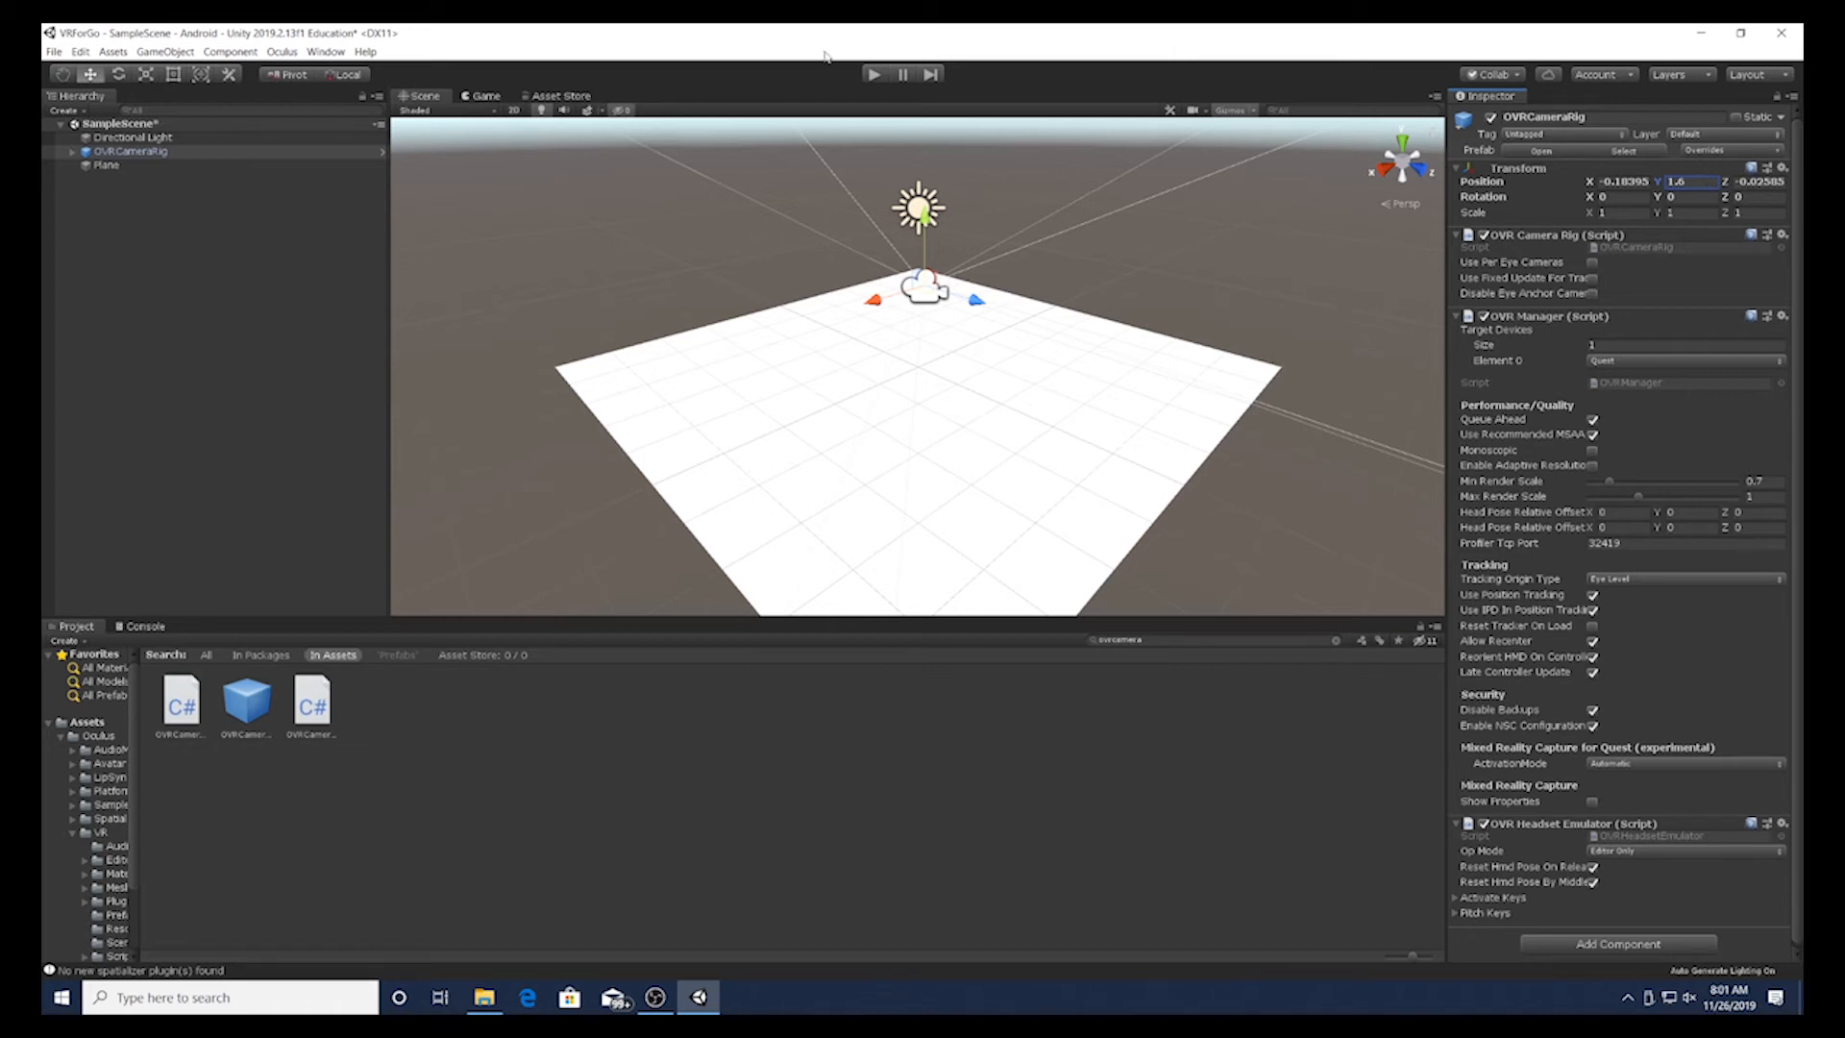
# Step: Set the Clear Flags of the CenterEyeAnchor camera, inside the rig's TrackingSpace, to Solid Color
pyautogui.click(72, 152)
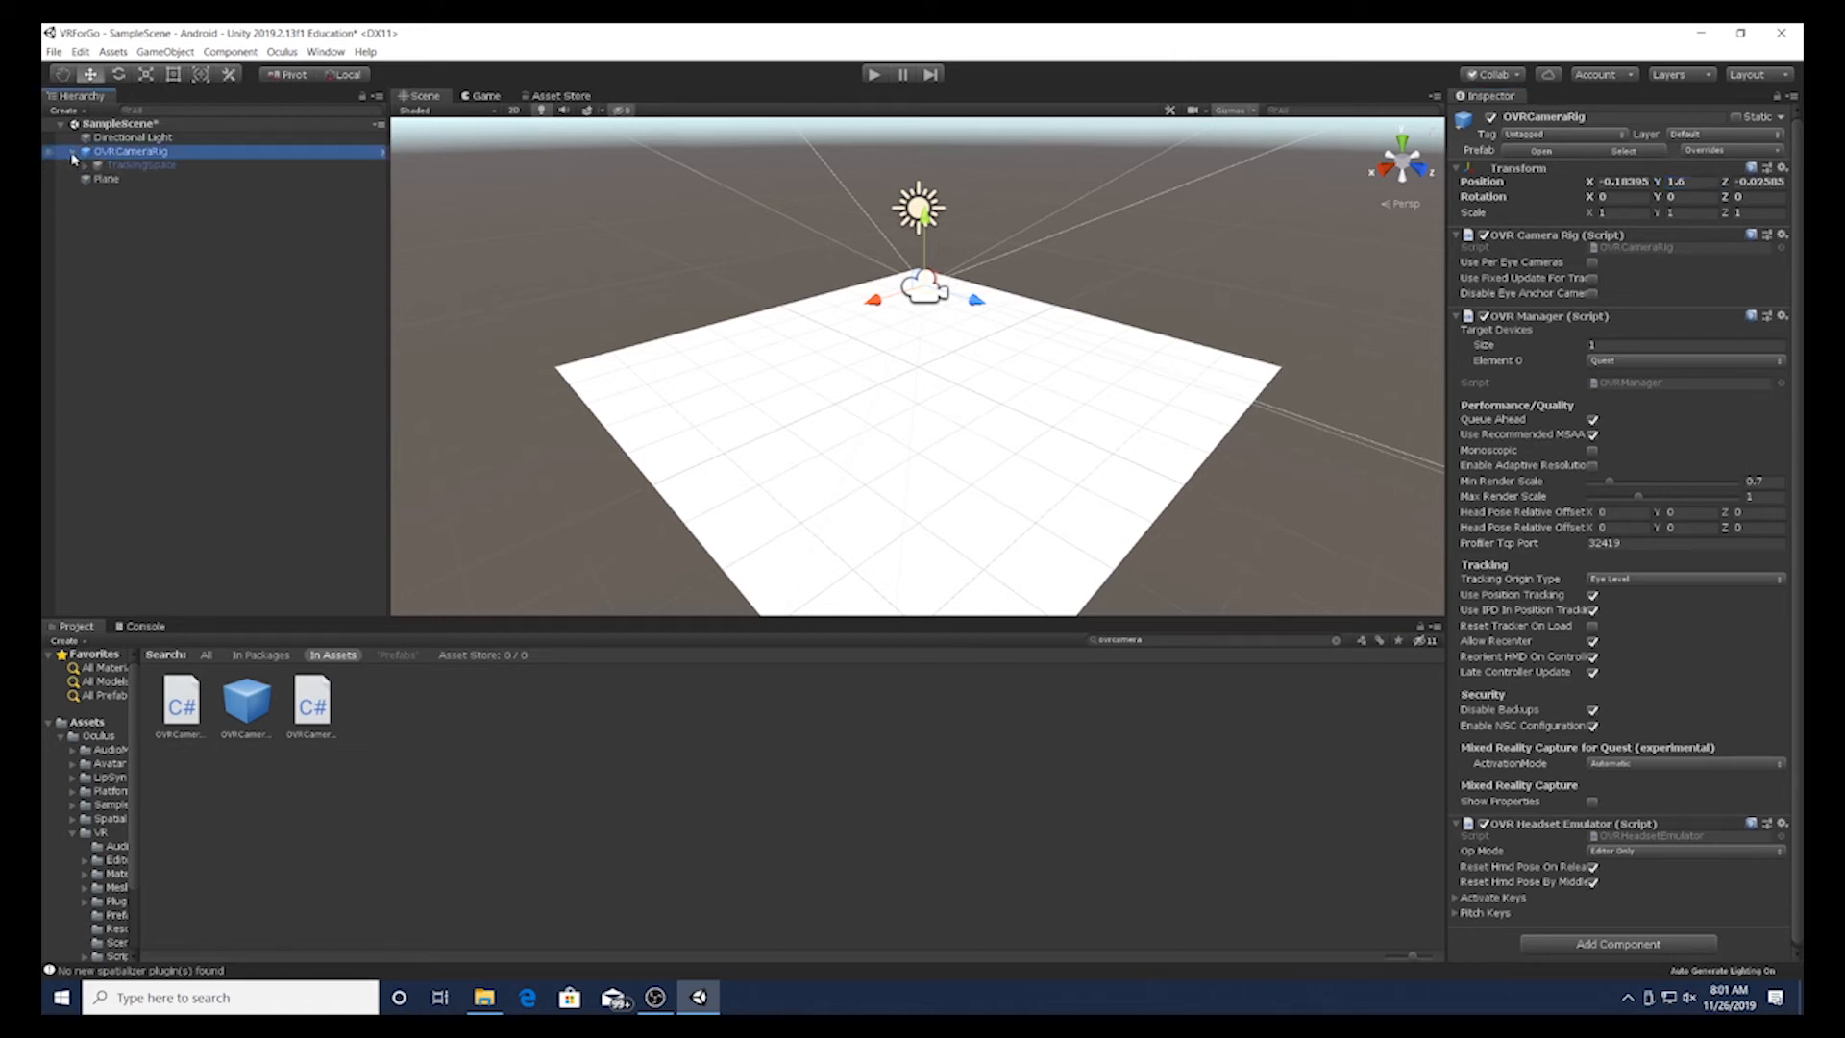
pyautogui.click(85, 166)
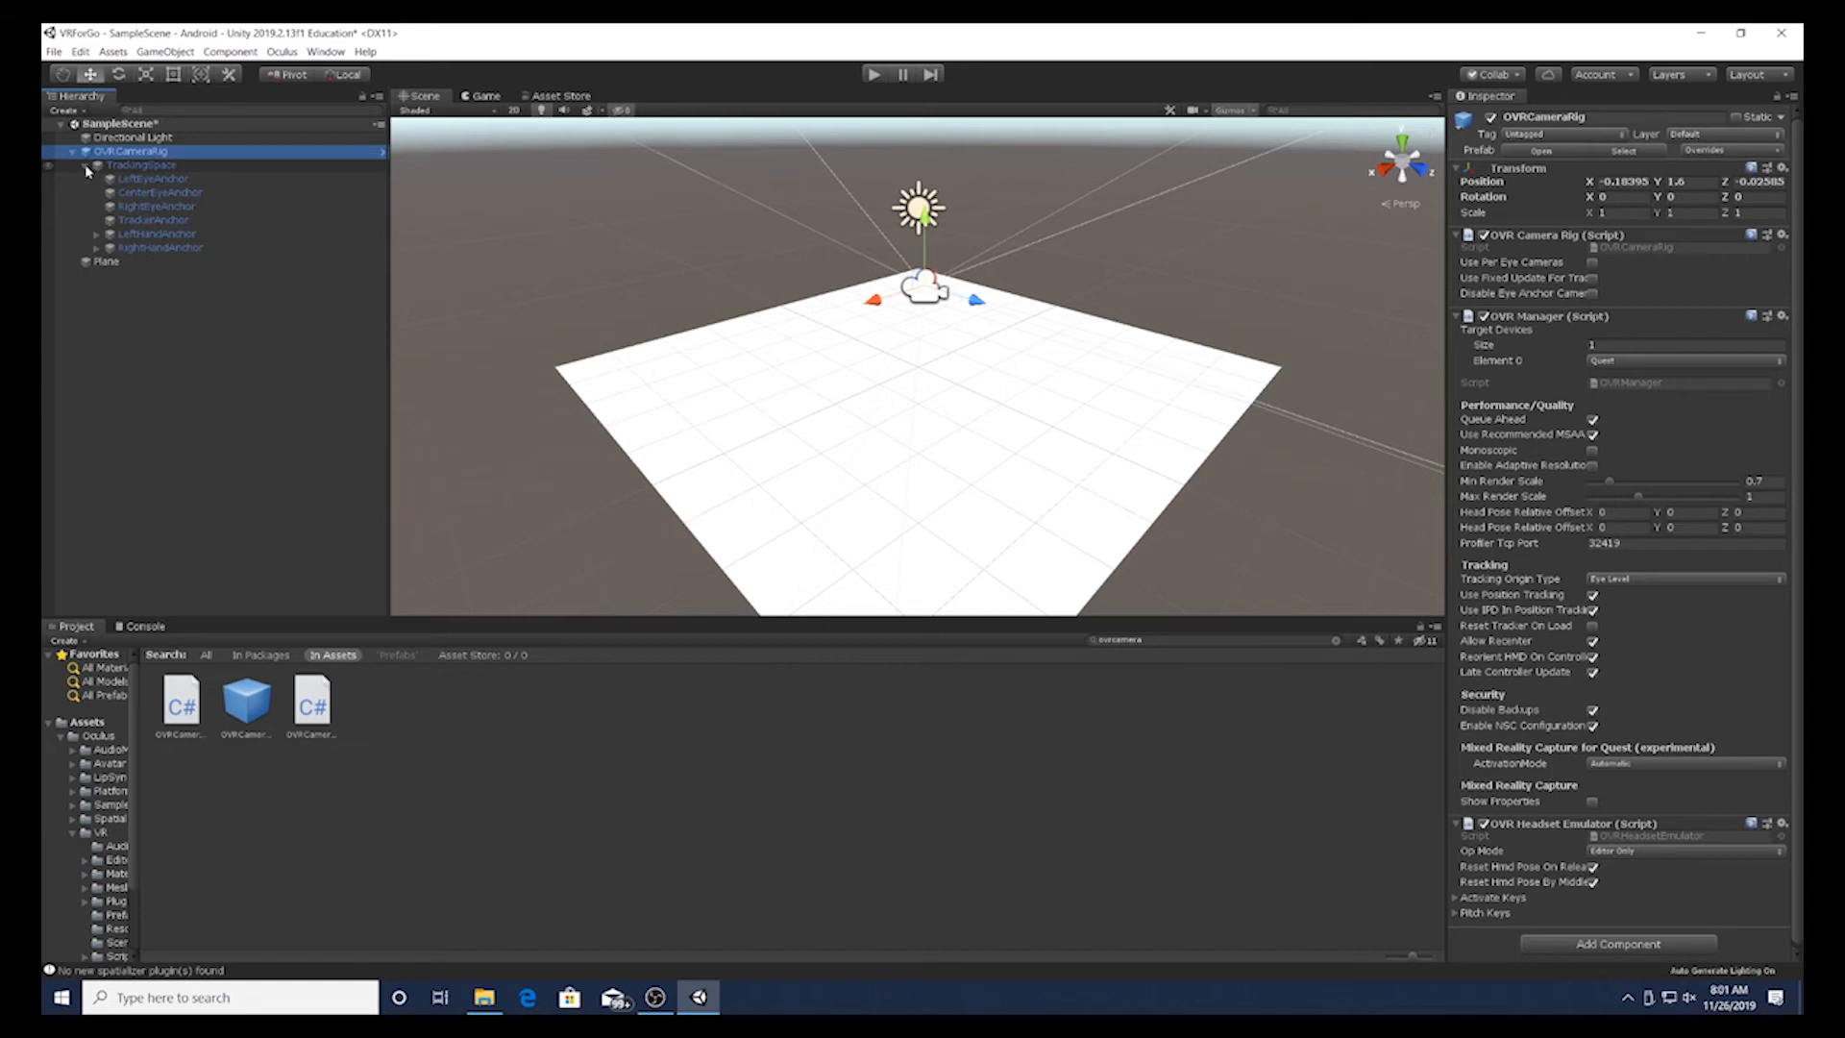
pyautogui.click(162, 193)
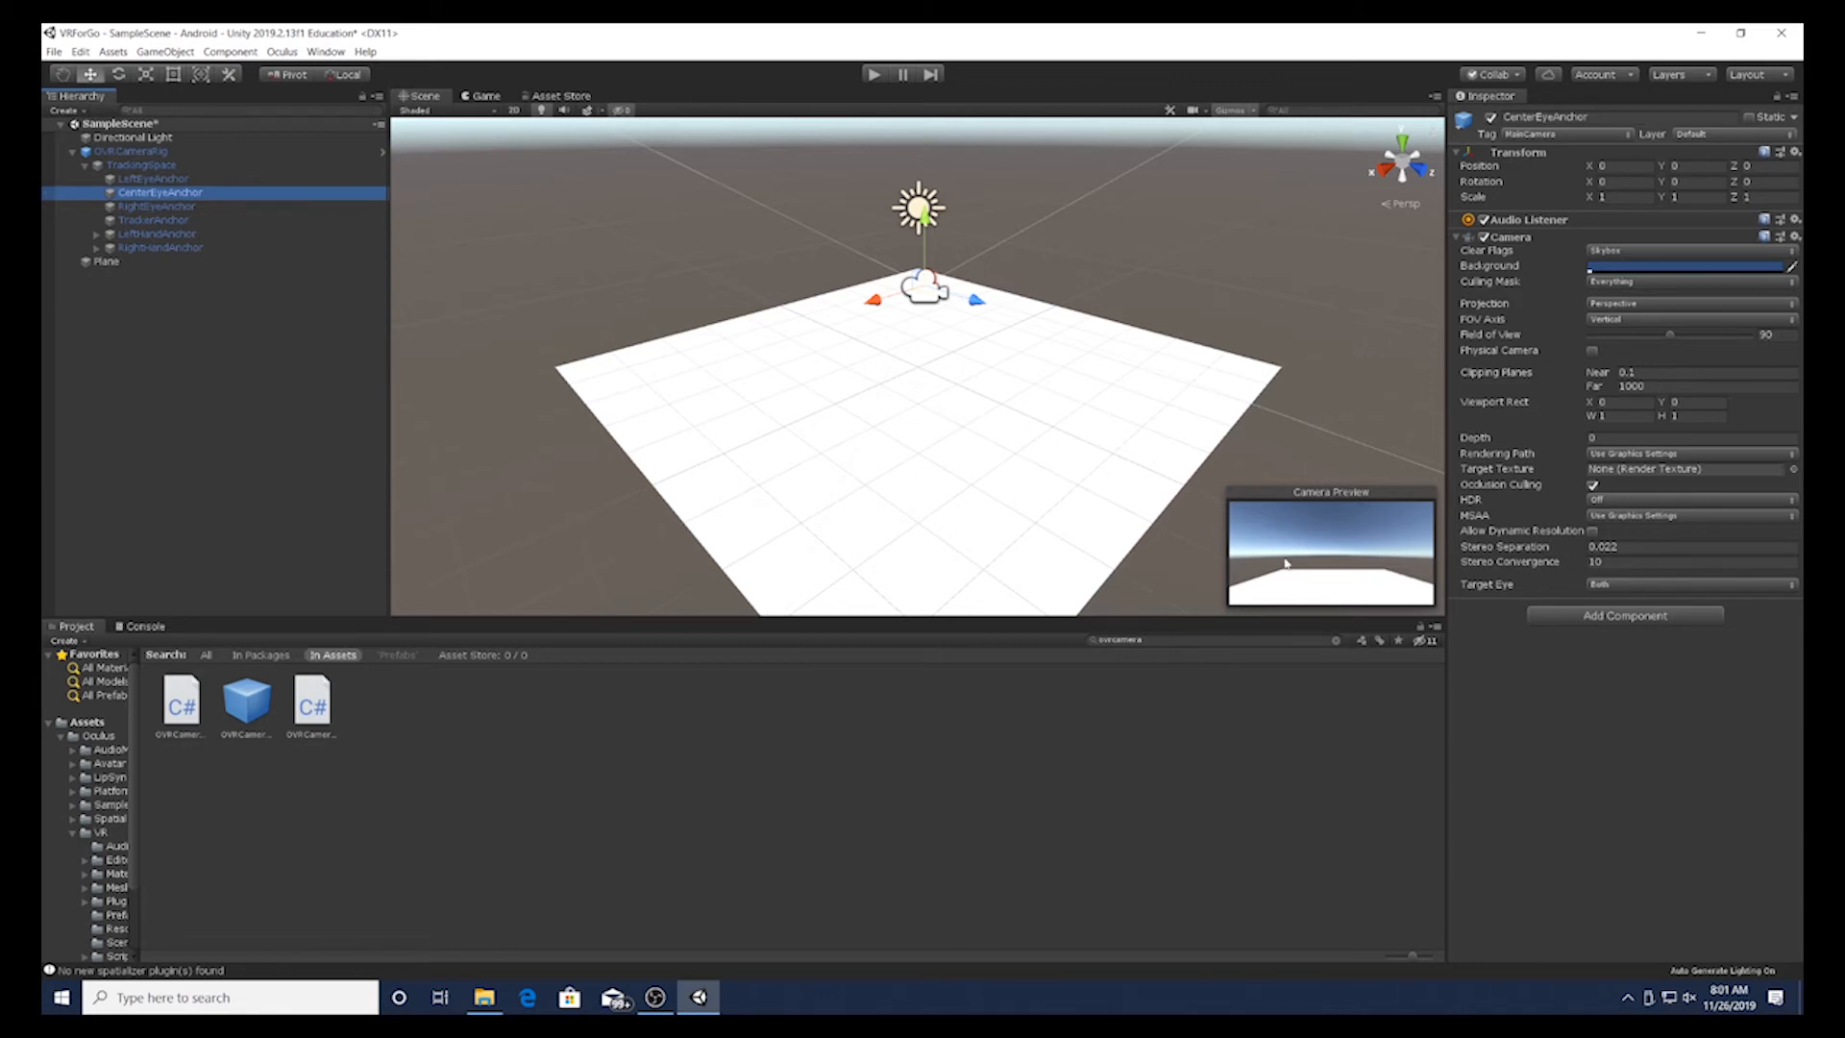
pyautogui.click(1677, 253)
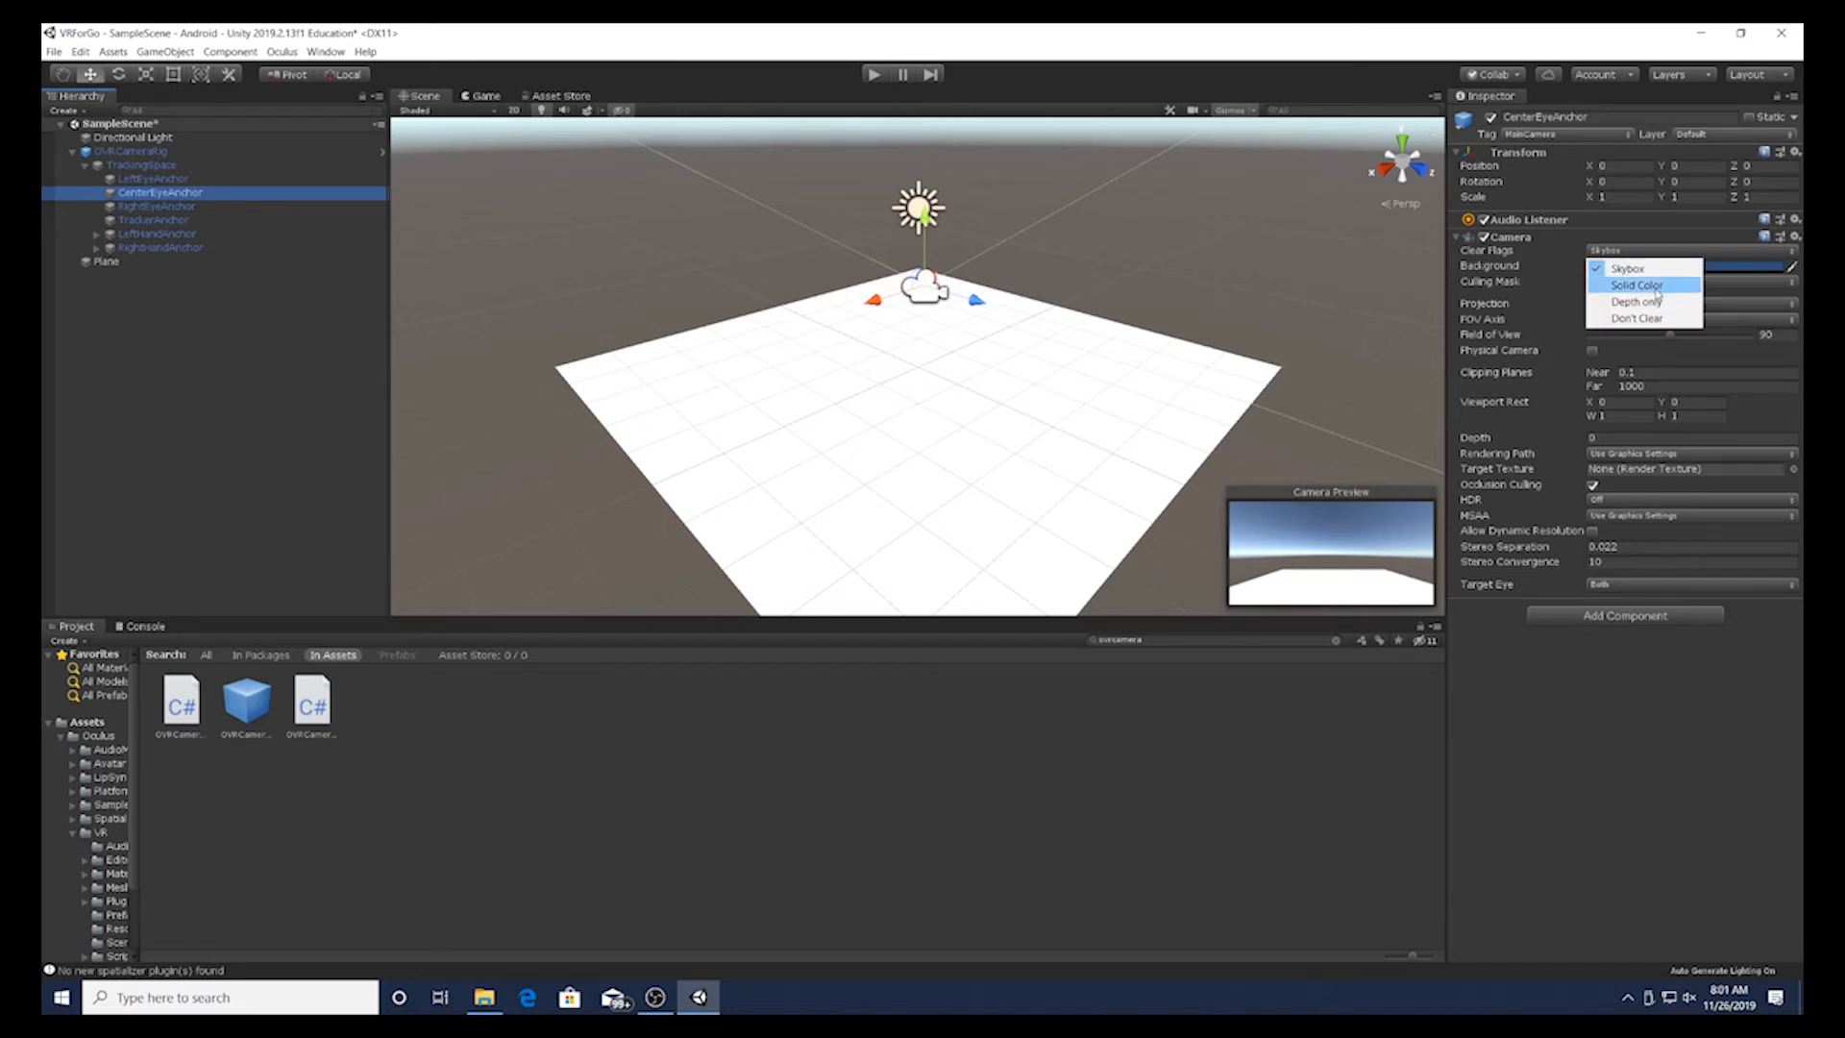
pyautogui.click(1657, 286)
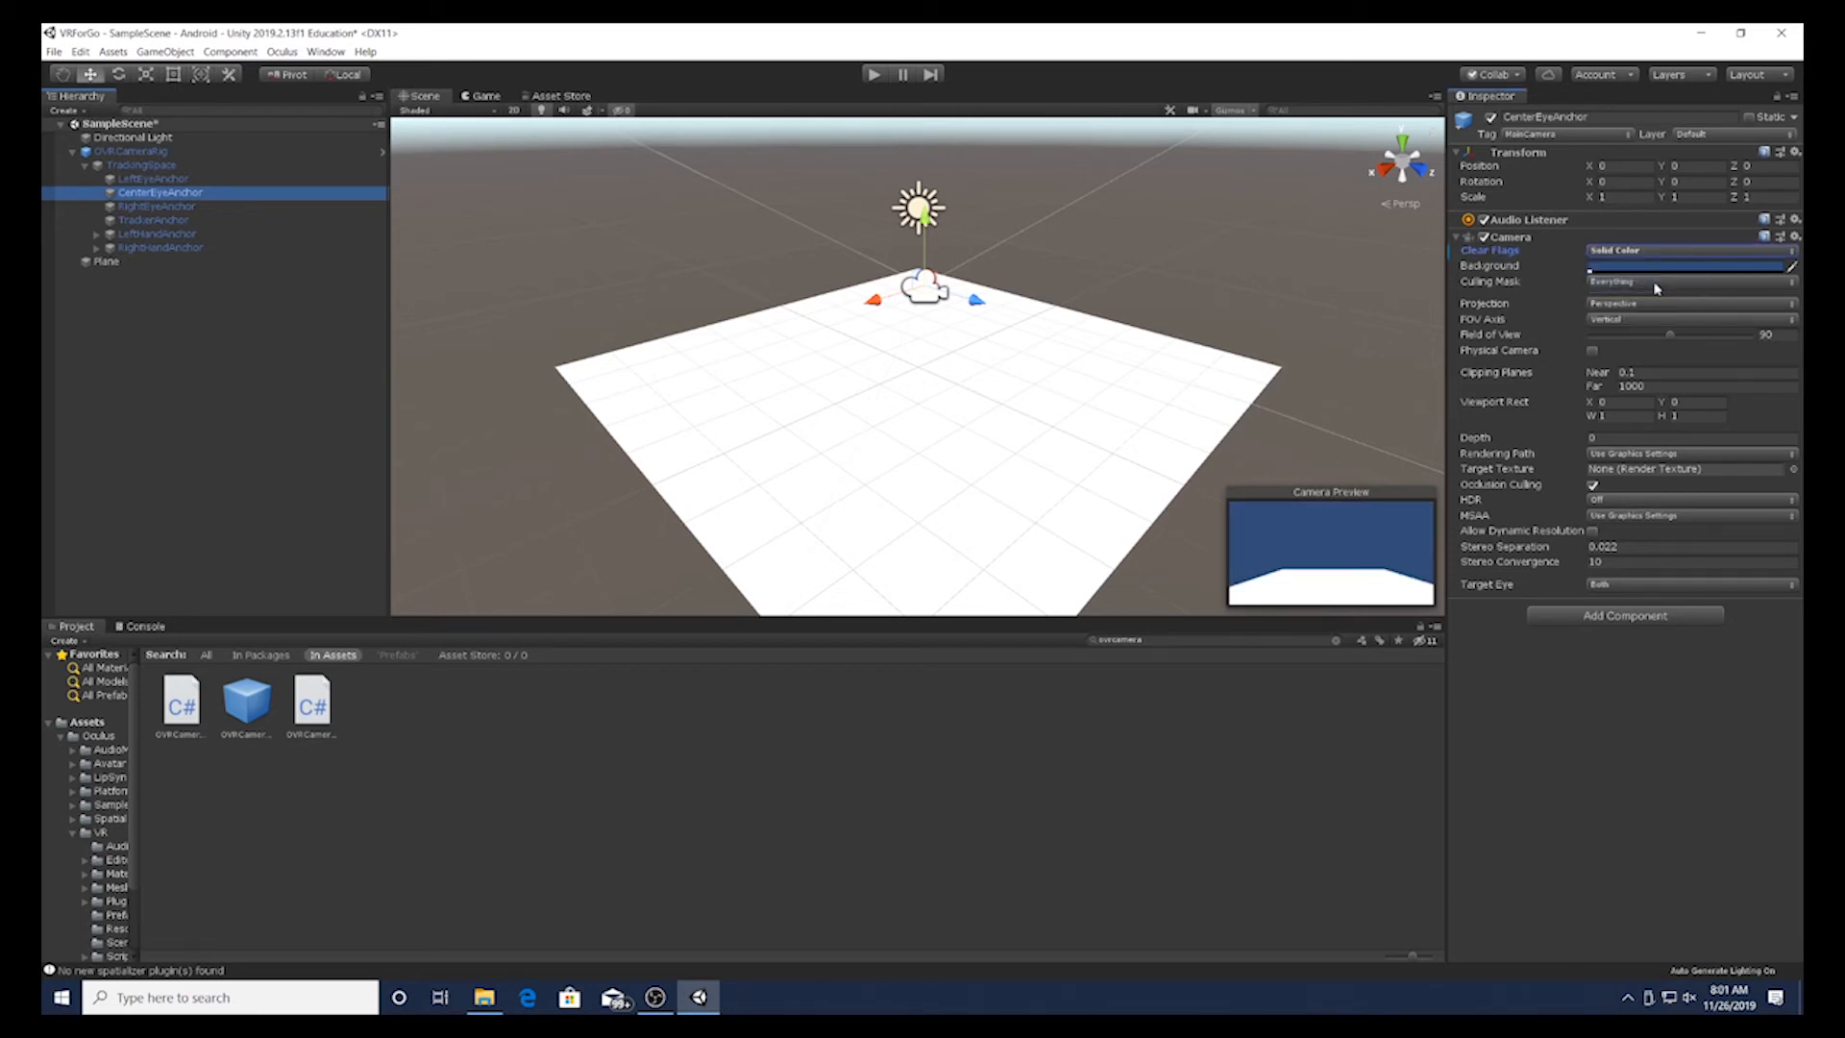
# Step: Change the CenterEyeAnchor camera's background to a muted grey-blue, about hex 59606A
pyautogui.click(1655, 271)
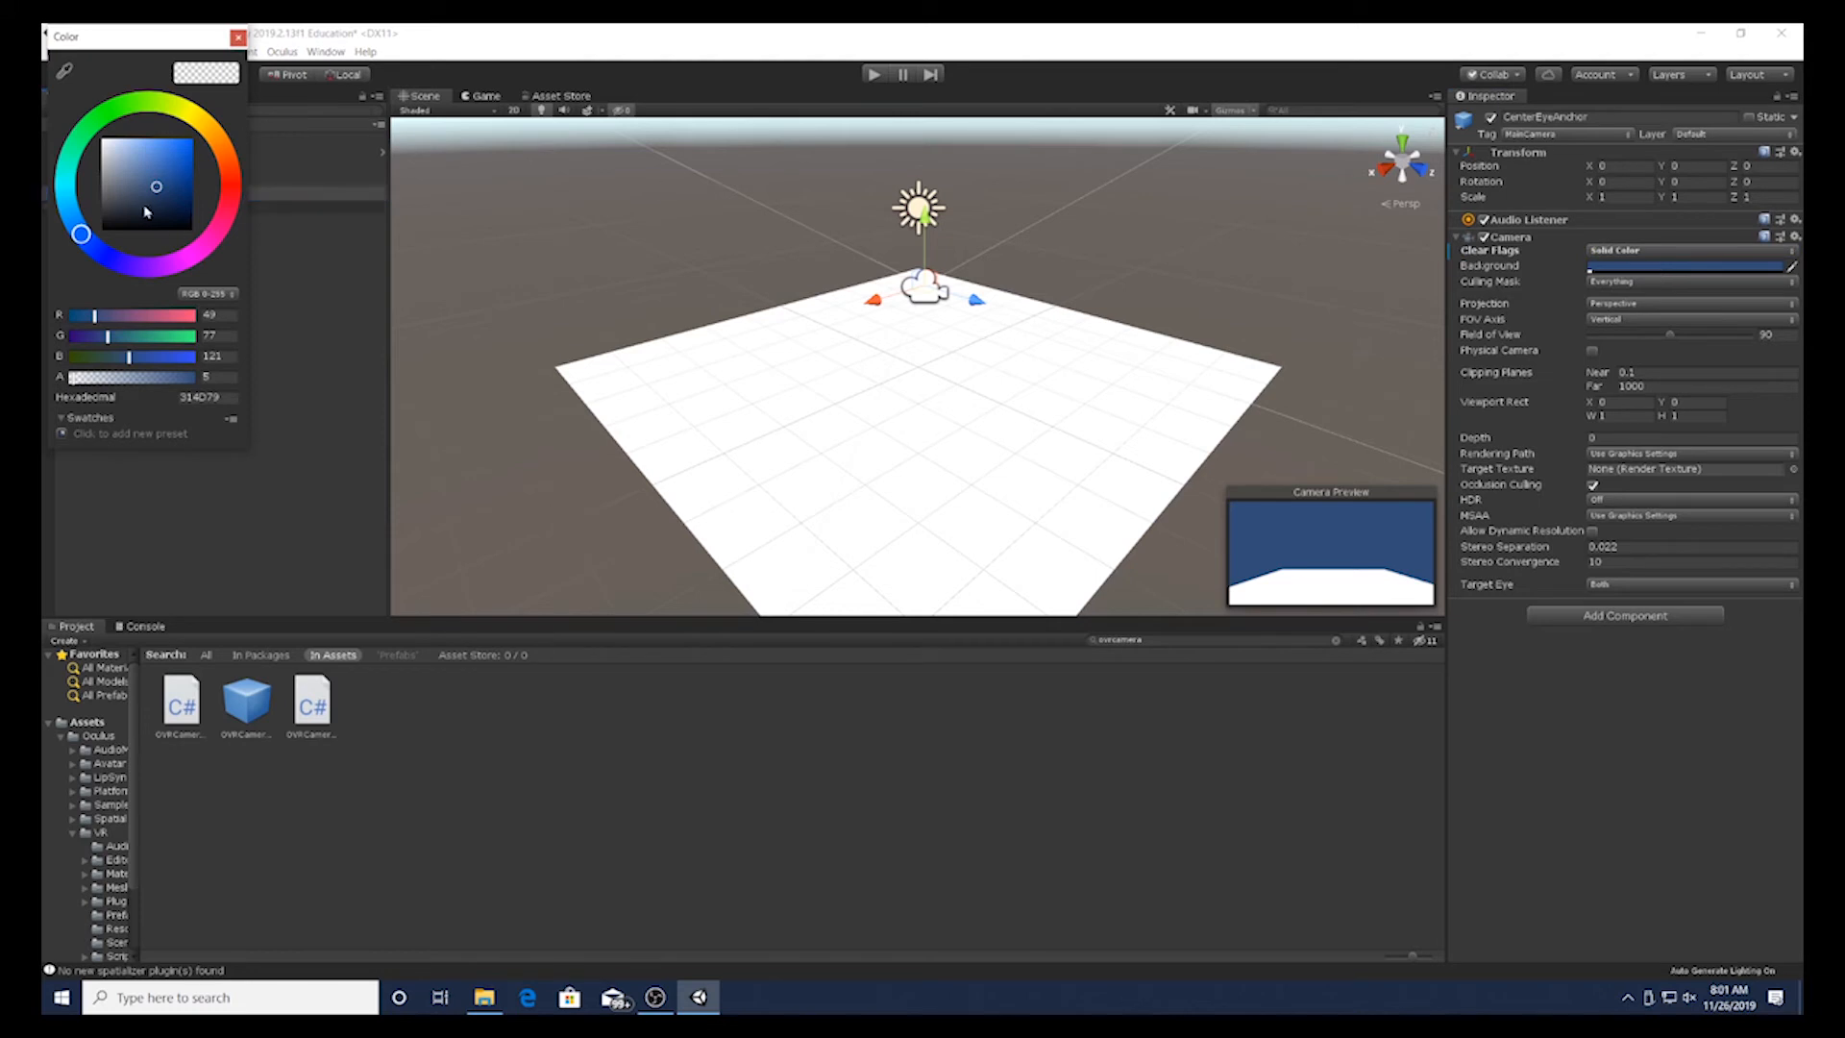
pyautogui.click(150, 185)
pyautogui.moveTo(150, 185)
pyautogui.mouseDown()
pyautogui.moveTo(122, 212)
pyautogui.moveTo(118, 195)
pyautogui.mouseUp()
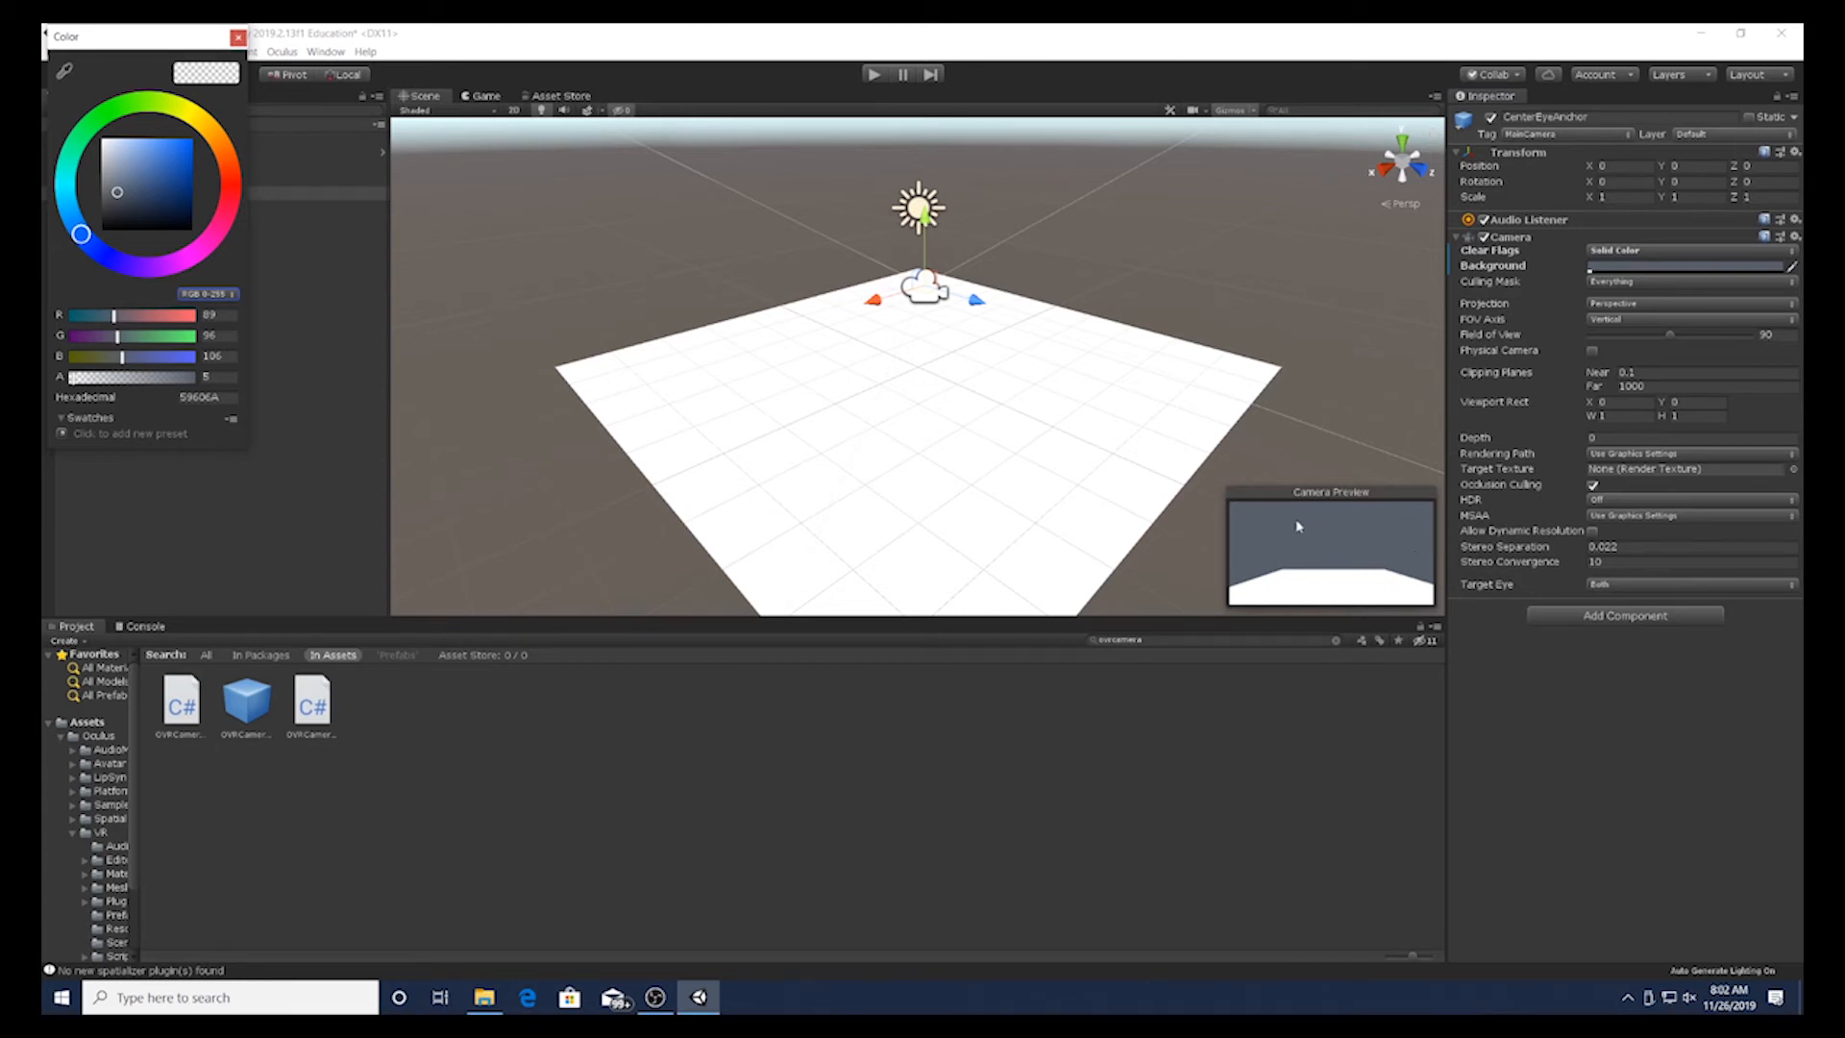
pyautogui.click(237, 37)
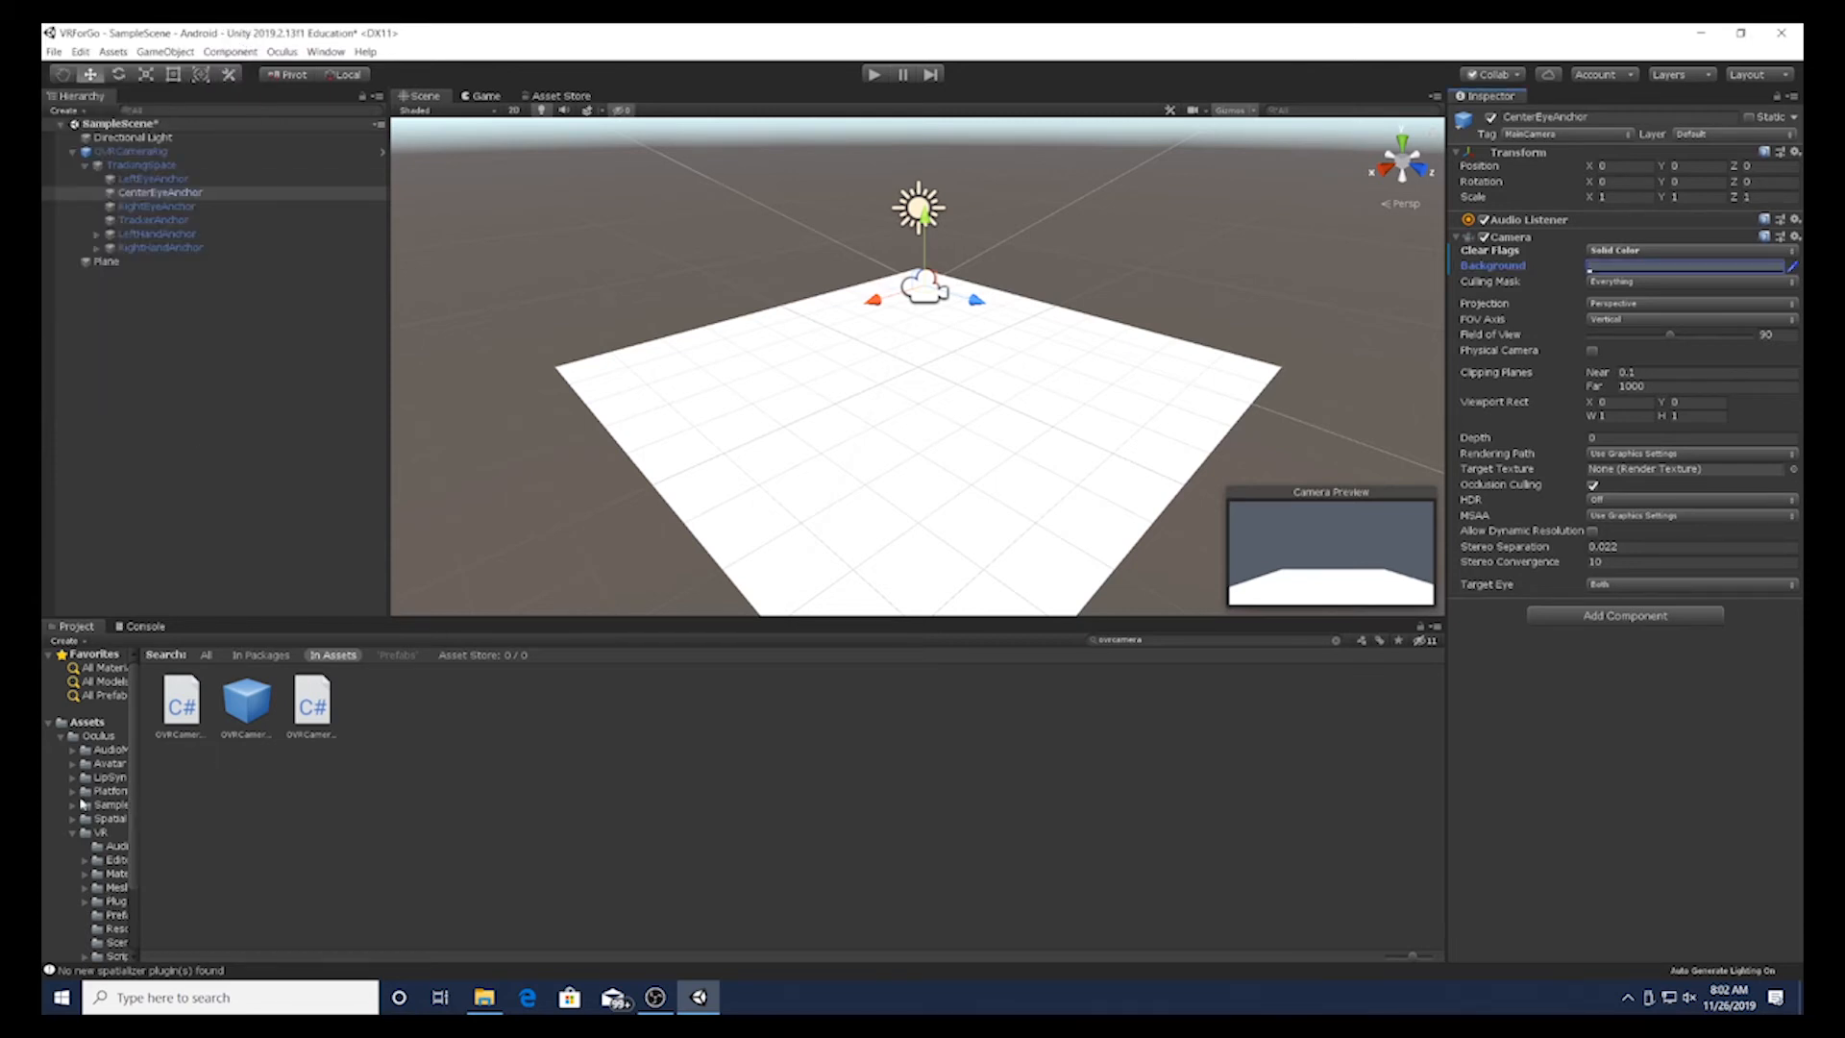
# Step: Apply PlainMaterial from the Oculus VR Materials folder to the plane
pyautogui.click(115, 874)
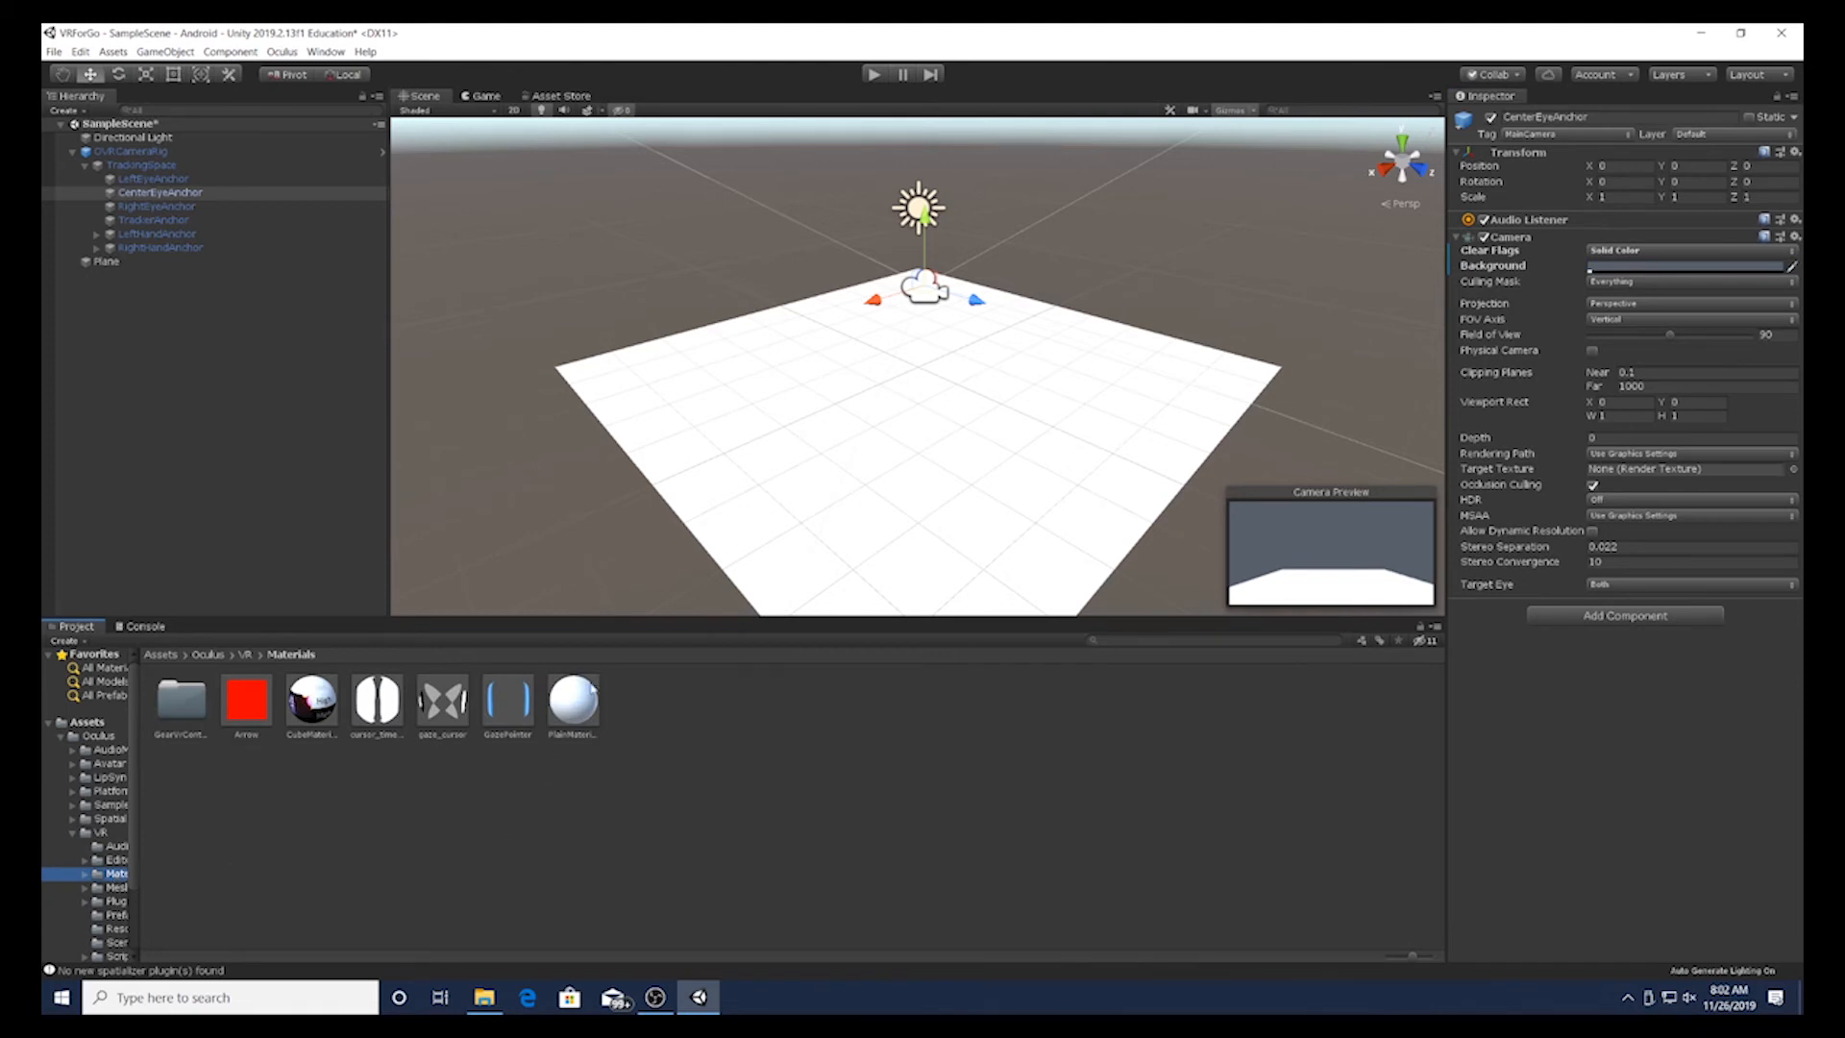
pyautogui.click(572, 711)
pyautogui.moveTo(572, 711); pyautogui.dragTo(893, 474)
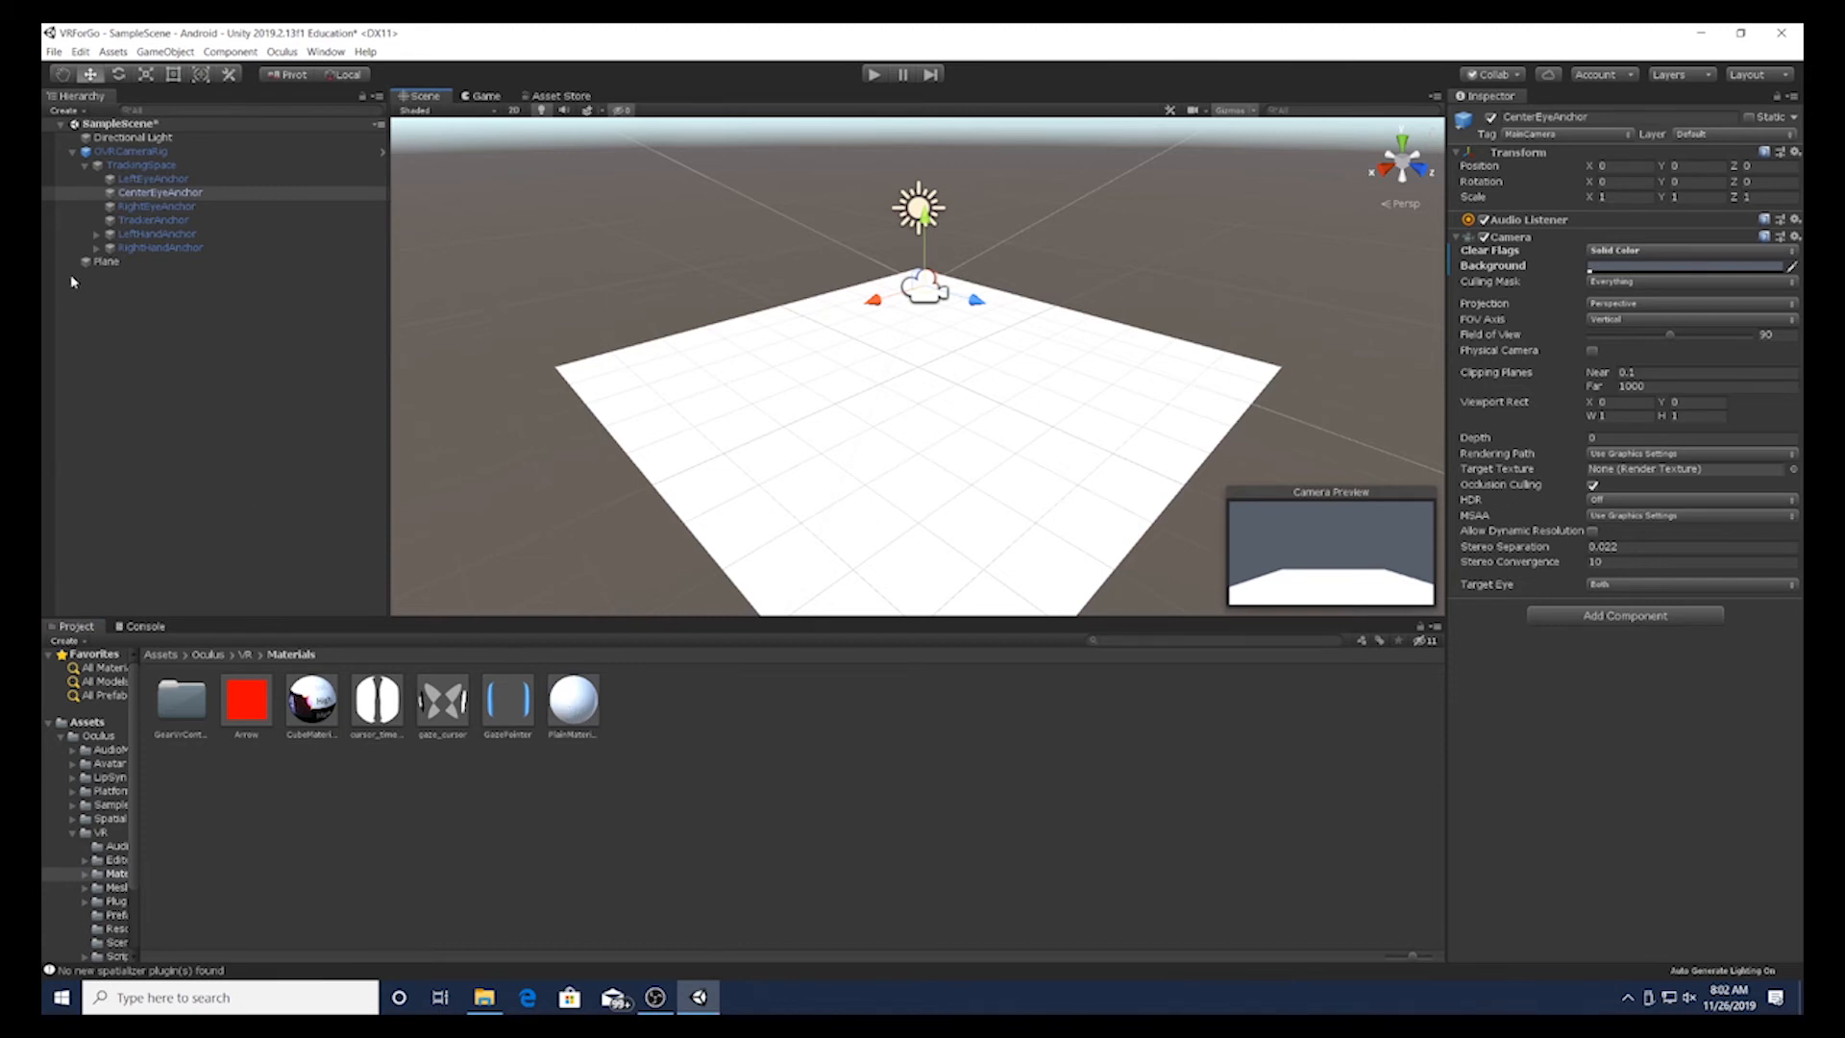
# Step: Change the albedo colour of the plane's PlainMaterial to brown, about hex 664E36
pyautogui.click(106, 262)
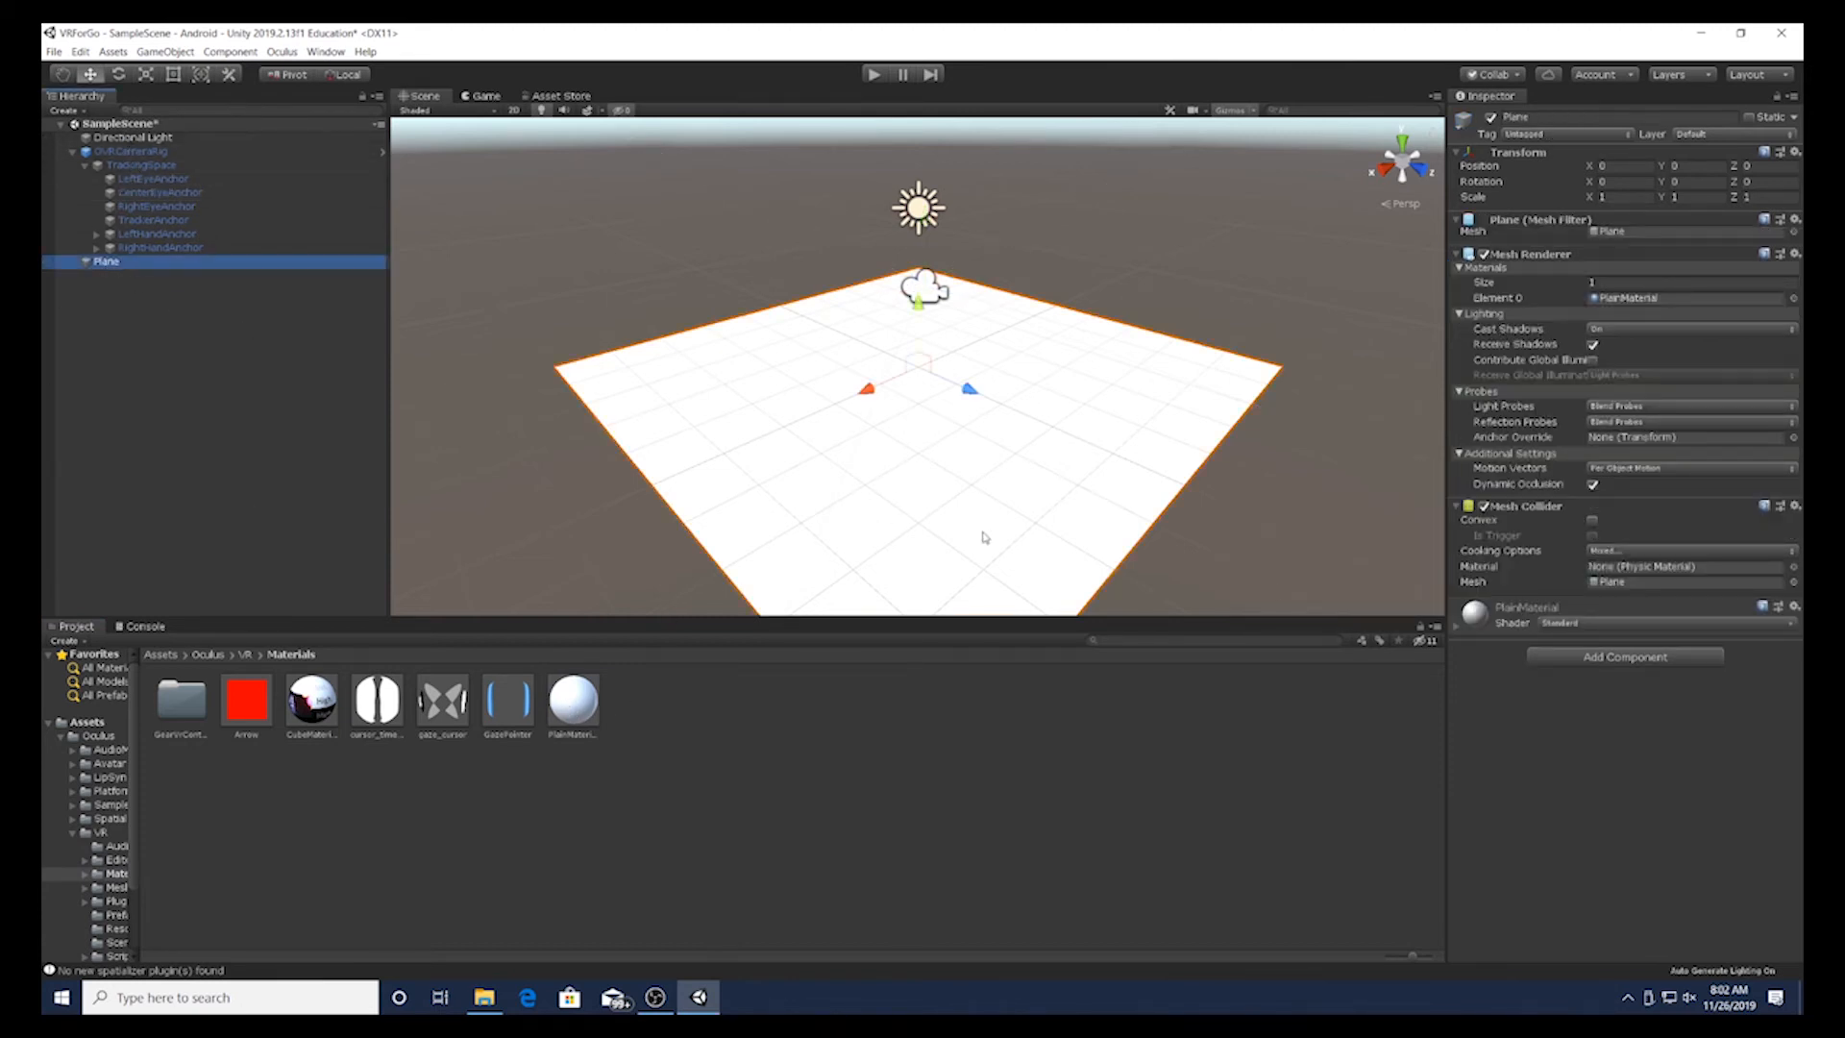
pyautogui.click(1456, 628)
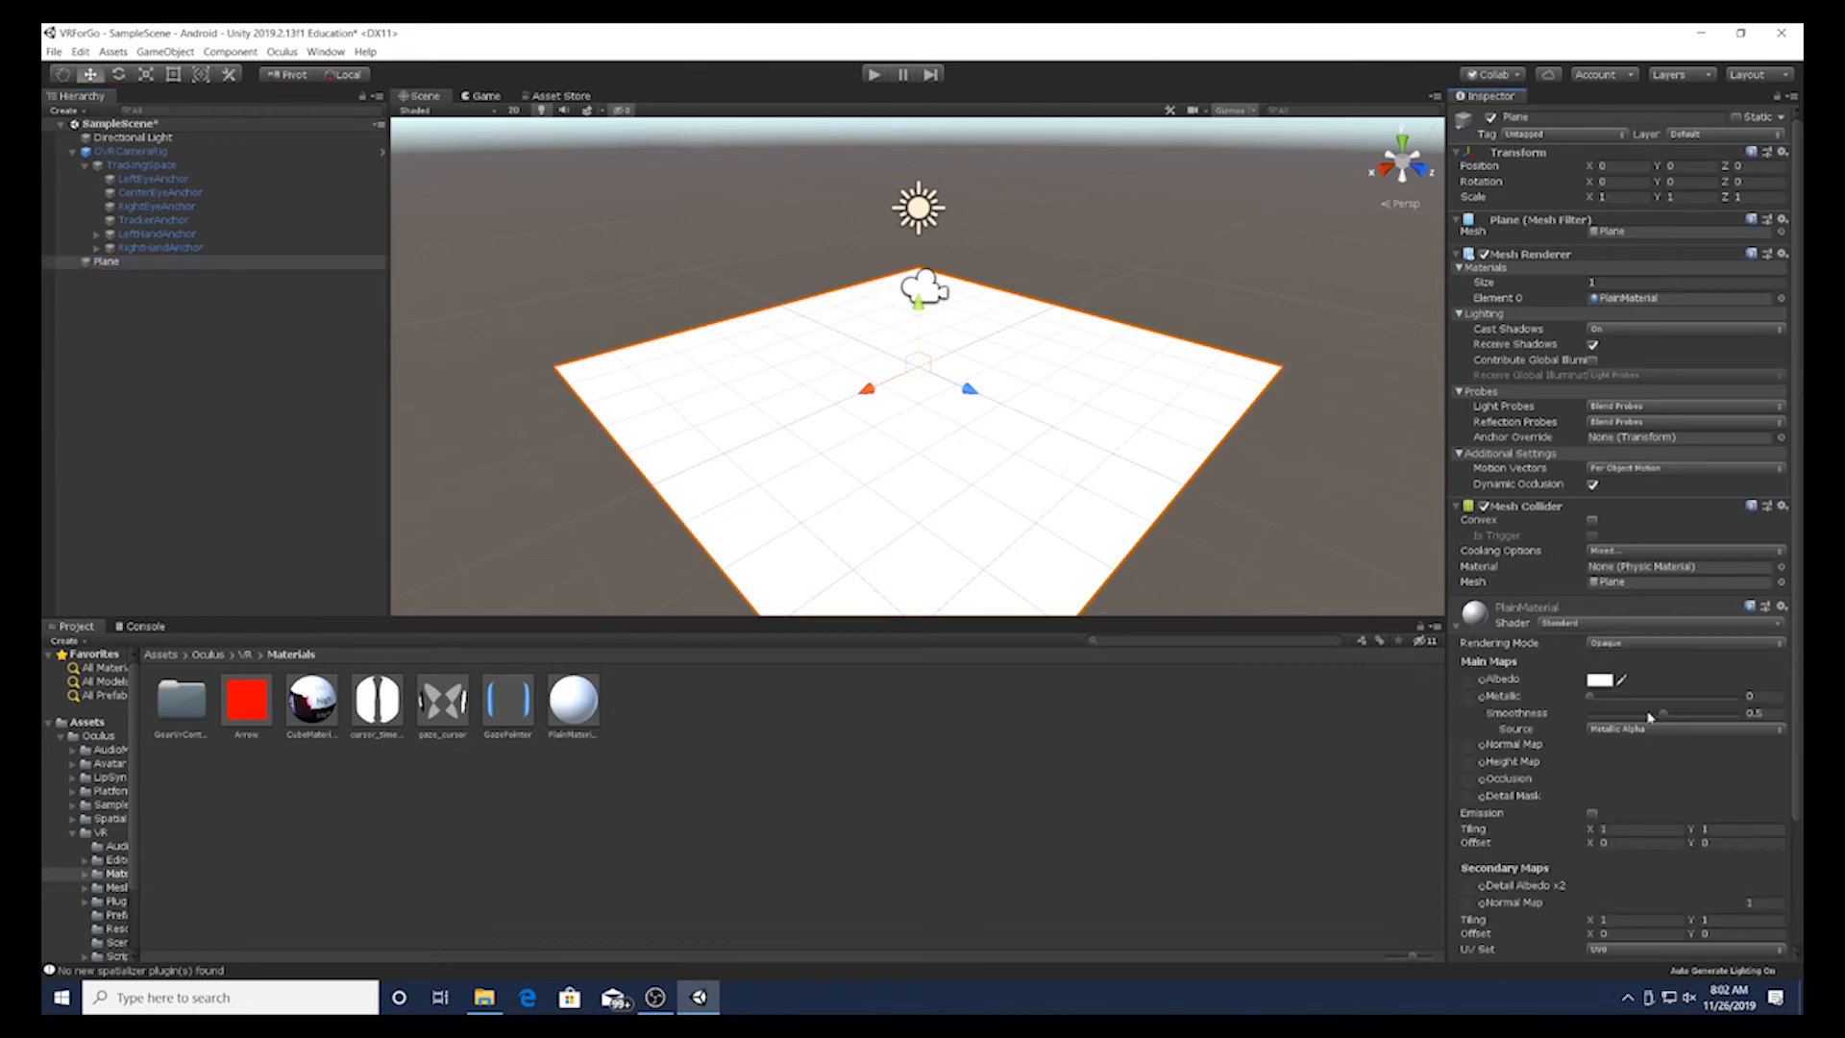
pyautogui.click(1600, 681)
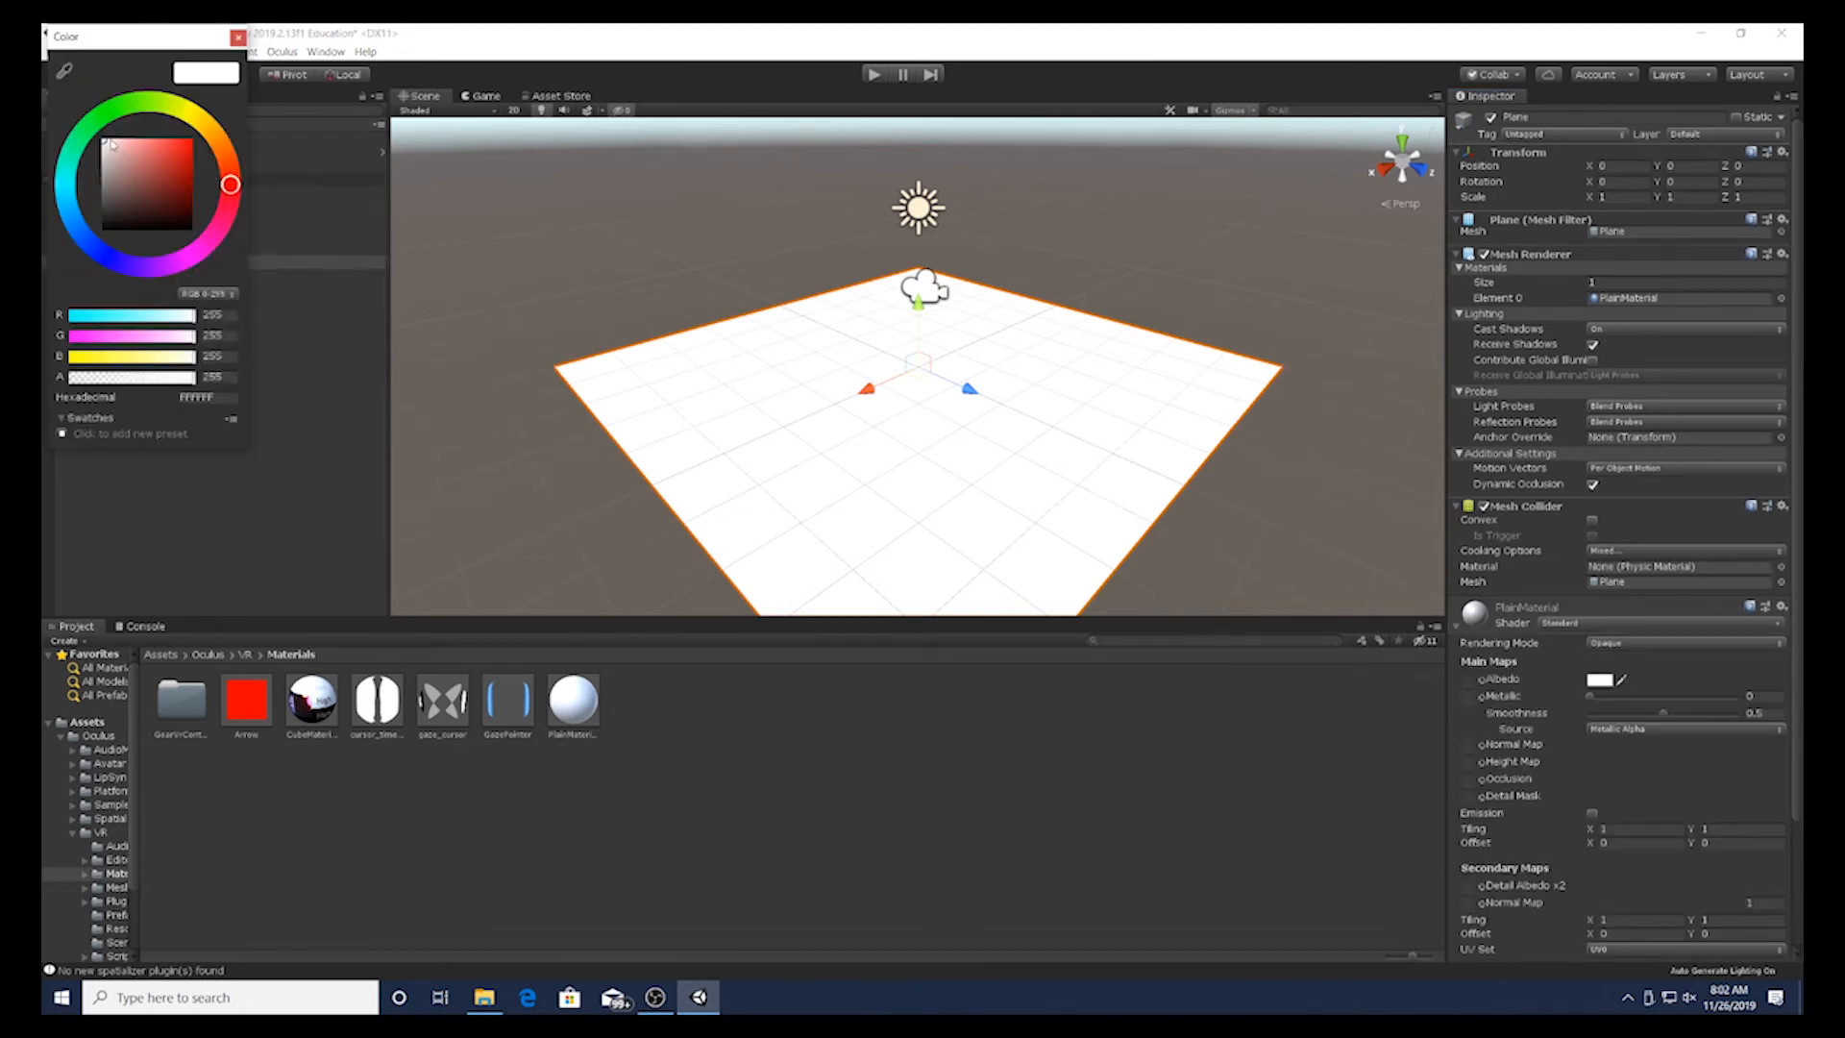
pyautogui.moveTo(105, 146)
pyautogui.mouseDown()
pyautogui.moveTo(125, 196)
pyautogui.moveTo(213, 150)
pyautogui.mouseUp()
pyautogui.moveTo(122, 193); pyautogui.dragTo(146, 197)
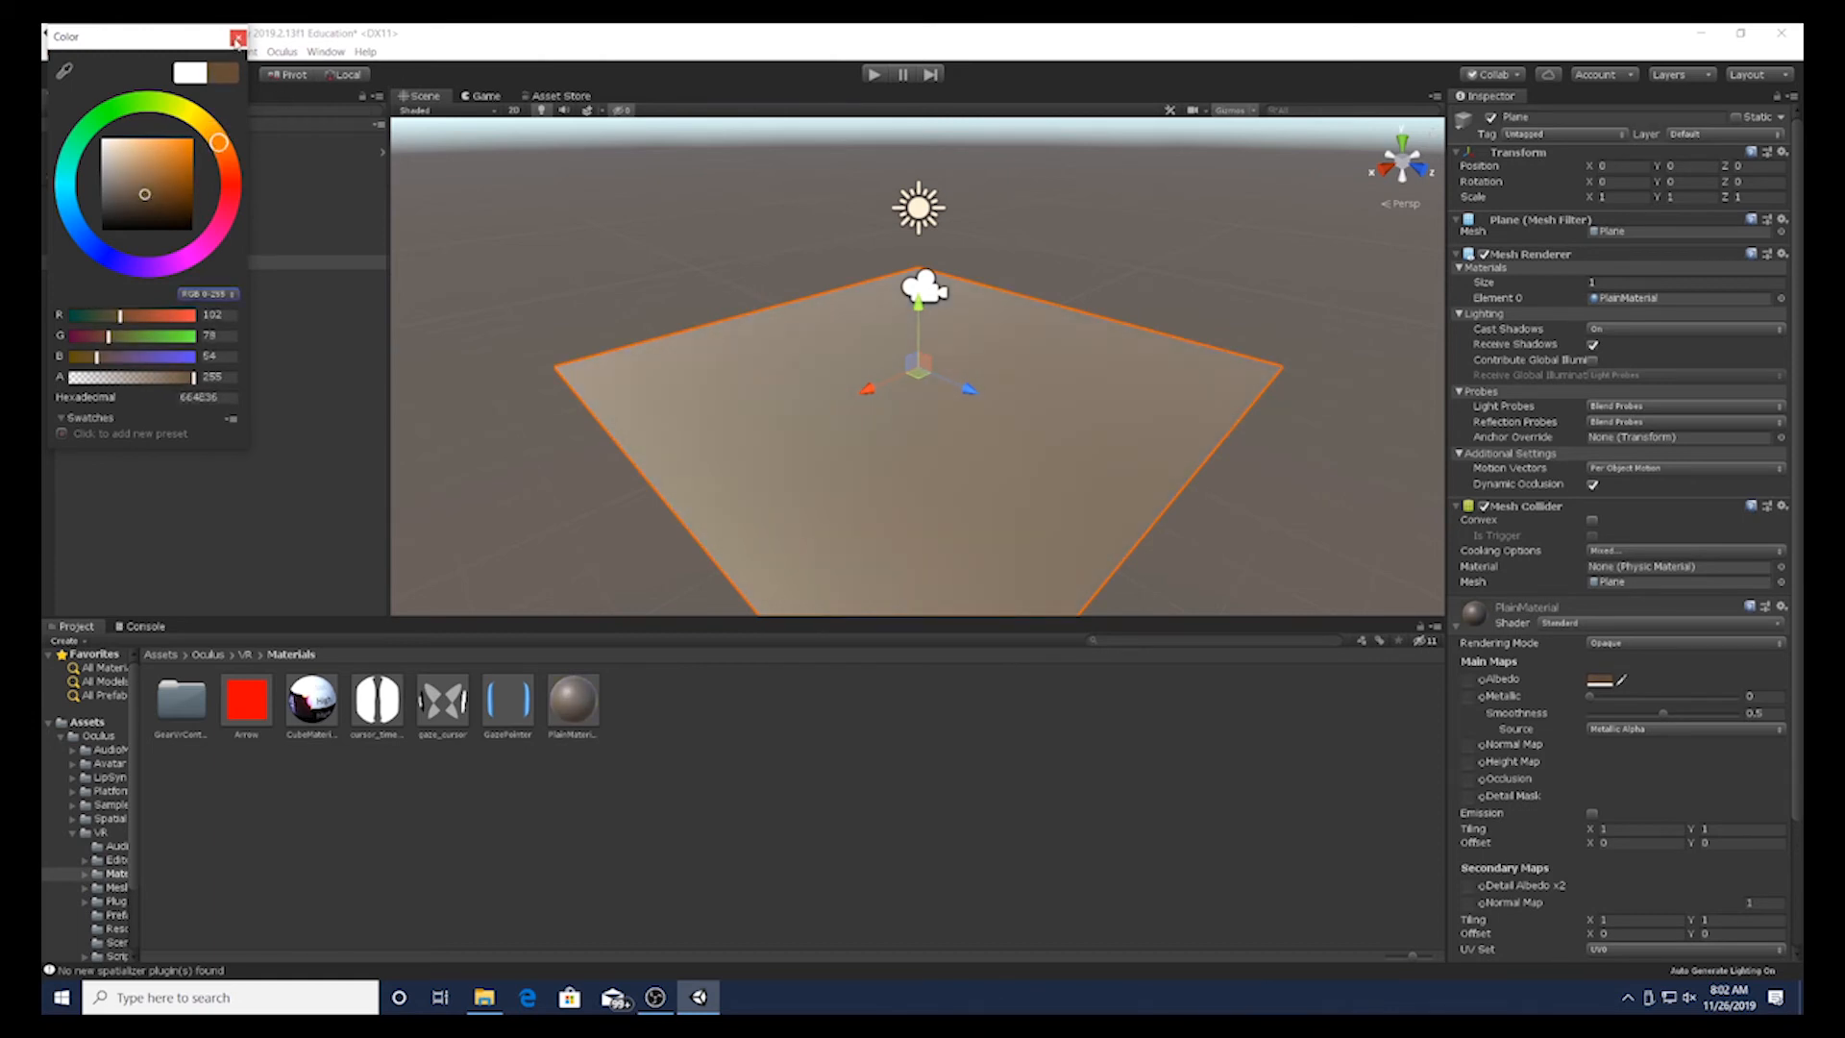
pyautogui.click(237, 36)
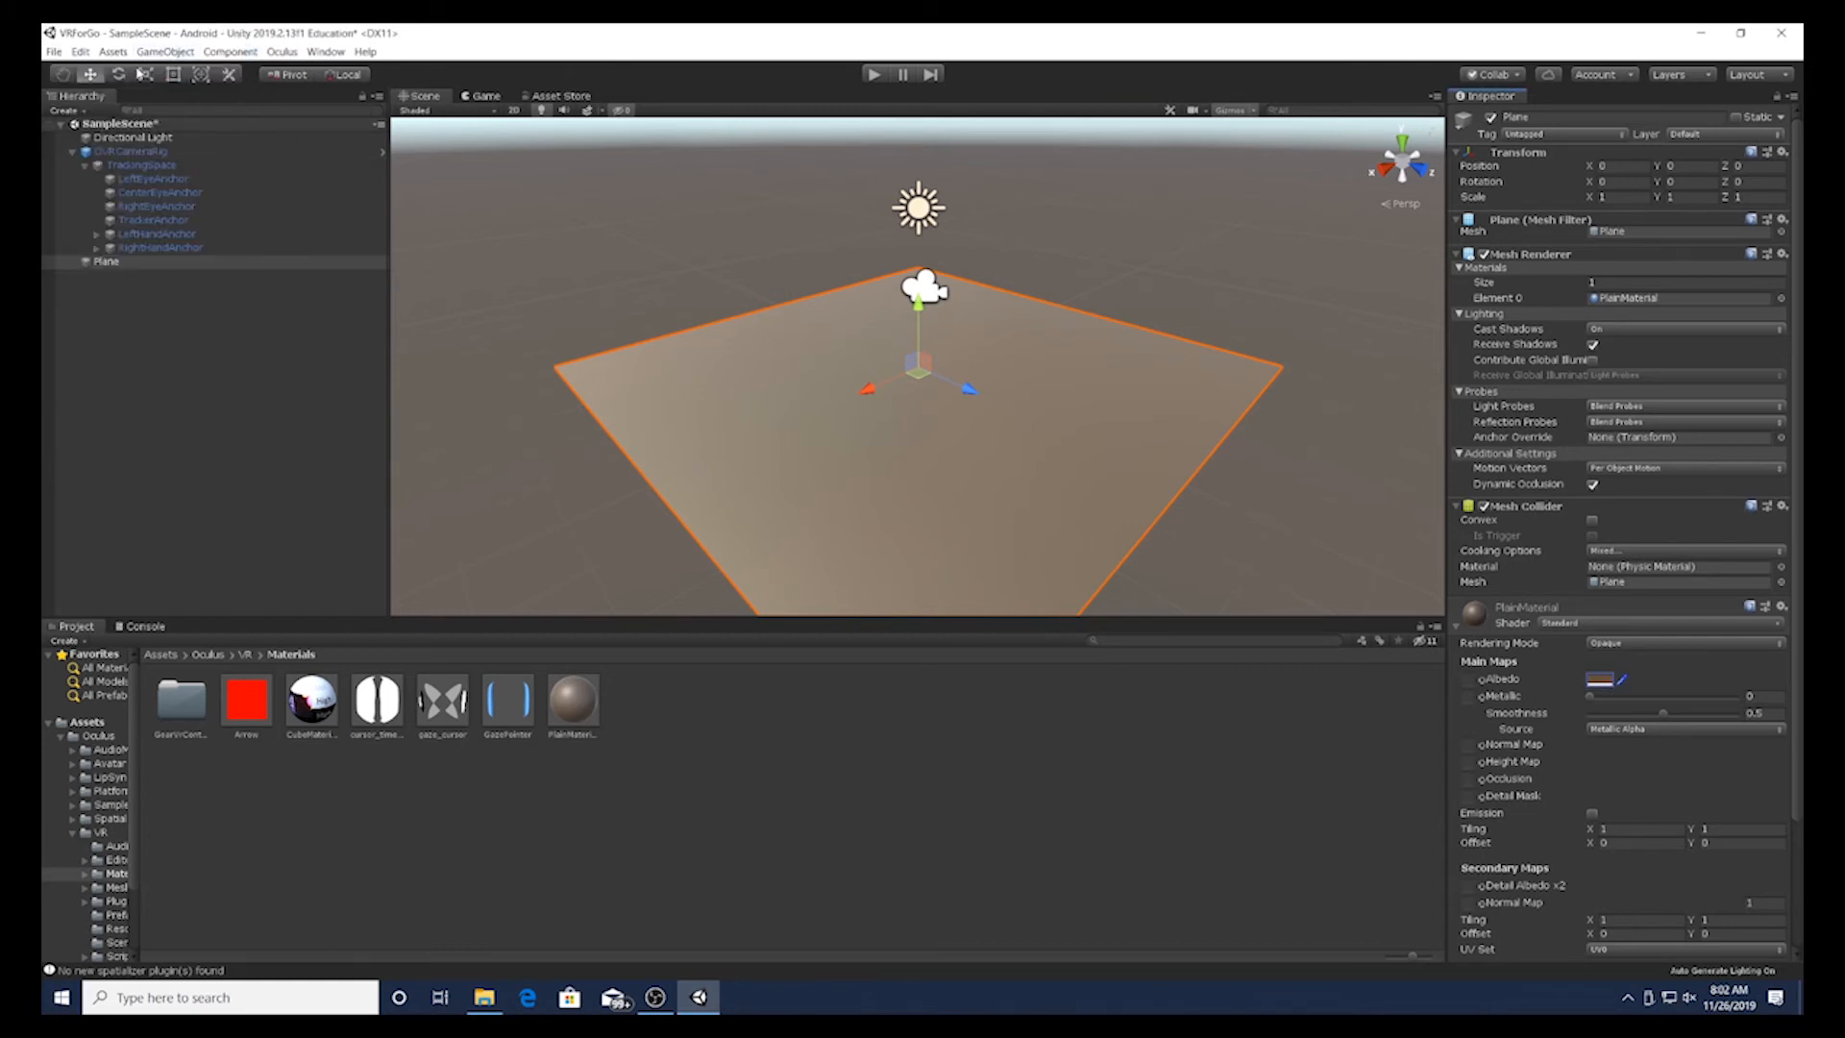
# Step: Add a 3D Cube and move it above the plane and ahead of the camera, to about Y 1.43 and Z 3.19
pyautogui.click(159, 52)
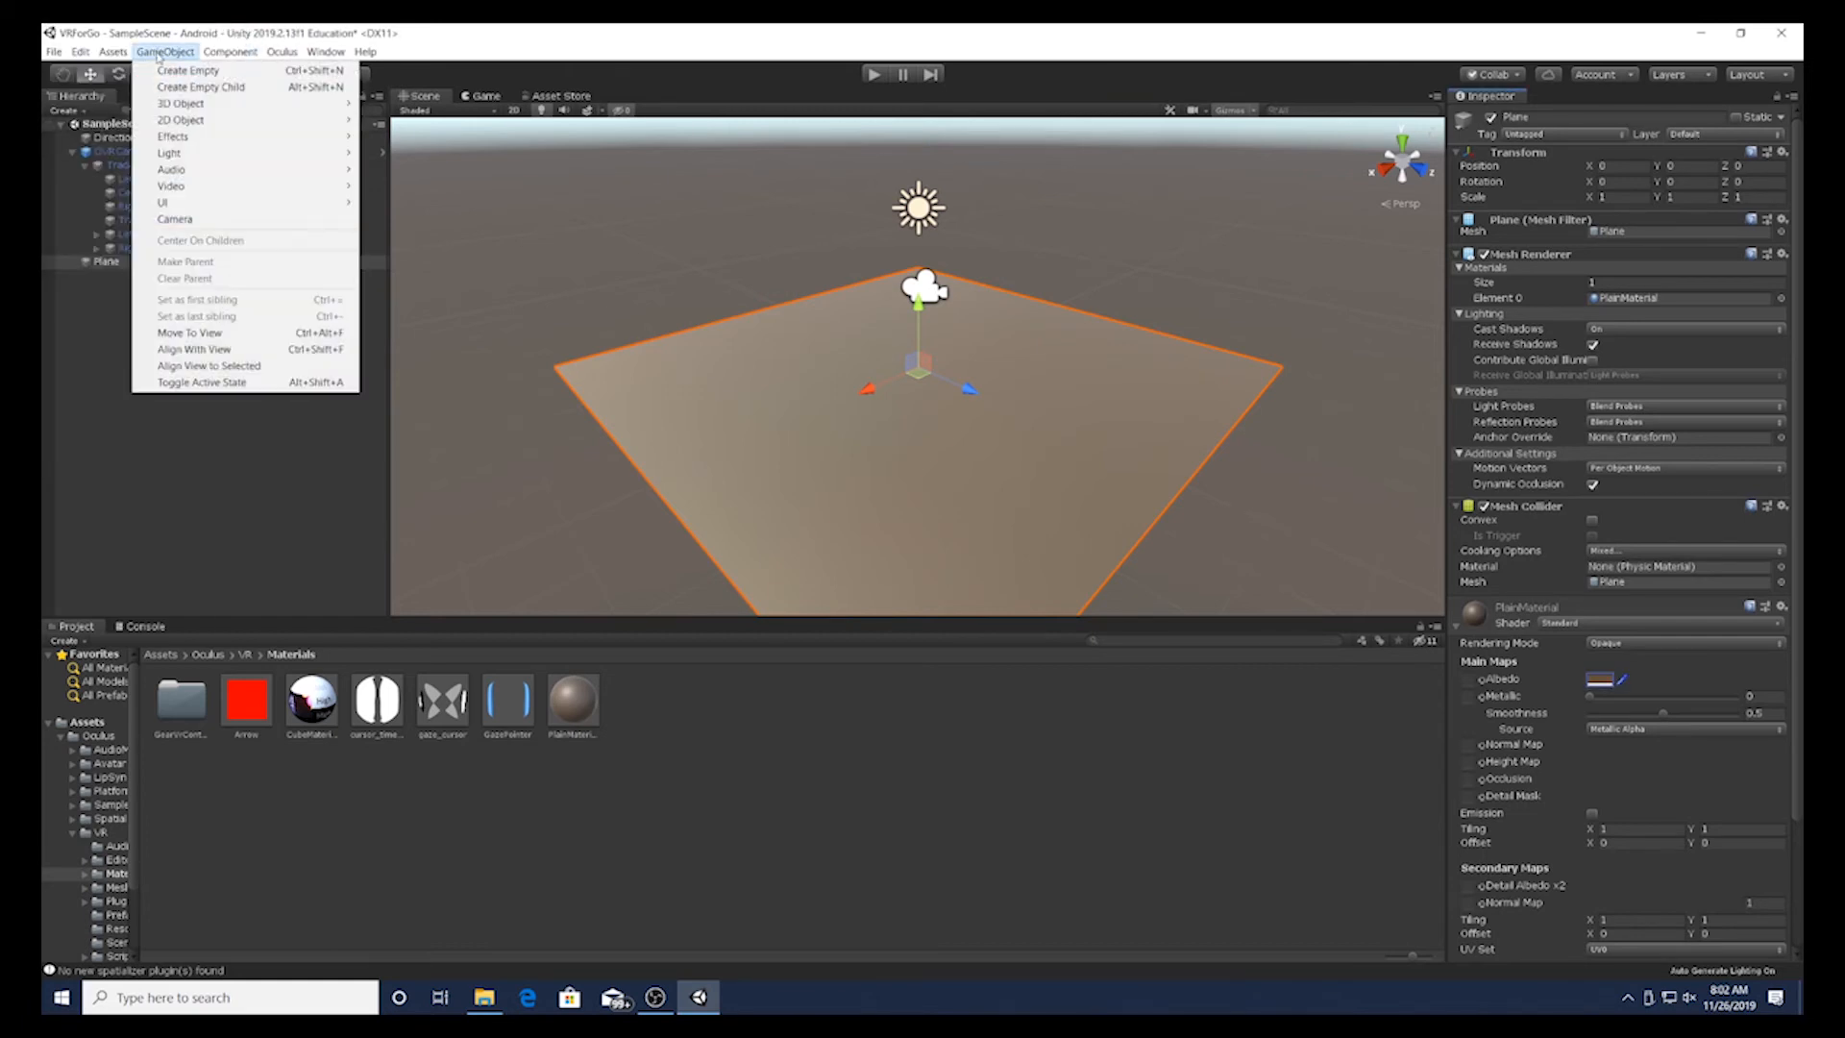
pyautogui.moveTo(171, 106)
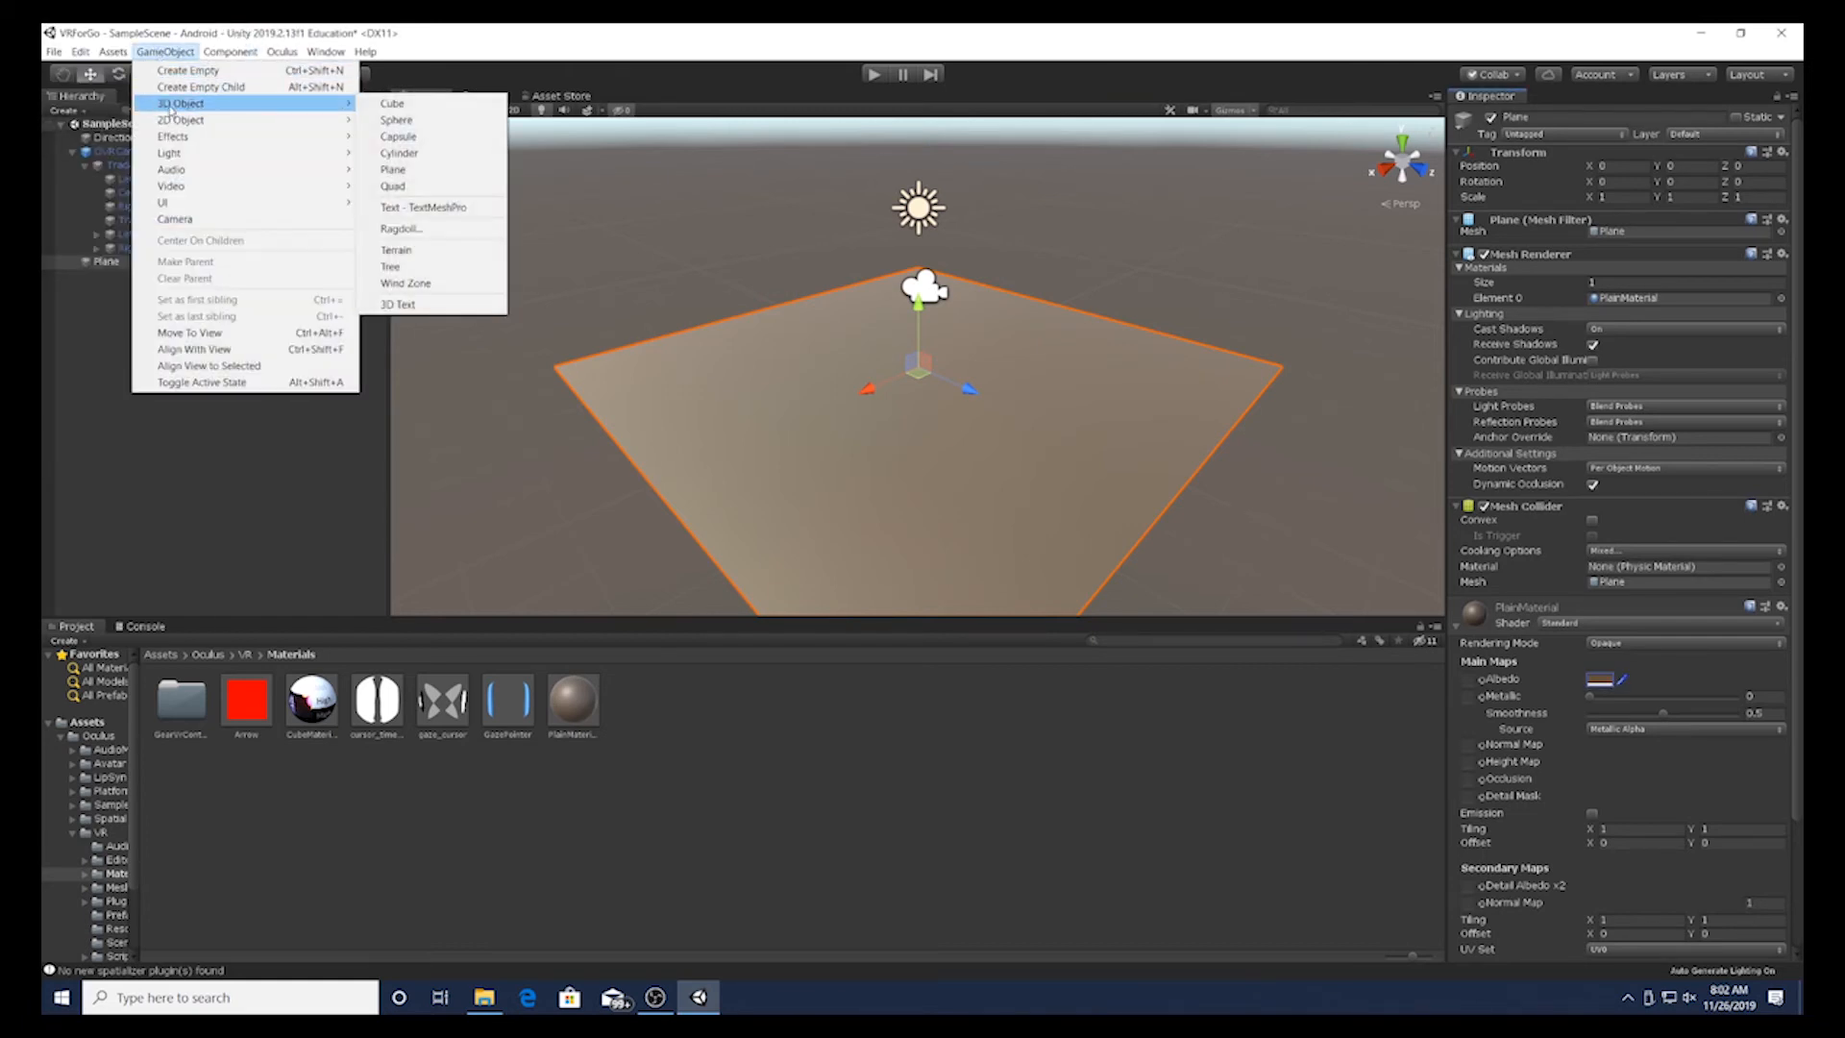
pyautogui.click(385, 104)
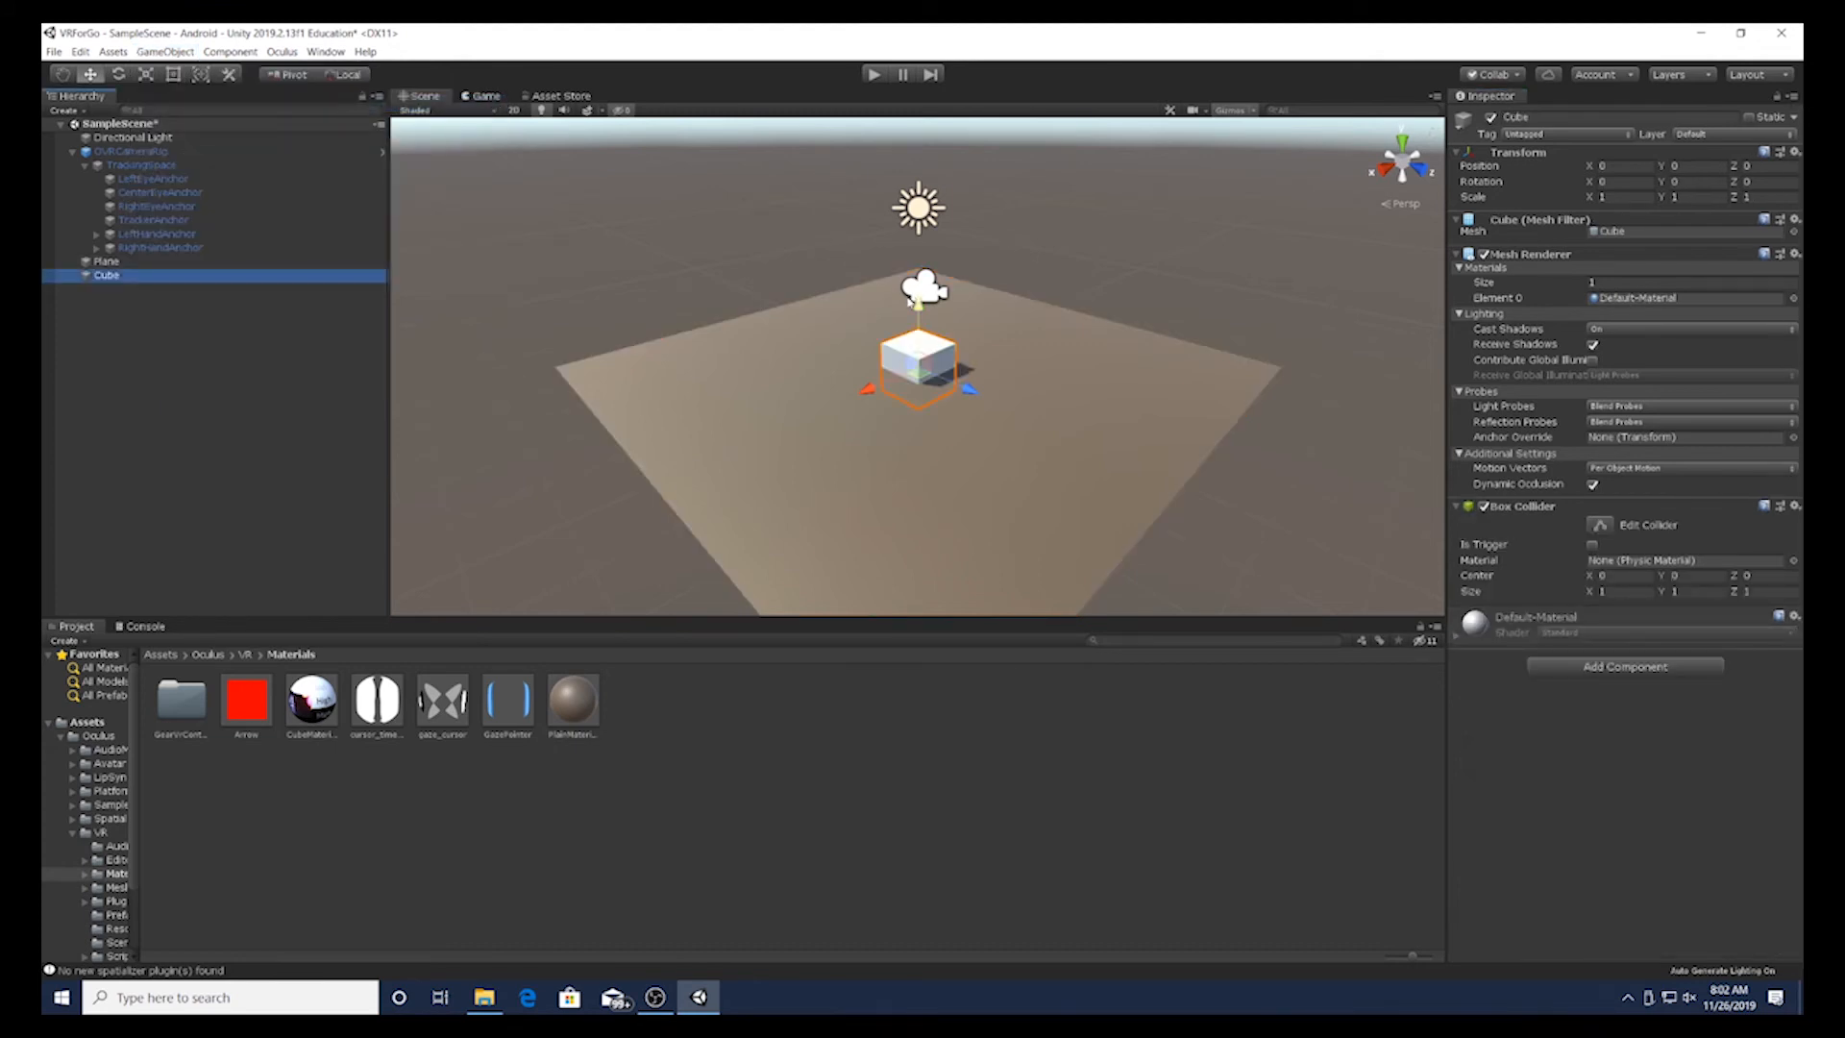
pyautogui.moveTo(911, 304); pyautogui.dragTo(914, 235)
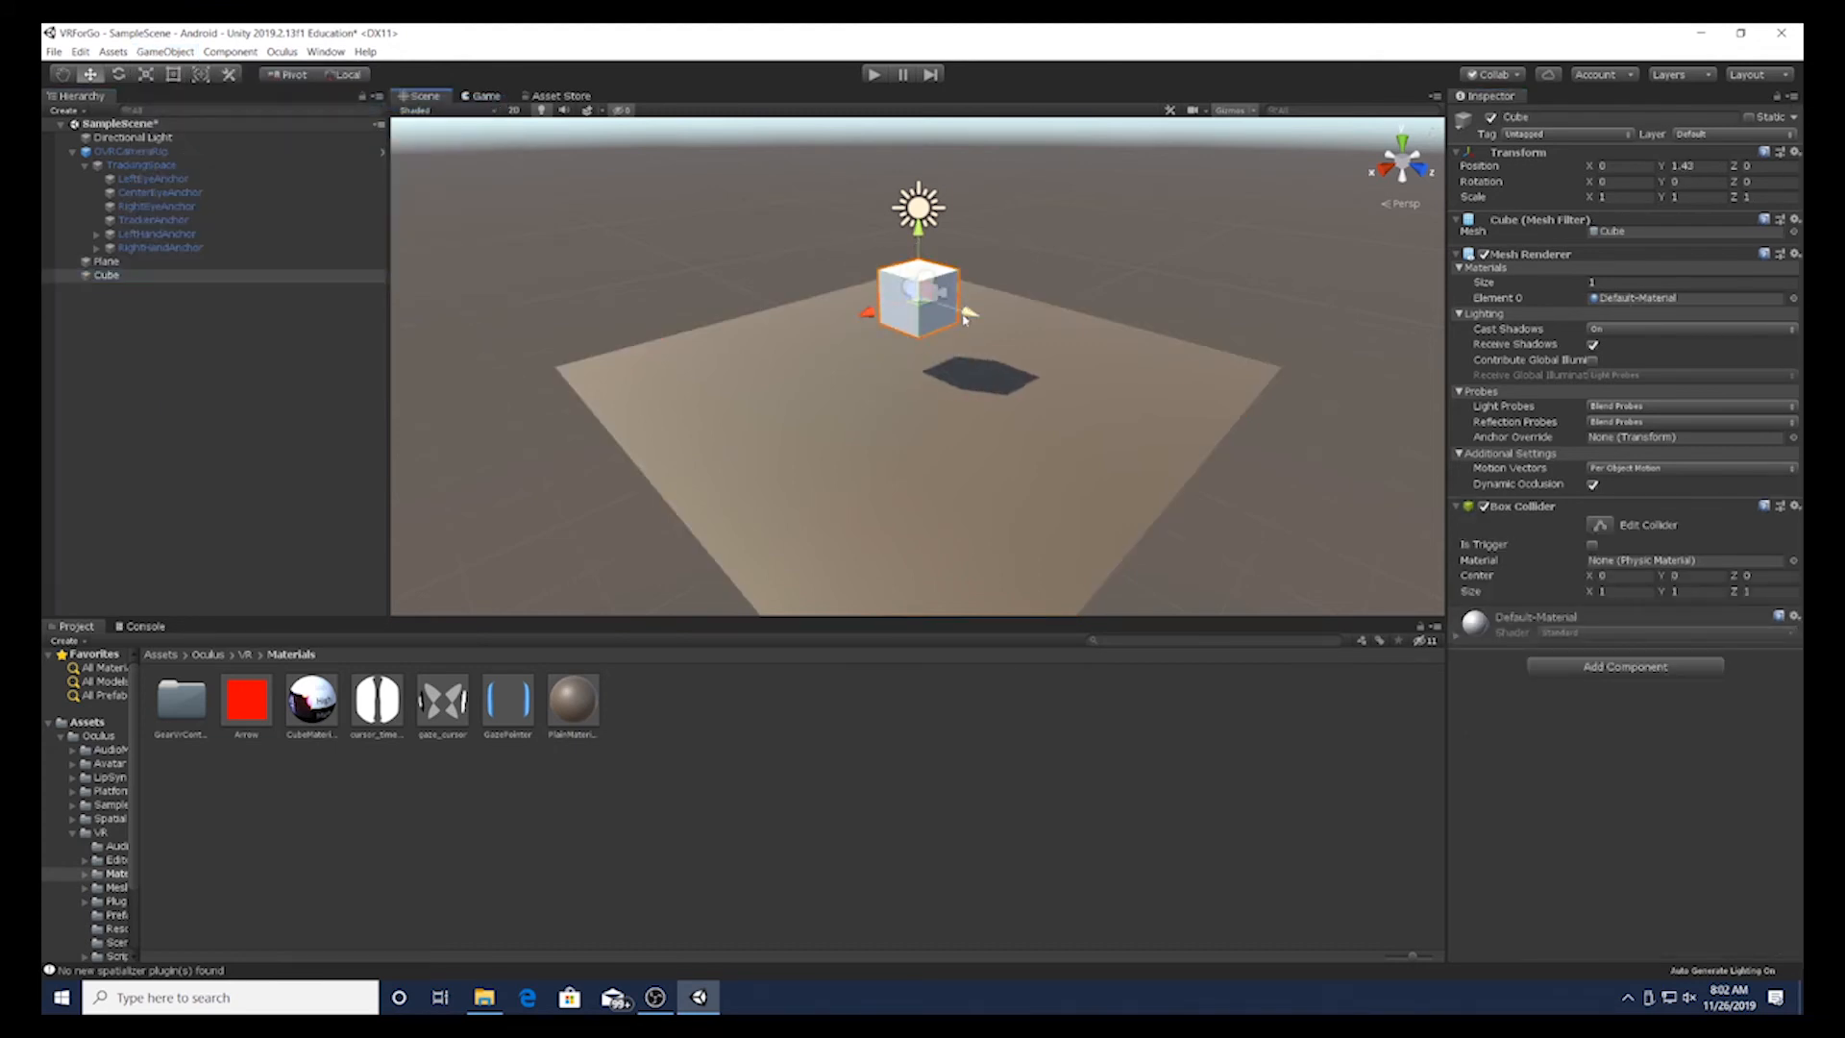
pyautogui.moveTo(964, 317); pyautogui.dragTo(1142, 367)
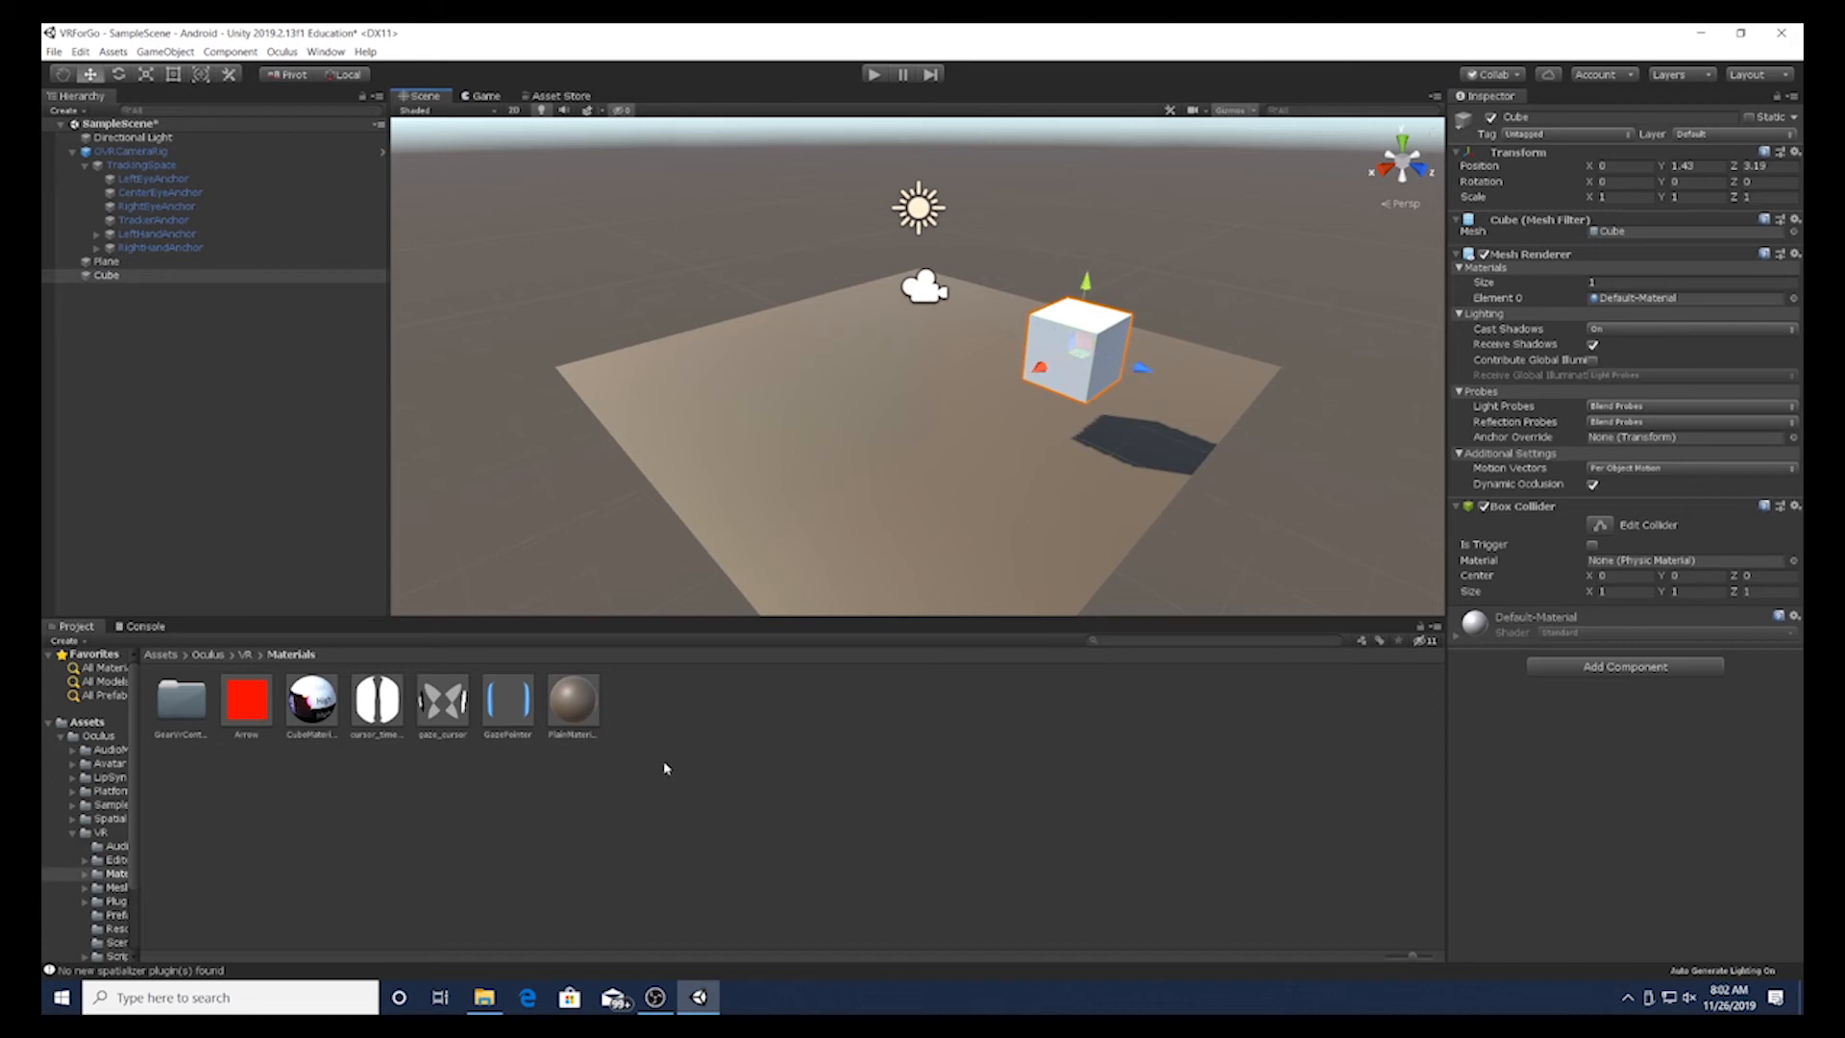
# Step: Create a new material named cubemat in the Oculus VR Materials folder
pyautogui.rightClick(638, 698)
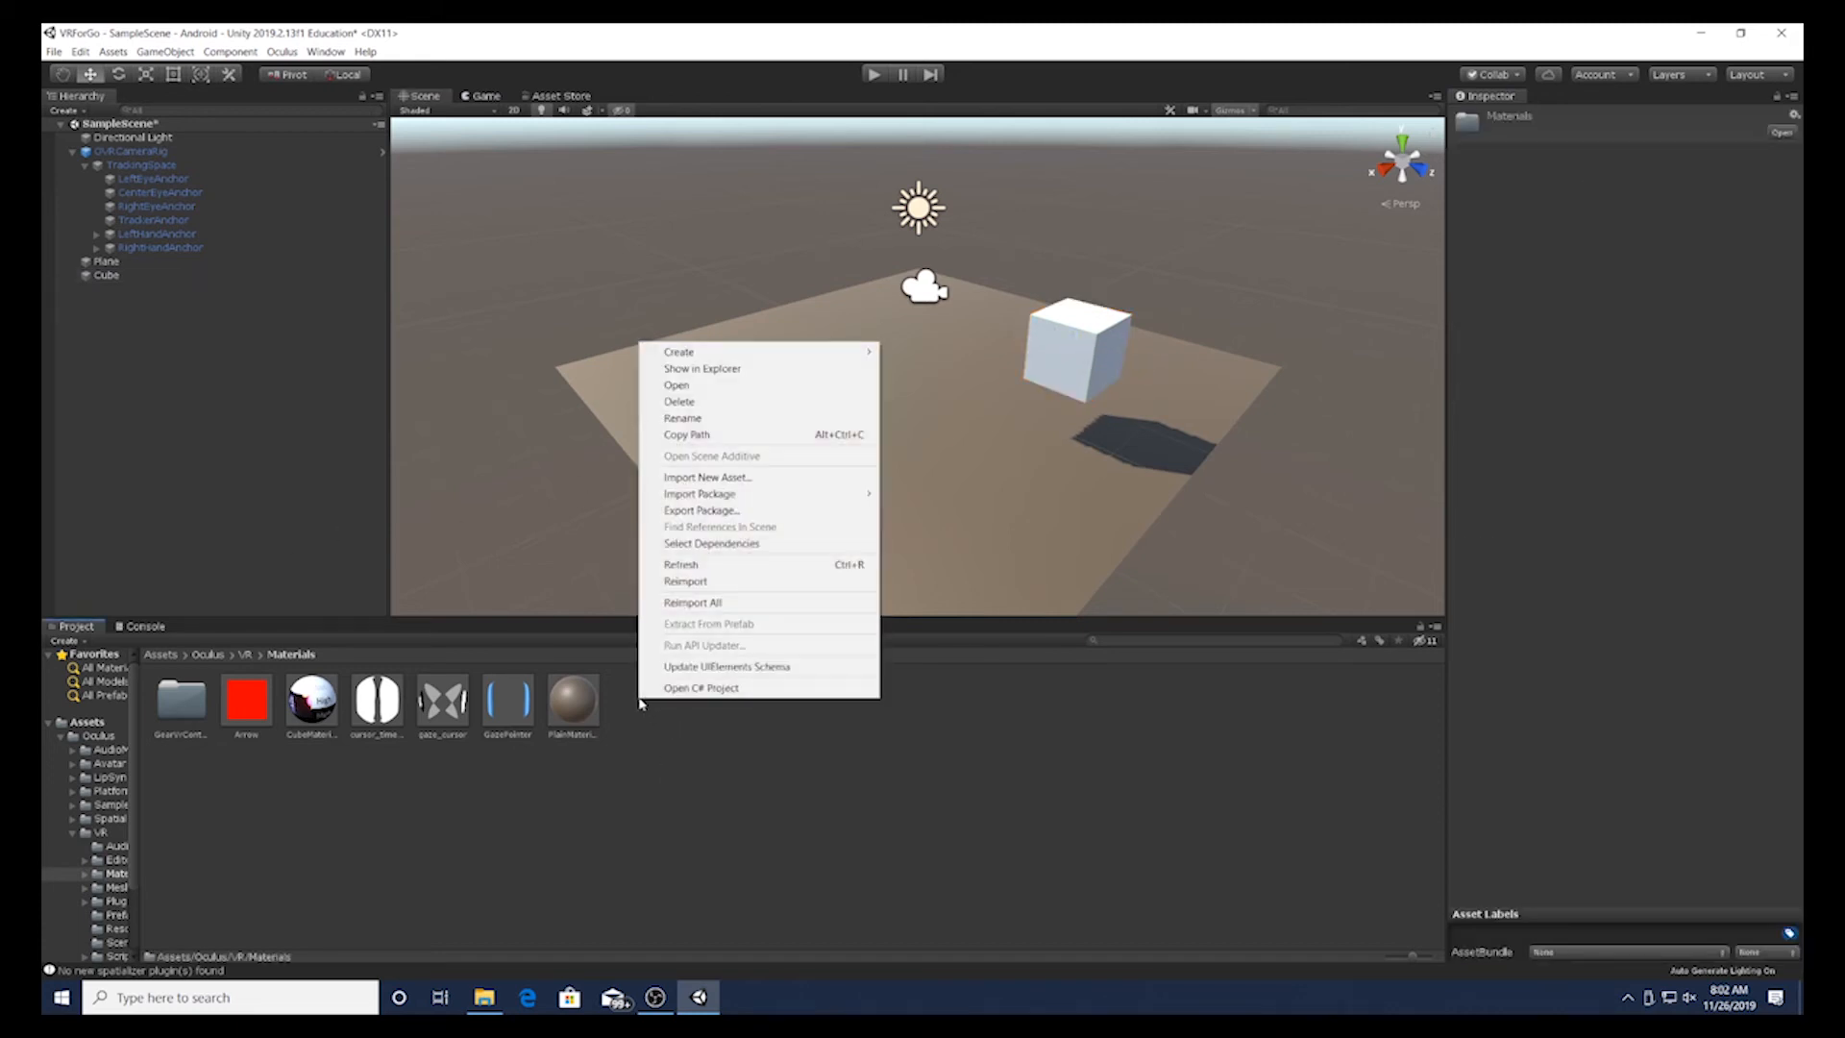
pyautogui.moveTo(741, 359)
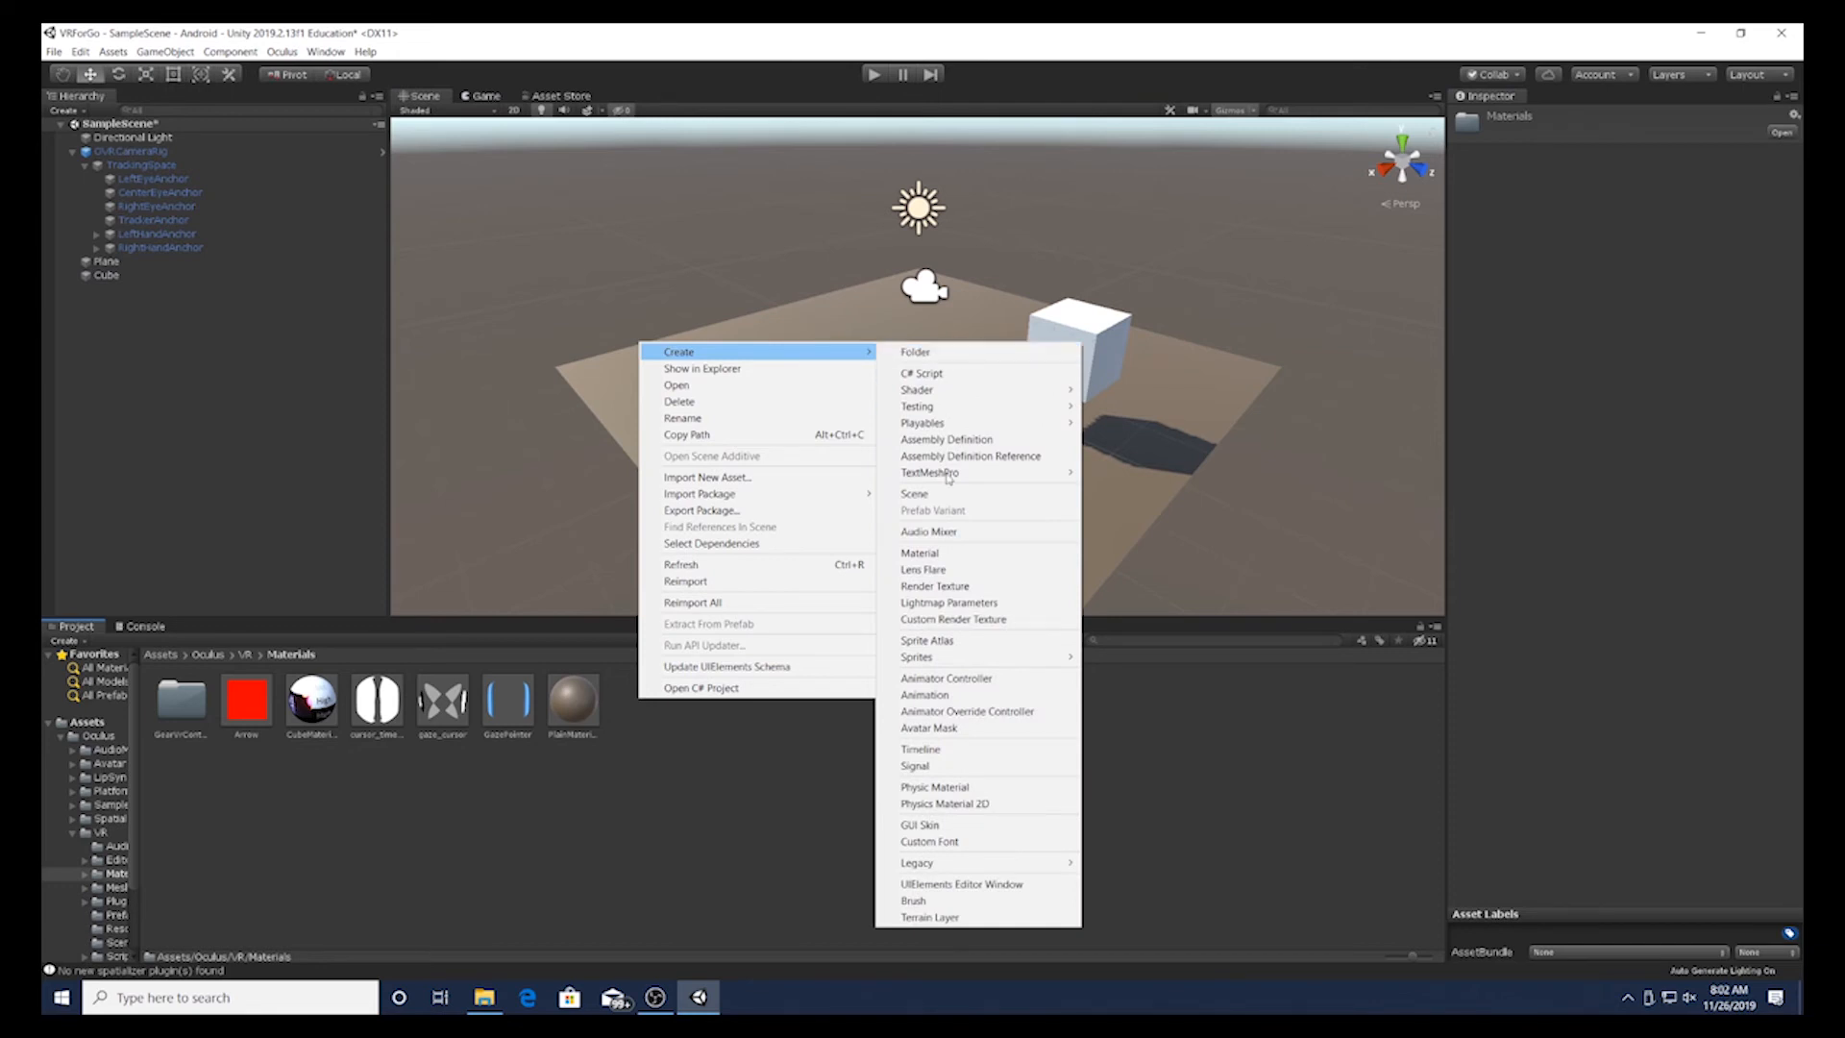
pyautogui.click(919, 553)
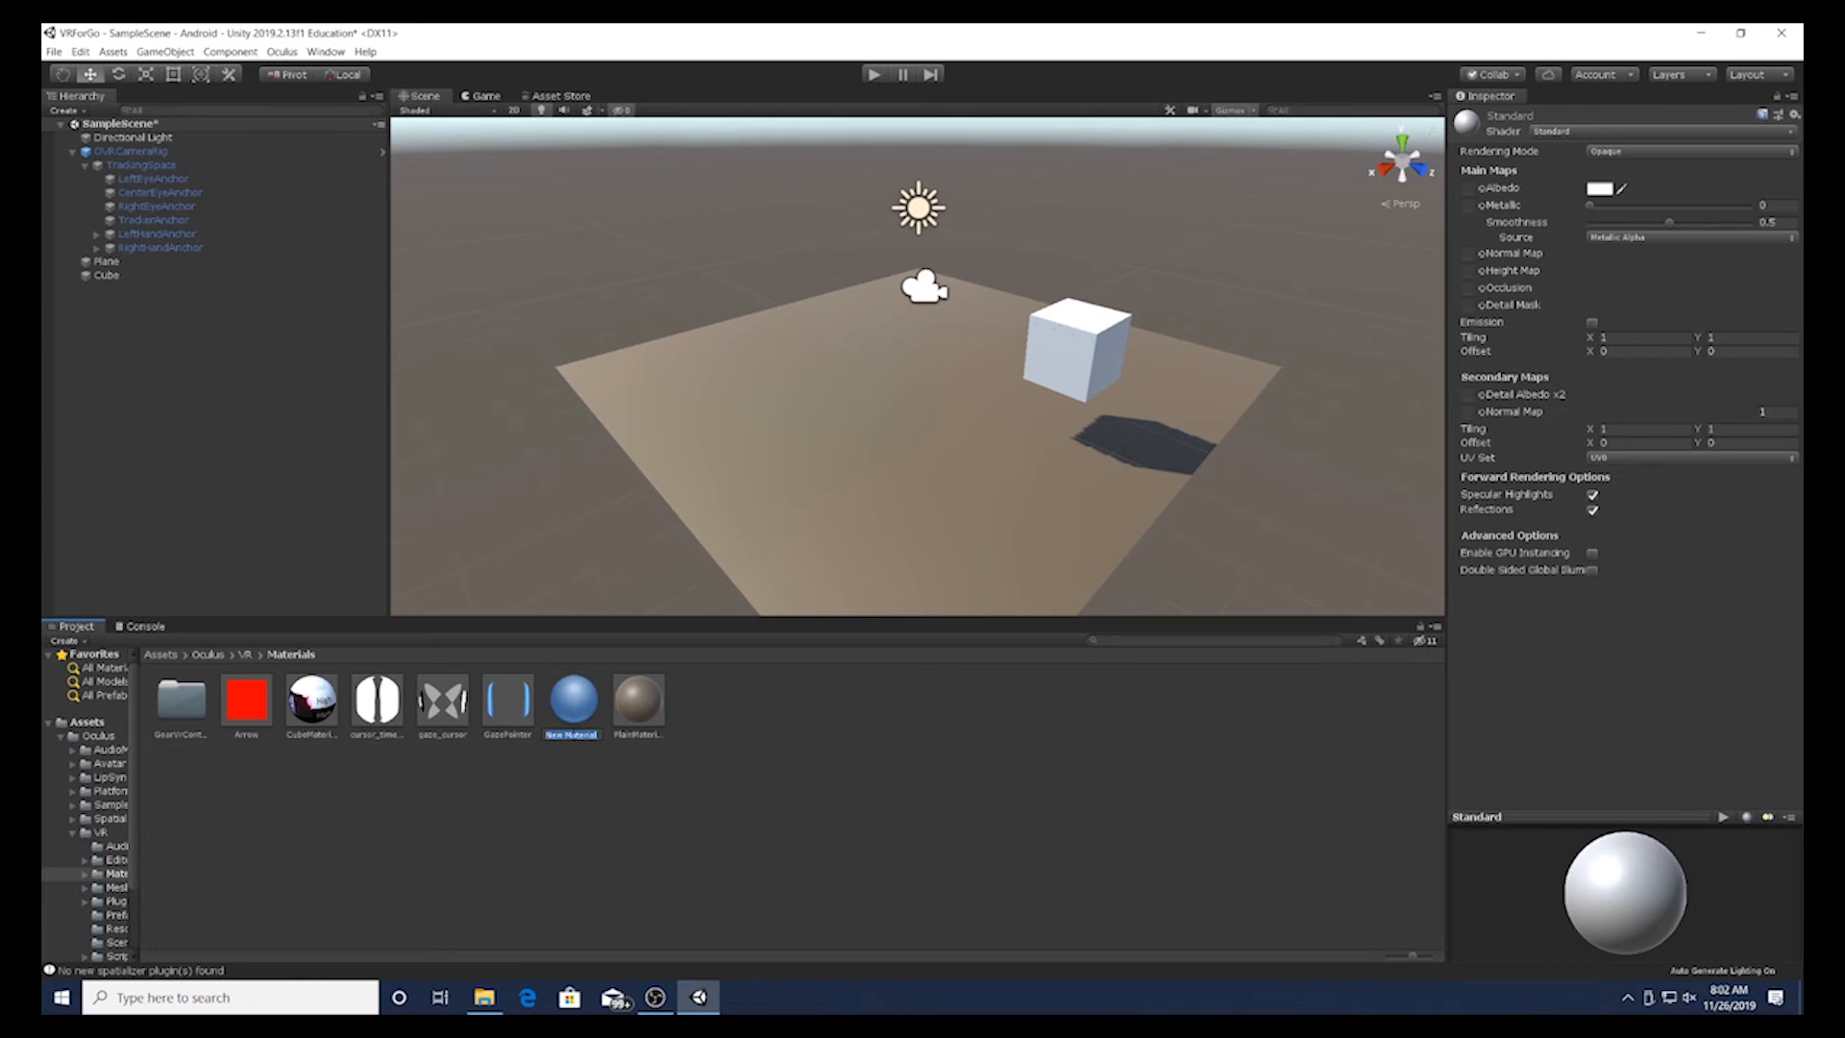
pyautogui.write('gubemat')
pyautogui.press('Return')
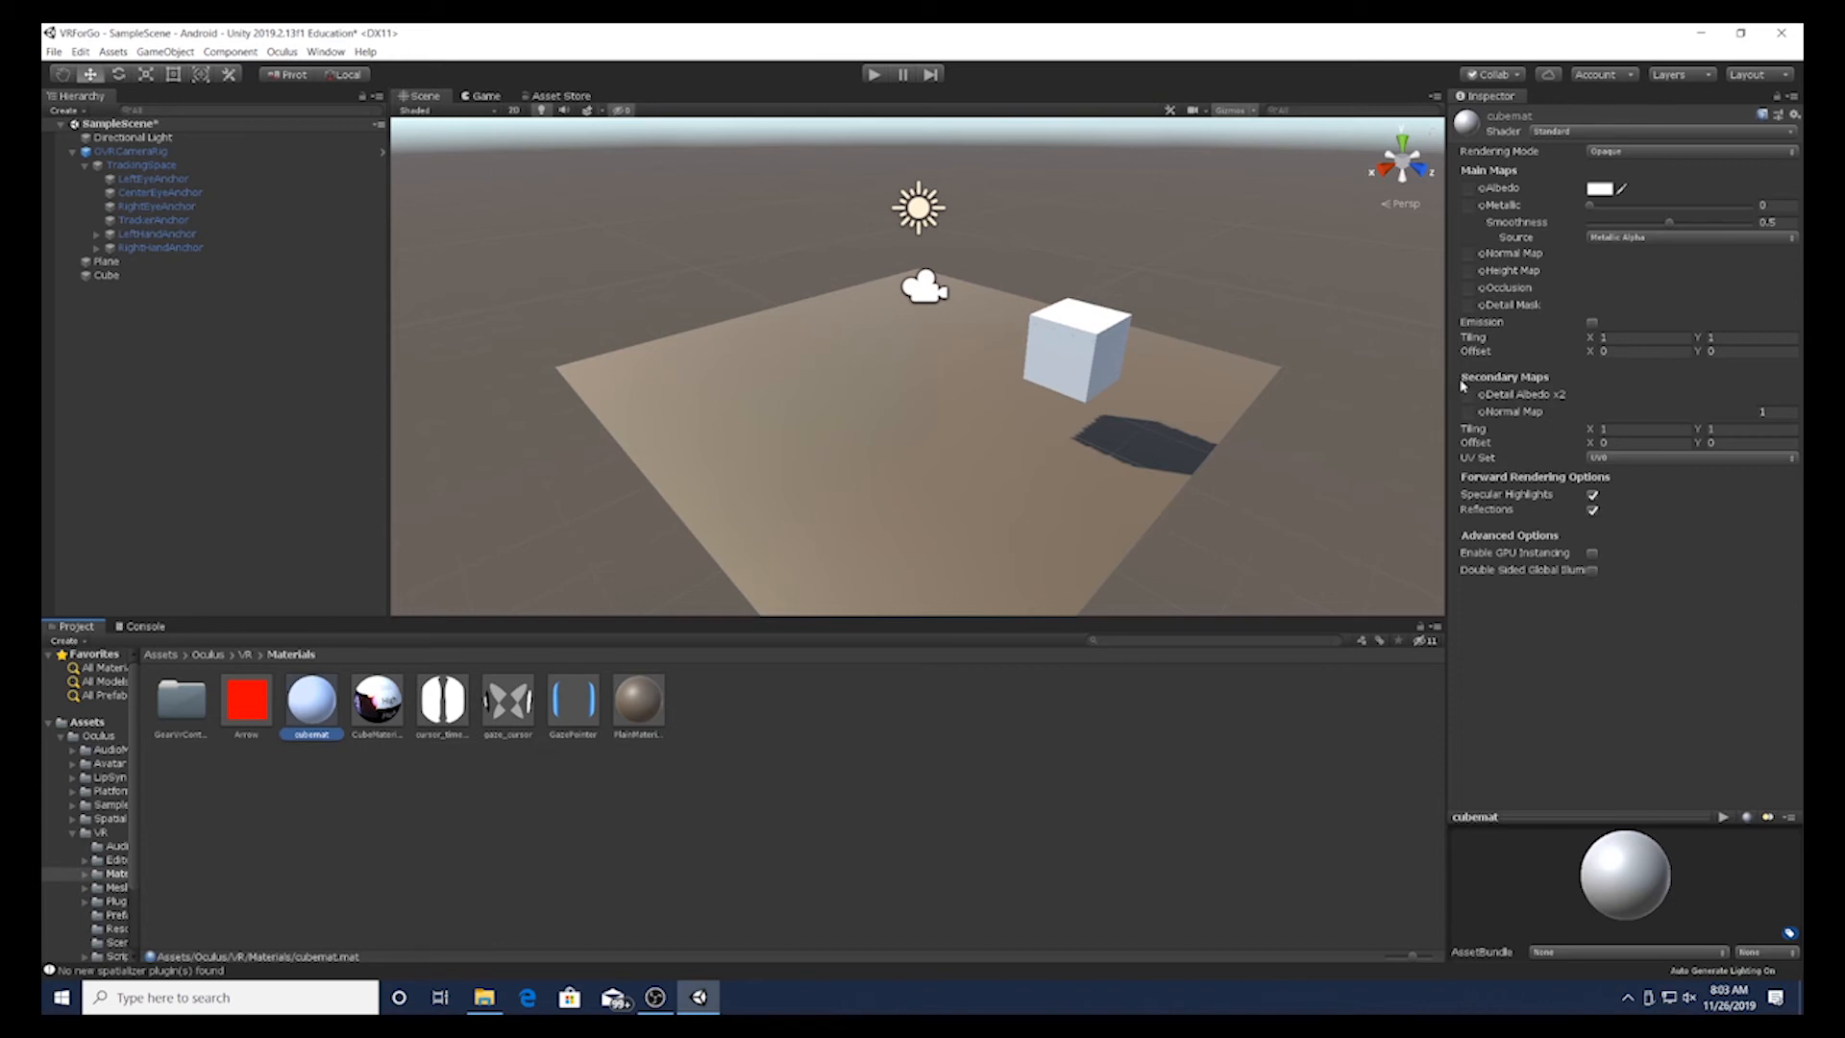
# Step: Set cubemat's albedo colour to medium blue, about hex 6485B3, and apply the material to the cube
pyautogui.click(1599, 189)
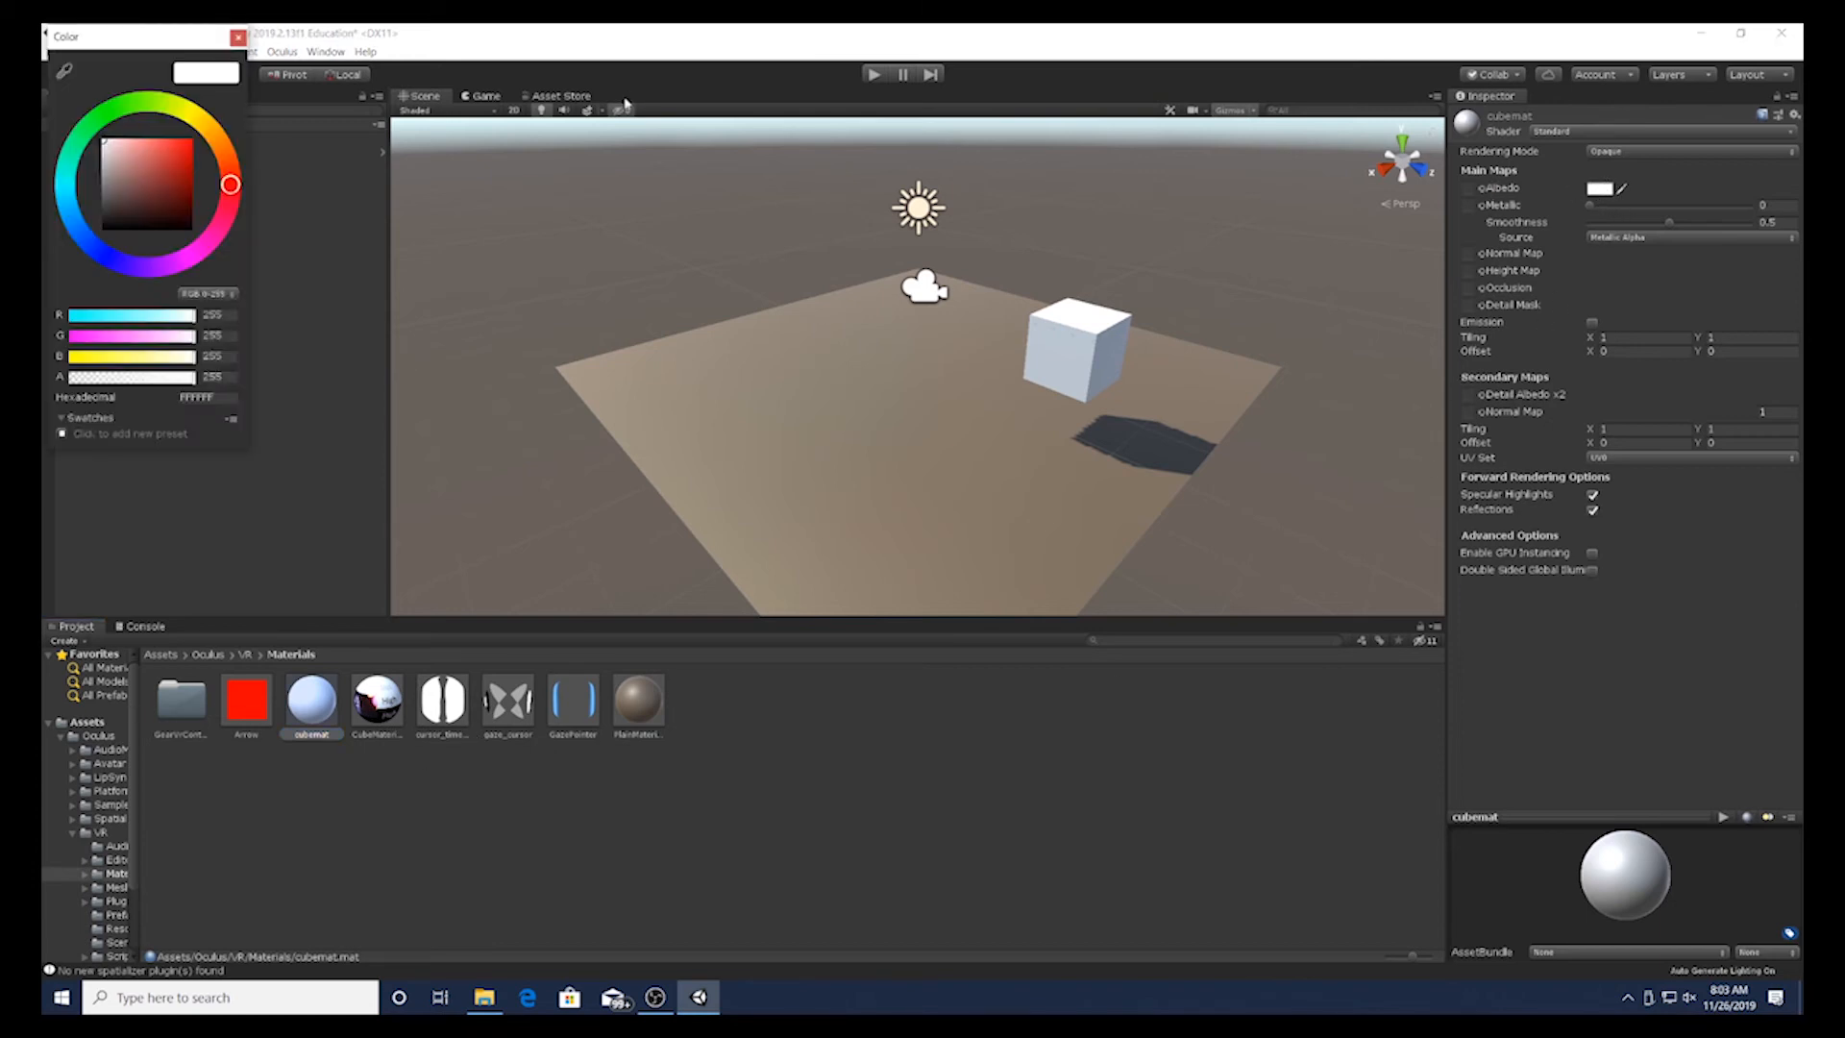
pyautogui.moveTo(231, 184); pyautogui.dragTo(81, 235)
pyautogui.click(133, 166)
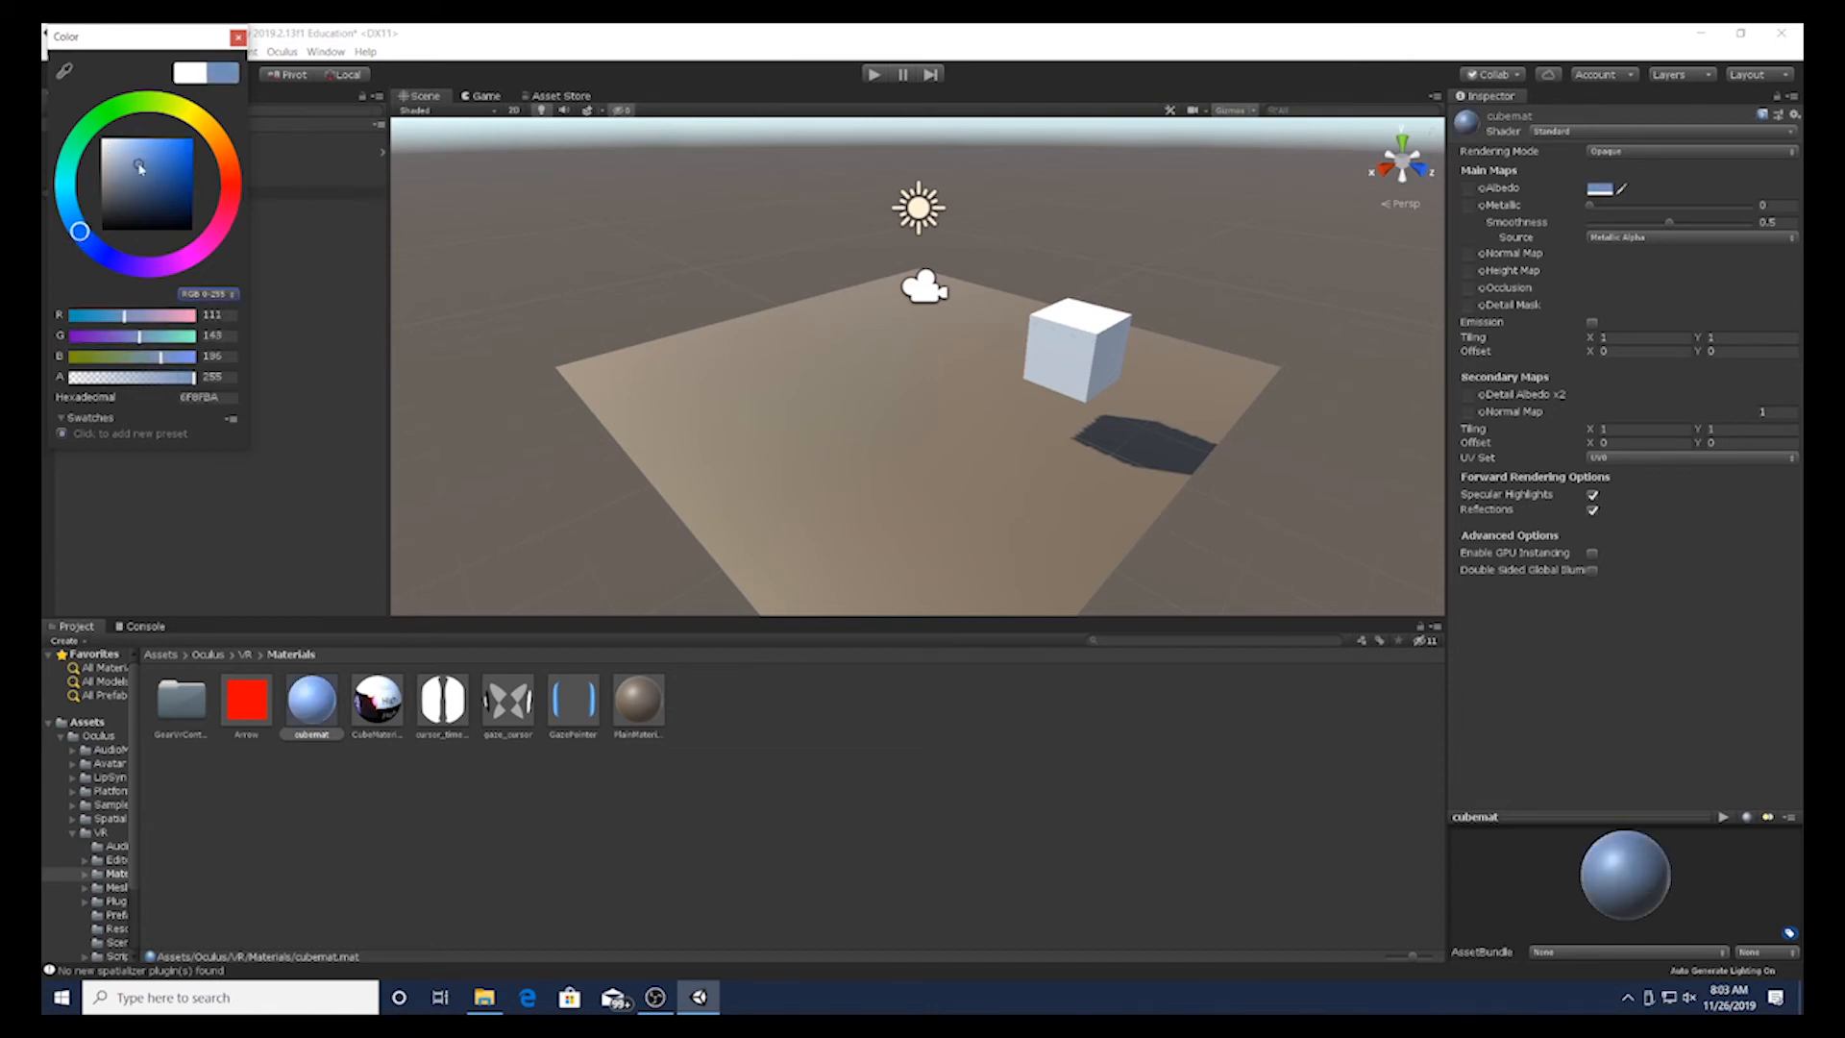
pyautogui.moveTo(135, 166); pyautogui.dragTo(144, 168)
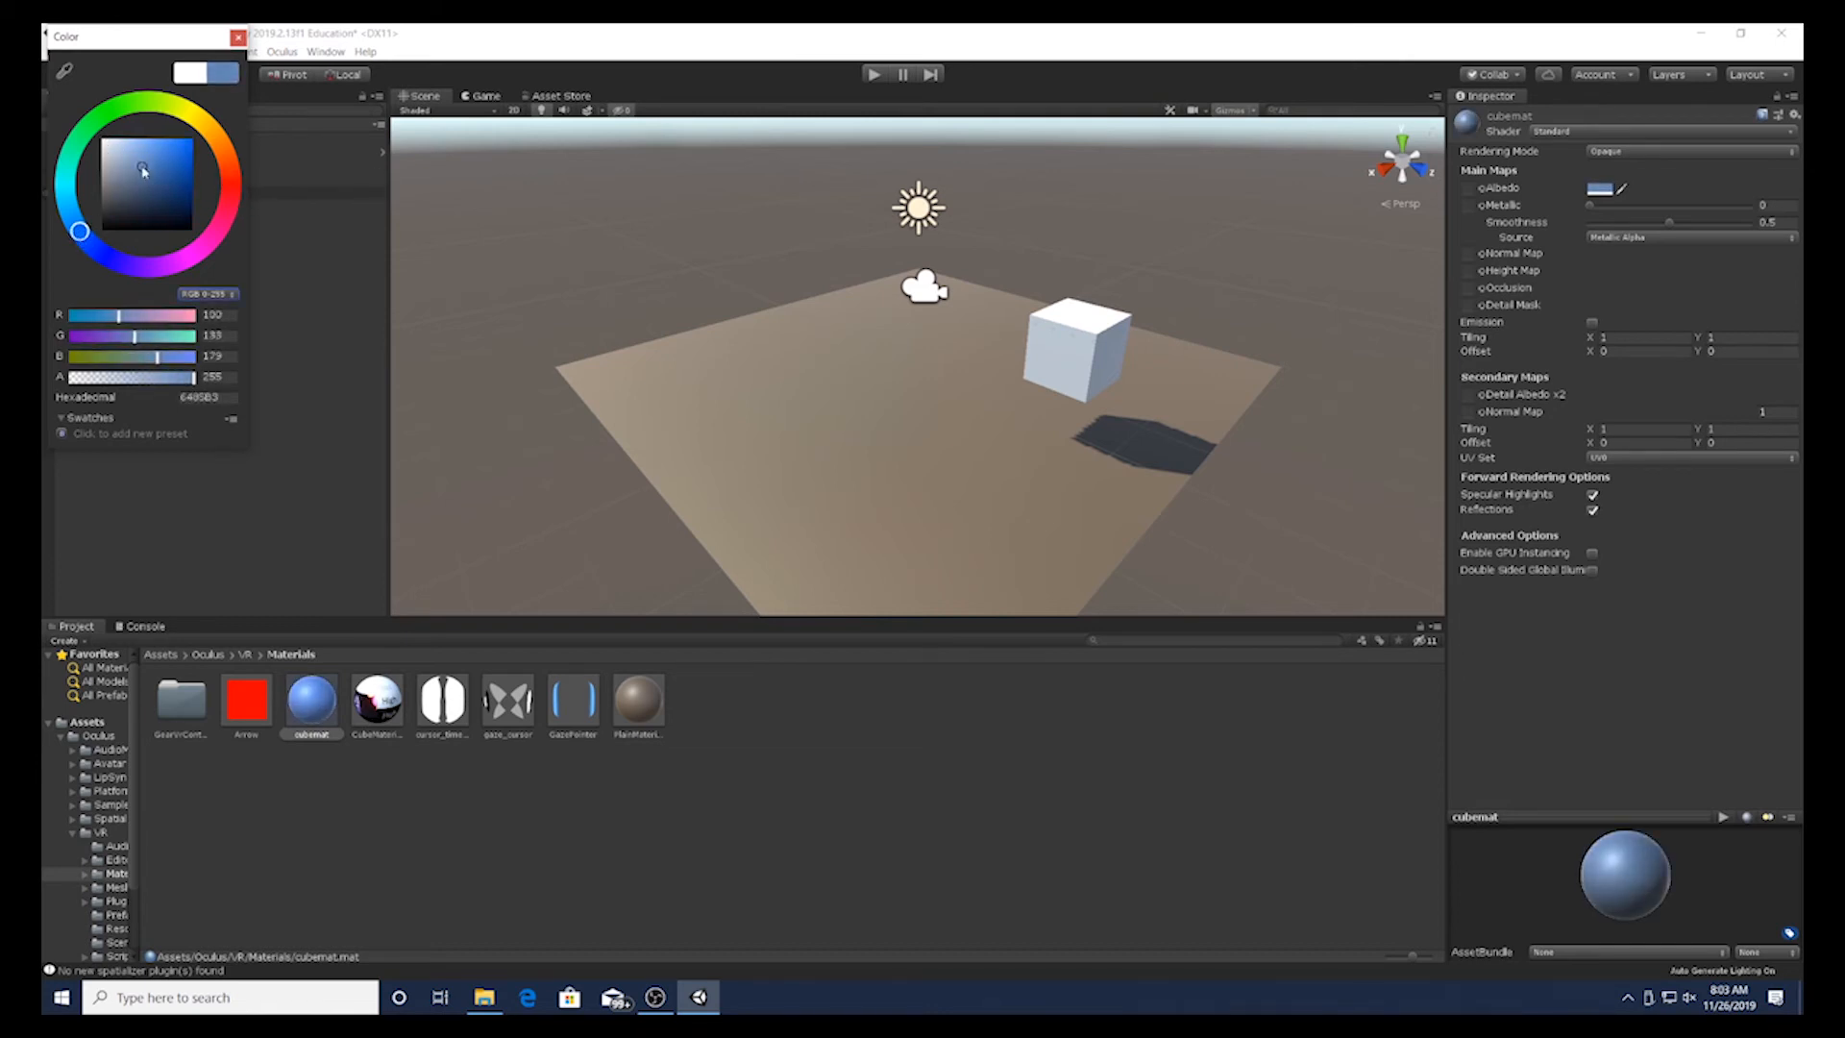
pyautogui.click(238, 39)
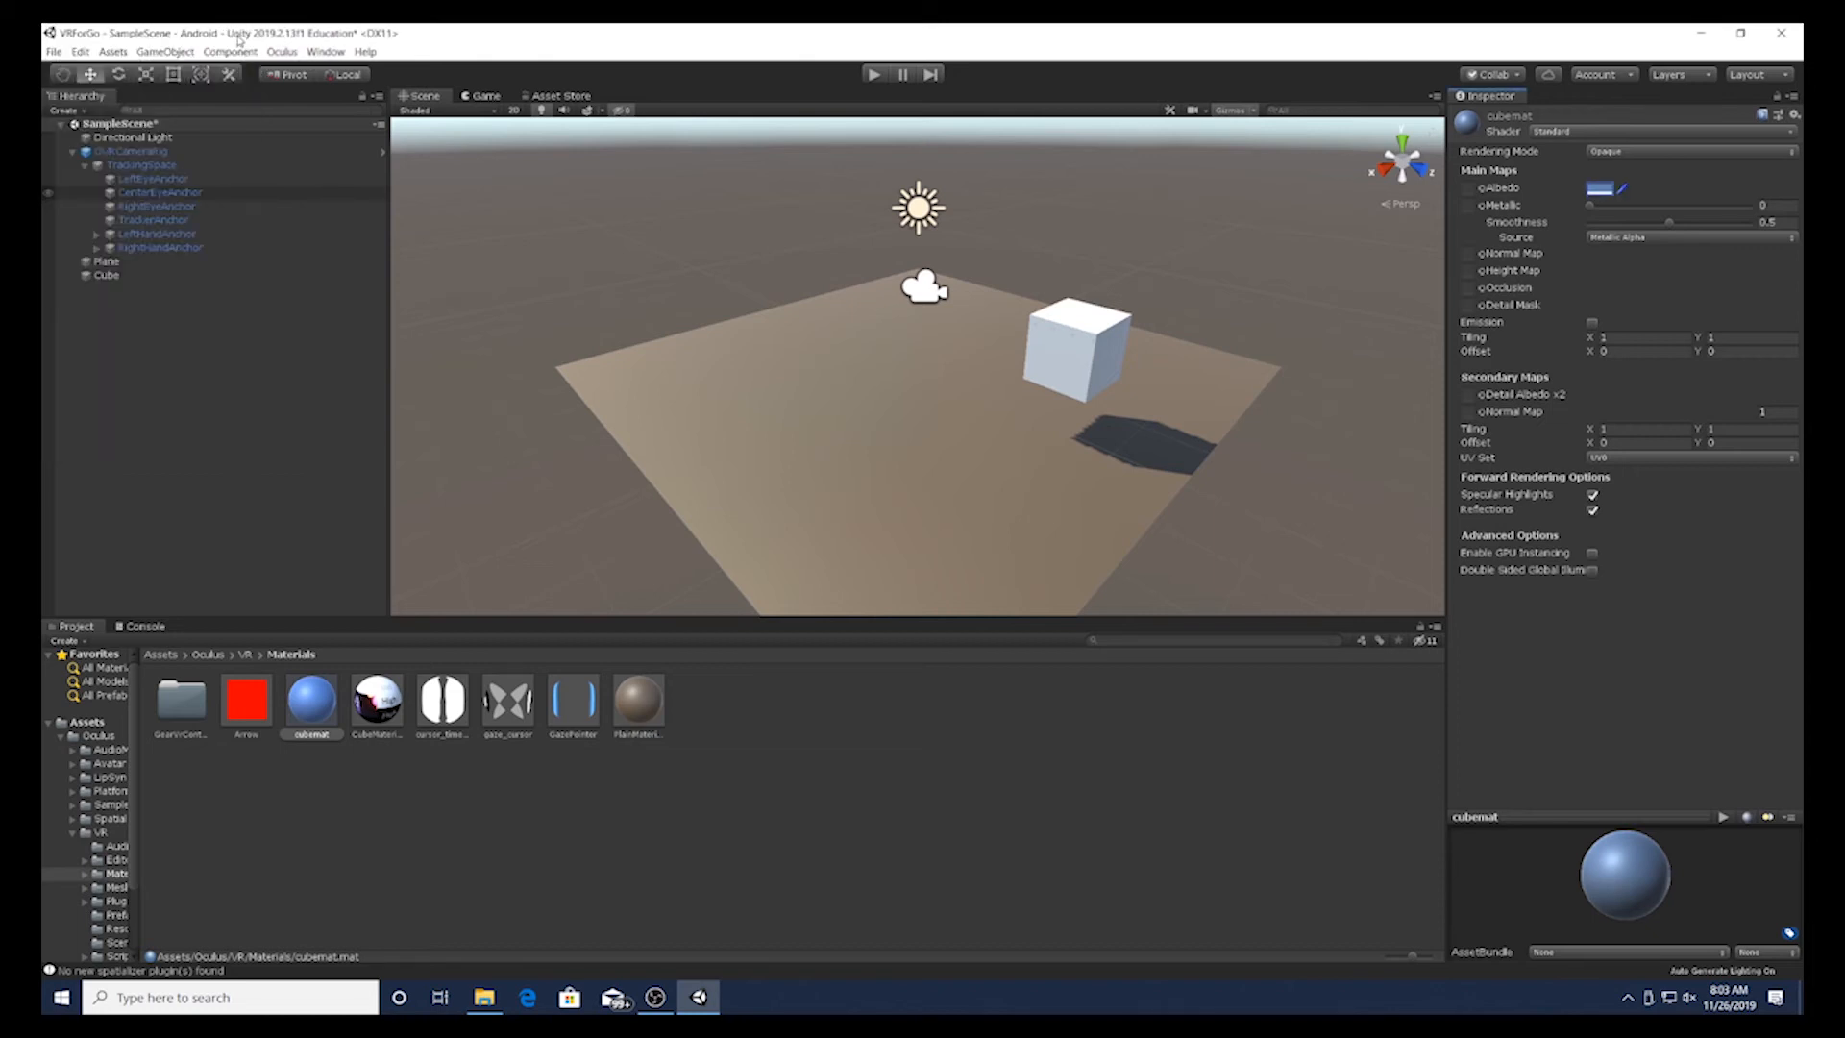
pyautogui.moveTo(311, 702); pyautogui.dragTo(1060, 363)
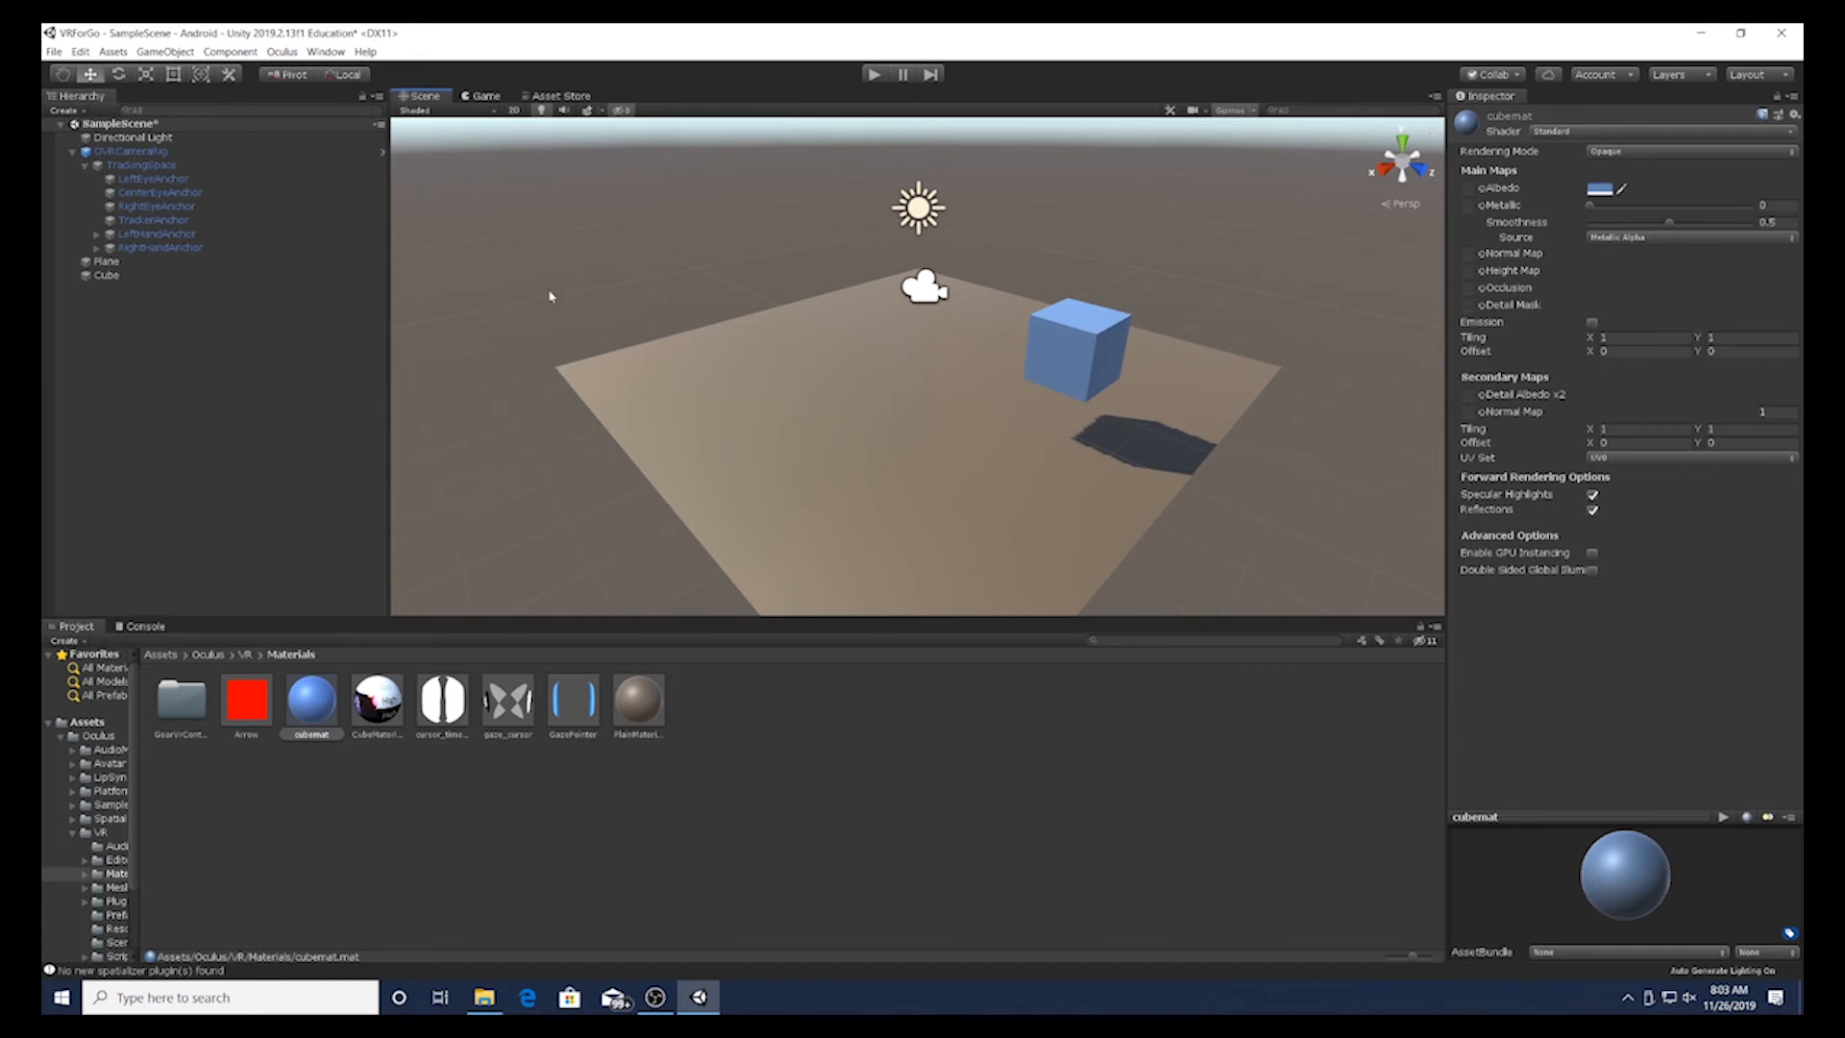
# Step: Run the scene with the OVRCameraRig selected, look around the cube and floor using the headset emulator, and stop playback
pyautogui.click(134, 152)
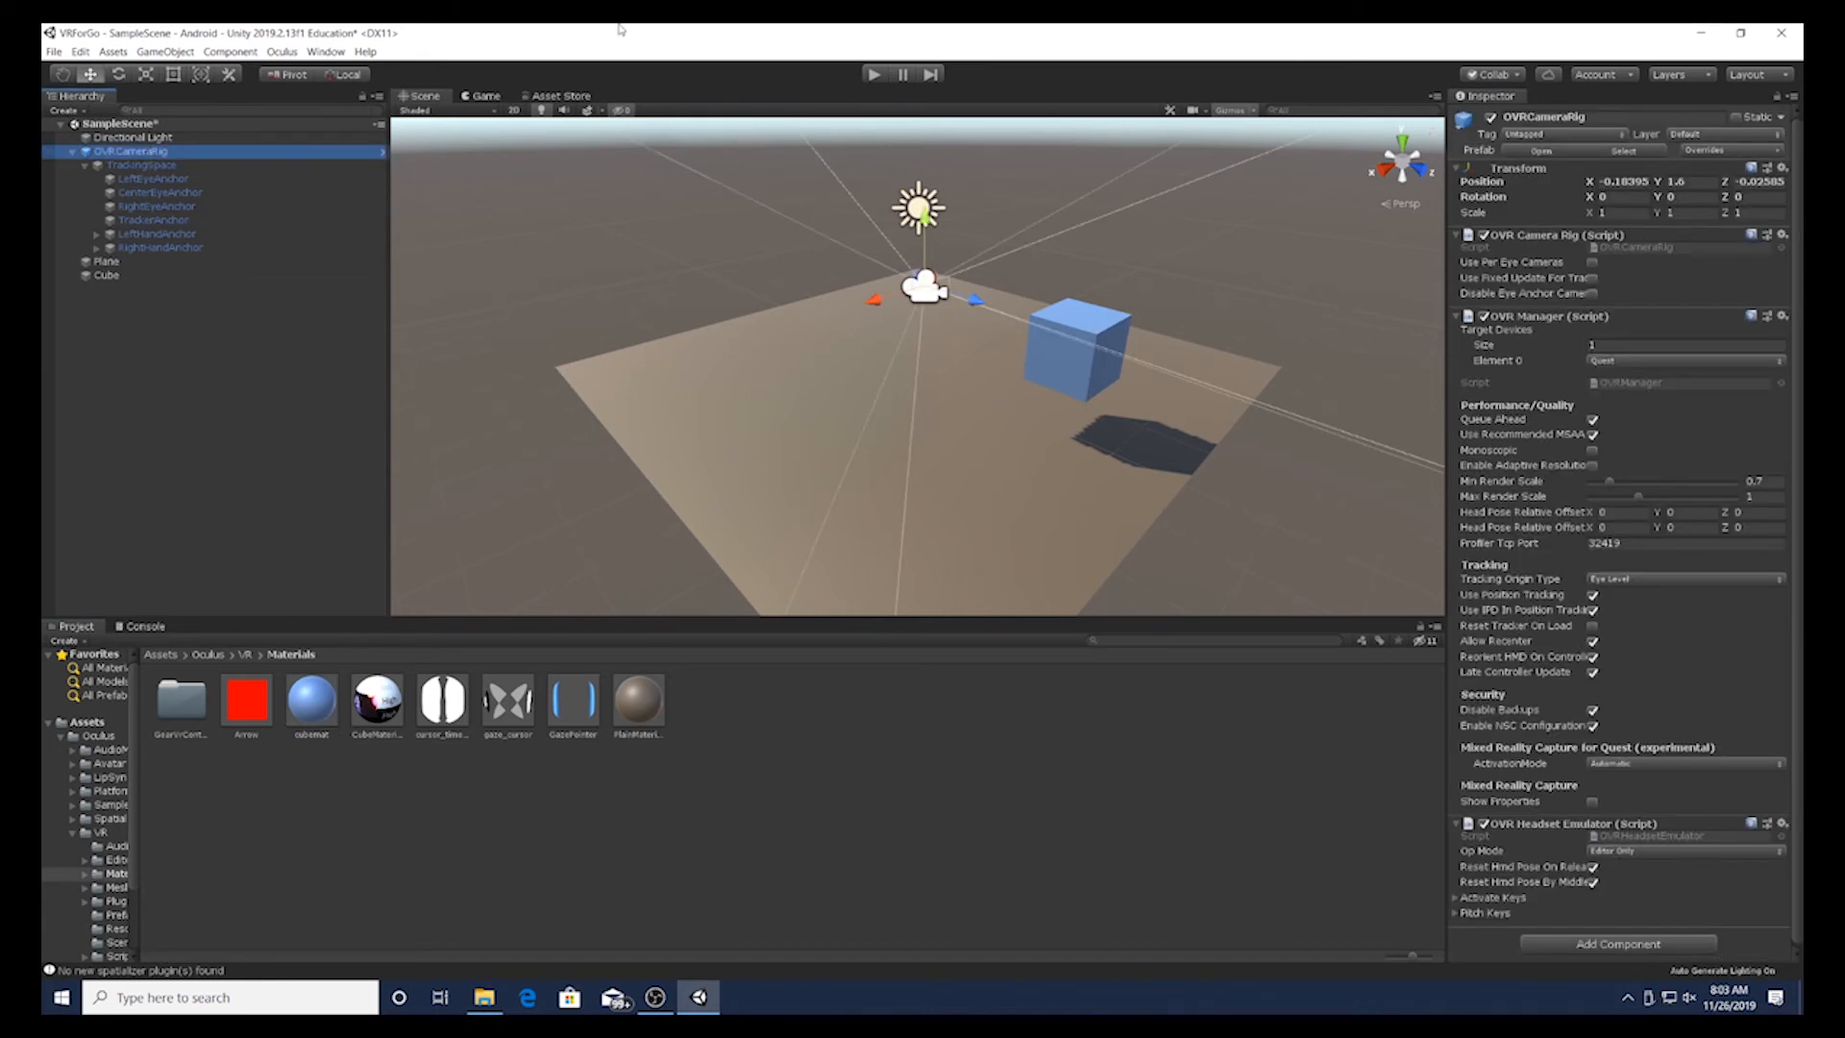
pyautogui.click(875, 76)
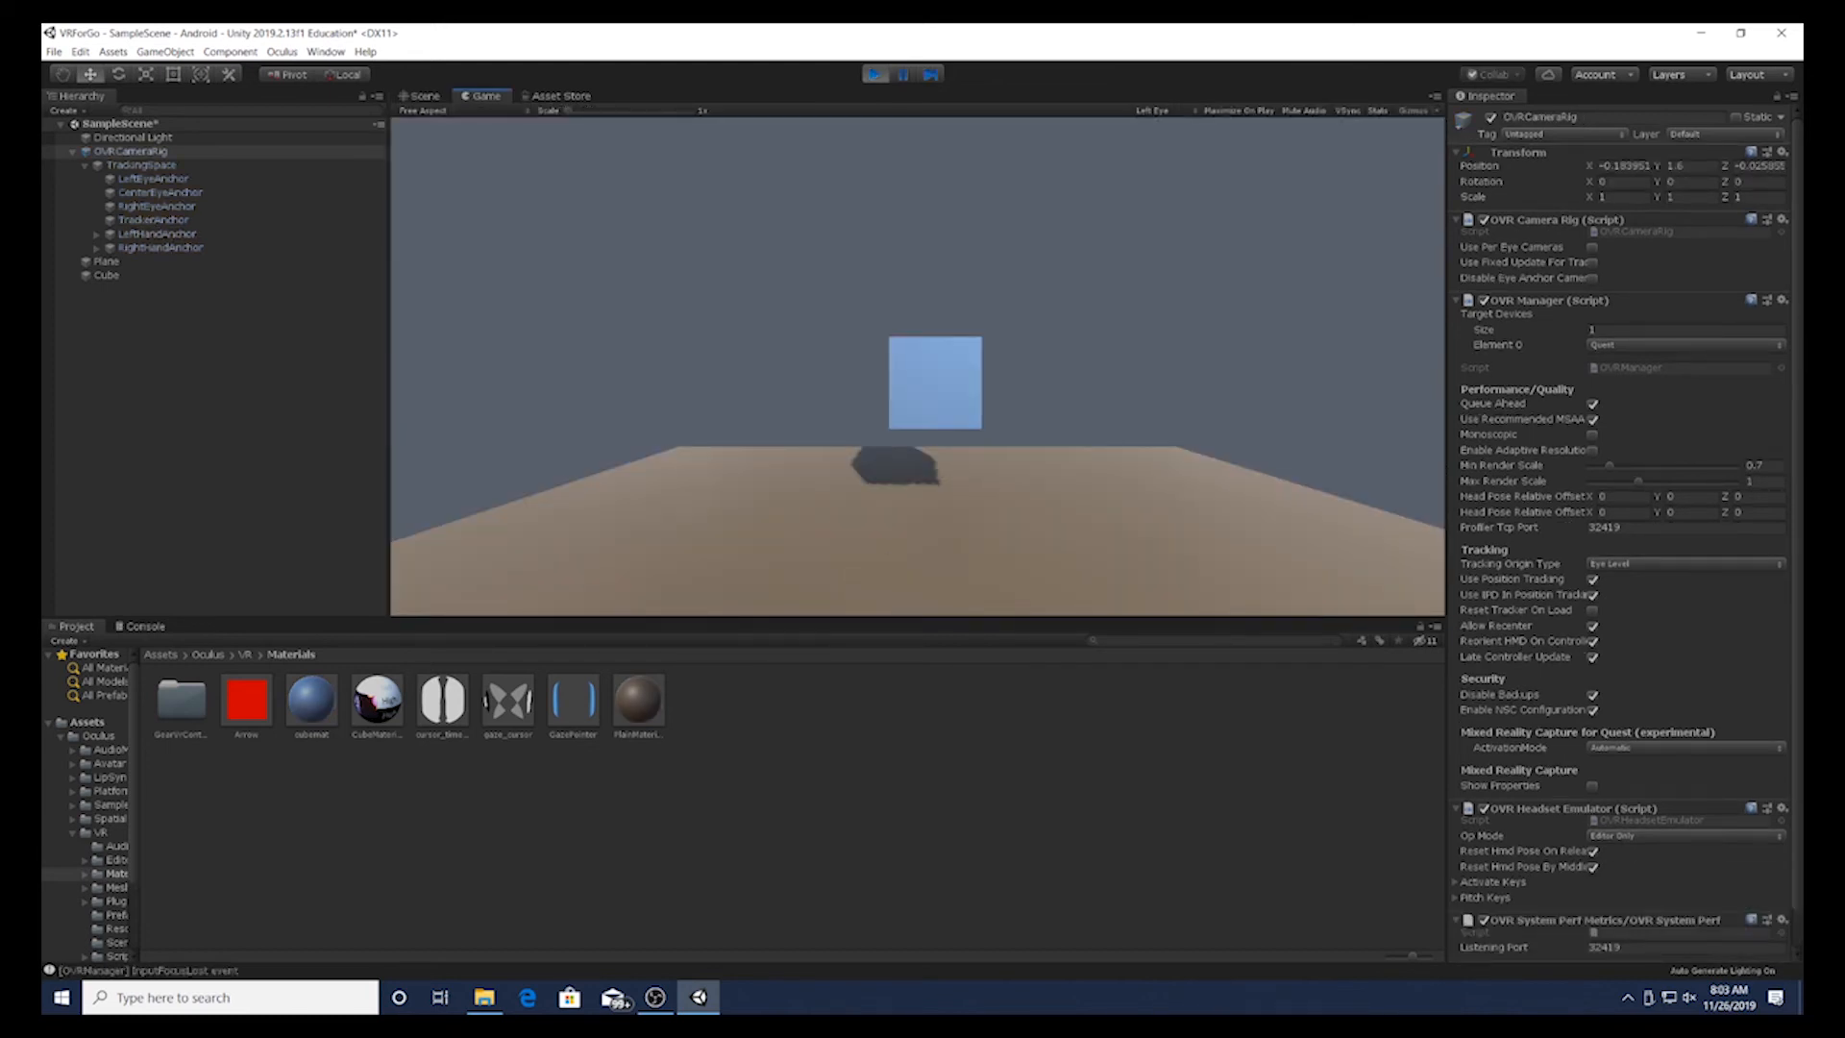
pyautogui.press('alt')
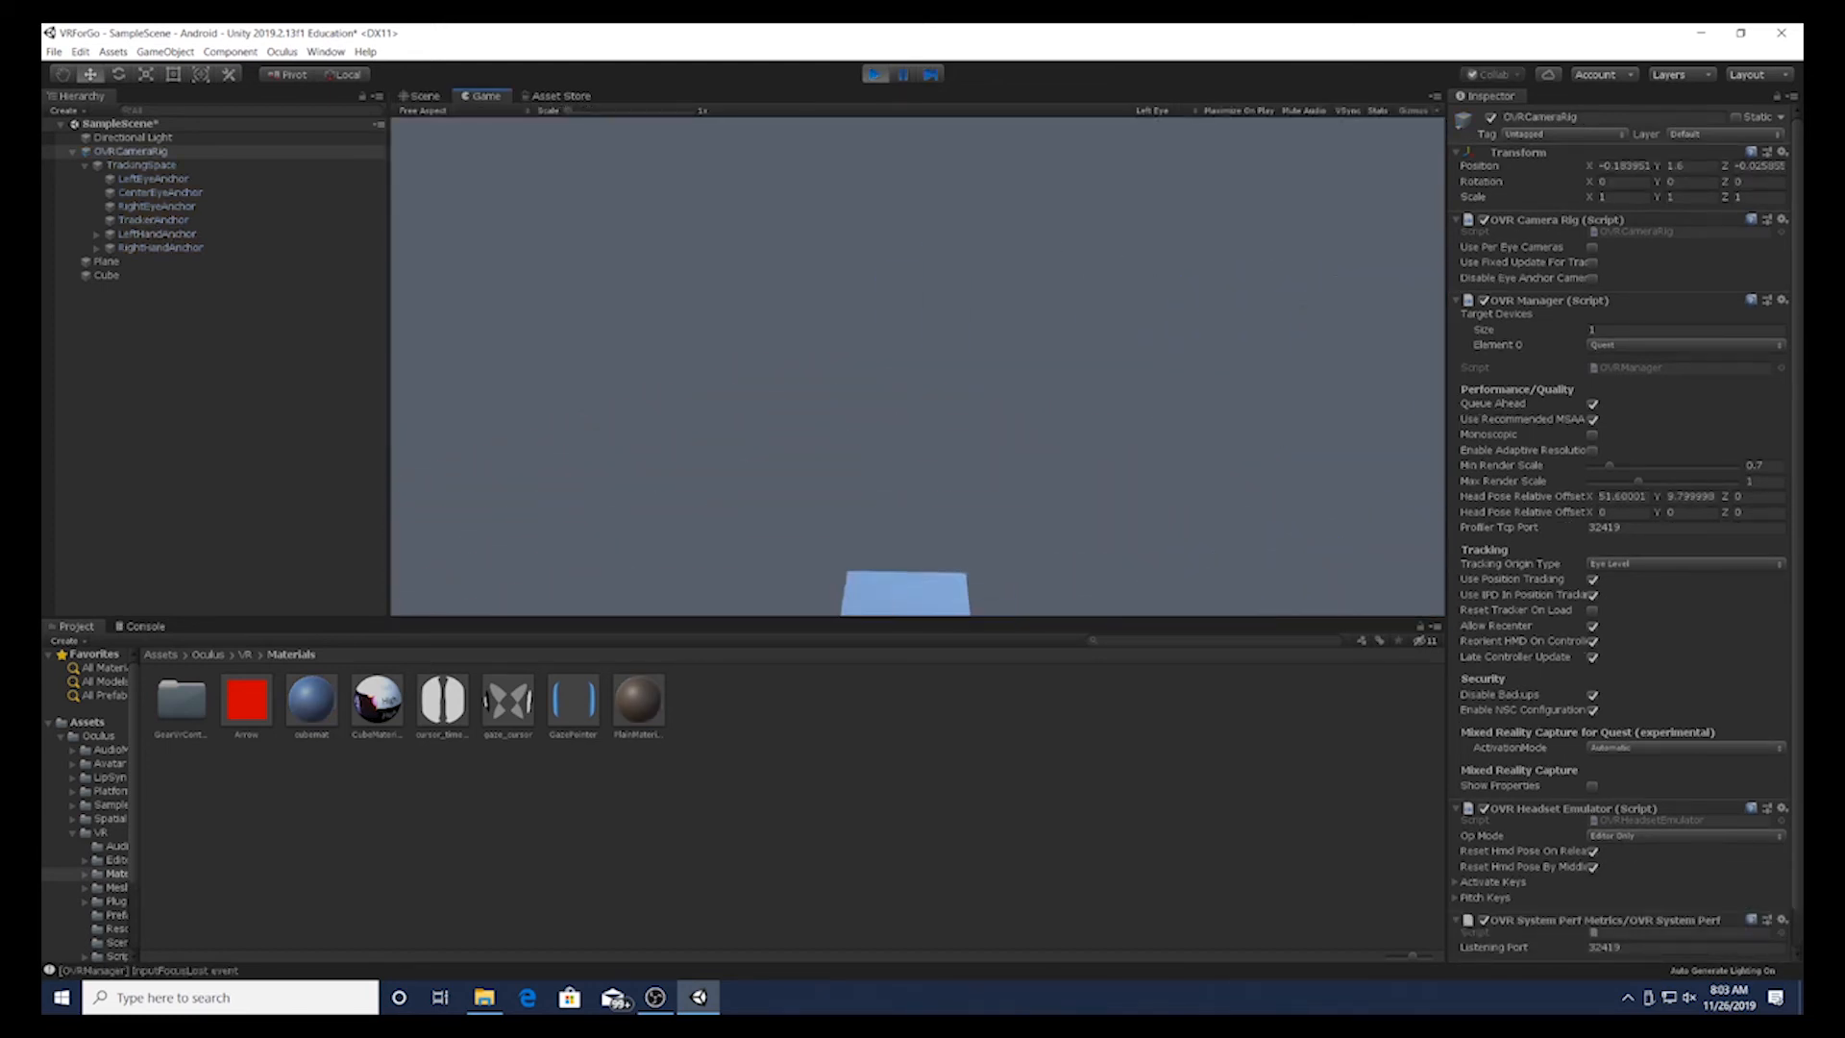
pyautogui.press('alt')
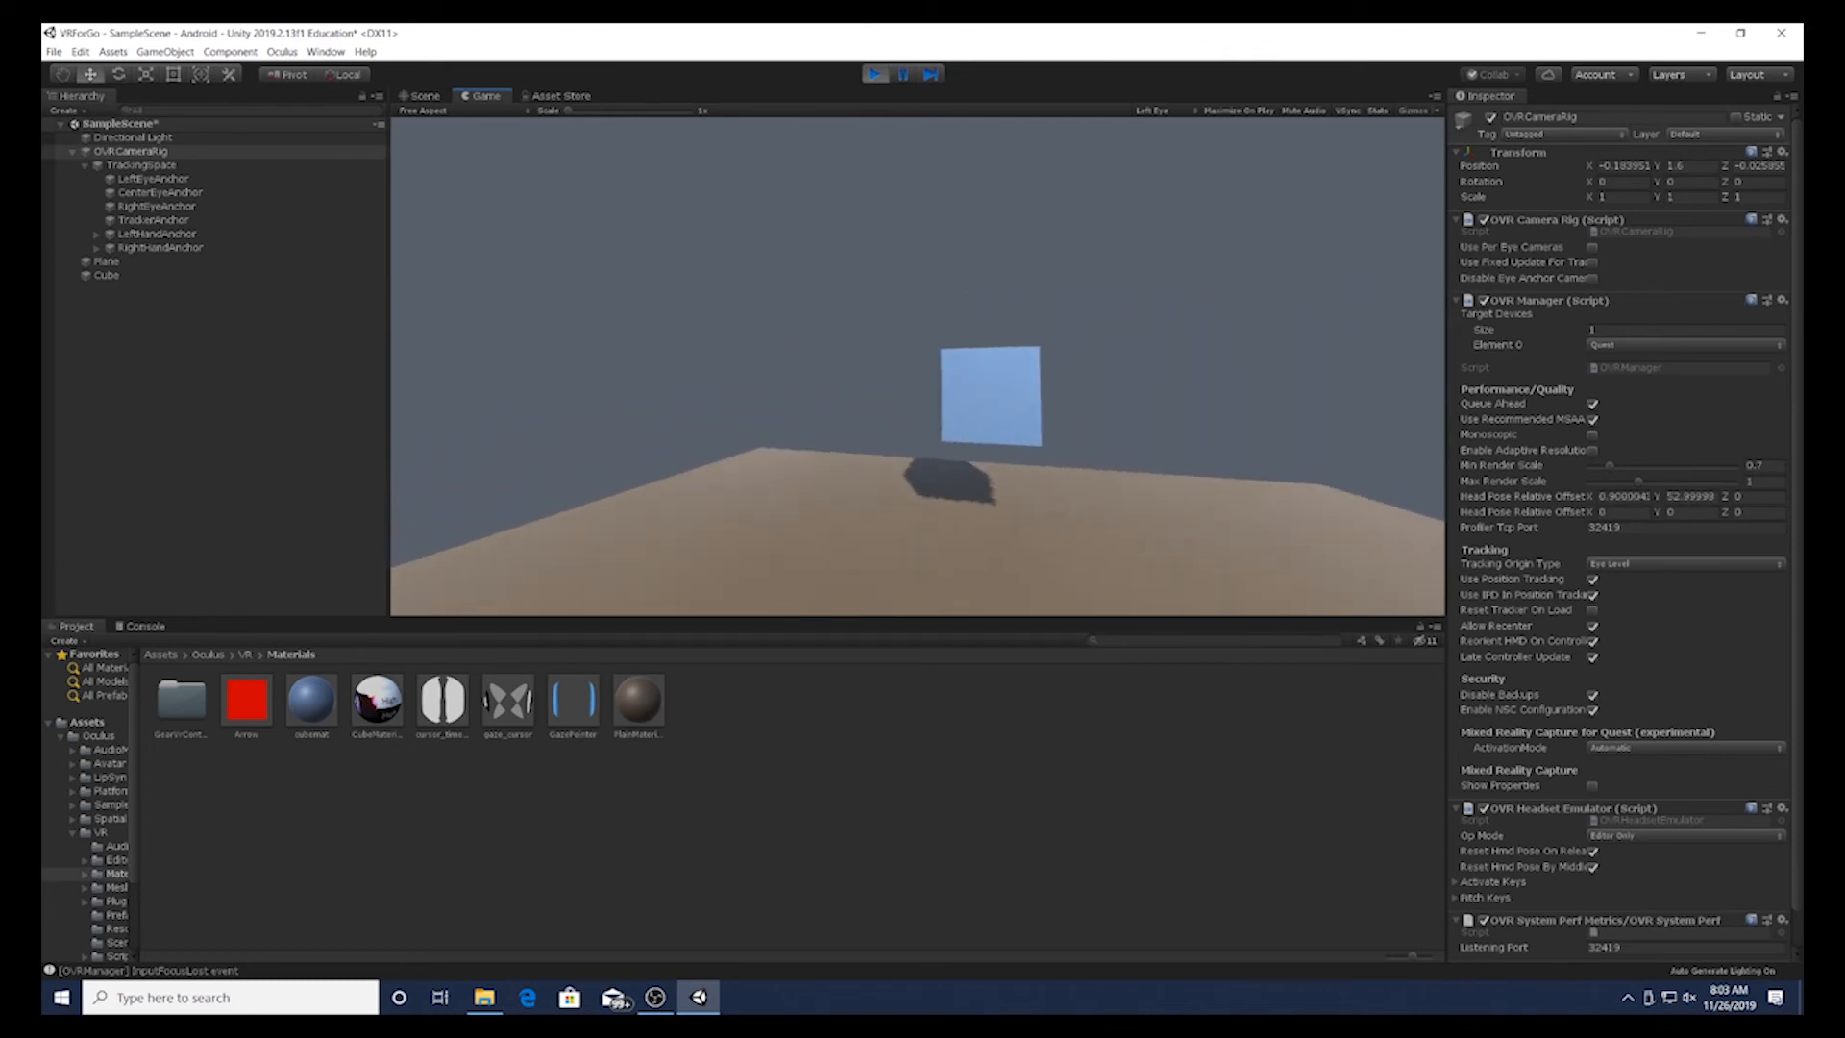
pyautogui.press('alt')
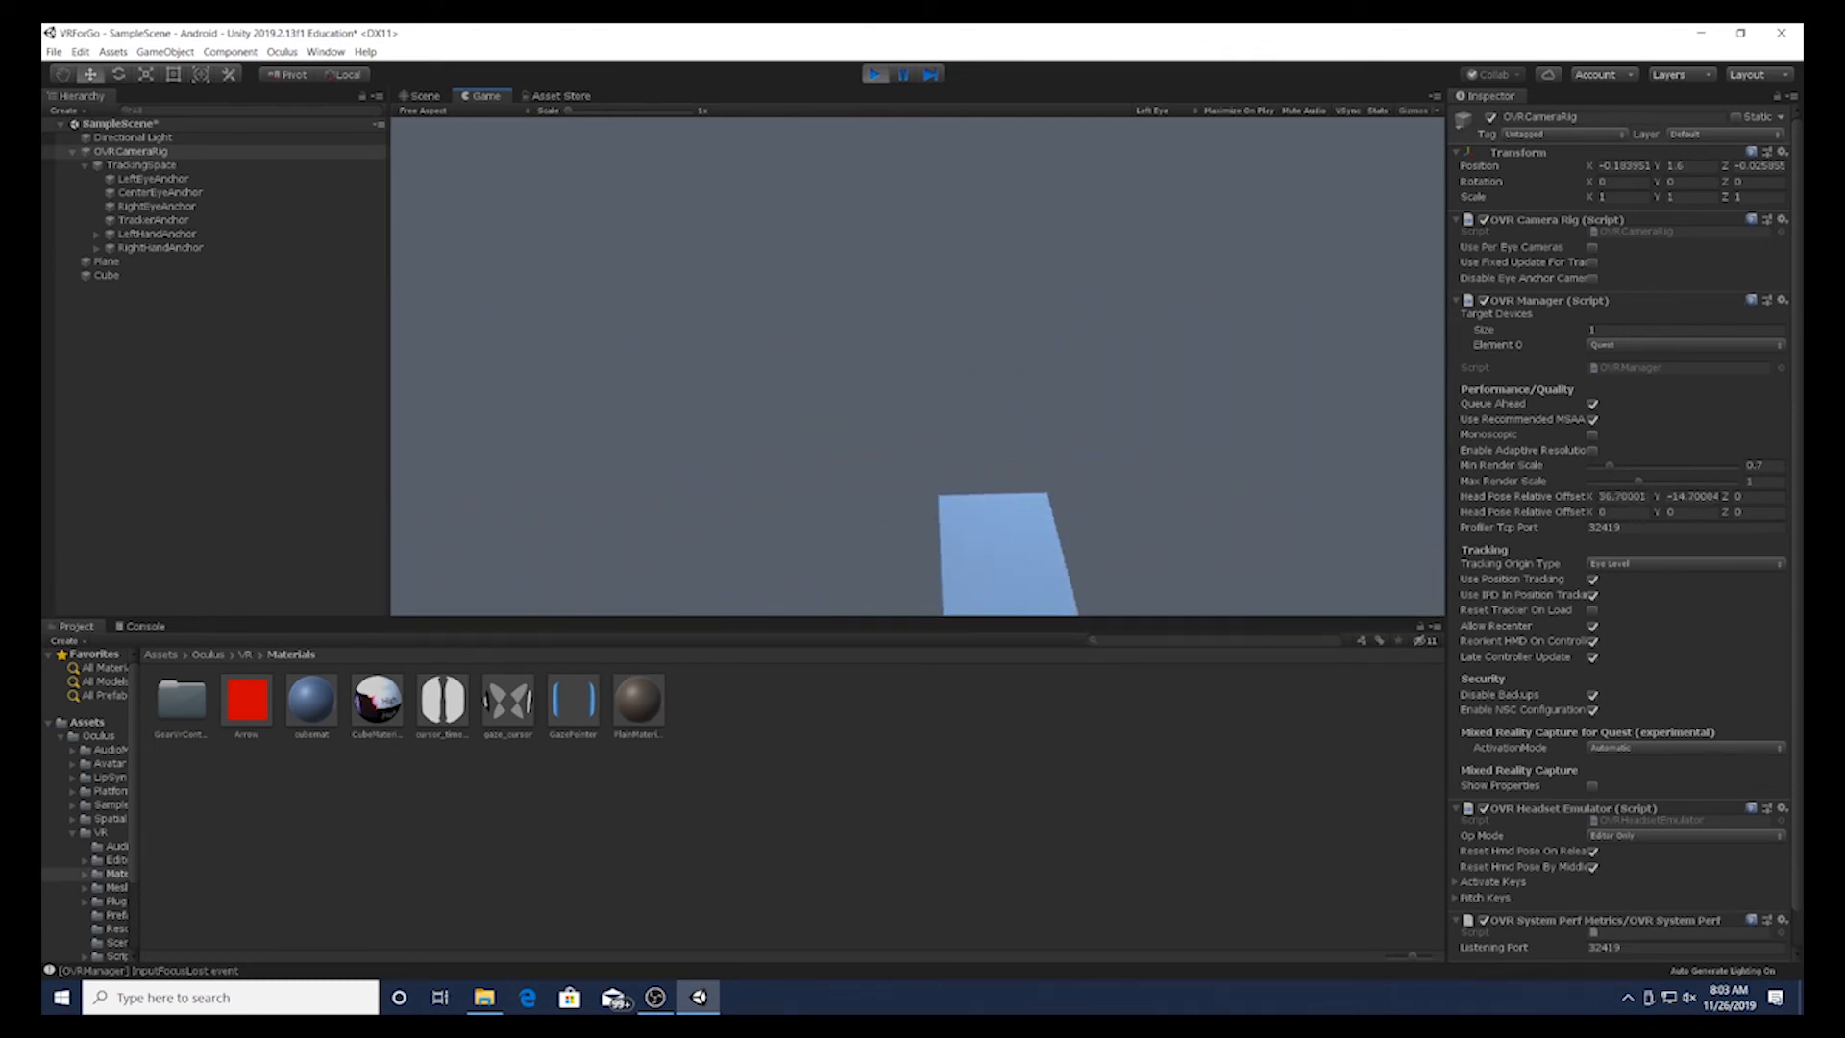
pyautogui.press('alt')
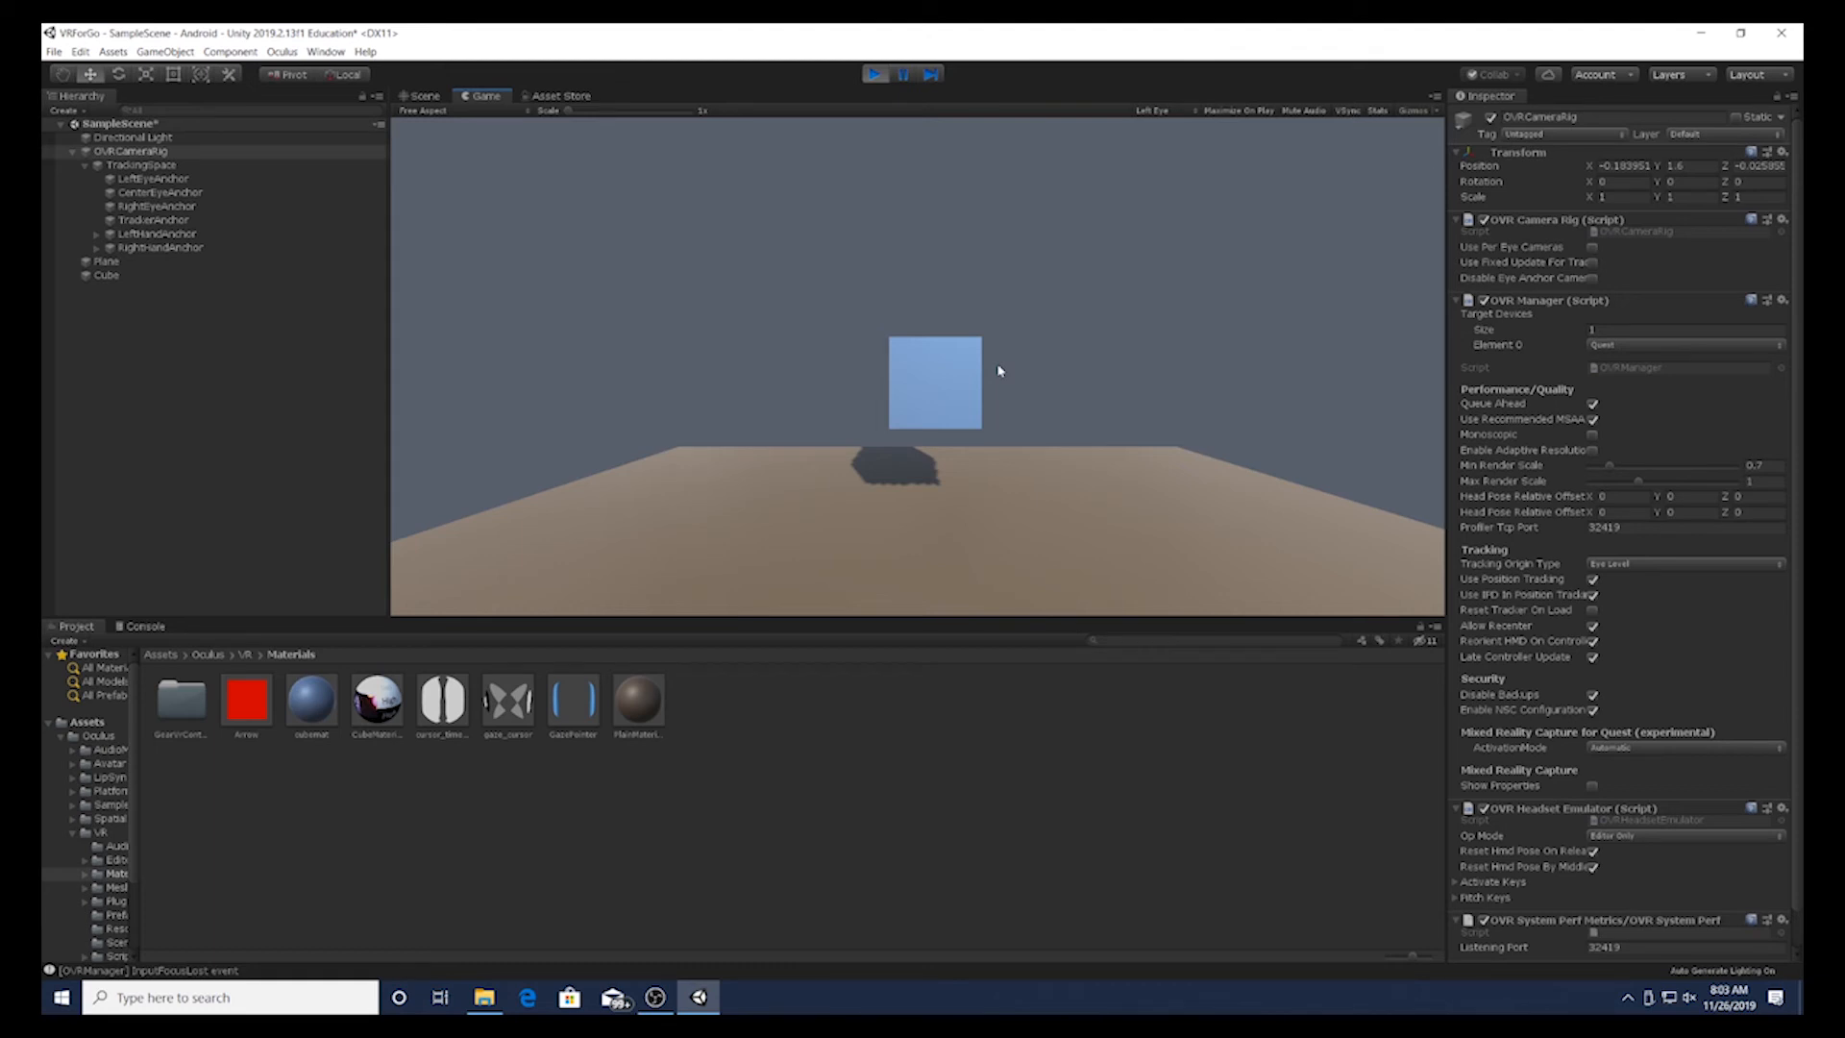
pyautogui.click(875, 77)
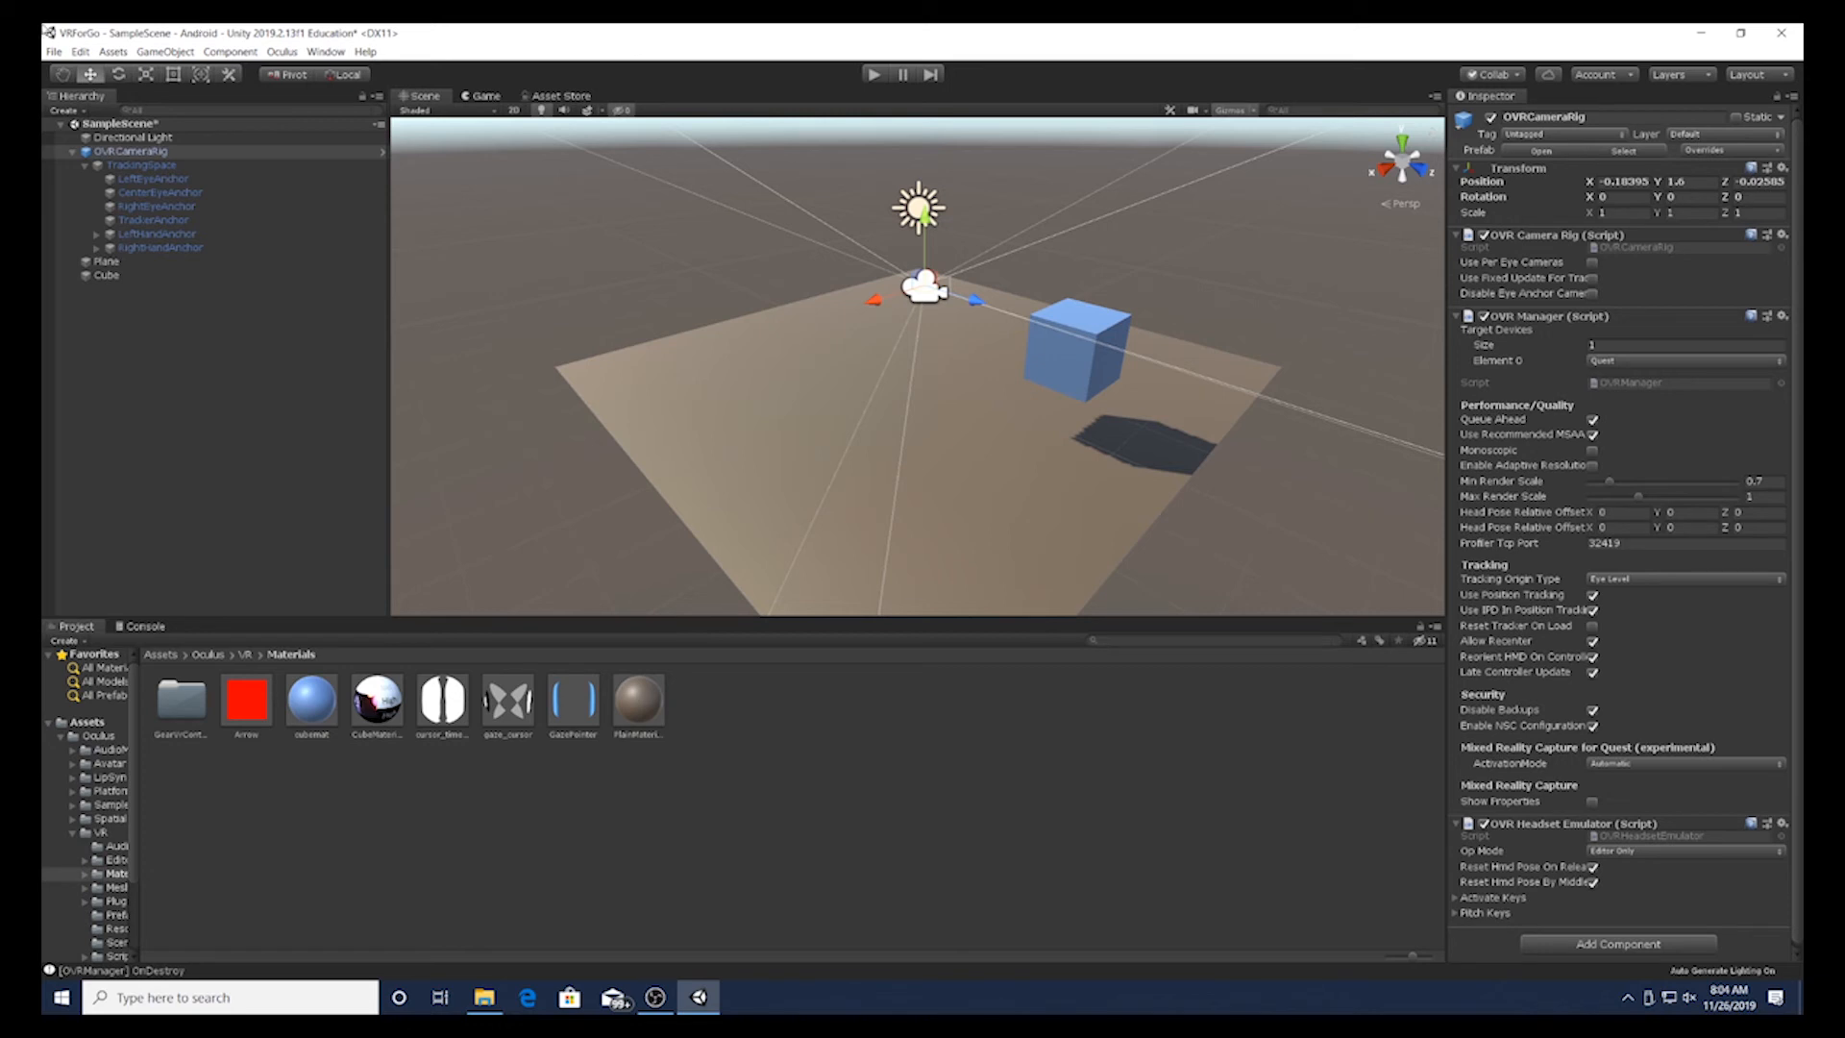
# Step: In the Android build settings, set the run device to the connected Oculus Pacific headset
pyautogui.click(54, 51)
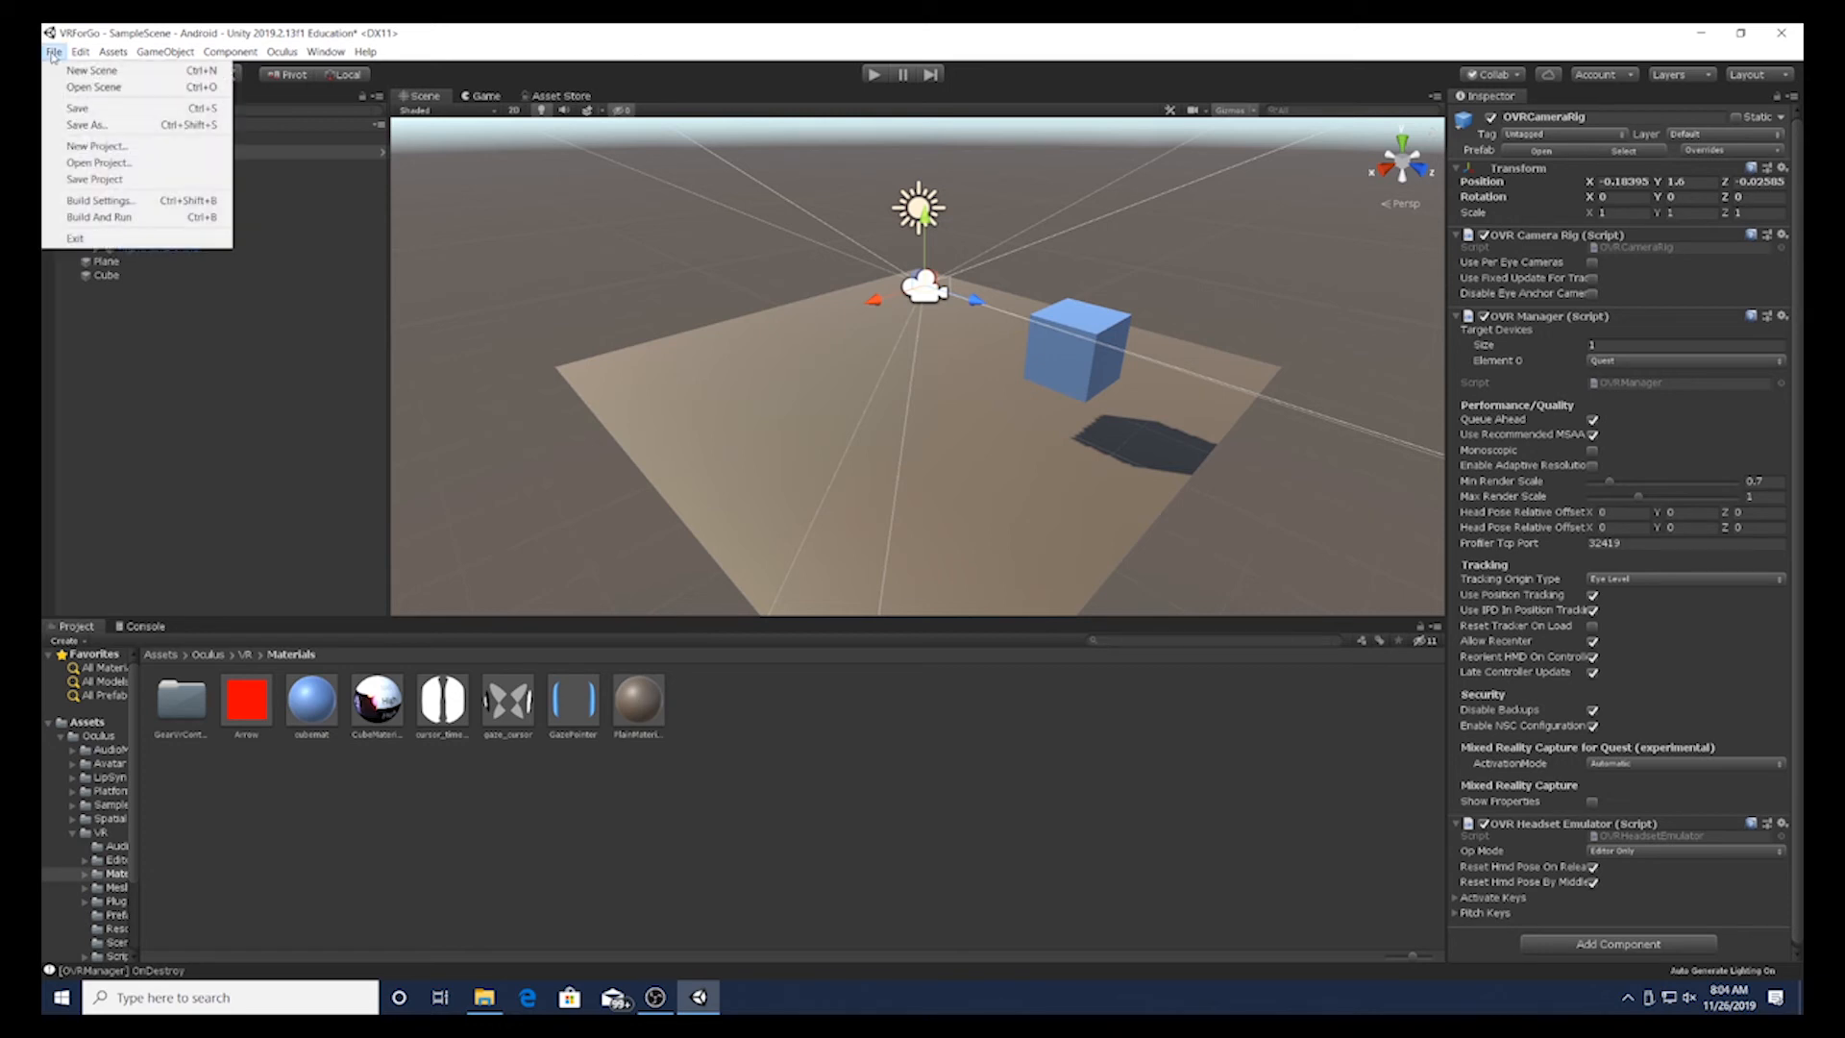
pyautogui.click(104, 201)
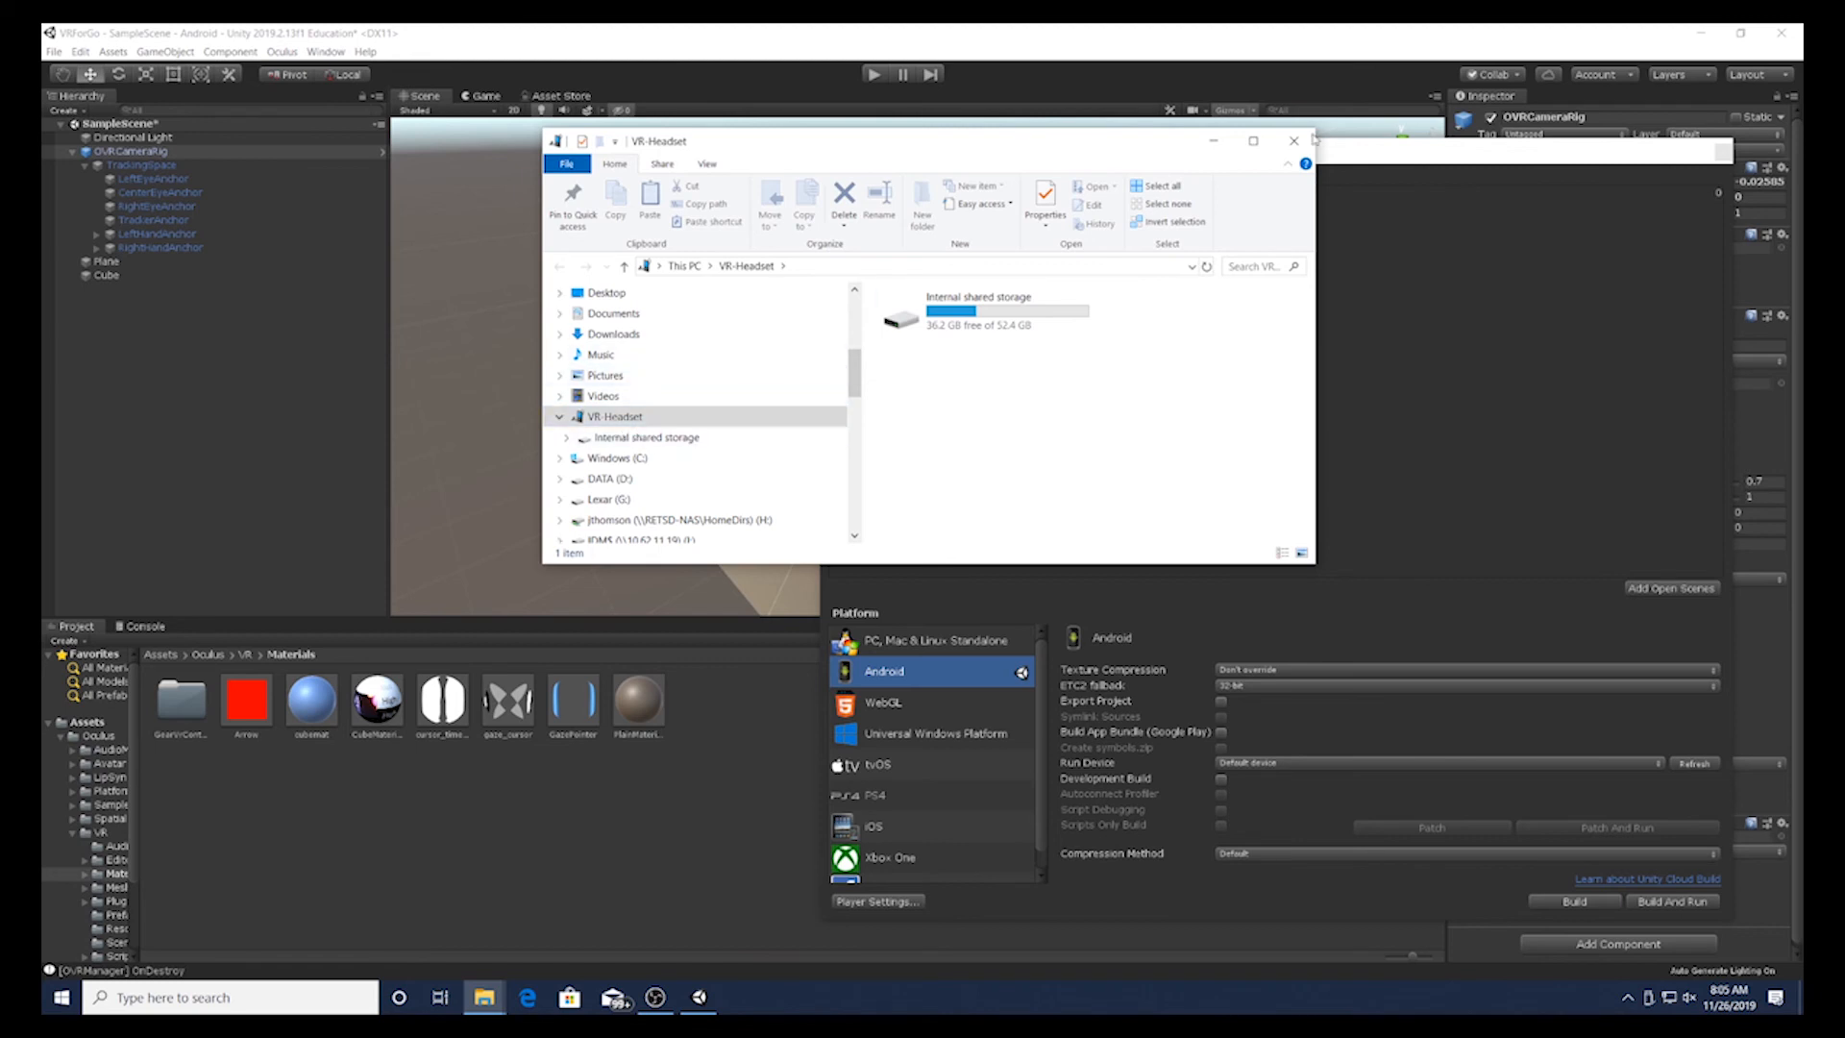
pyautogui.click(1521, 600)
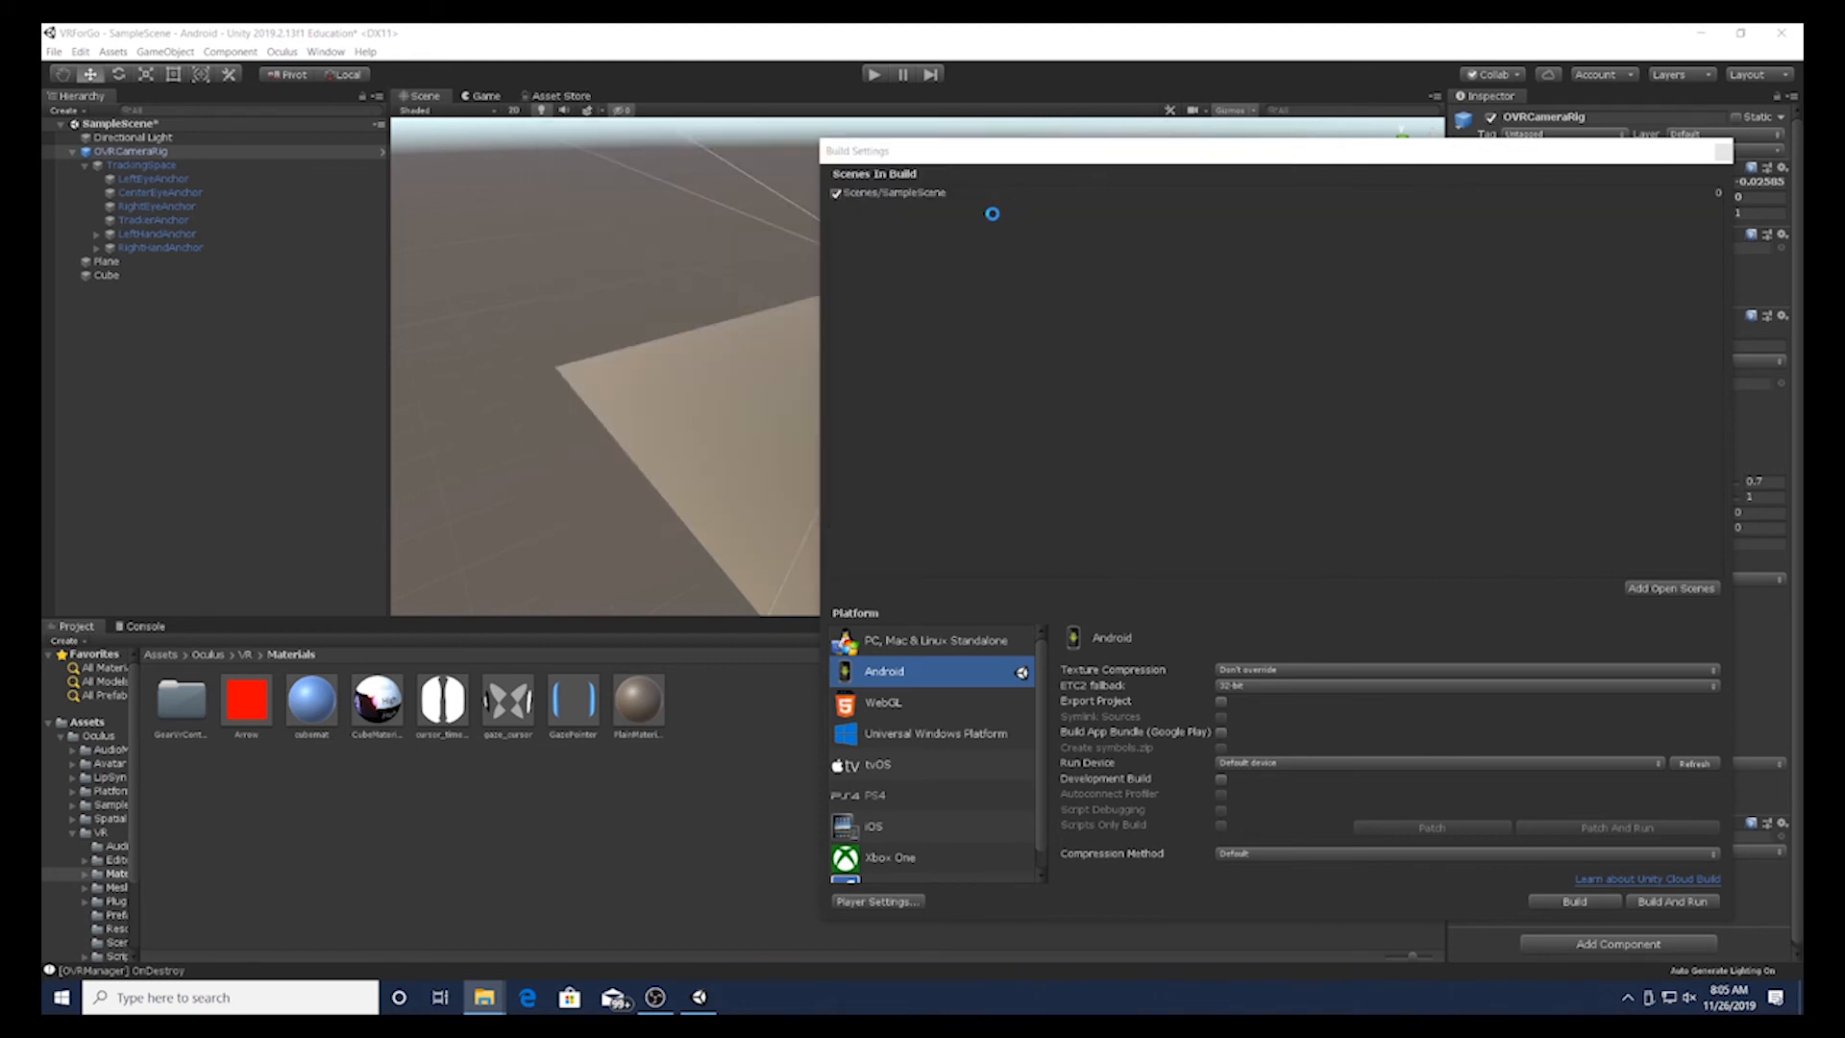
pyautogui.click(1332, 763)
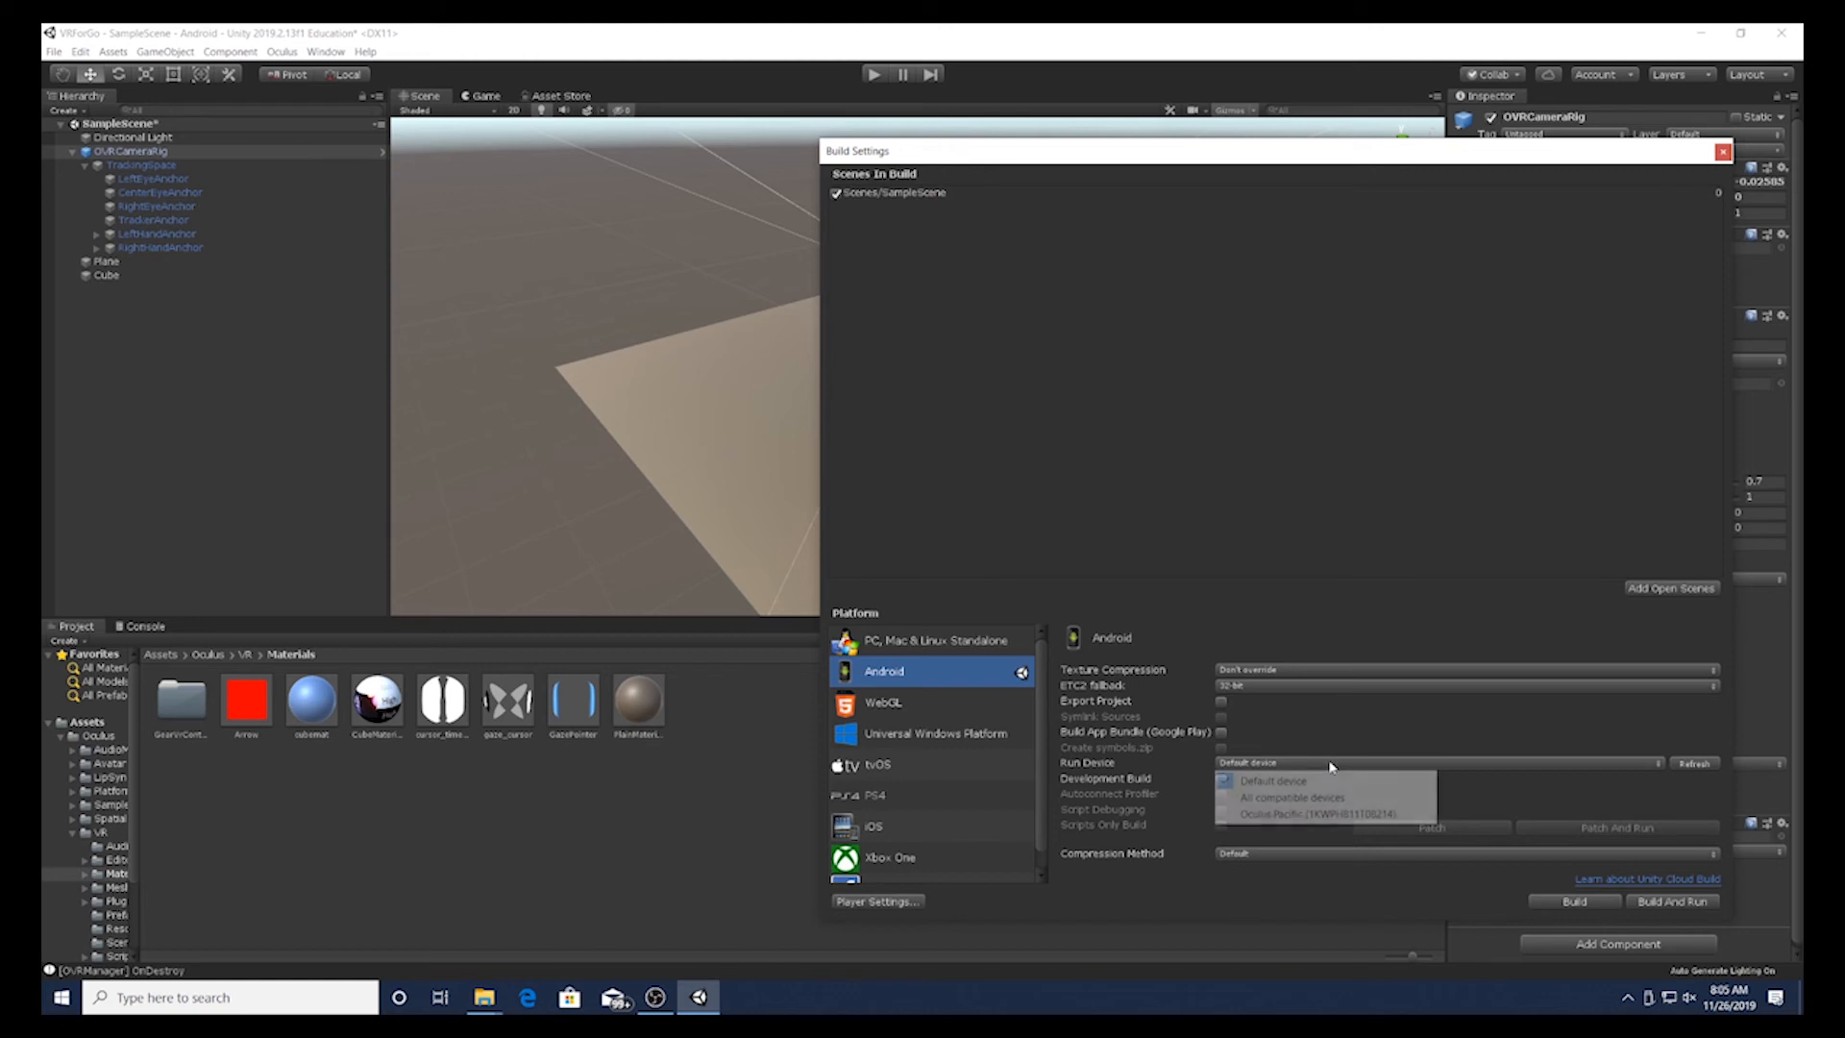
pyautogui.click(1274, 815)
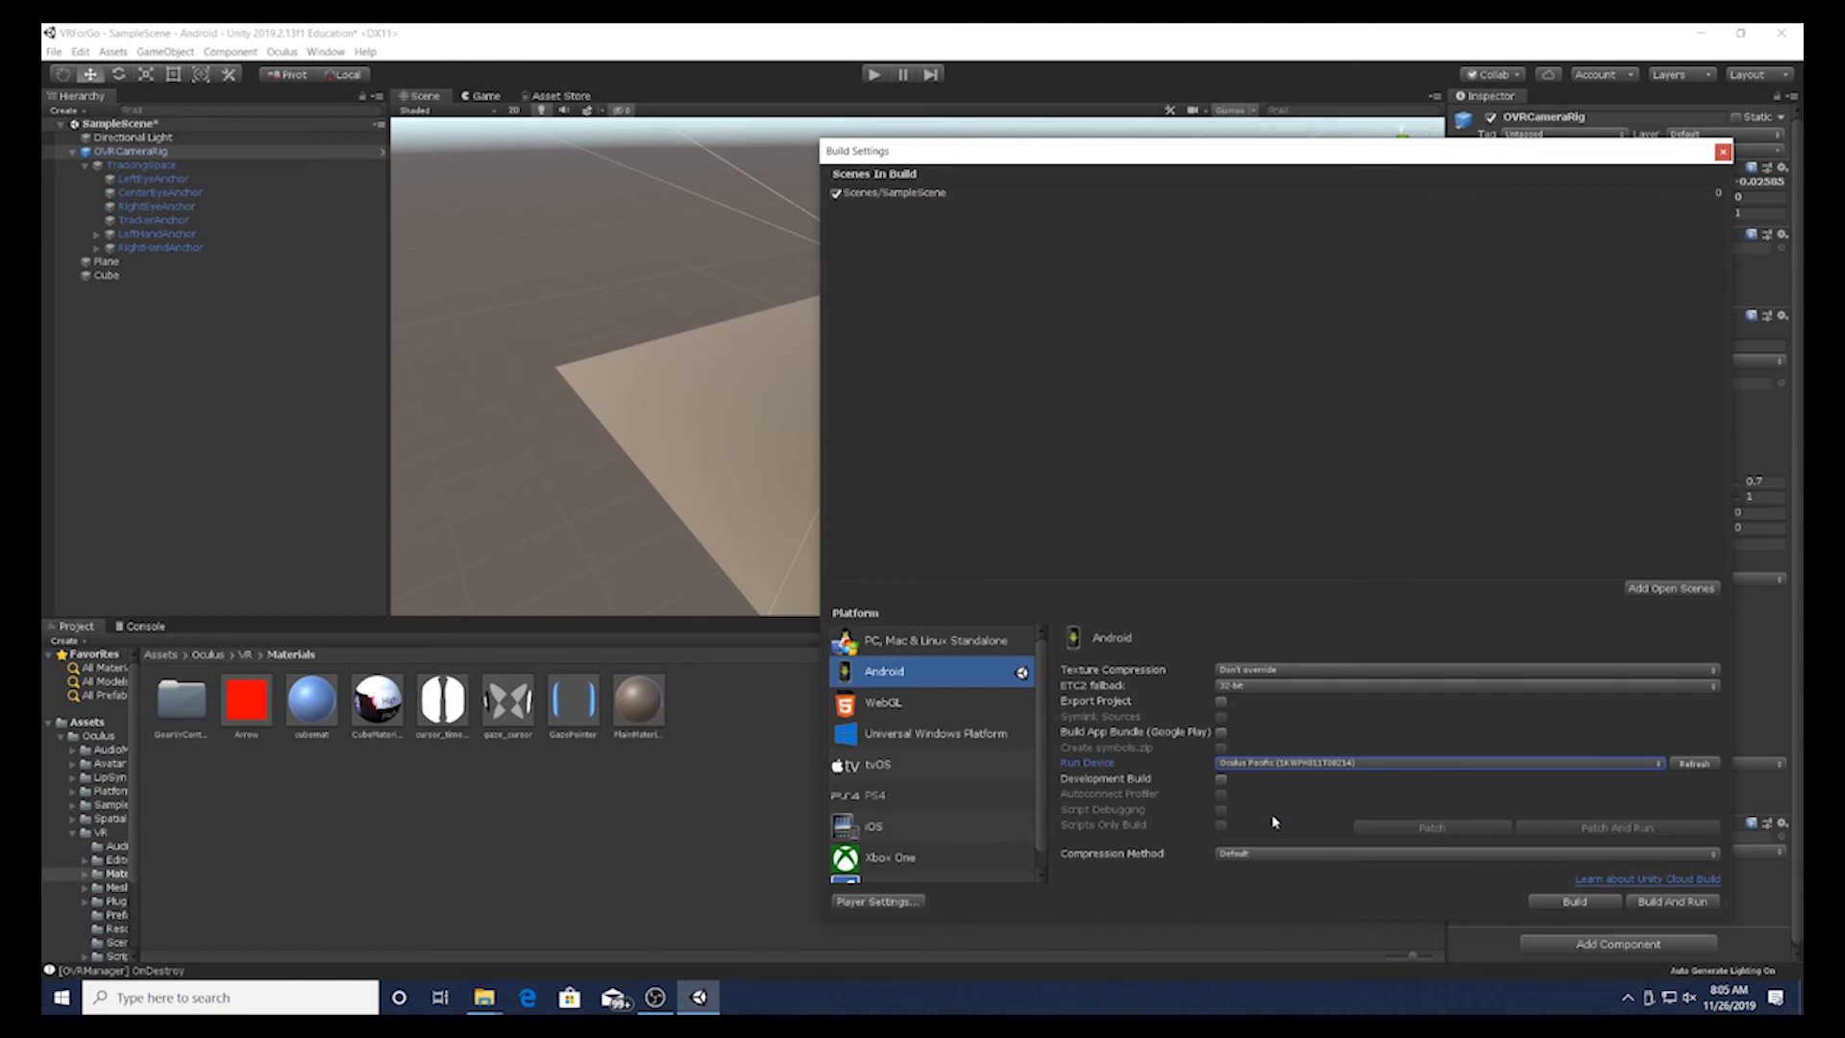
# Step: Build the APK and run it on the headset with OVR Build APK And Run
pyautogui.click(282, 53)
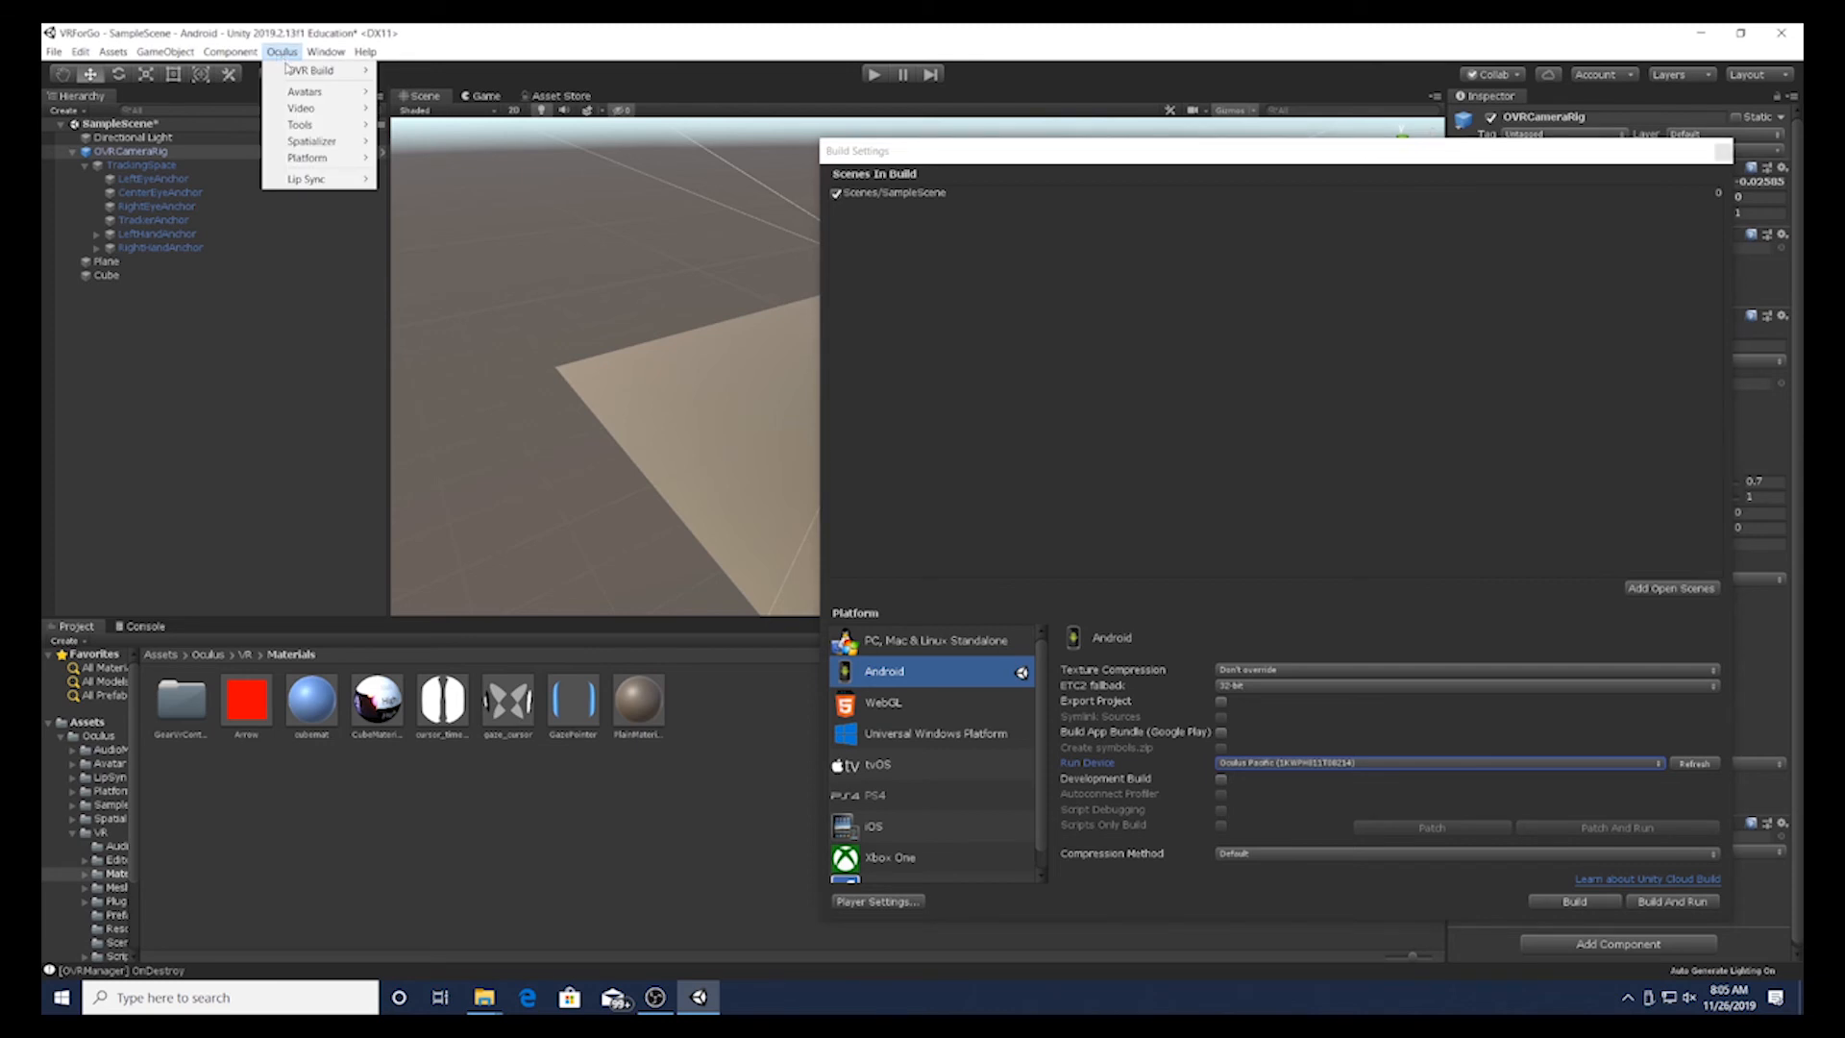
pyautogui.moveTo(296, 78)
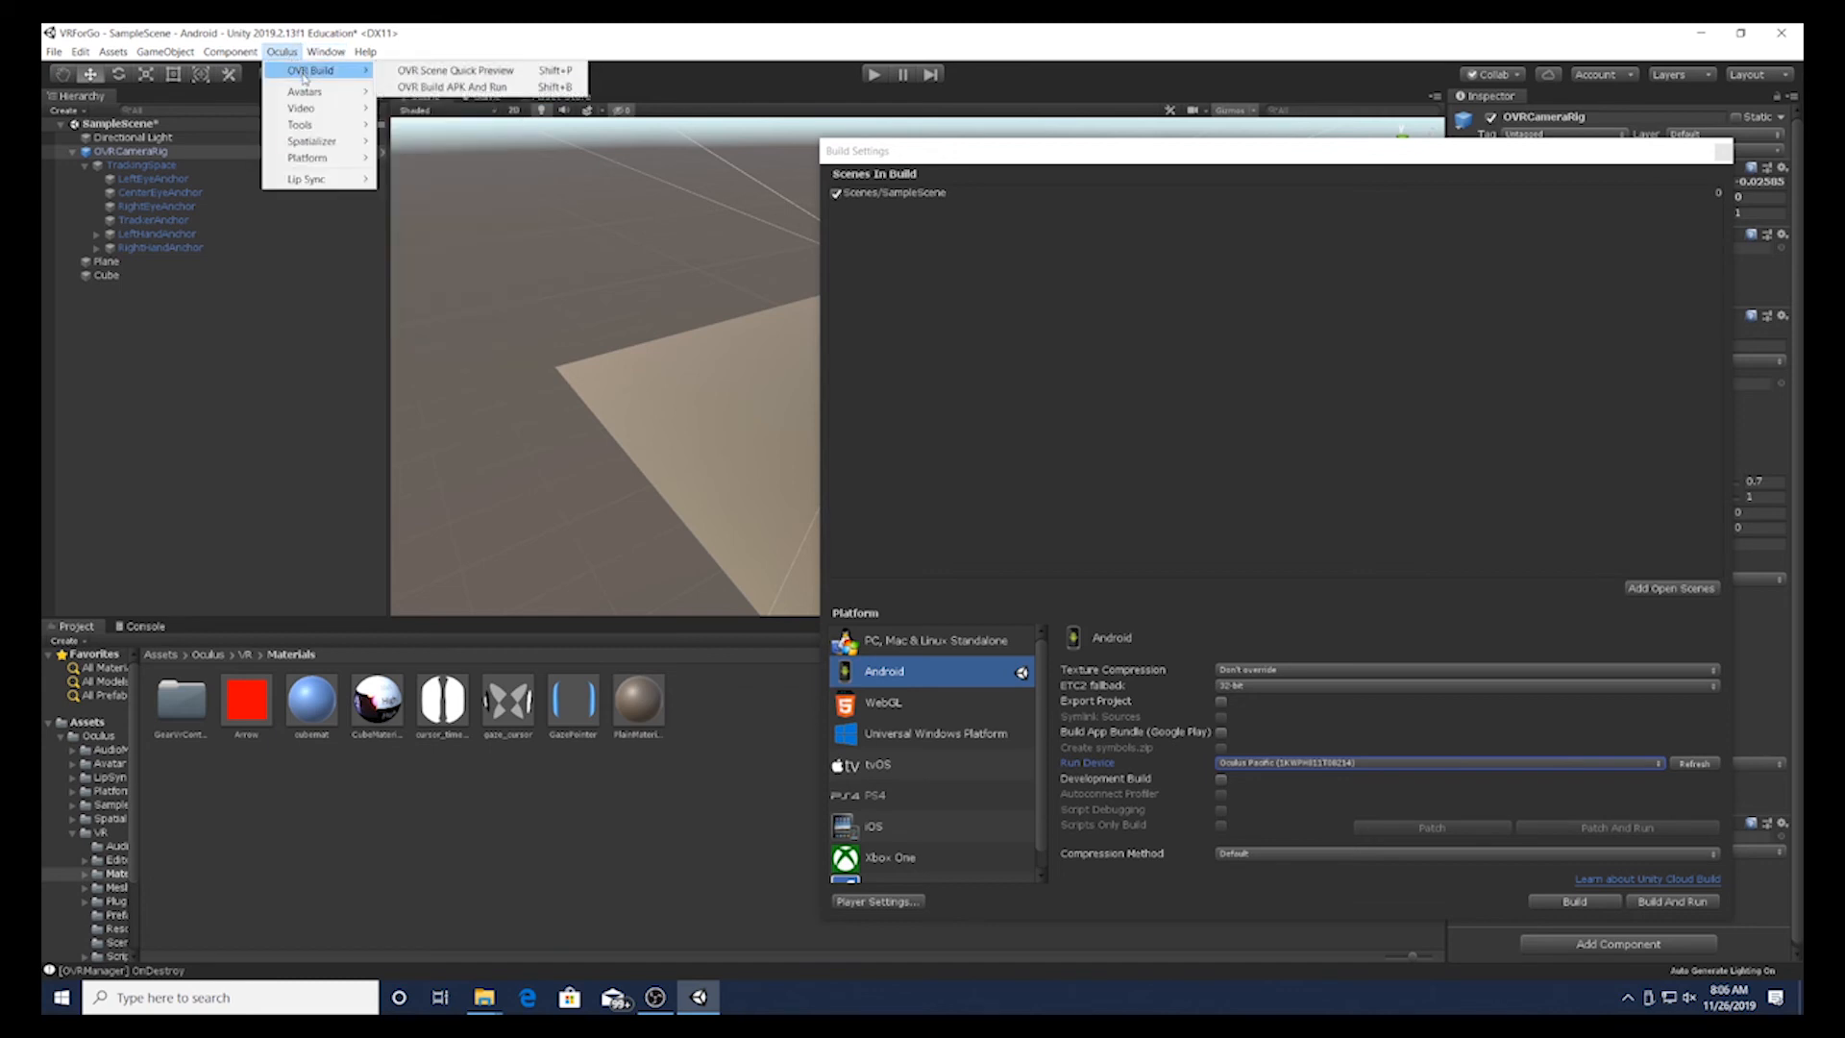
pyautogui.click(440, 89)
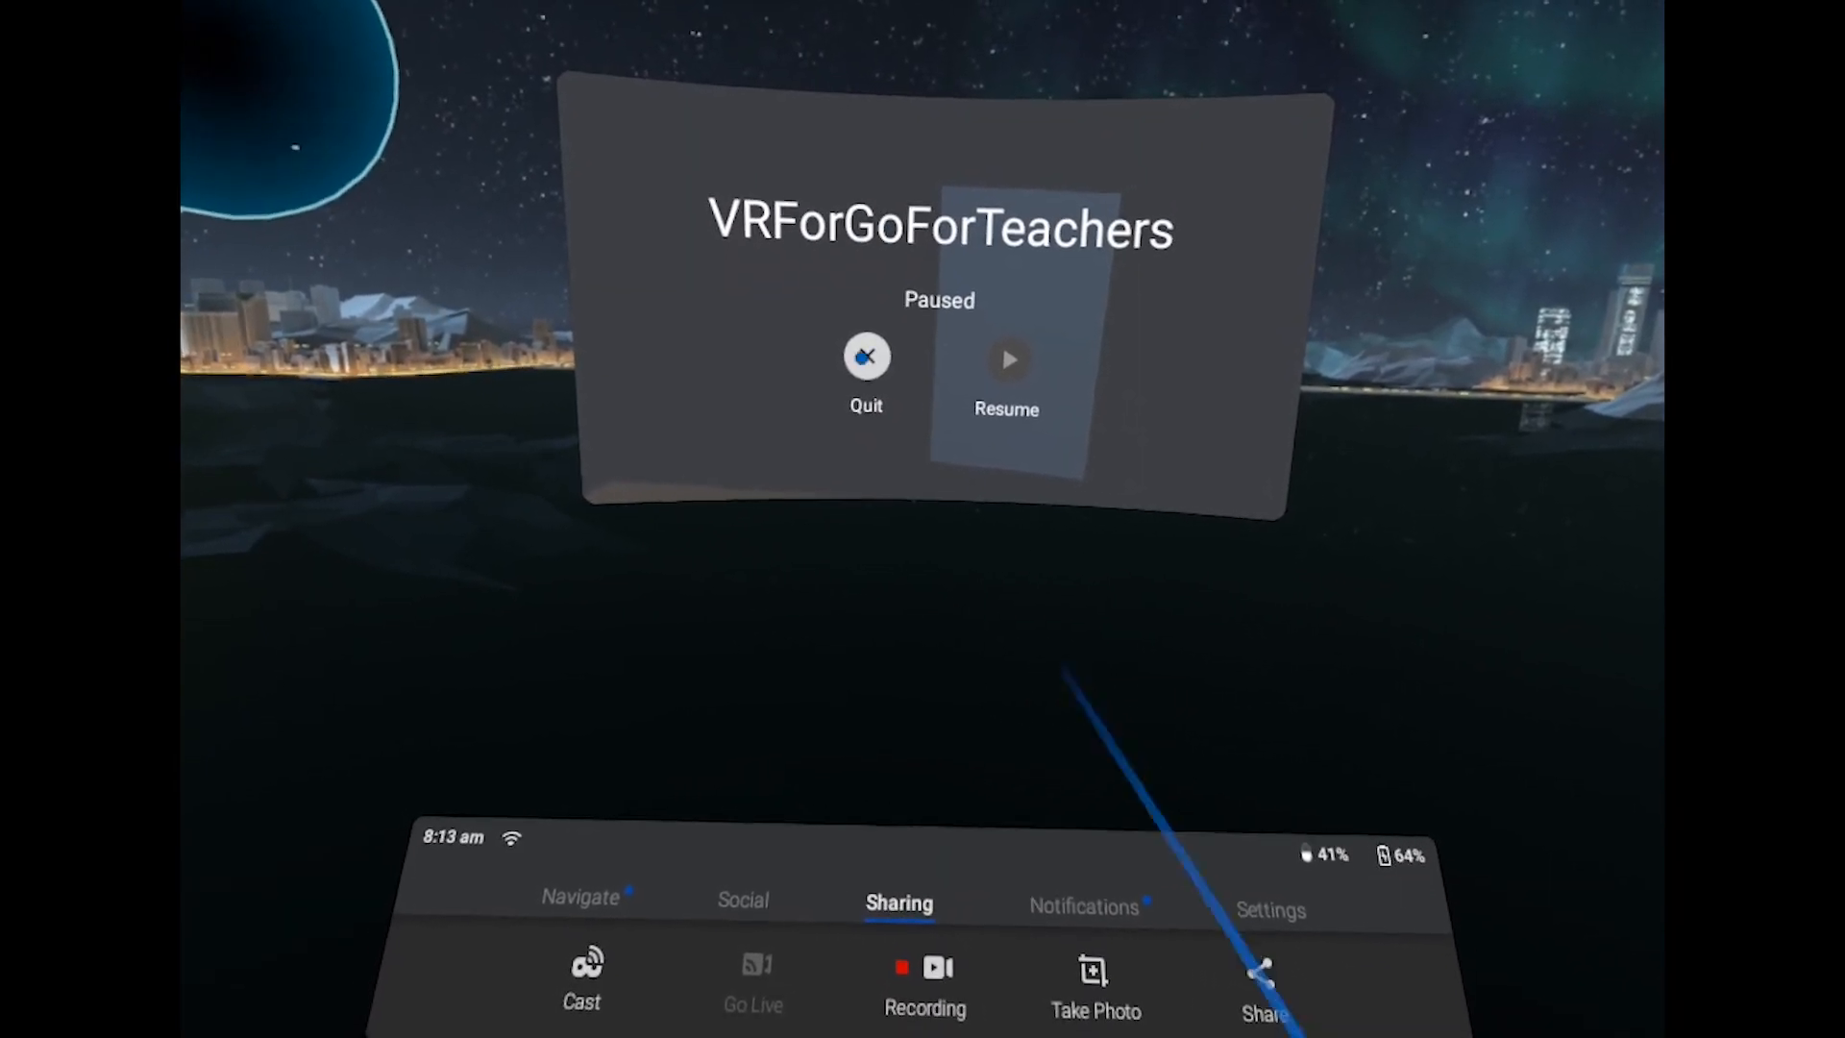
# Step: Quit the paused VRForGoForTeachers app in the Oculus Go headset and open the Sharing options
pyautogui.click(865, 356)
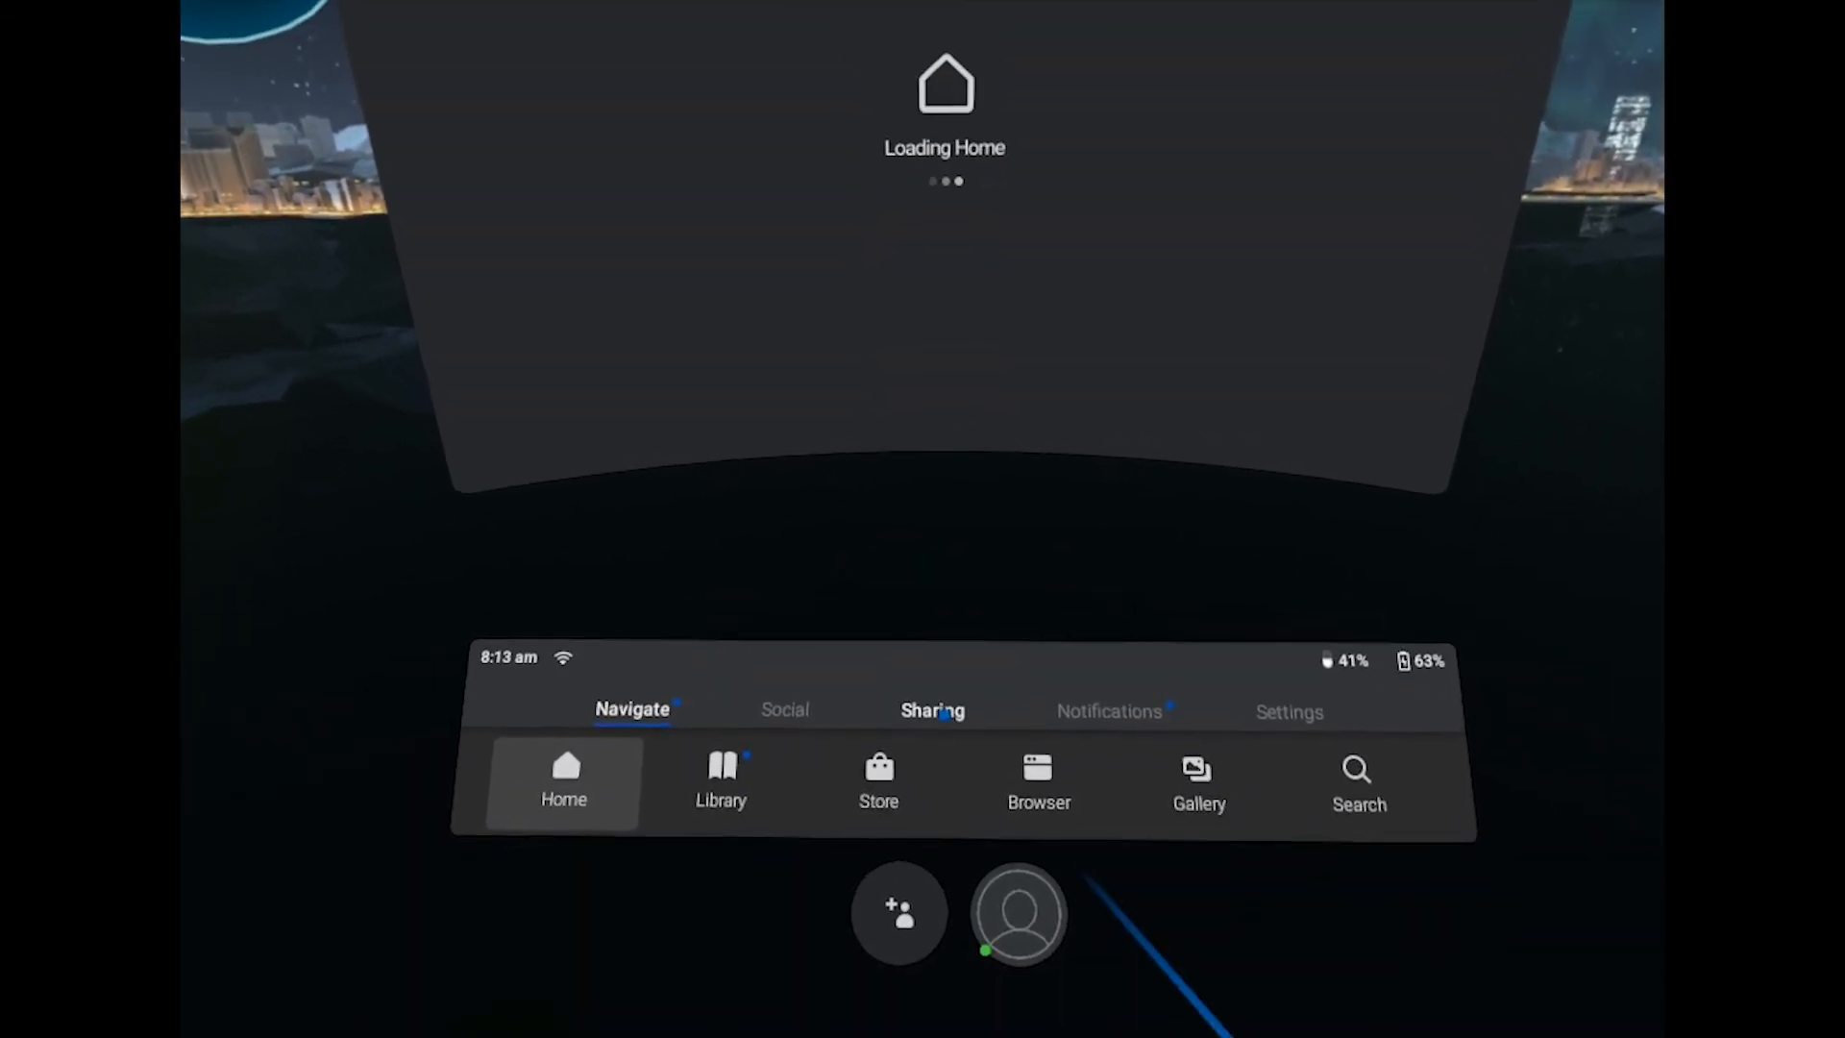
pyautogui.click(934, 688)
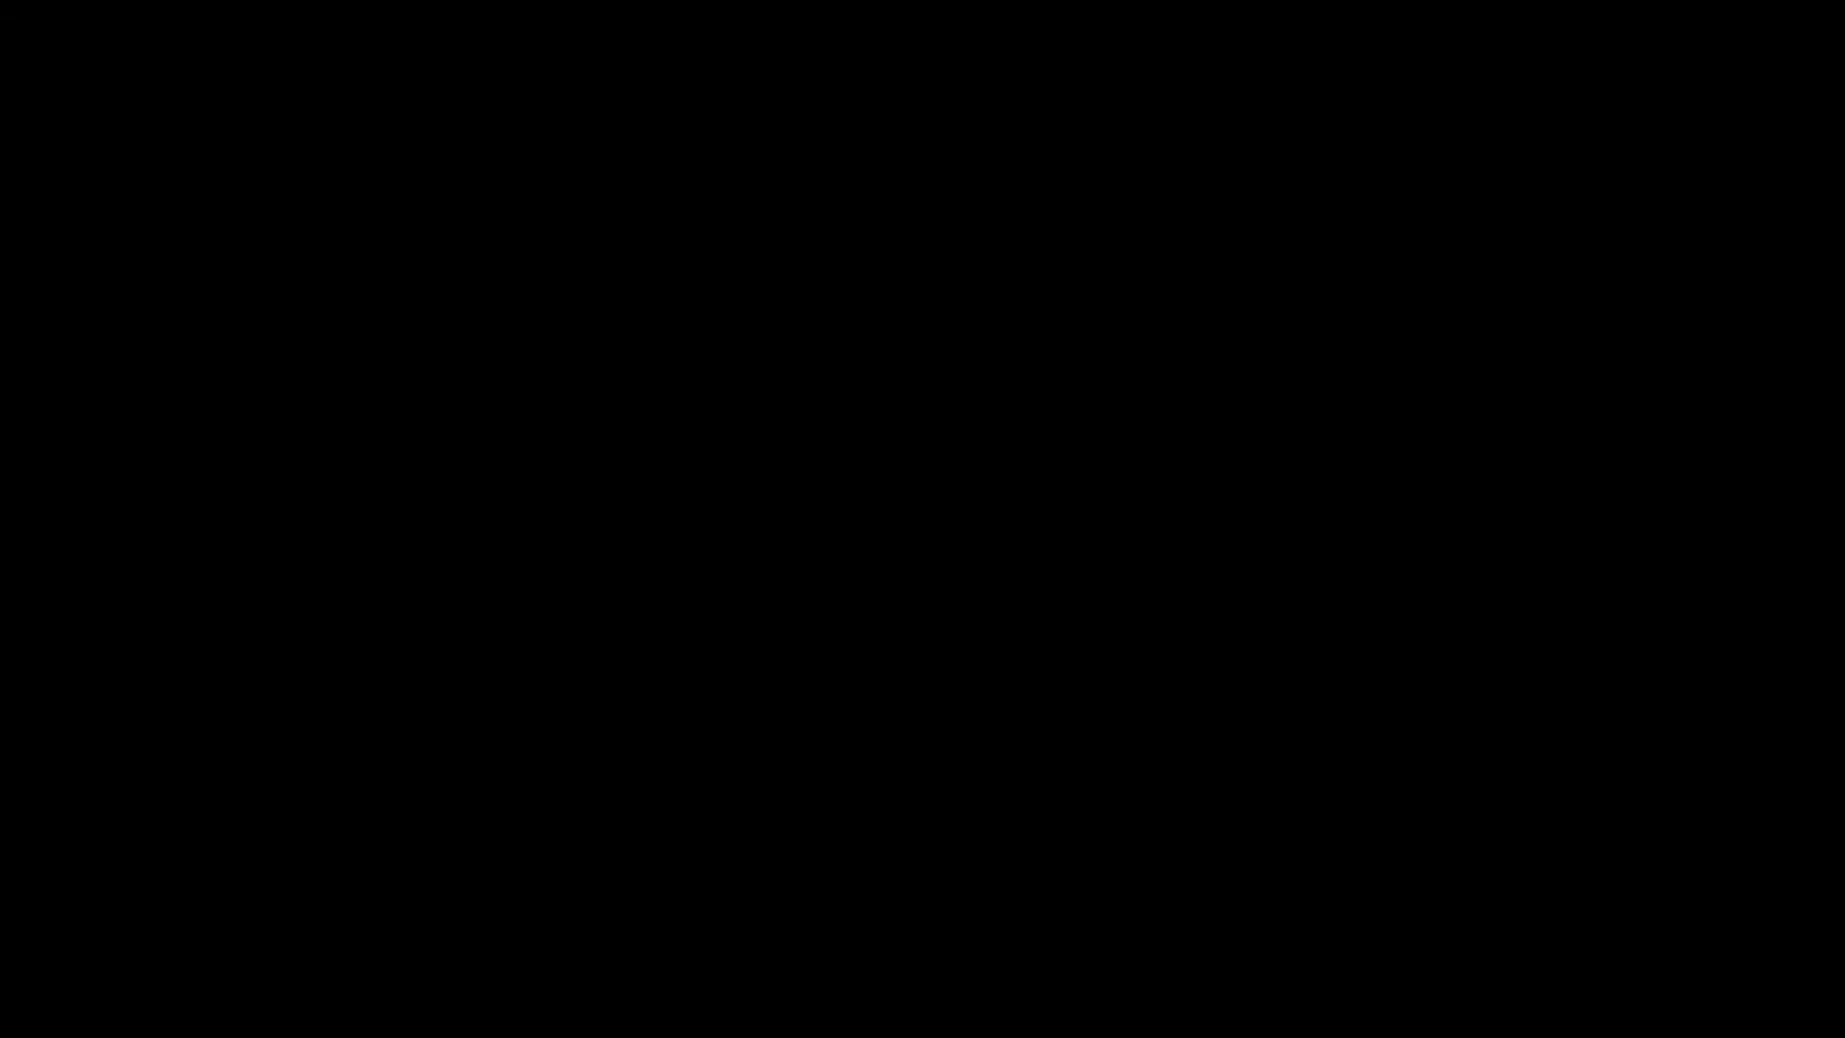